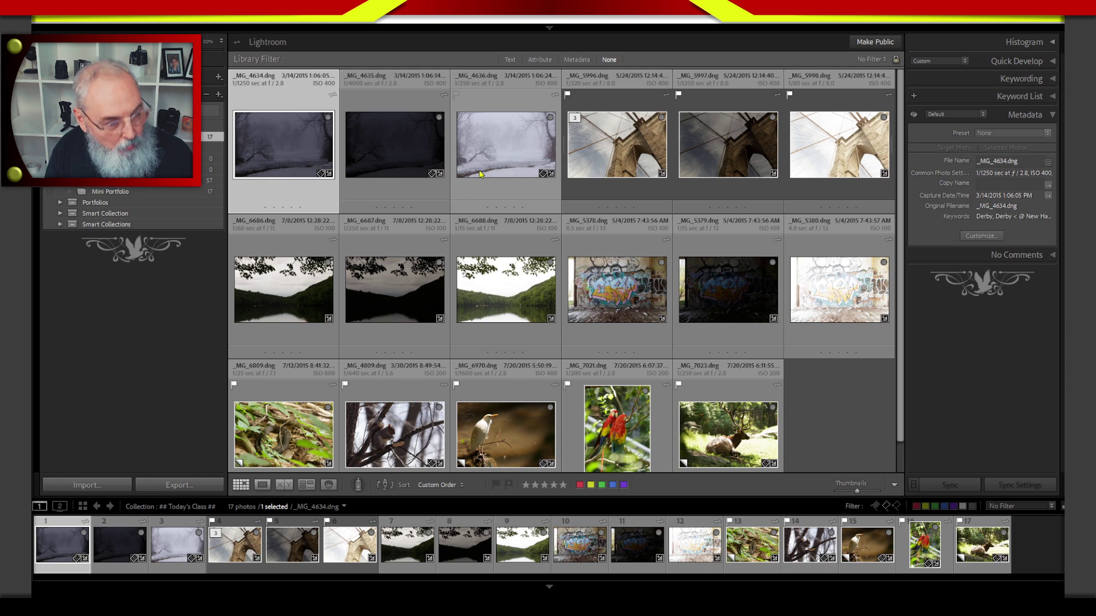
Step: Open _MG_4636.dng in the Develop module and show the whole photo
click(500, 160)
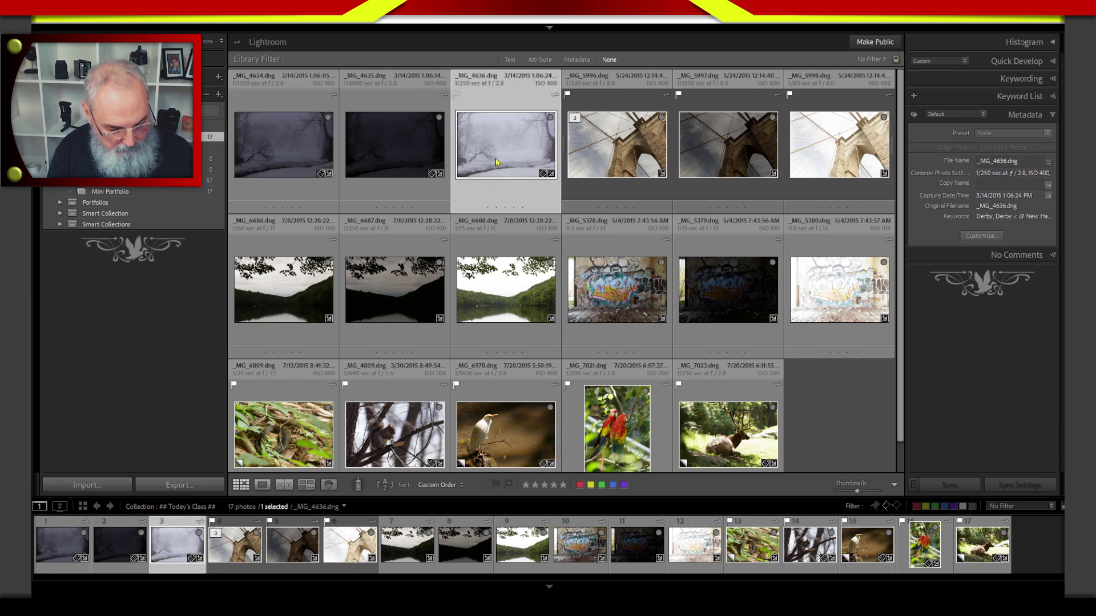
key(d)
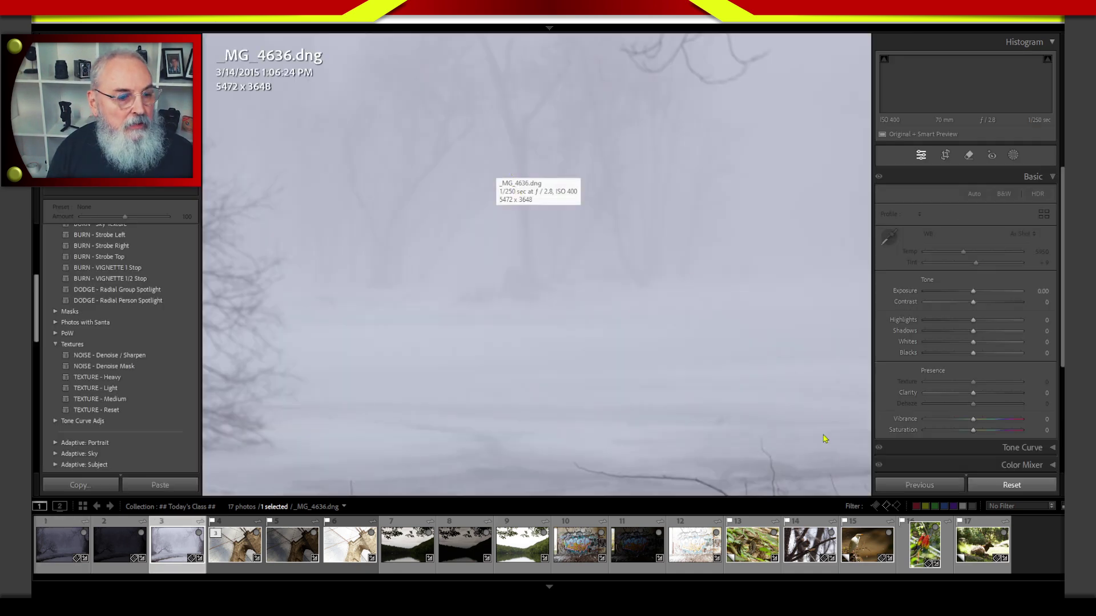
click(683, 379)
click(685, 382)
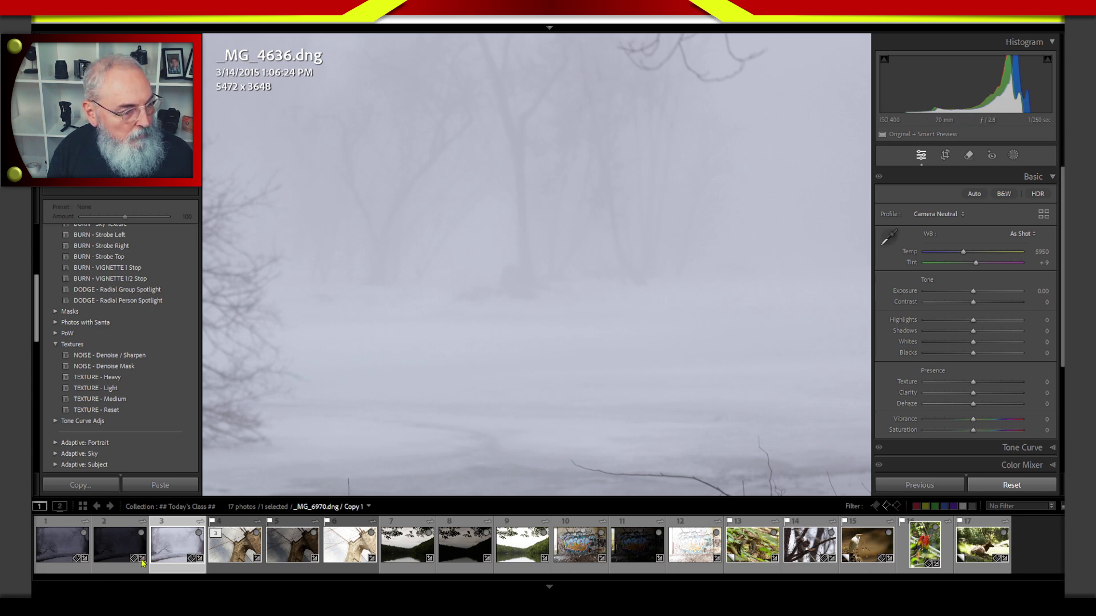
click(564, 311)
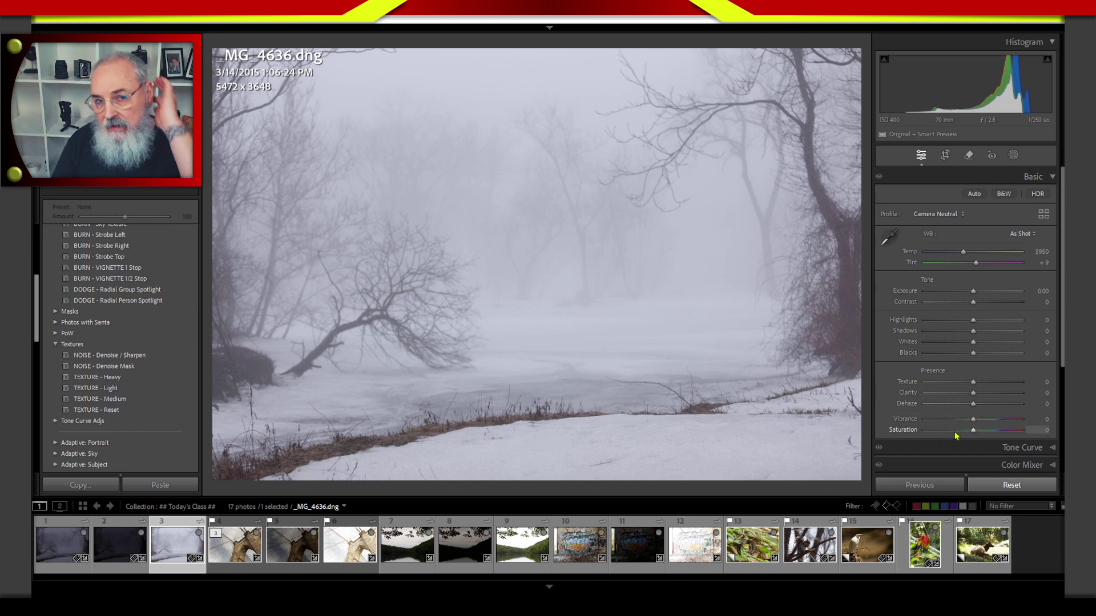
Step: View the other two winter exposures, _MG_4634.dng and _MG_4635.dng, and select all three with _MG_4636.dng as the active photo
click(66, 545)
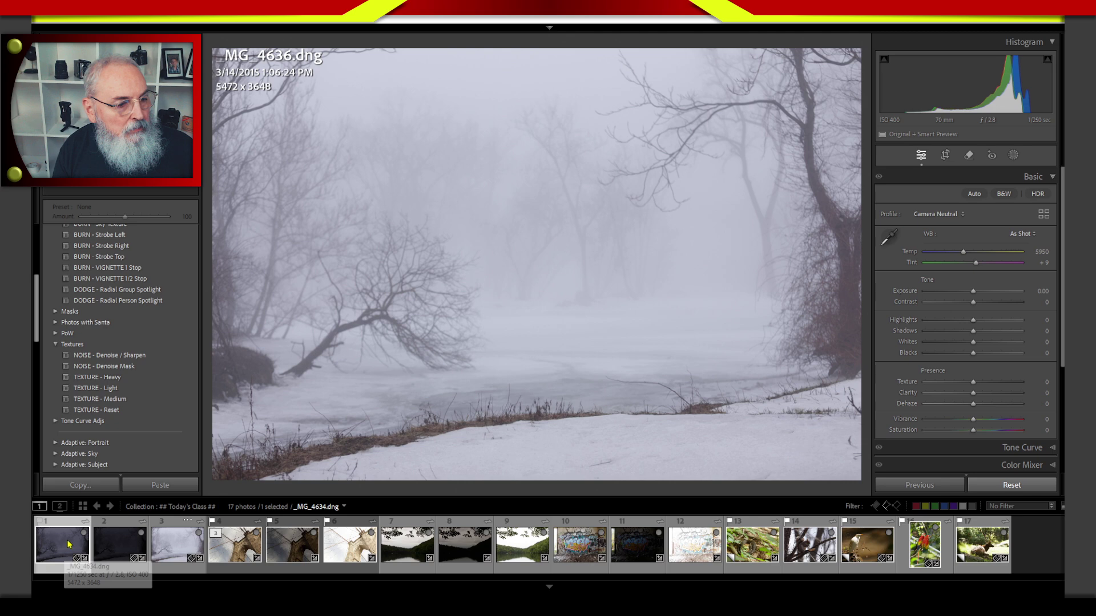
click(115, 545)
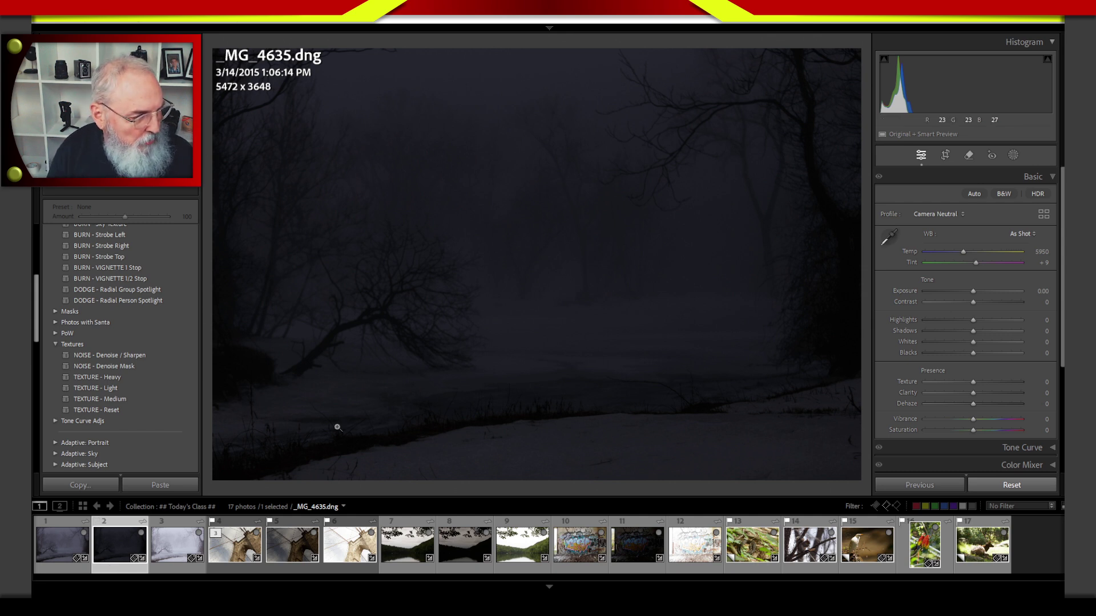
click(169, 549)
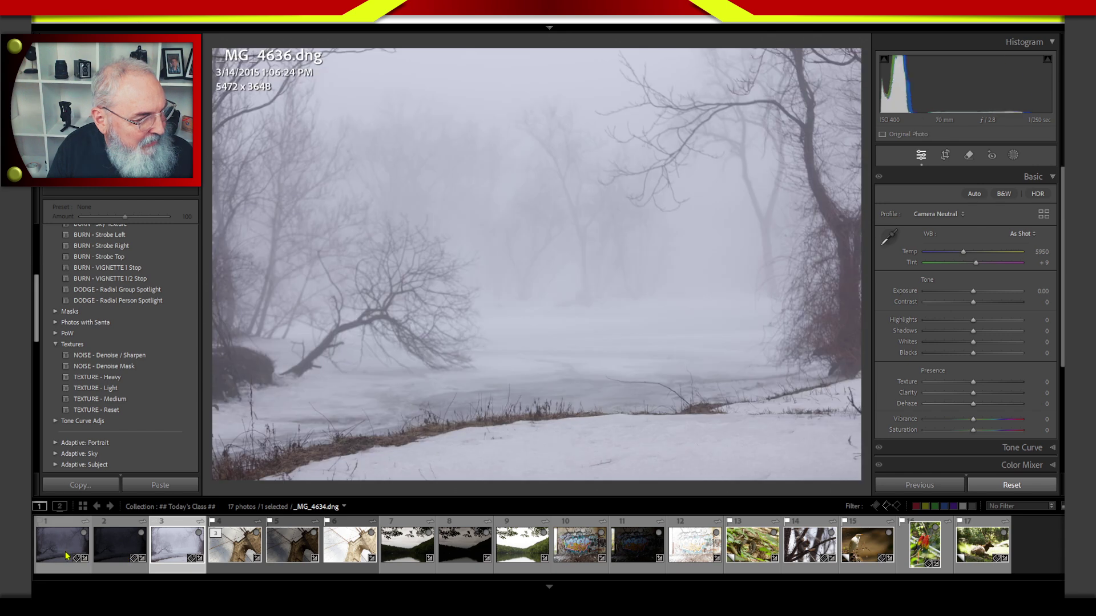
shift+click(76, 556)
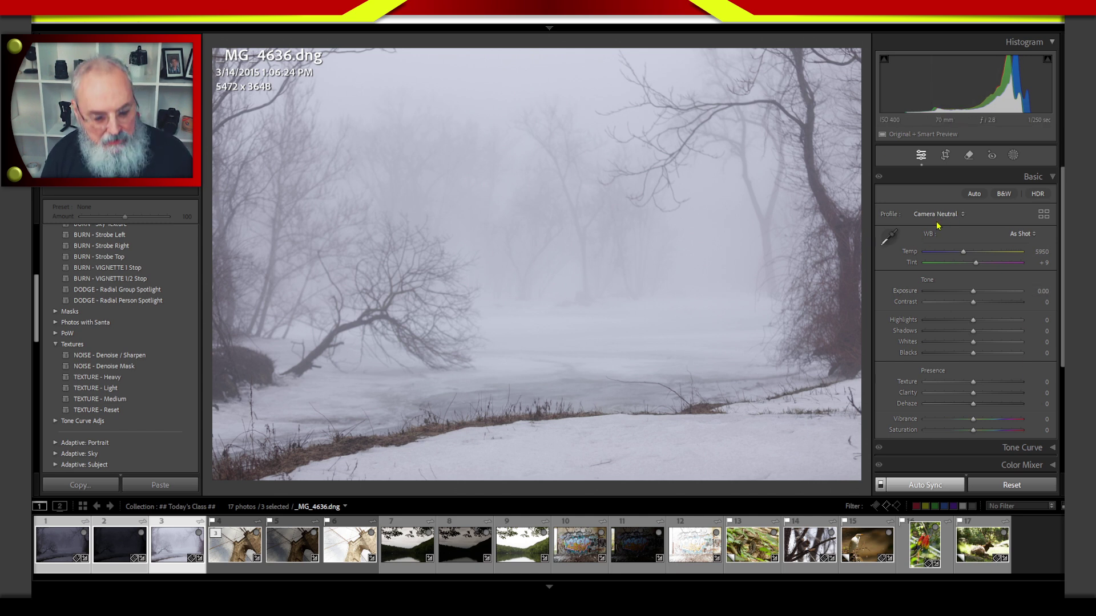
Step: Apply the Adobe Color profile to the three selected winter photos
key(alt)
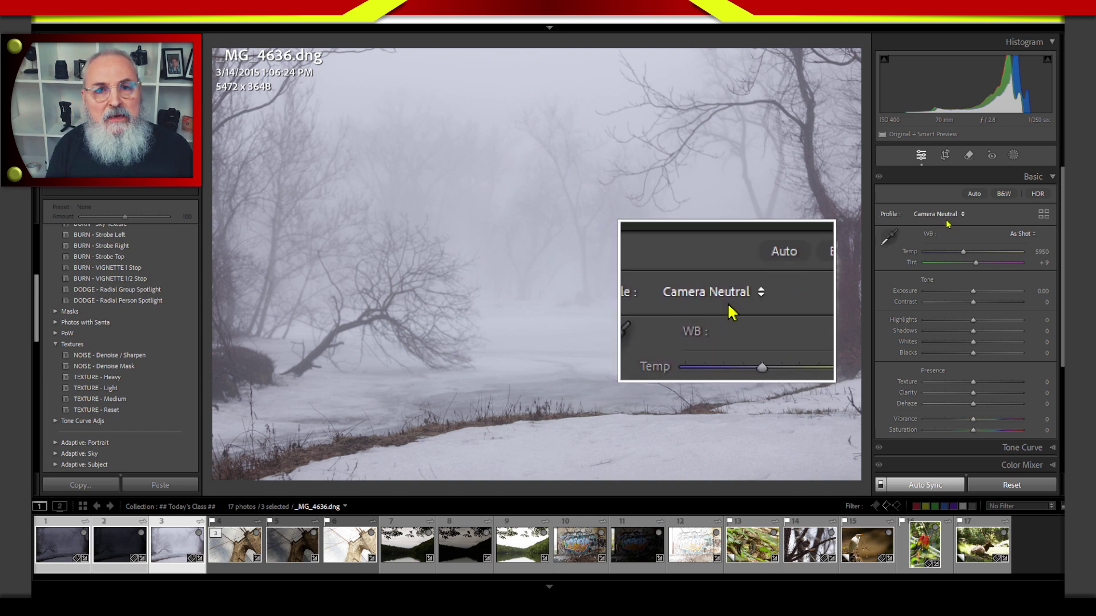
key(alt)
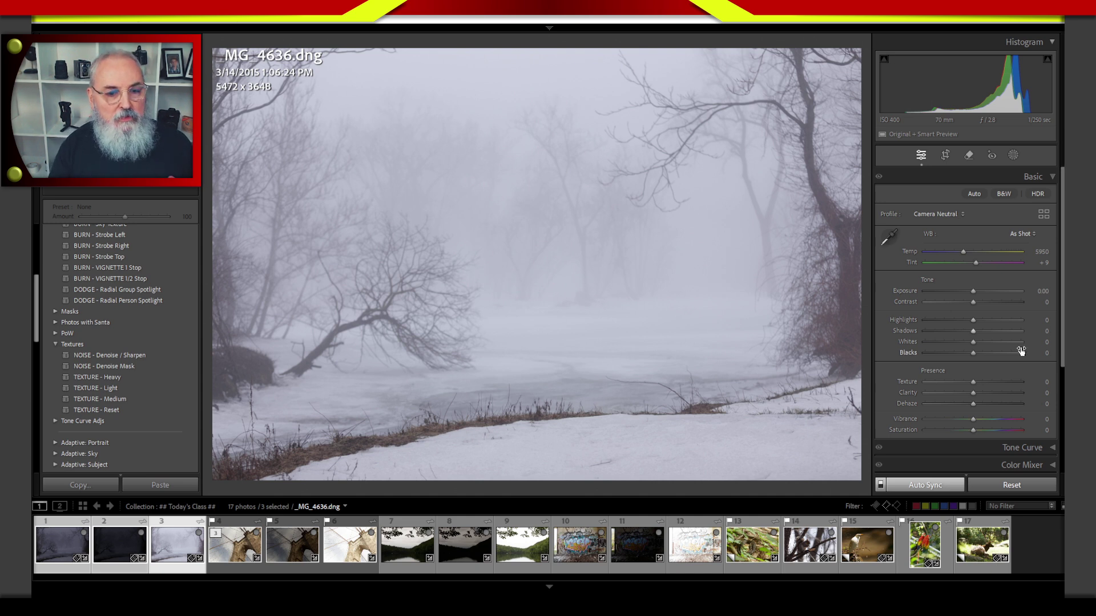
click(955, 214)
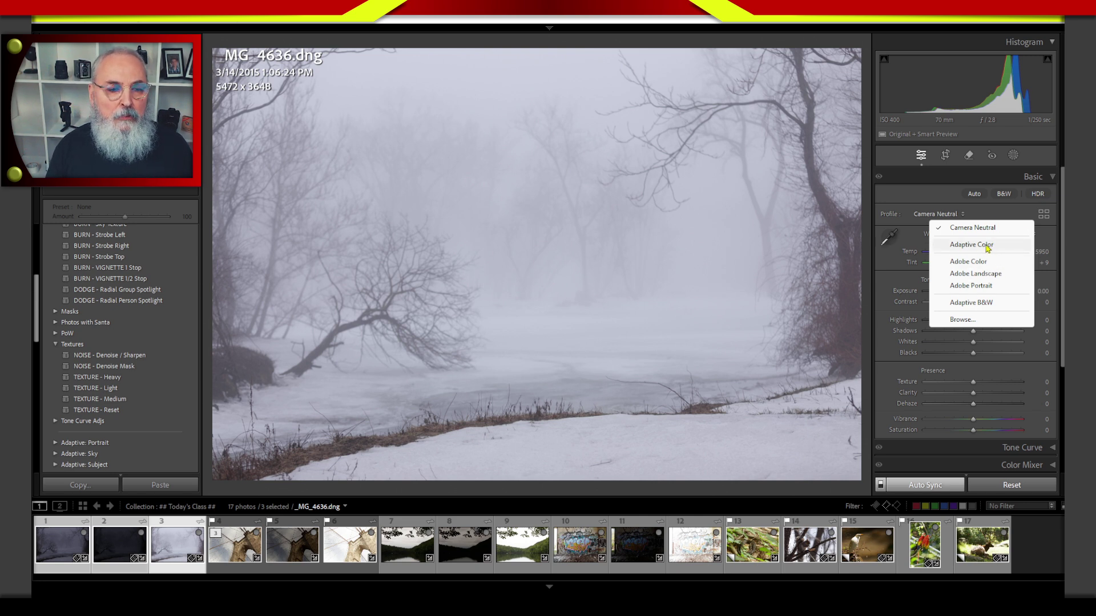
click(977, 263)
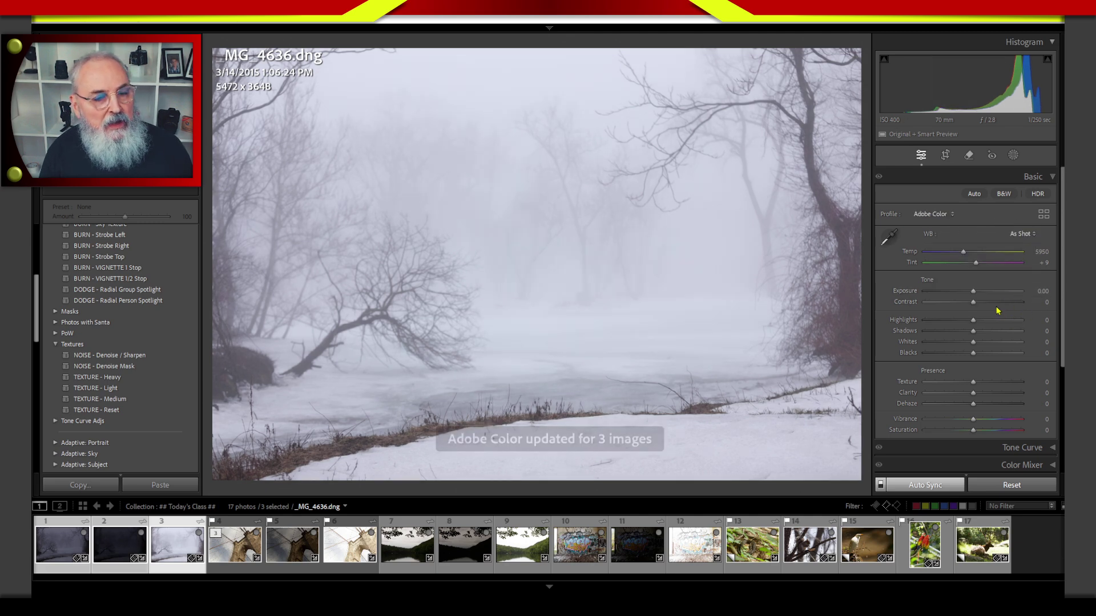
Step: Apply the Adobe Neutral profile from the Adobe Raw group to the three photos and mark it as a favorite
click(952, 215)
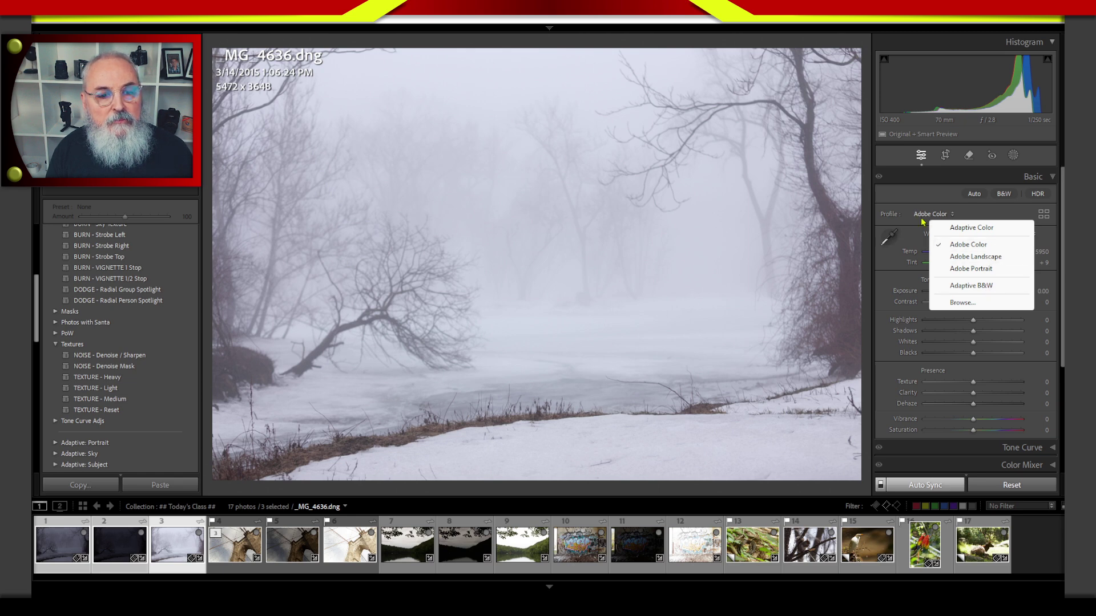
click(962, 303)
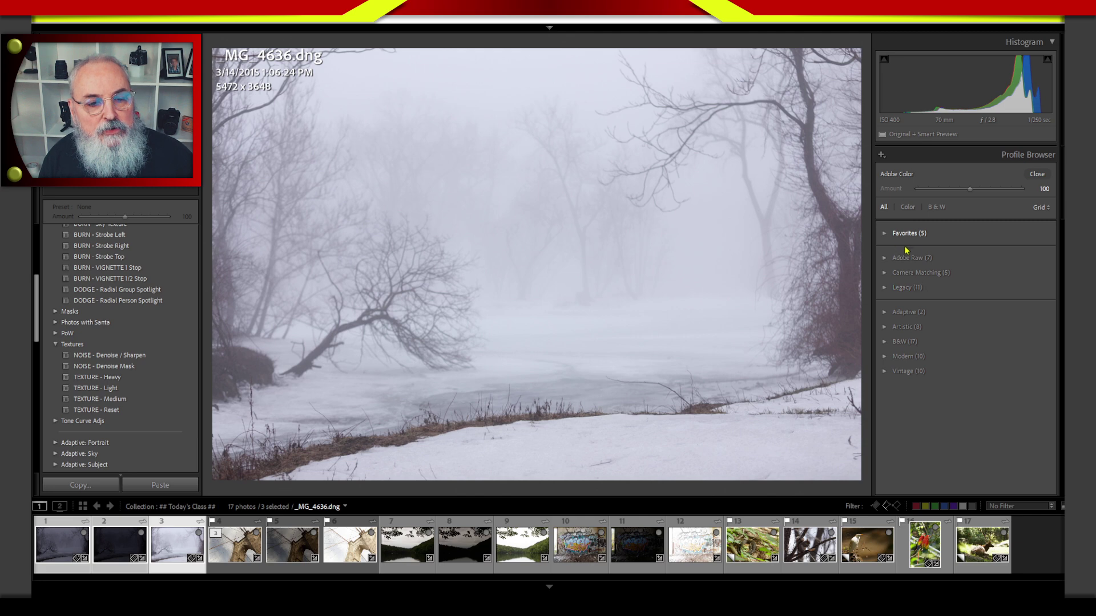
click(885, 257)
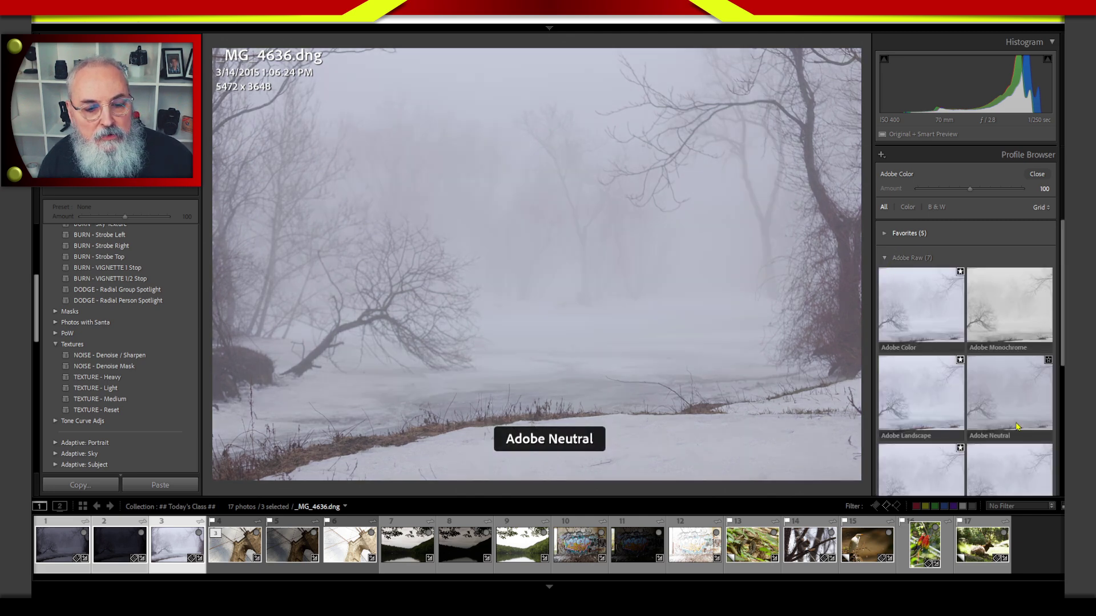
click(1018, 423)
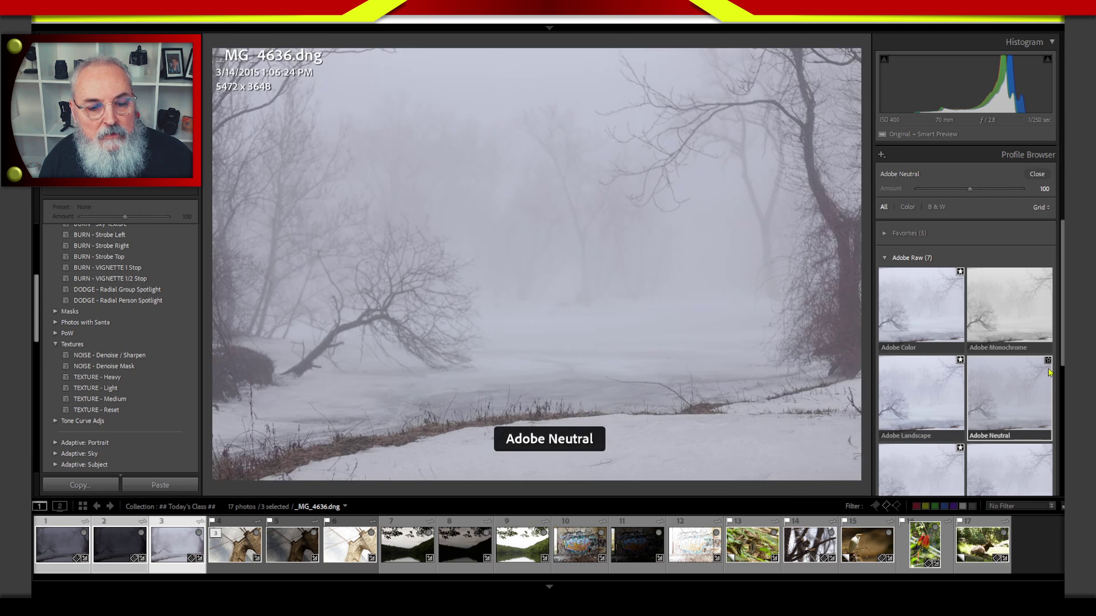
click(1048, 360)
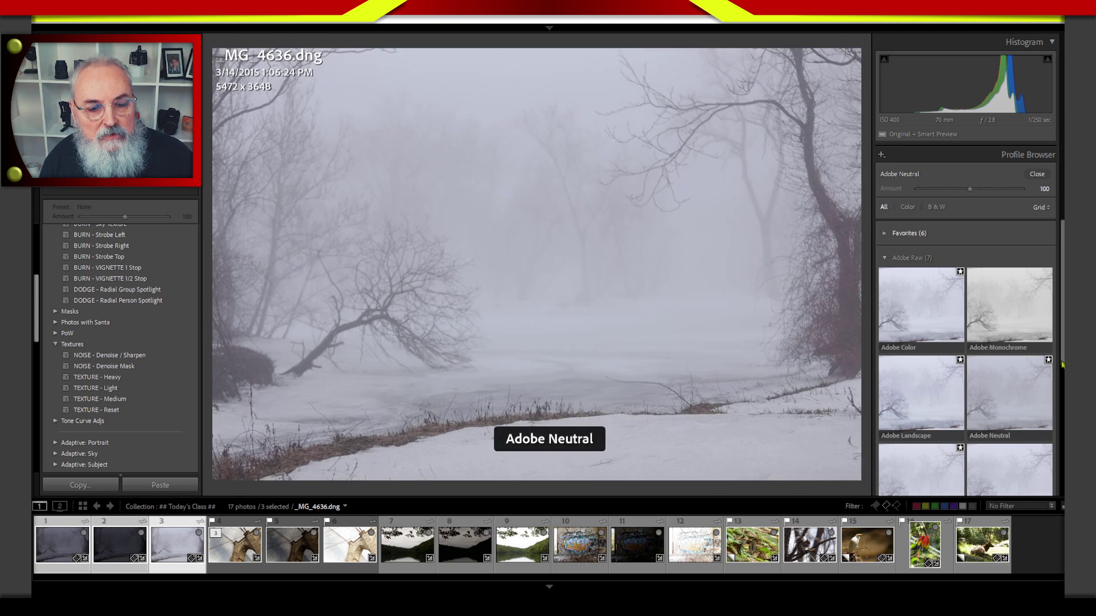
click(929, 258)
click(1036, 174)
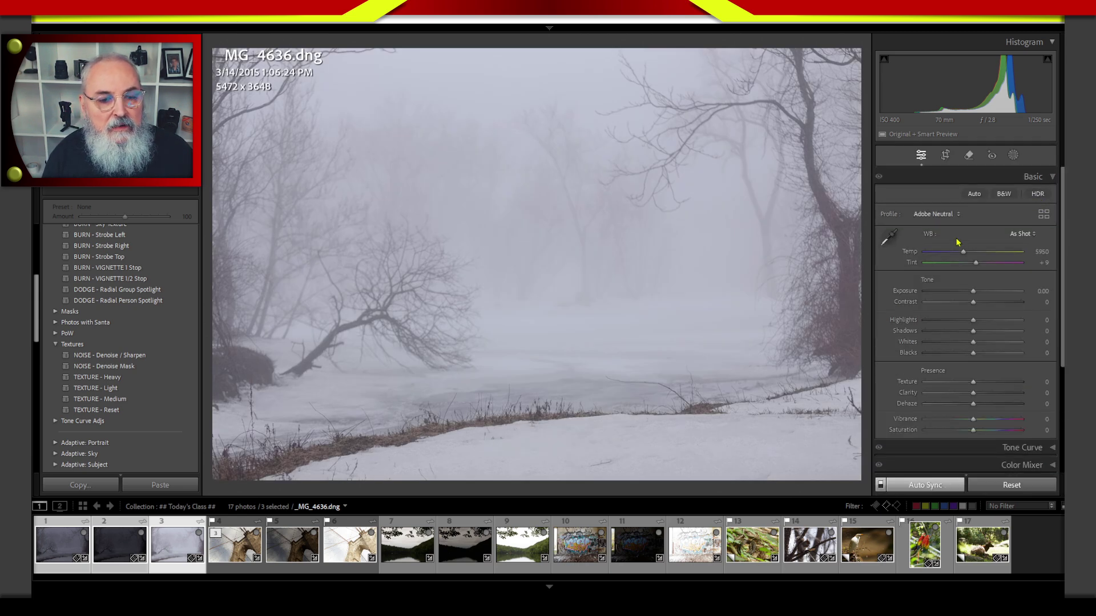
Step: Check the favorite profiles for Adobe Neutral and keep it as the profile of the three photos
click(944, 215)
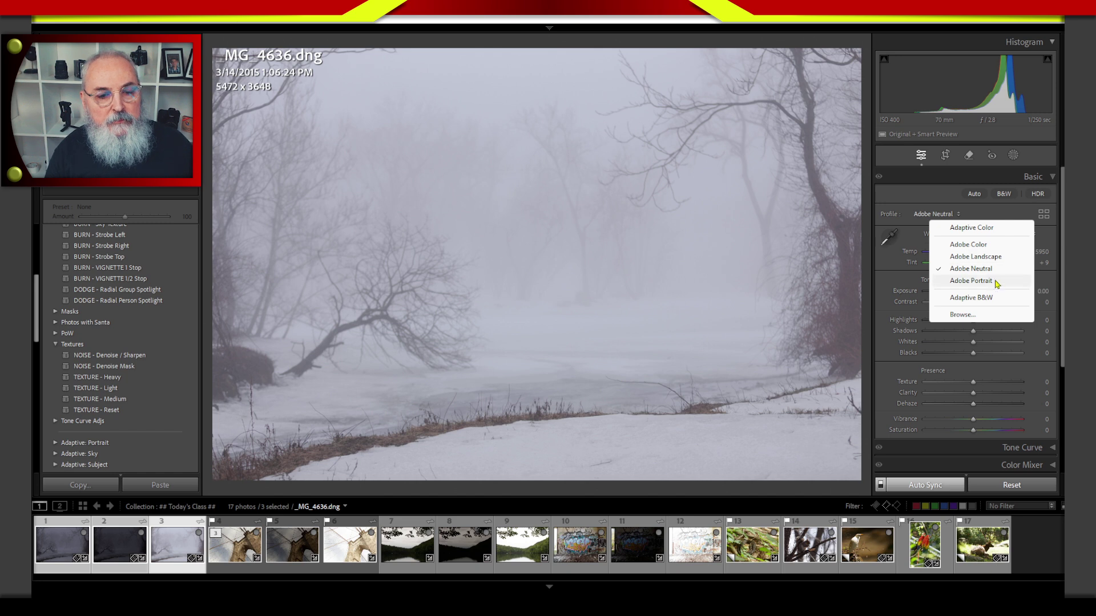
click(989, 272)
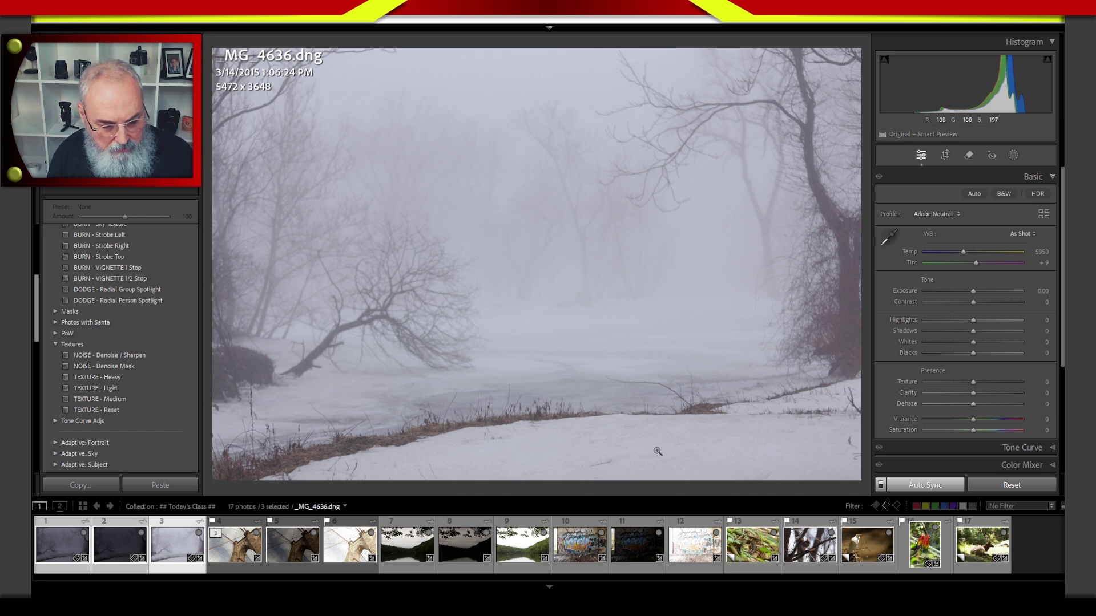
mouse_move(762, 411)
mouse_down()
mouse_move(558, 410)
mouse_move(456, 464)
mouse_move(600, 490)
mouse_move(794, 443)
mouse_move(724, 401)
mouse_up()
mouse_move(695, 174)
mouse_down()
mouse_move(587, 235)
mouse_move(761, 296)
mouse_move(687, 178)
mouse_up()
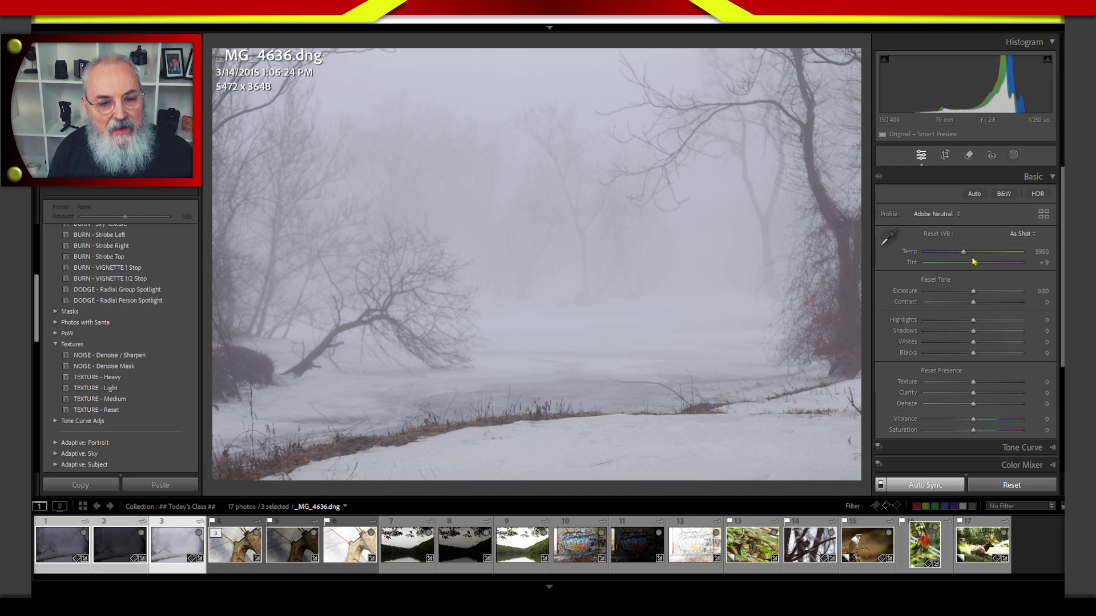
Step: Compare the Adobe Color and Adobe Neutral profiles on the three photos, ending on Adobe Color
click(950, 216)
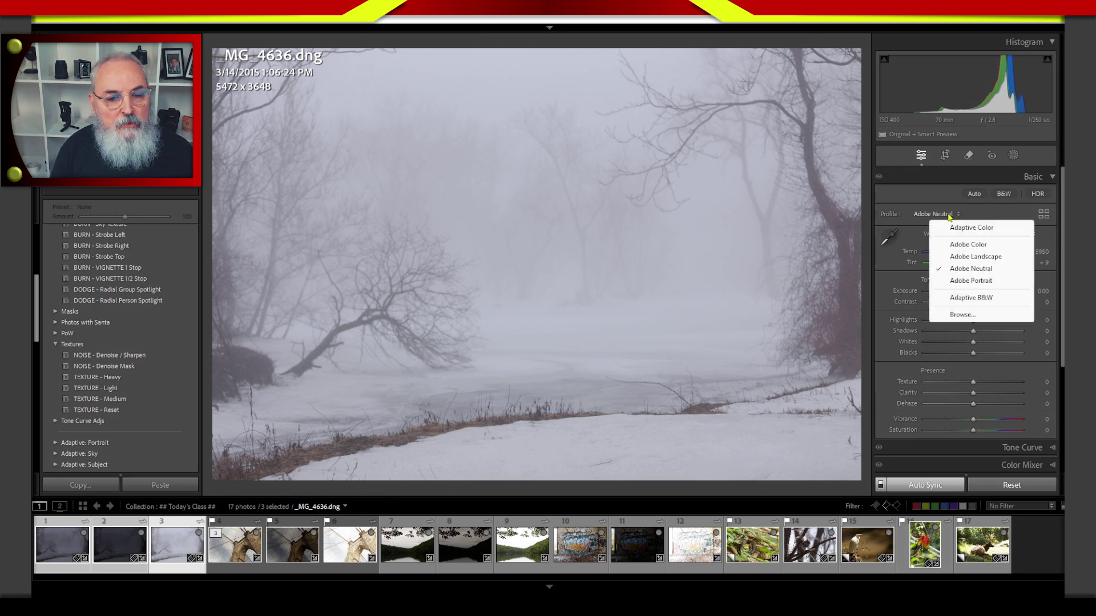
click(987, 245)
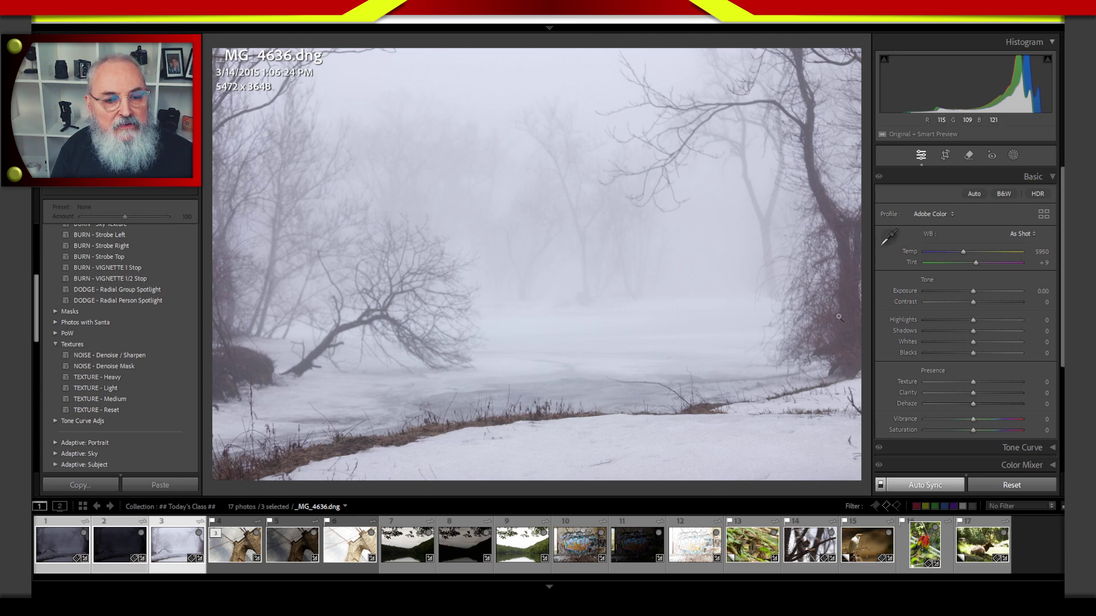
click(939, 215)
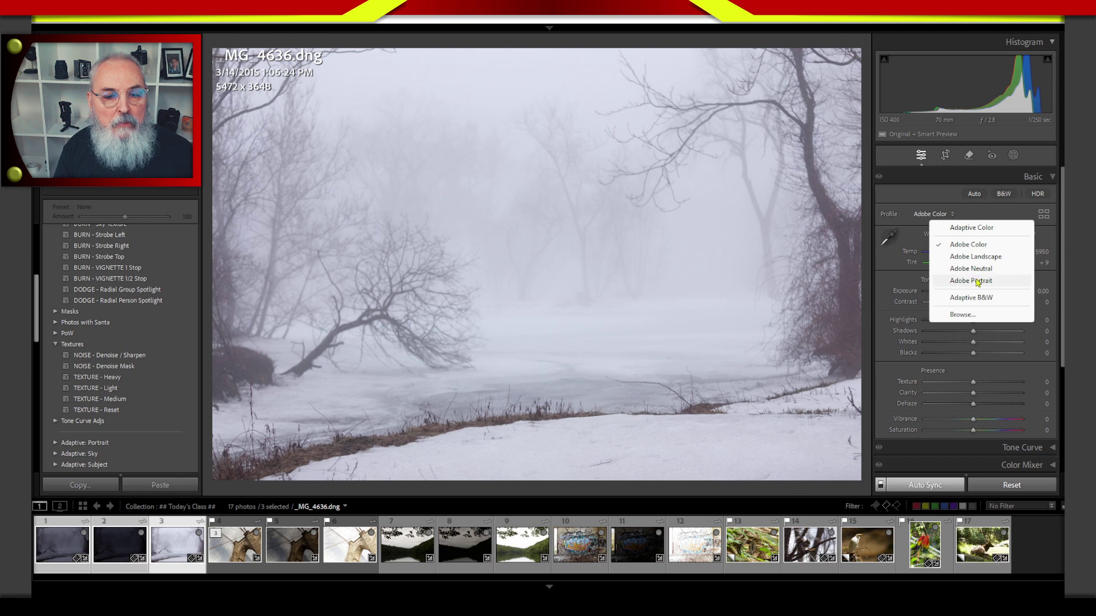
click(993, 269)
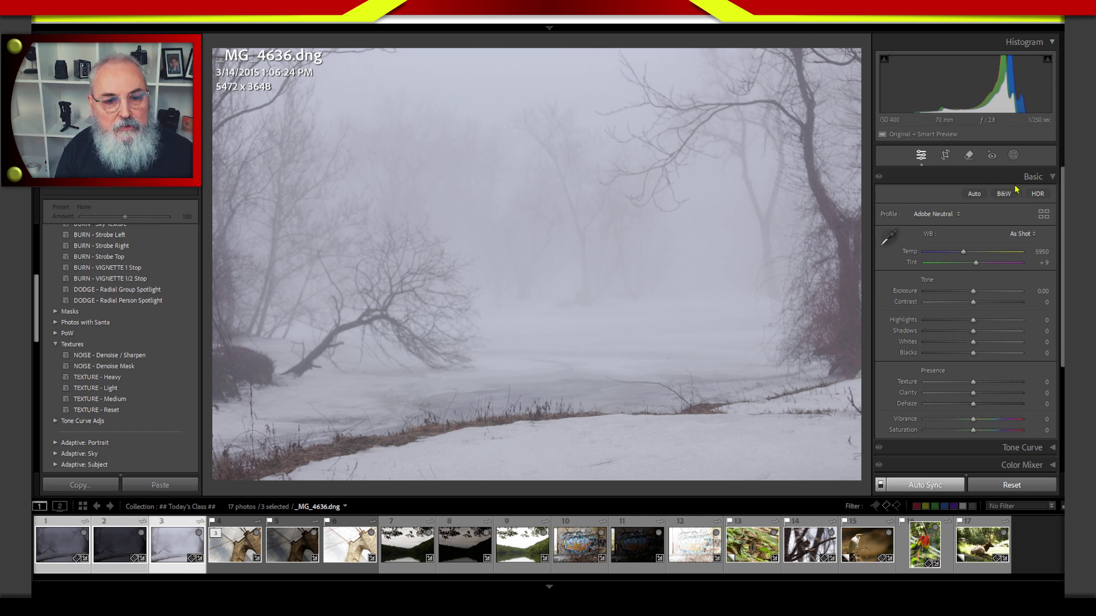
click(950, 214)
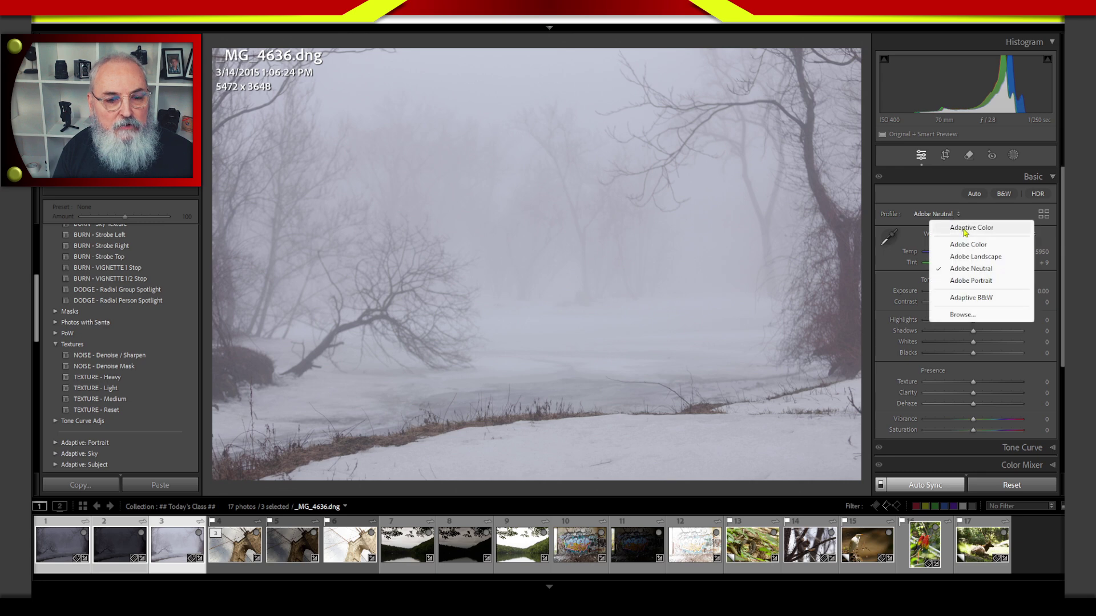
click(968, 244)
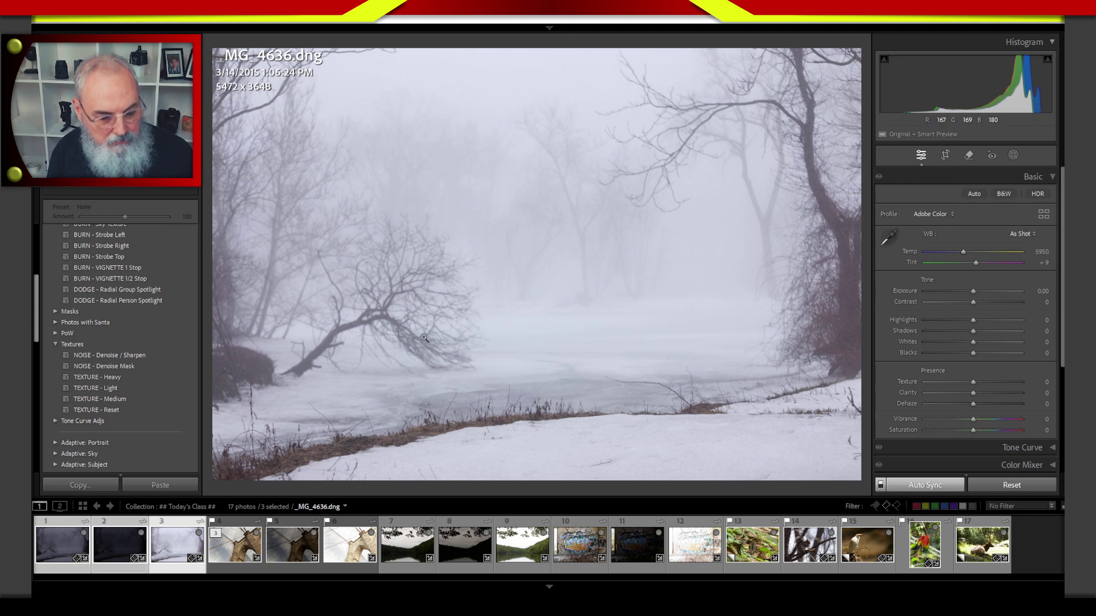
mouse_move(251, 462)
mouse_down()
mouse_move(549, 387)
mouse_move(614, 409)
mouse_move(319, 476)
mouse_move(245, 459)
mouse_move(257, 483)
mouse_up()
drag(708, 404, 677, 411)
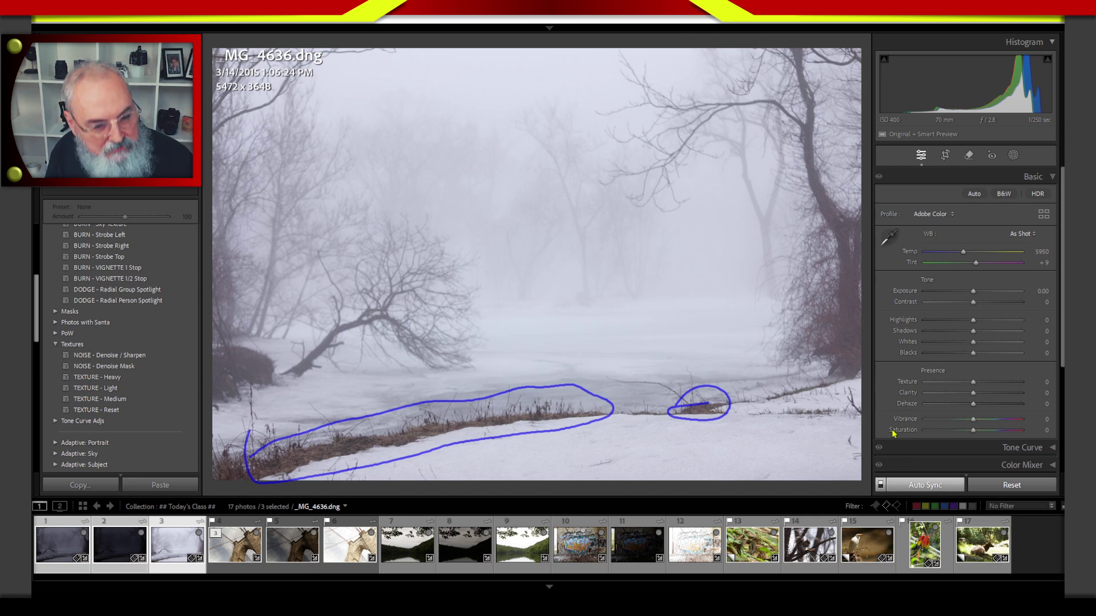
key(Escape)
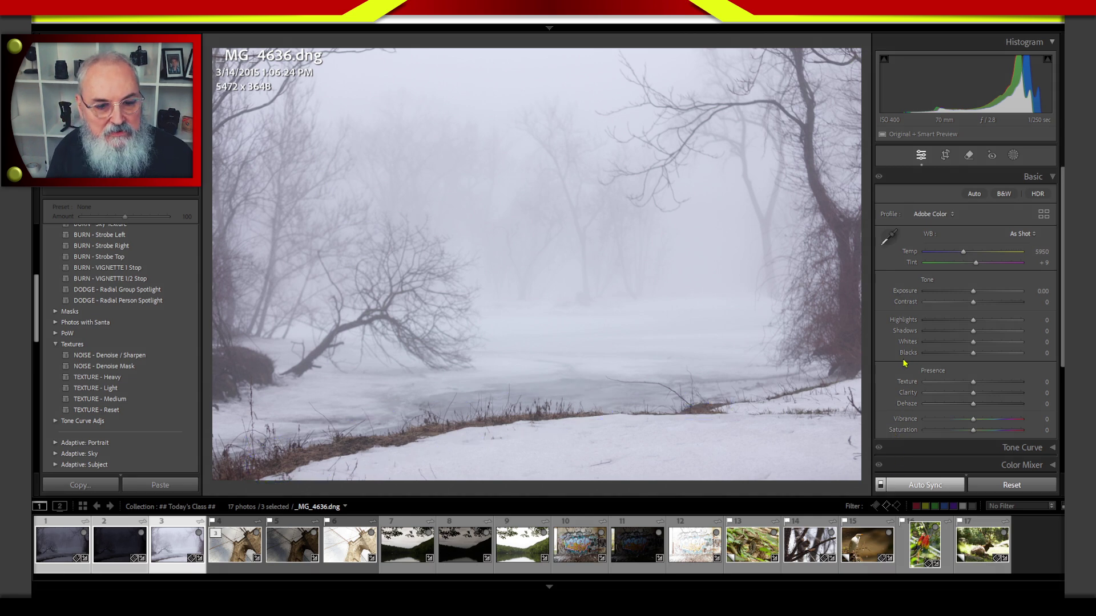
Step: Apply the Adobe Landscape profile to the three selected winter photos
click(933, 215)
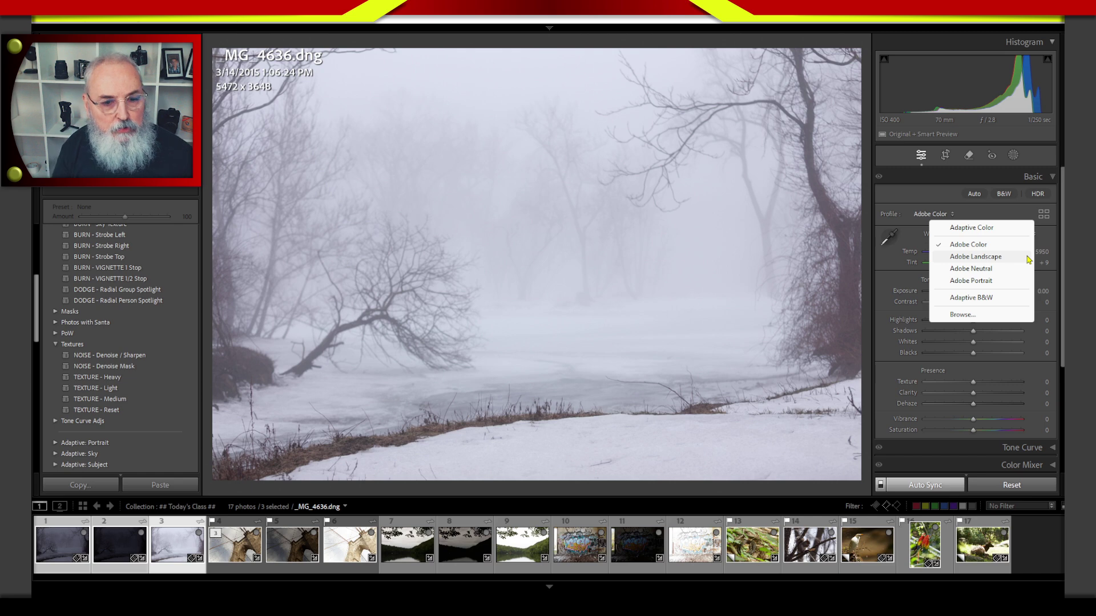
click(994, 261)
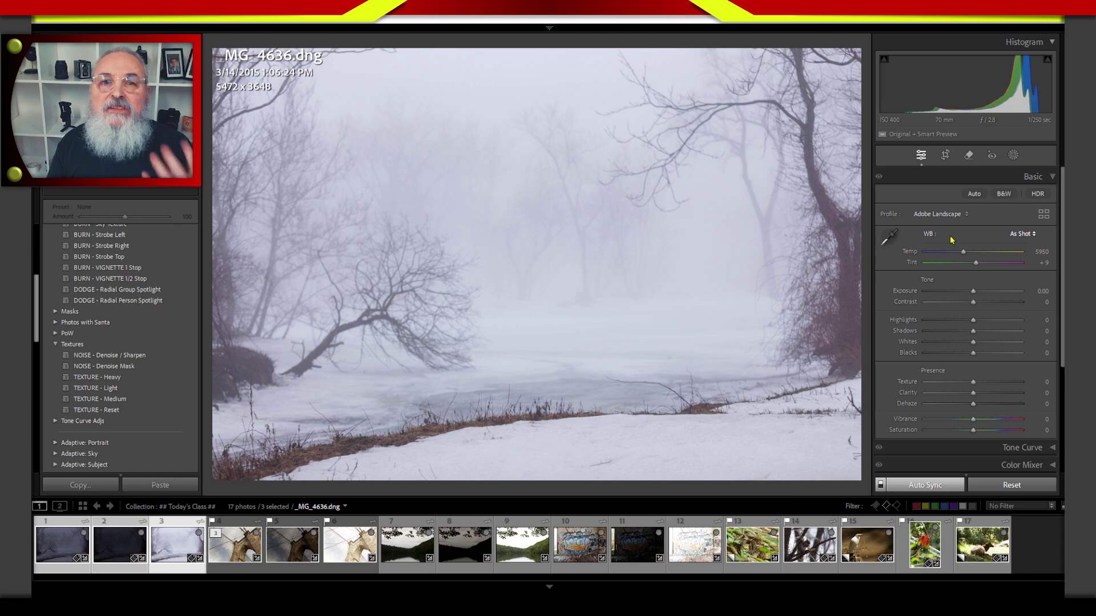
Step: Apply the Adaptive Color profile to the three photos and examine the background trees and foreground snow
click(955, 213)
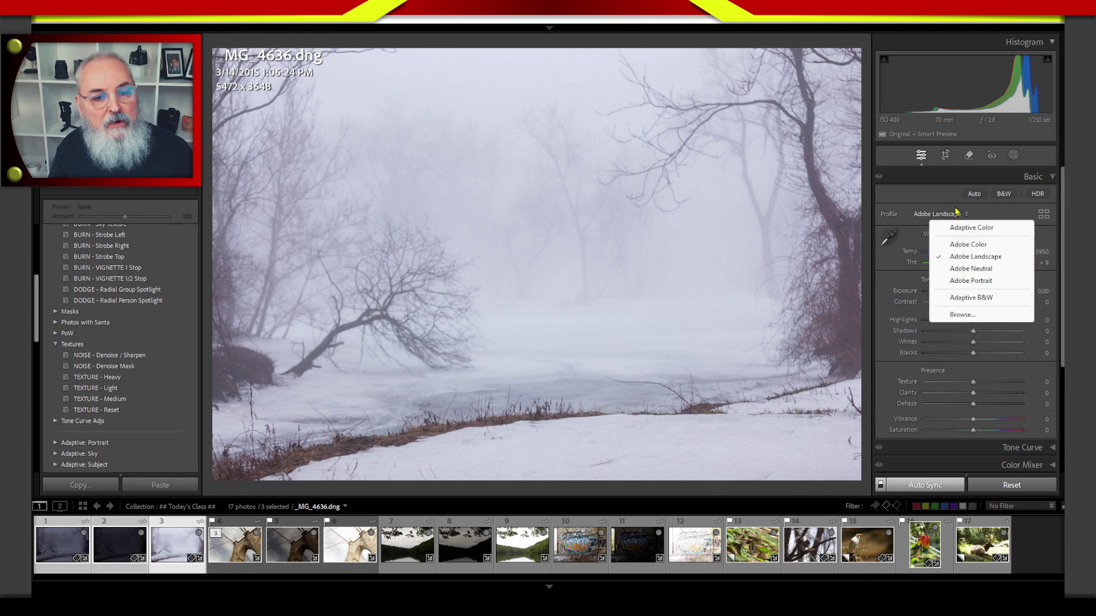
click(983, 231)
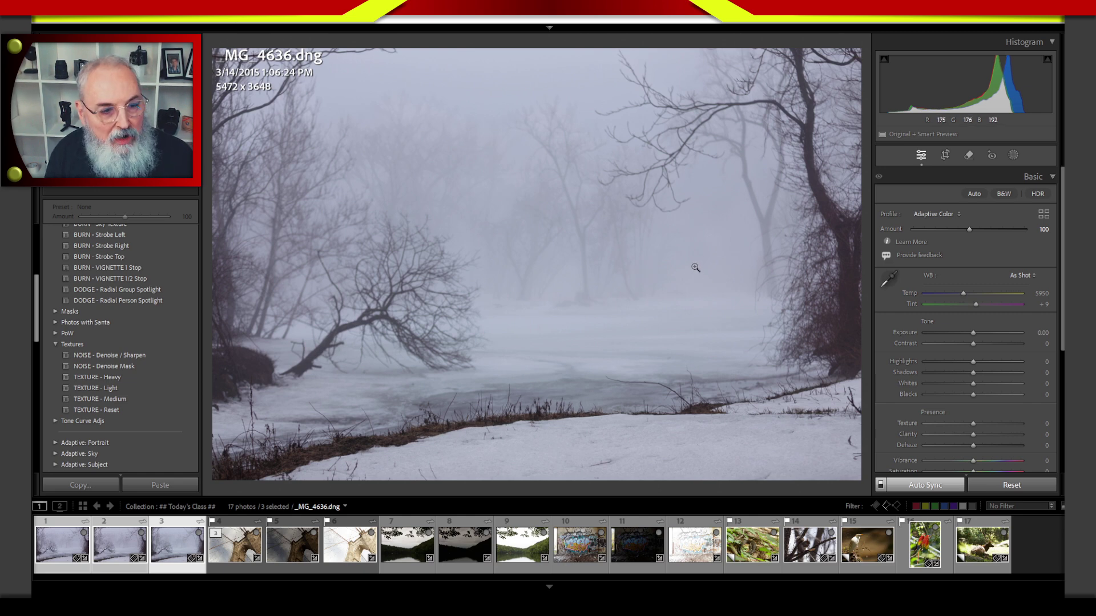
mouse_move(673, 218)
mouse_down()
mouse_move(641, 201)
mouse_move(553, 193)
mouse_move(489, 246)
mouse_move(525, 326)
mouse_move(630, 347)
mouse_move(691, 300)
mouse_move(688, 231)
mouse_move(640, 201)
mouse_up()
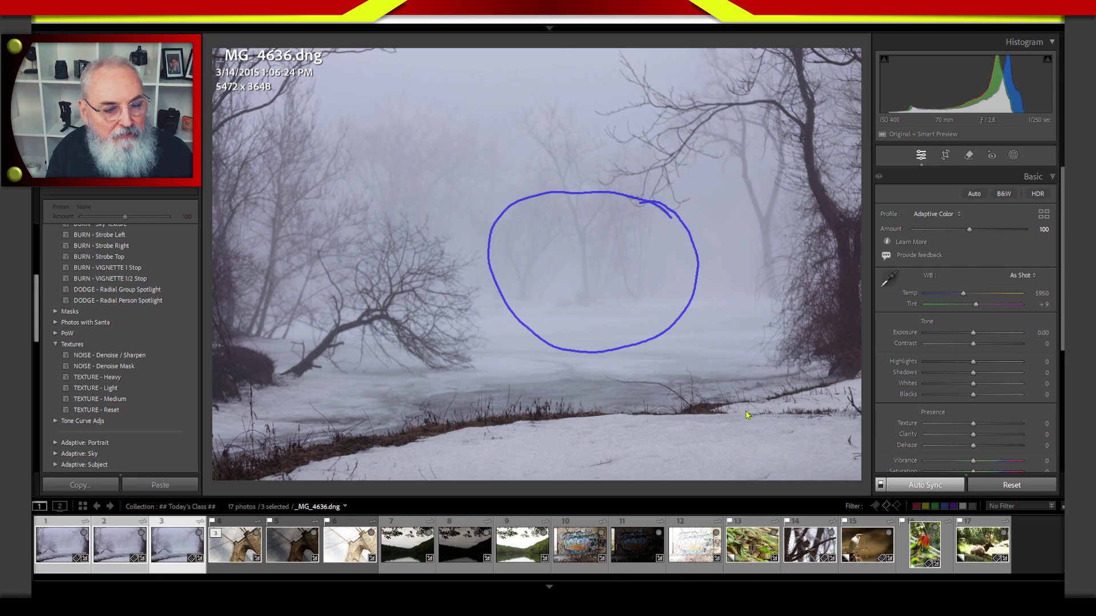
mouse_move(787, 425)
mouse_down()
mouse_move(516, 430)
mouse_move(442, 467)
mouse_move(533, 487)
mouse_move(757, 490)
mouse_move(829, 460)
mouse_move(745, 423)
mouse_up()
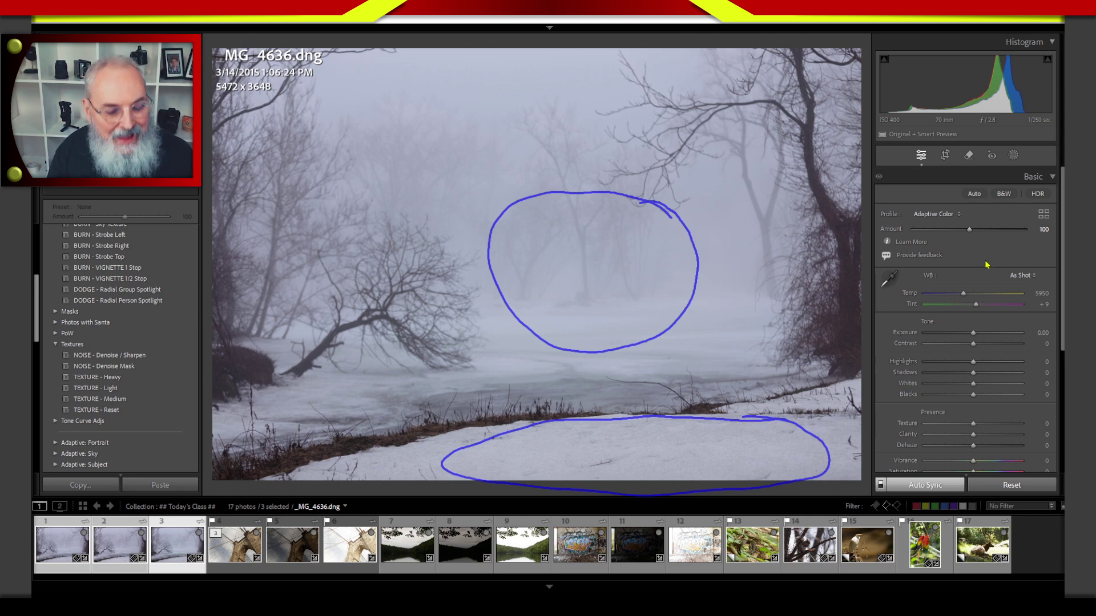
Step: Apply the Adobe Landscape profile to the three selected winter photos and examine the foreground snow up close
key(Escape)
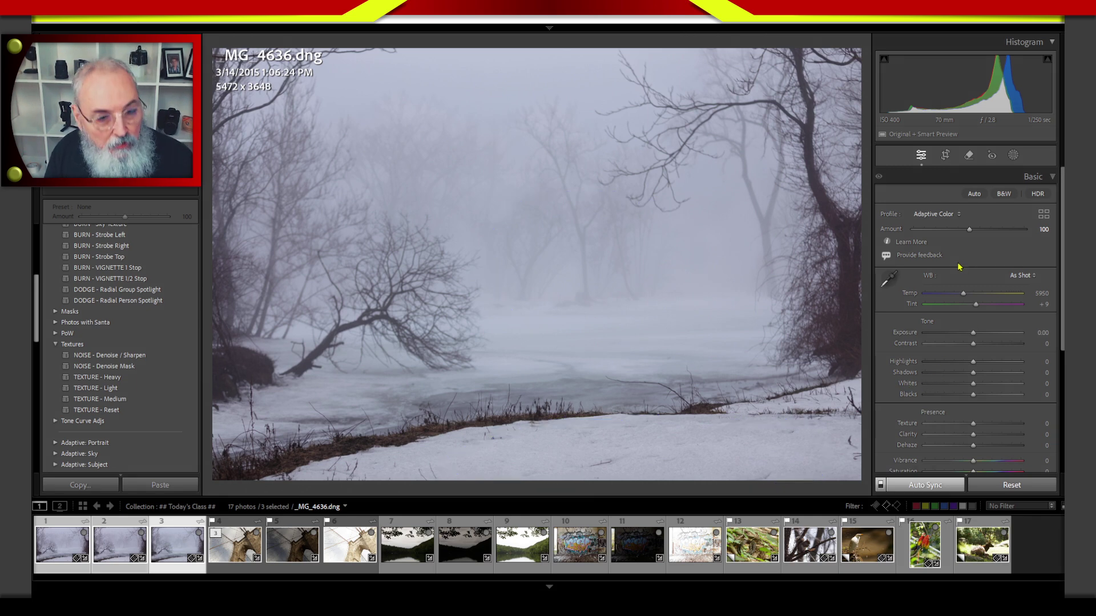
click(951, 214)
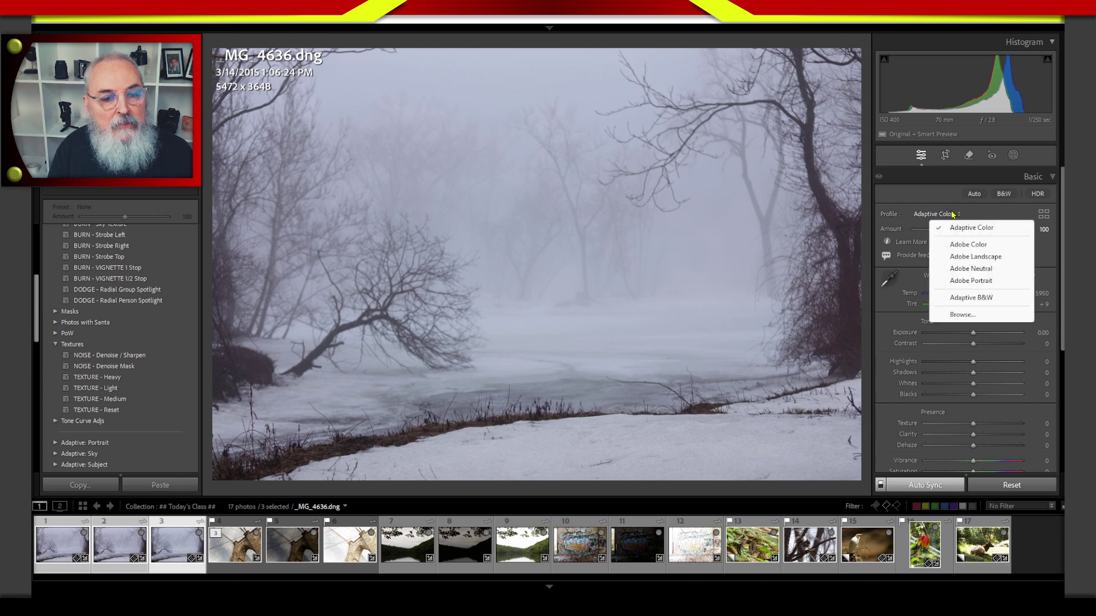
click(992, 259)
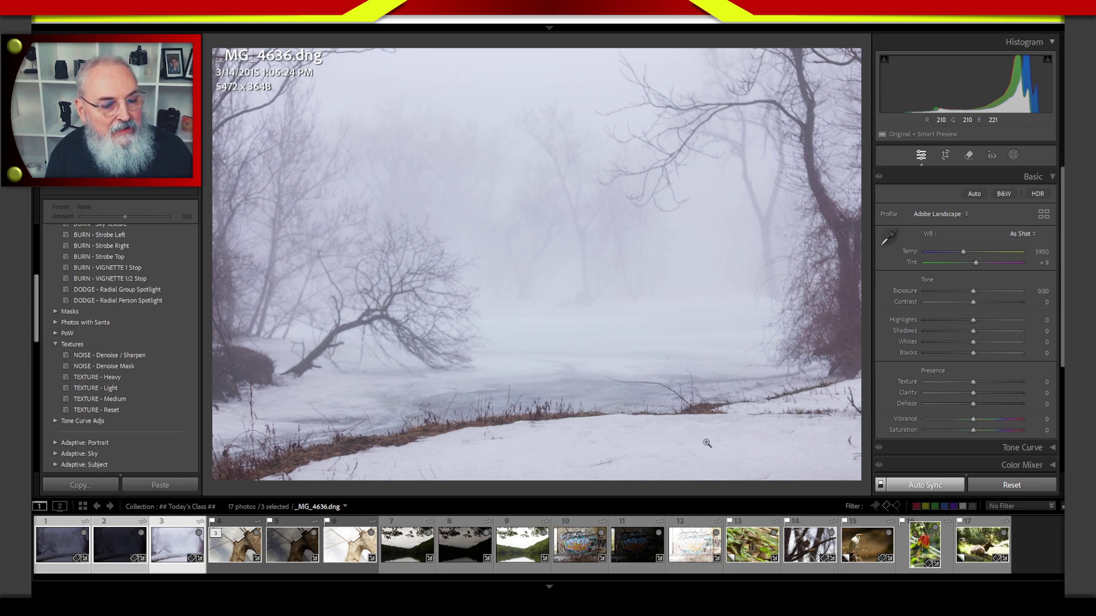
drag(631, 446, 815, 404)
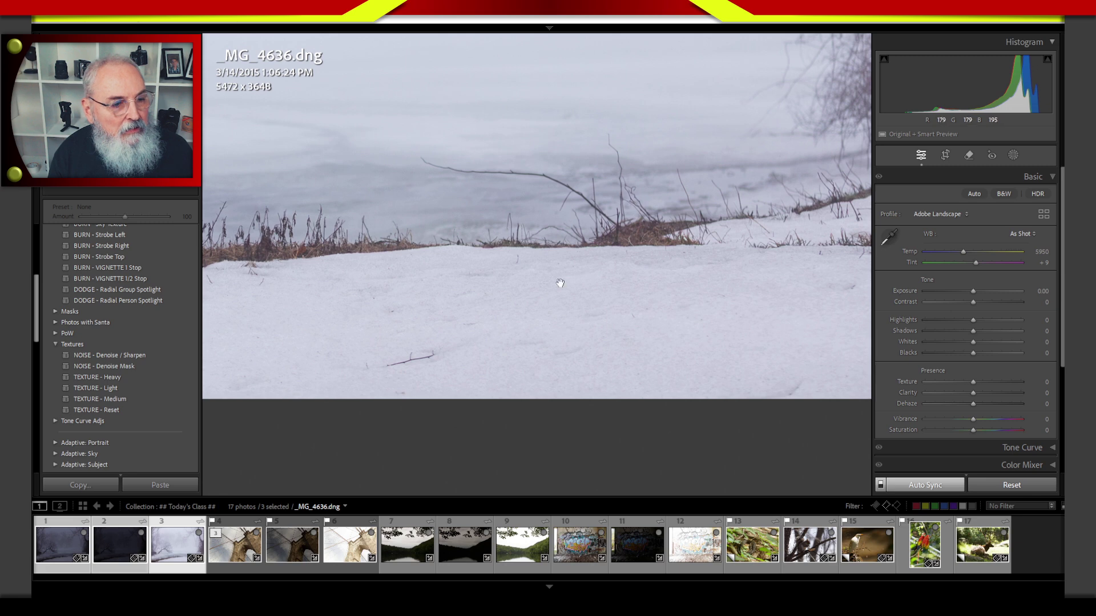
drag(560, 282, 658, 449)
click(673, 450)
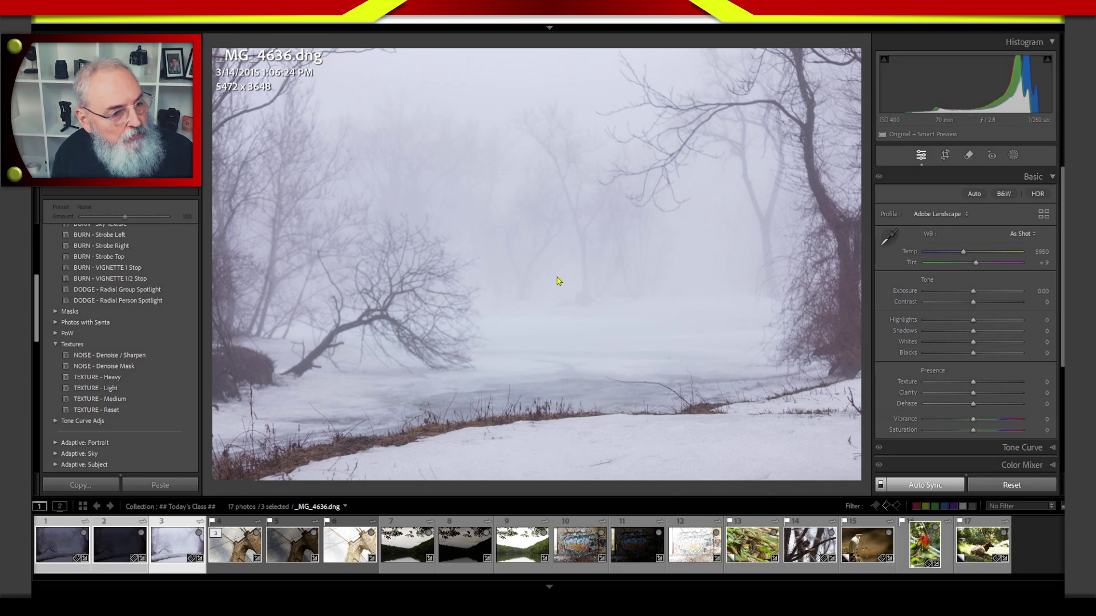
mouse_move(560, 279)
mouse_down()
mouse_move(233, 293)
mouse_move(289, 261)
mouse_move(220, 304)
mouse_move(301, 297)
mouse_up()
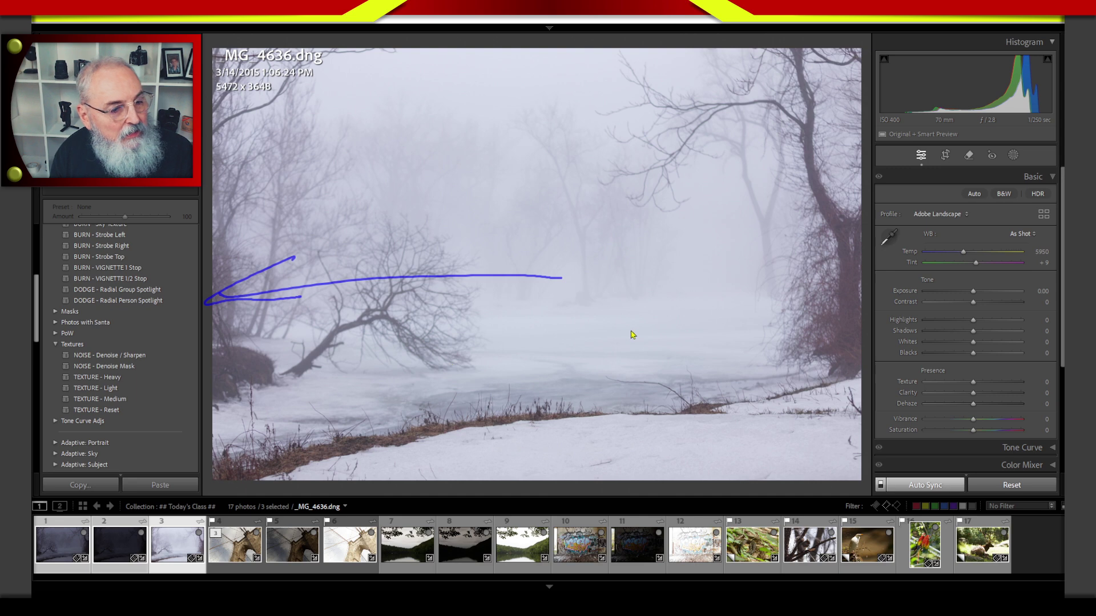
mouse_move(640, 325)
mouse_down()
mouse_move(683, 336)
mouse_move(676, 368)
mouse_move(517, 401)
mouse_move(533, 387)
mouse_move(532, 409)
mouse_move(615, 392)
mouse_up()
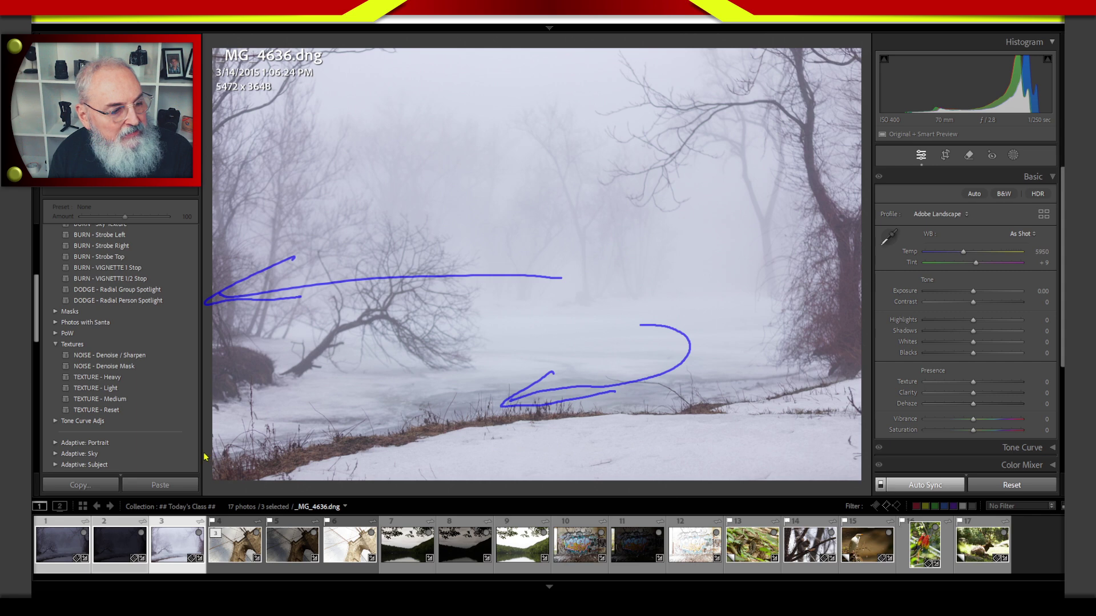
mouse_move(113, 452)
mouse_down()
mouse_move(34, 583)
mouse_move(183, 479)
mouse_up()
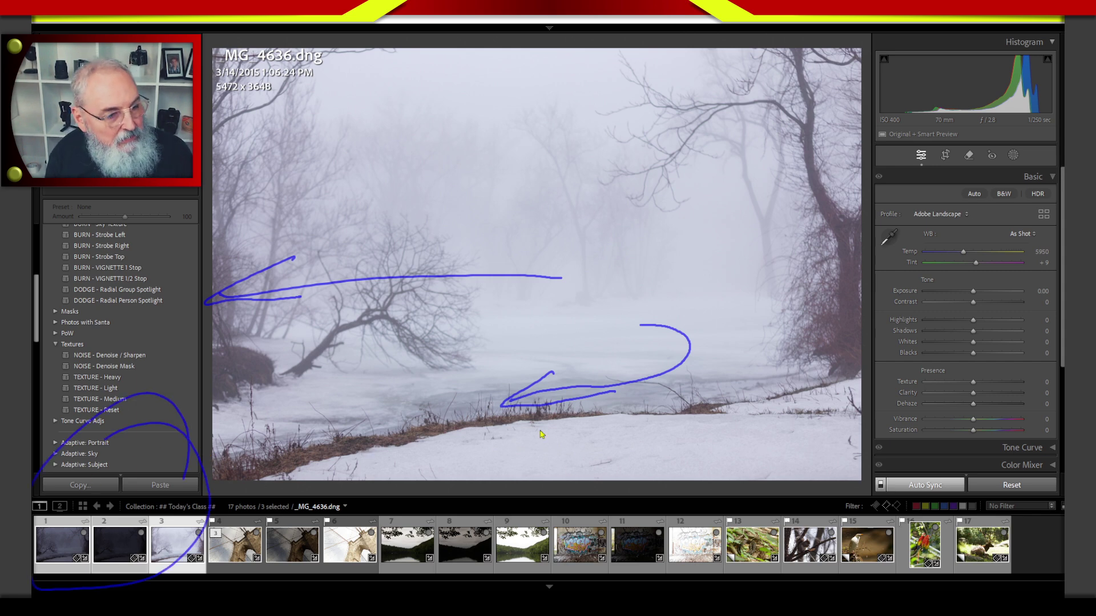
key(Escape)
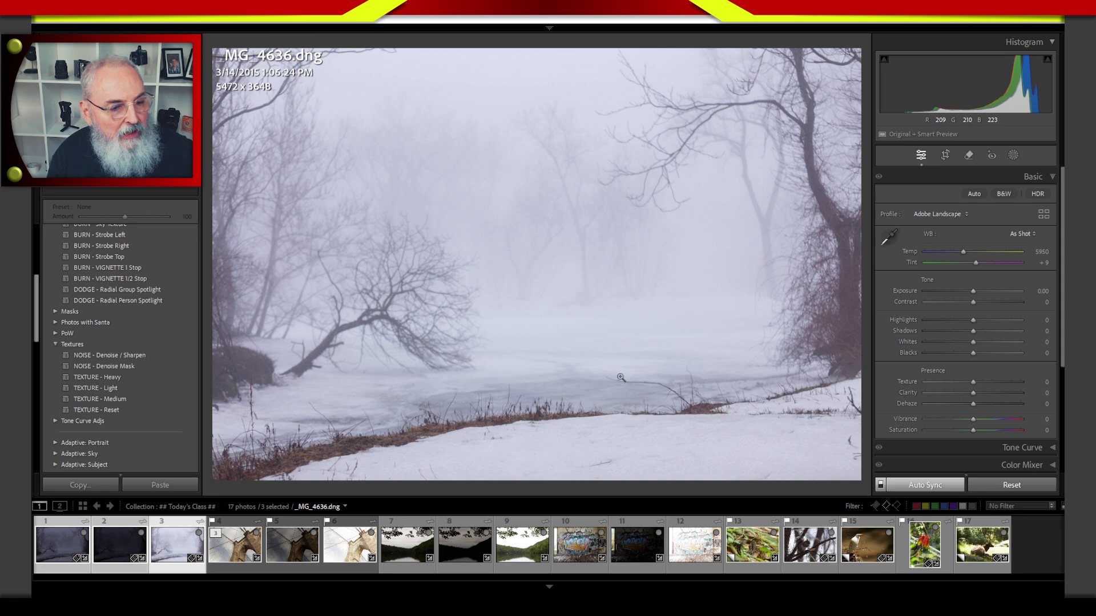
Step: Apply the Adaptive Color profile to the three photos while zoomed in on the riverbank and examine the foreground snow
drag(597, 411, 611, 252)
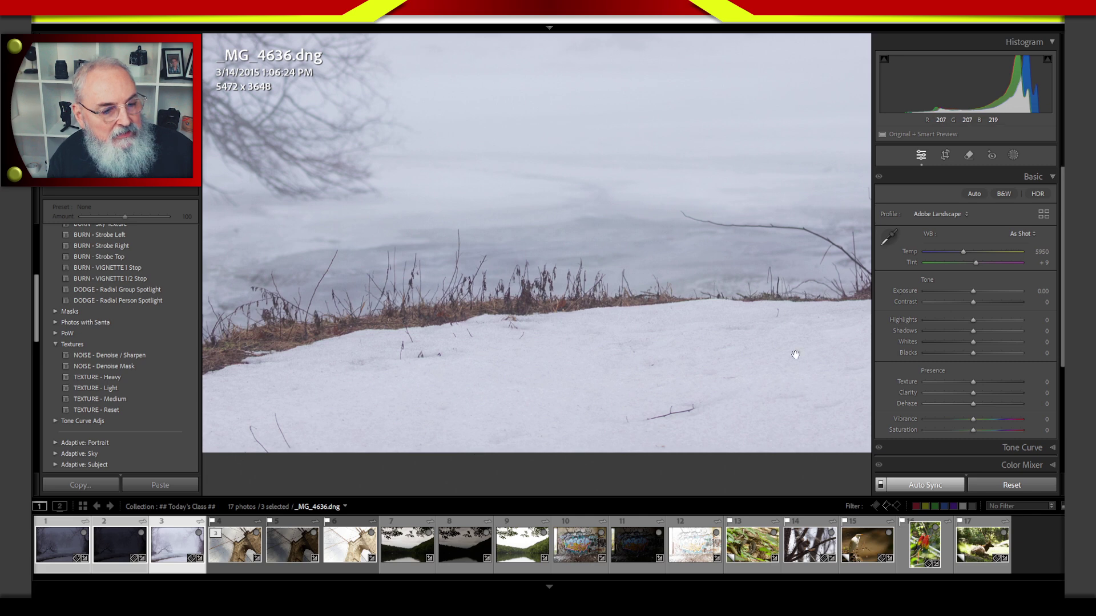
click(947, 214)
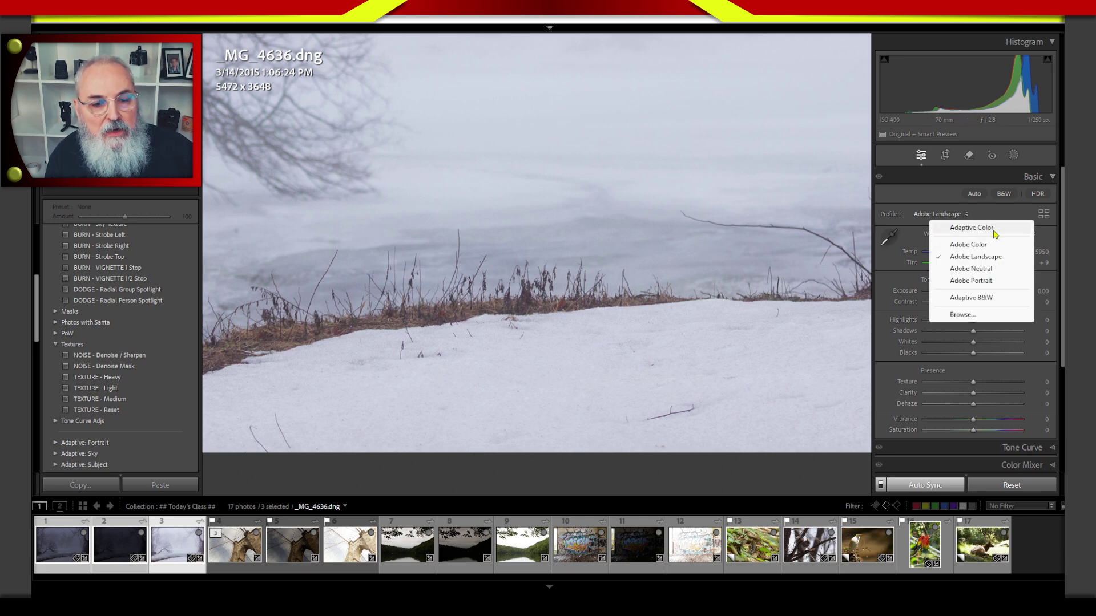
click(991, 228)
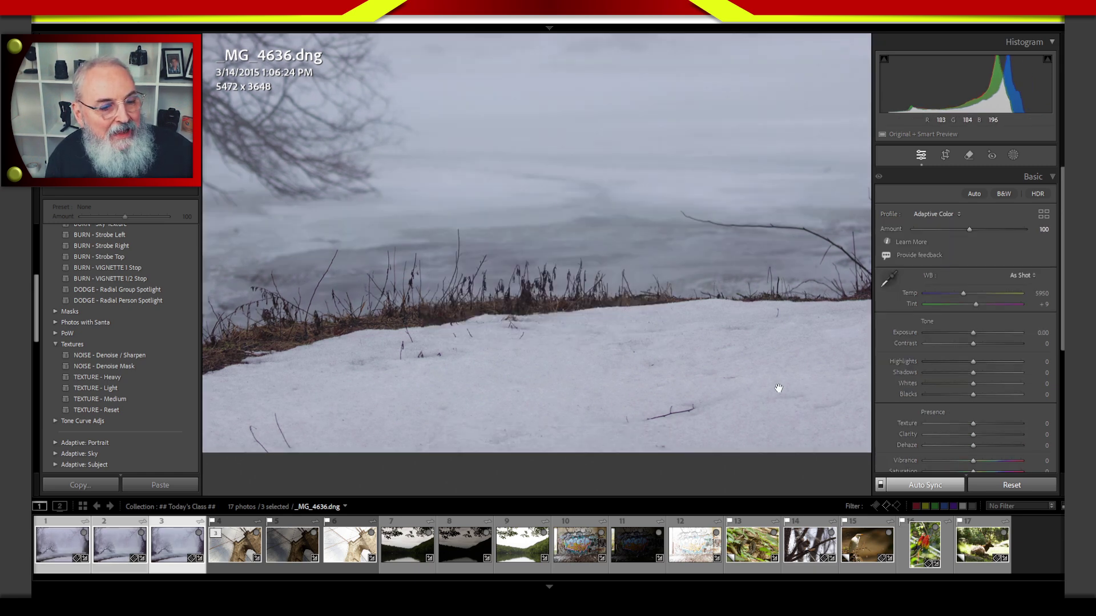
drag(778, 386, 454, 370)
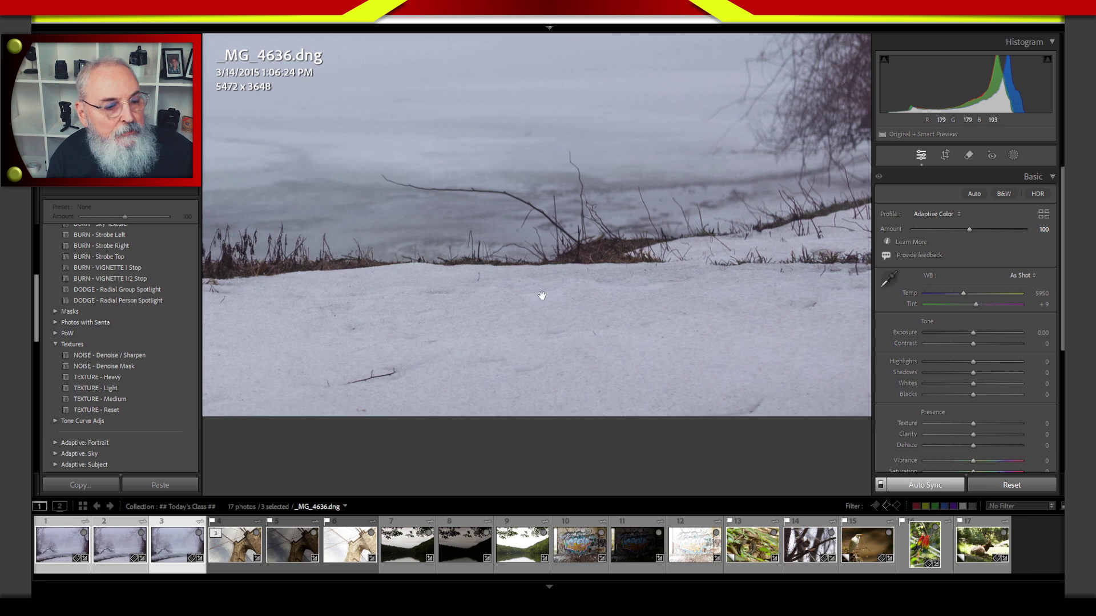
Step: Examine the river ice and background trees up close, comparing the before and after versions of the photo
drag(504, 203, 766, 279)
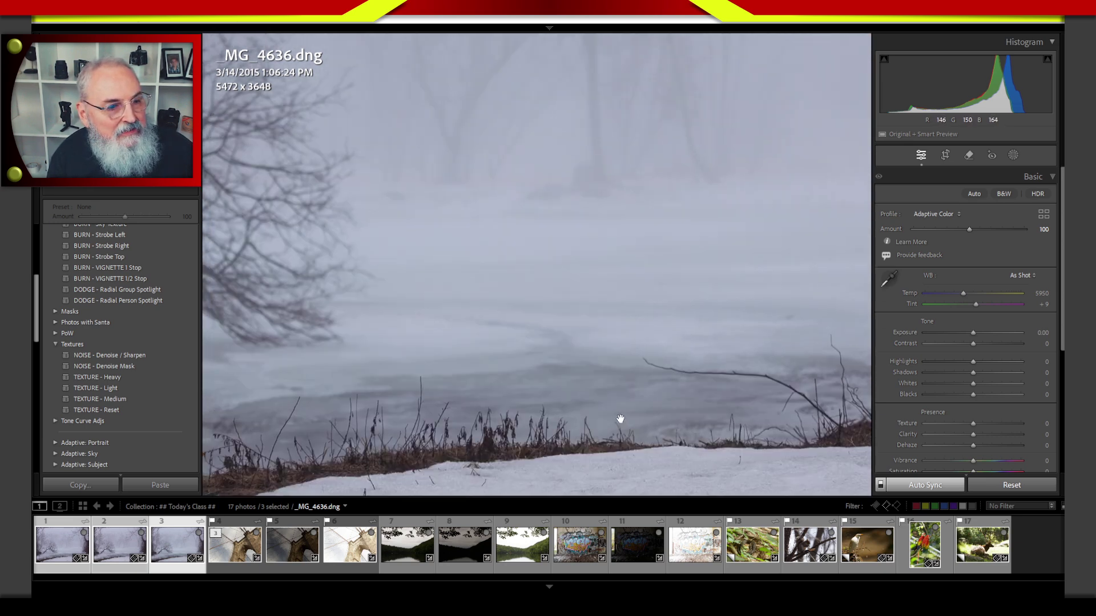
drag(592, 253, 647, 286)
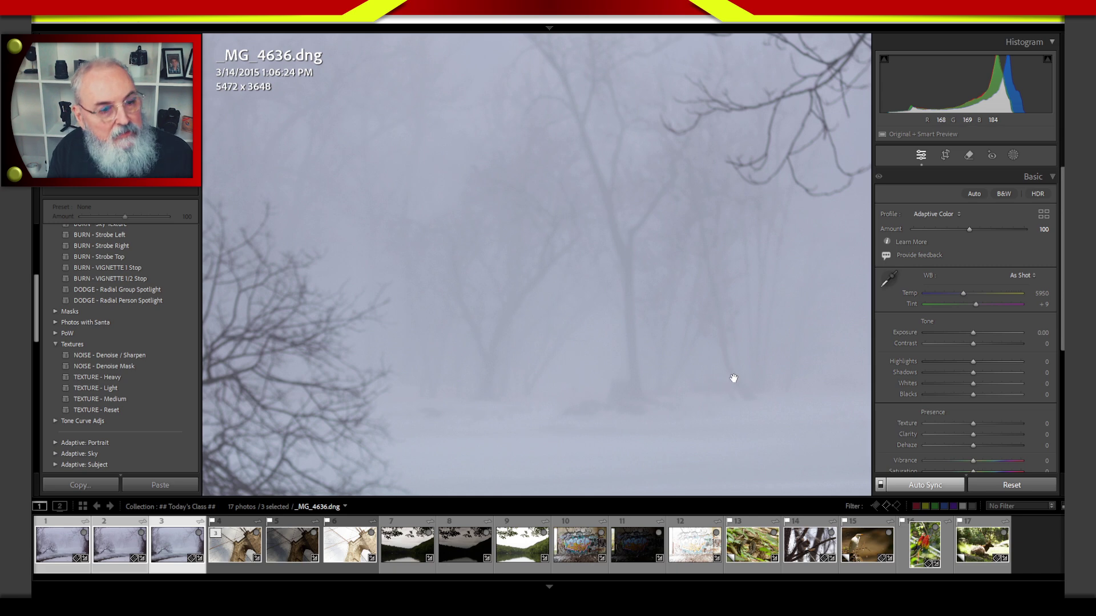
key(backslash)
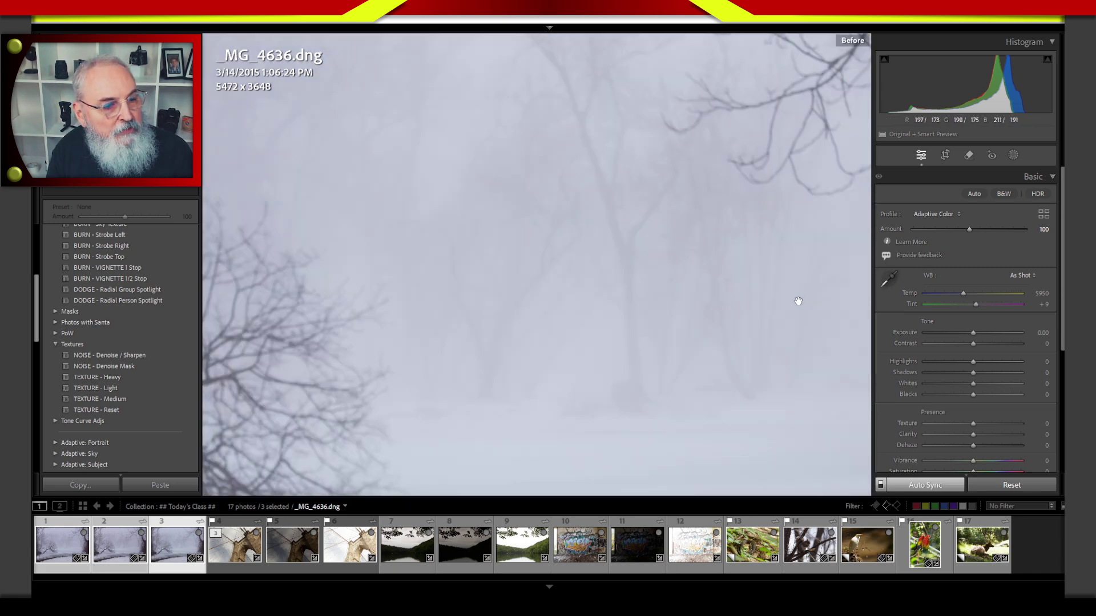
key(backslash)
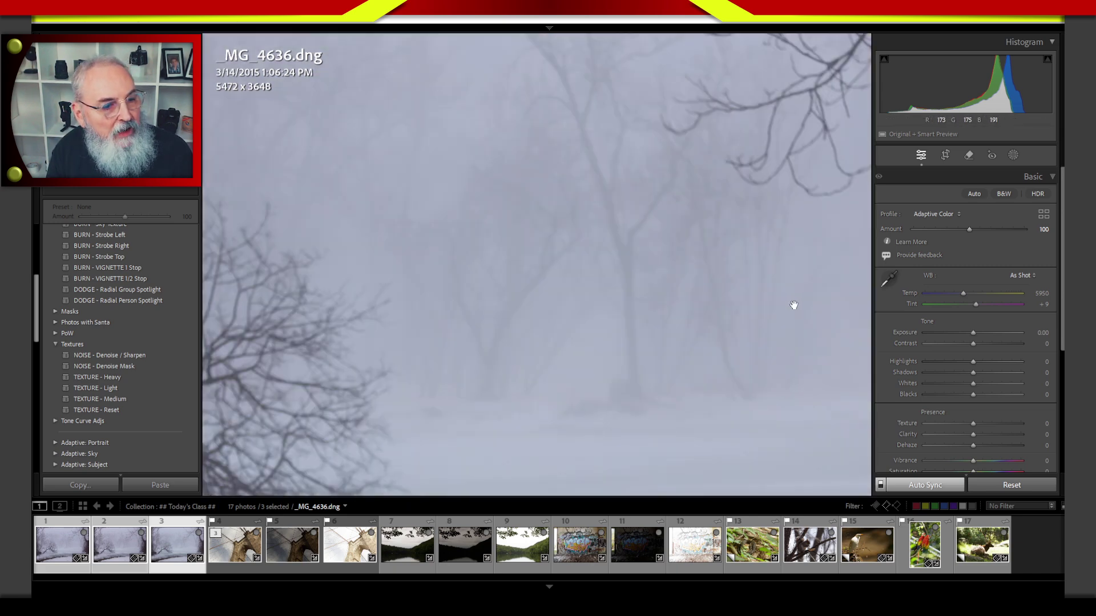
click(792, 424)
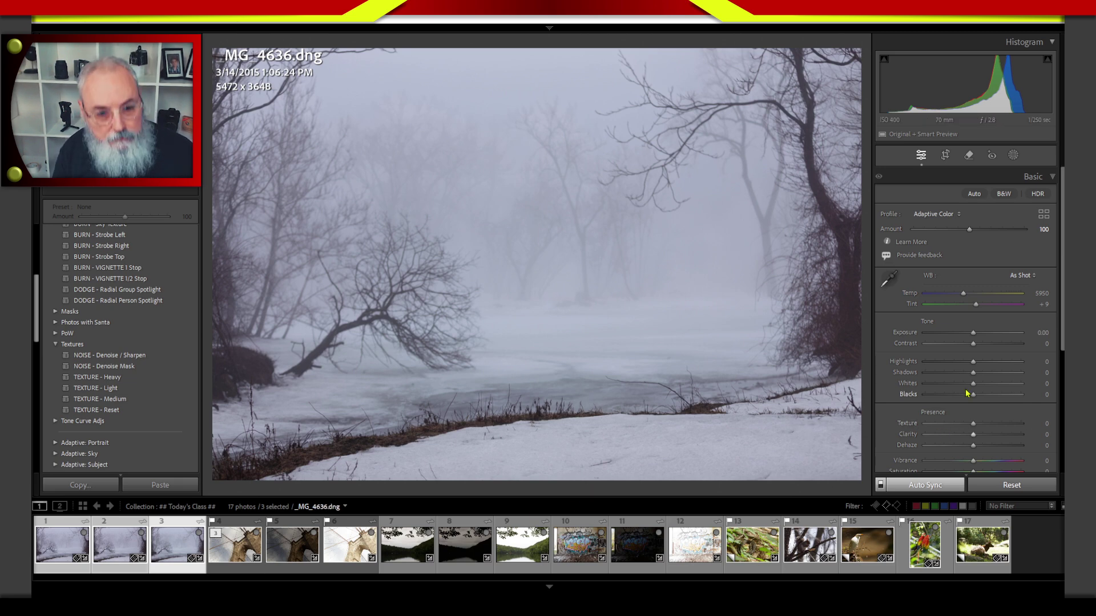
Step: Apply the Adobe Color profile to the three photos and show them in the library grid with larger thumbnails
click(936, 214)
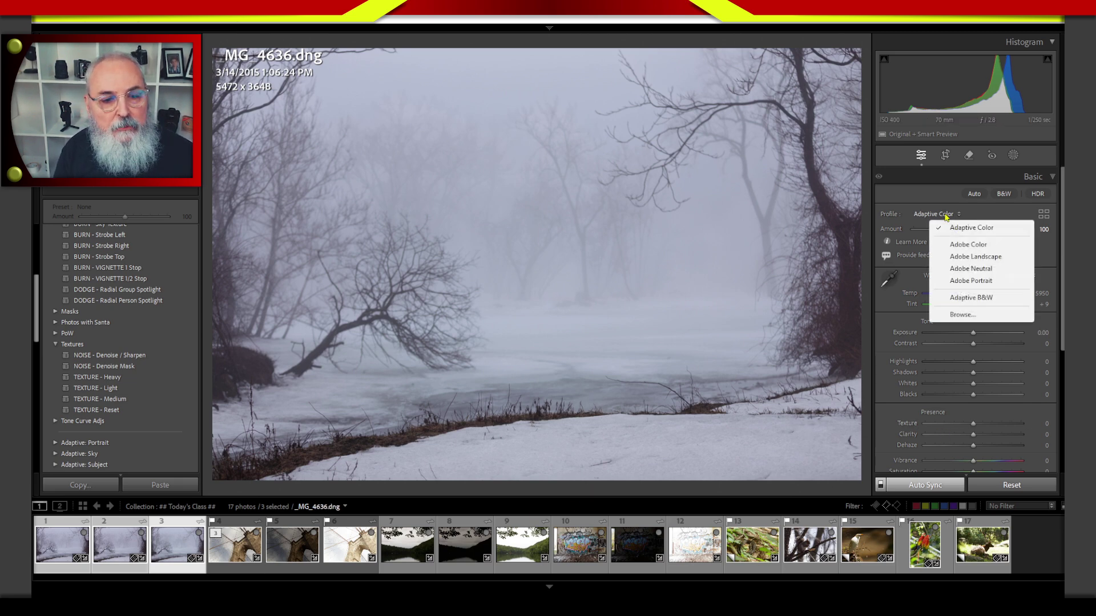
click(982, 245)
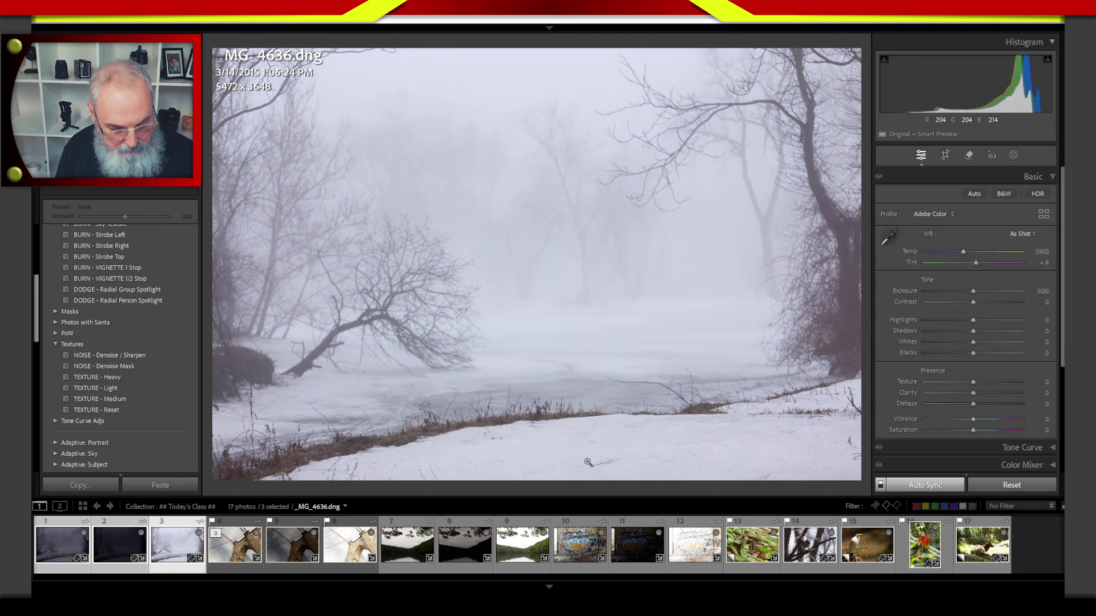
key(g)
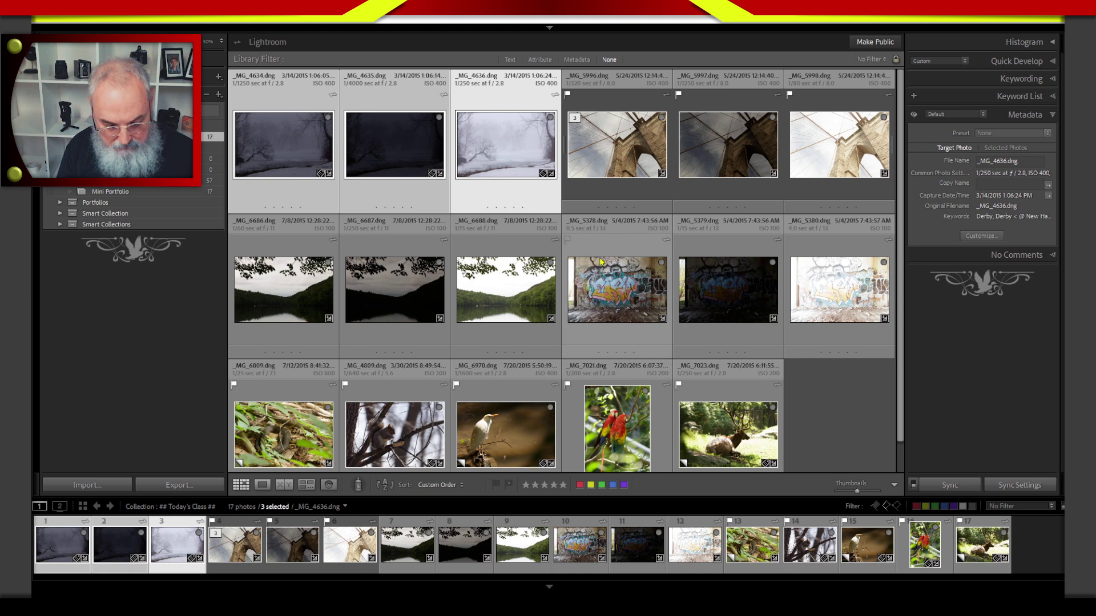
key(equal)
key(equal)
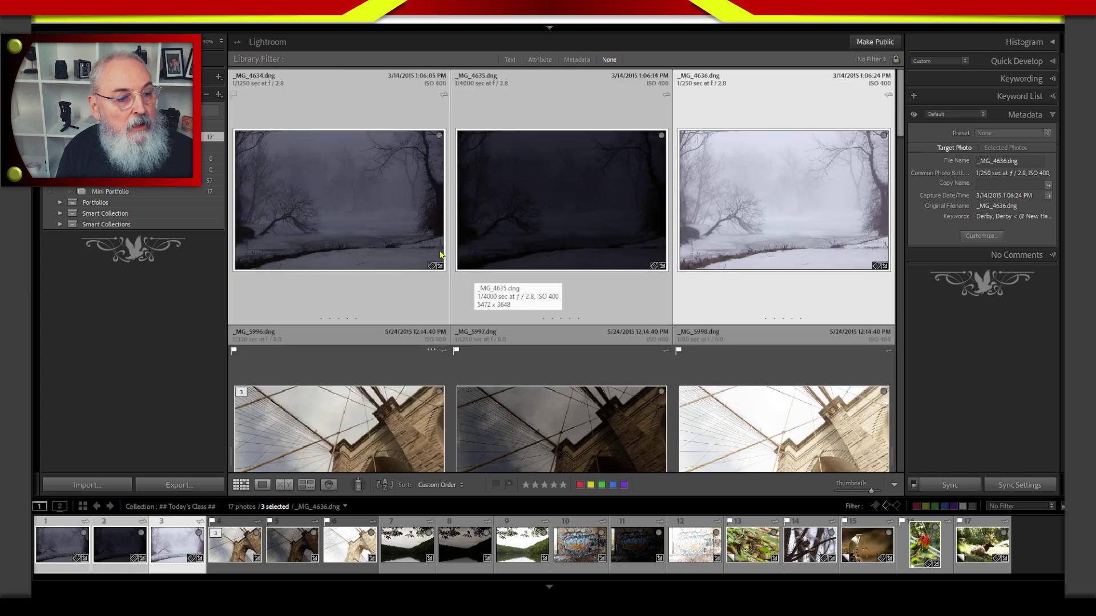
Step: Look at the three bracketed winter exposures one by one in the grid and reselect all three
click(786, 301)
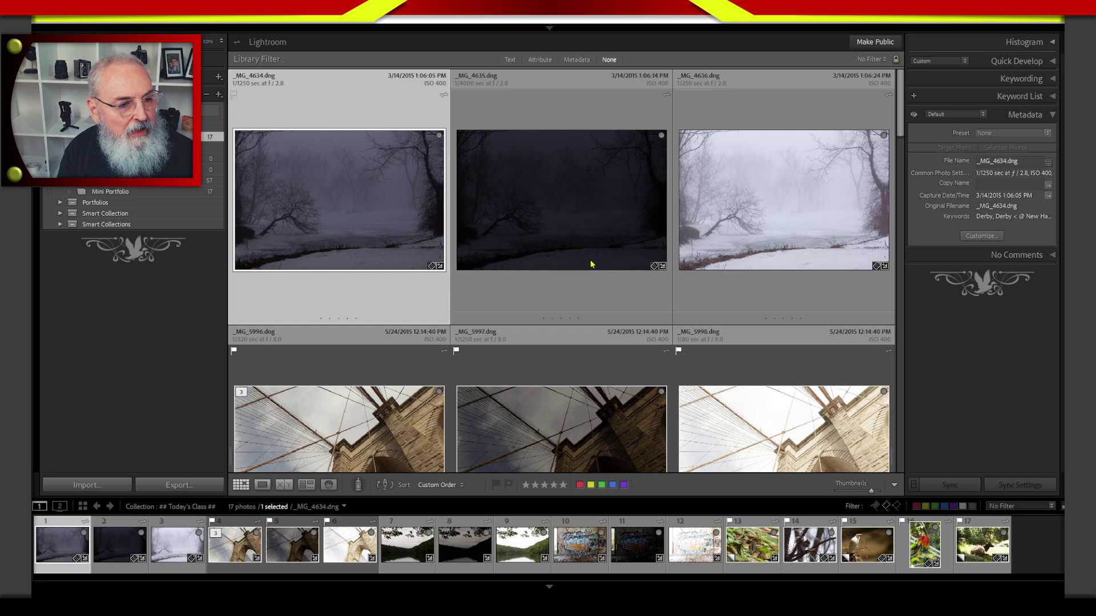
click(576, 305)
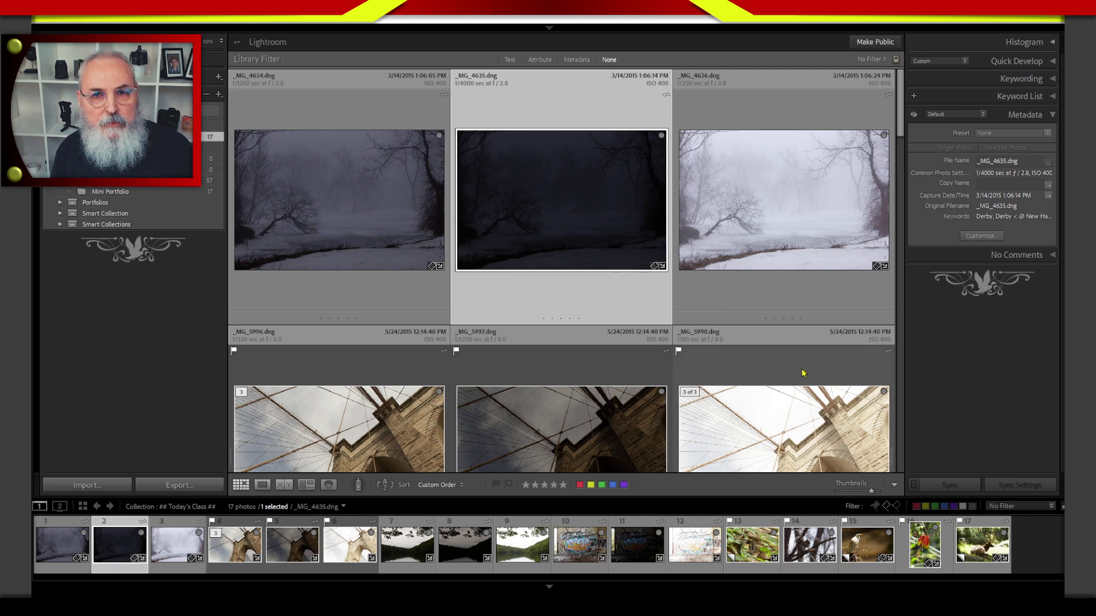
click(807, 291)
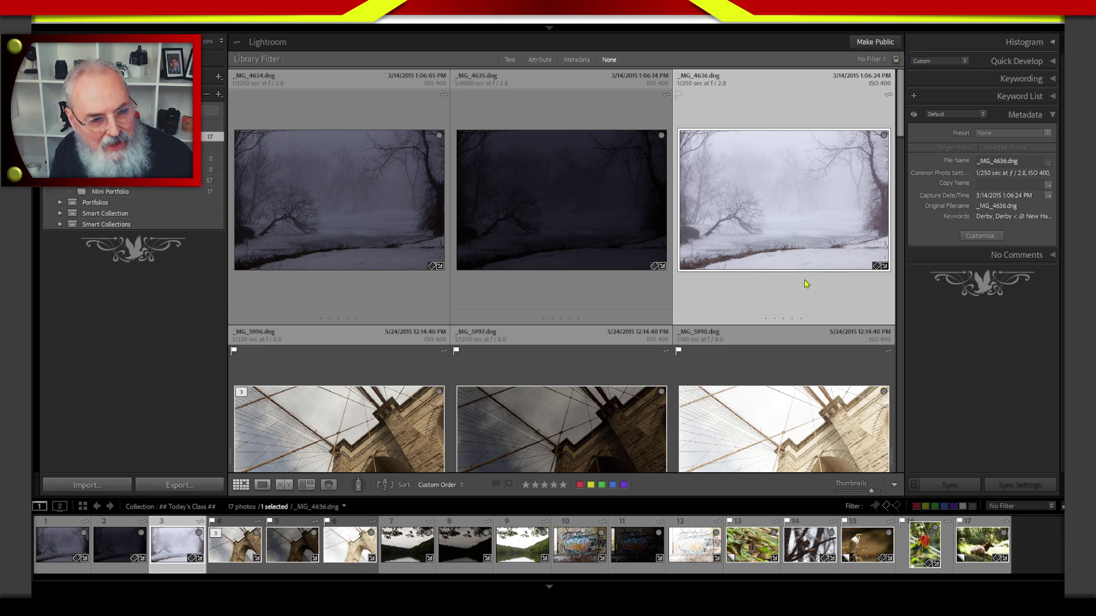
click(410, 294)
shift+click(776, 304)
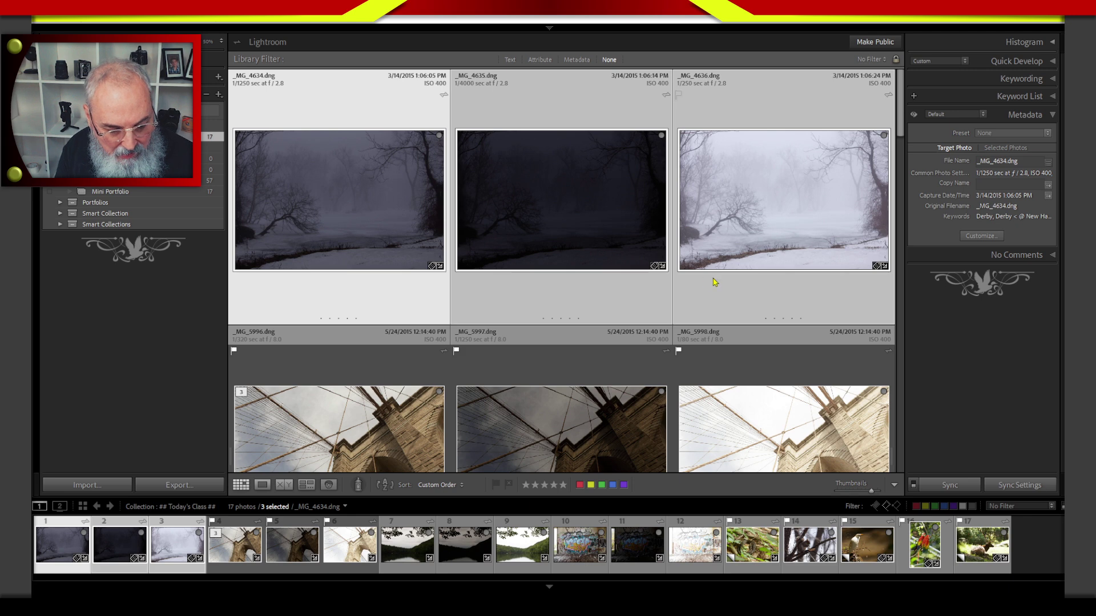
Step: Move the light exposure _MG_4636.dng ahead of the other two winter photos and select all three
click(762, 294)
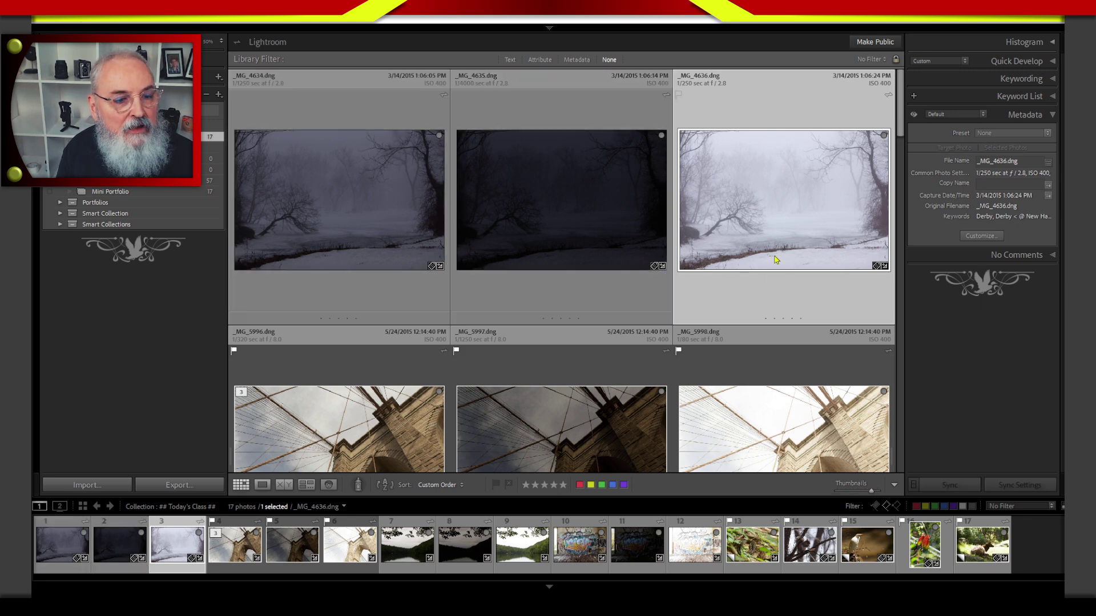
drag(775, 246, 319, 227)
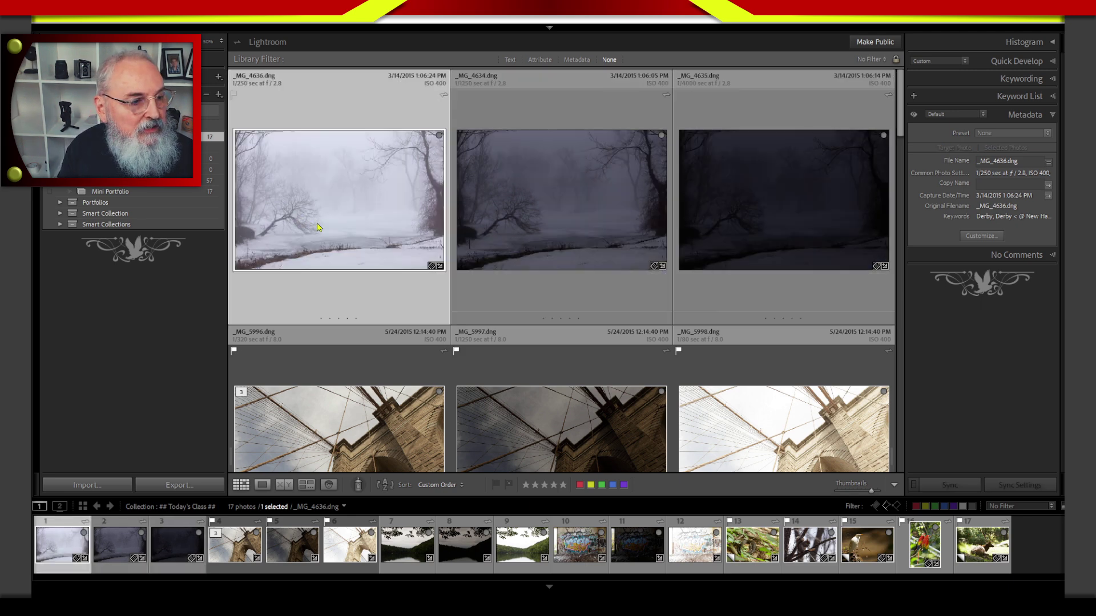
shift+click(798, 294)
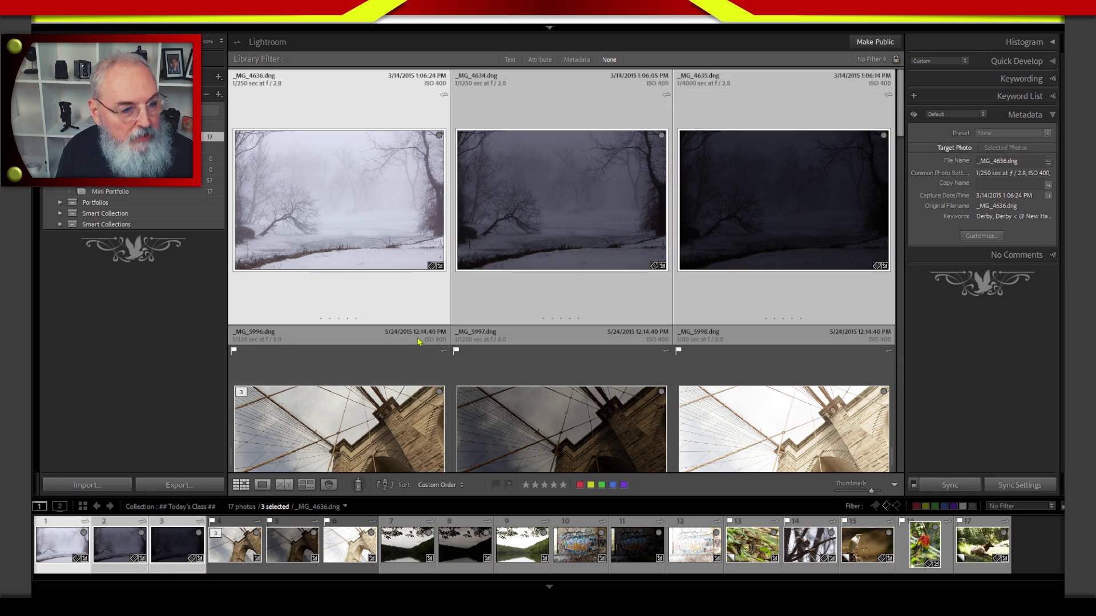
mouse_move(279, 280)
mouse_down()
mouse_move(277, 302)
mouse_move(298, 293)
mouse_move(360, 312)
mouse_move(409, 302)
mouse_up()
mouse_move(522, 309)
mouse_down()
mouse_move(526, 286)
mouse_move(557, 309)
mouse_move(604, 309)
mouse_up()
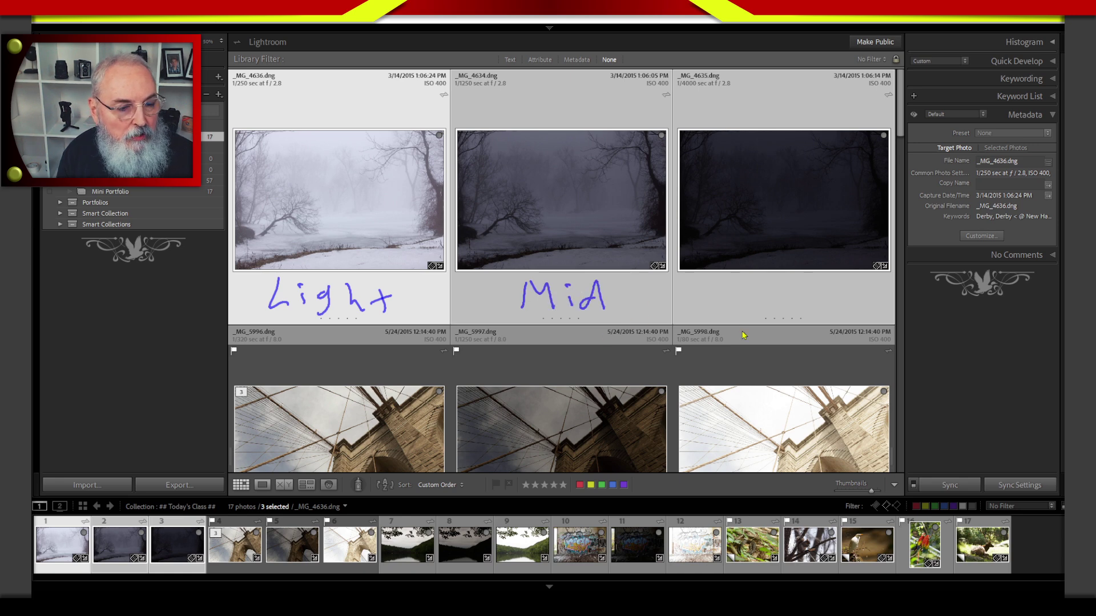
drag(756, 281, 758, 309)
mouse_move(798, 275)
mouse_down()
mouse_move(800, 311)
mouse_move(844, 311)
mouse_up()
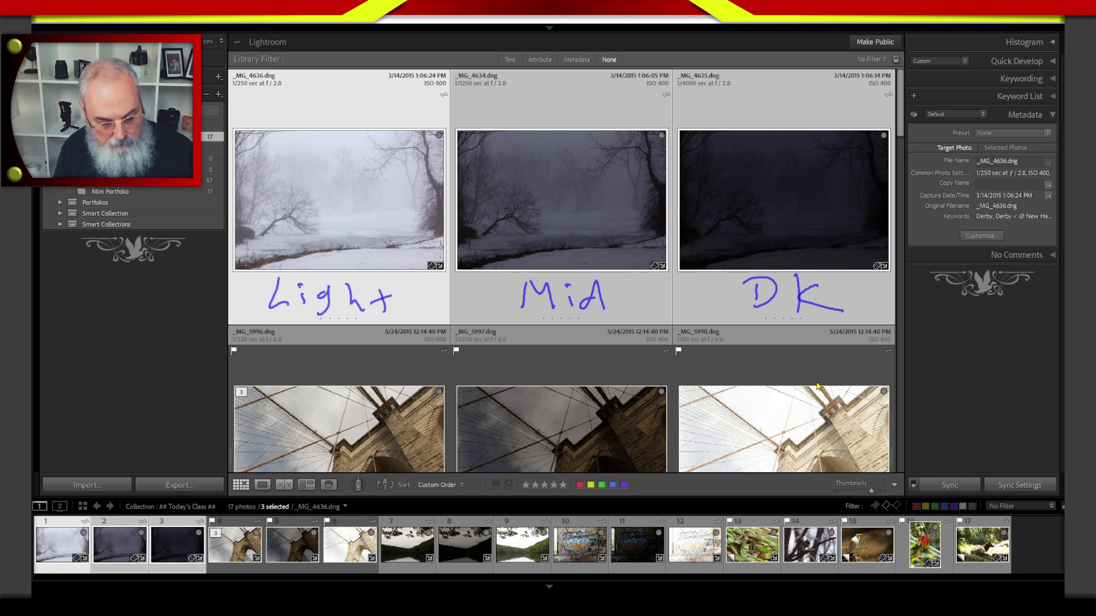
key(Escape)
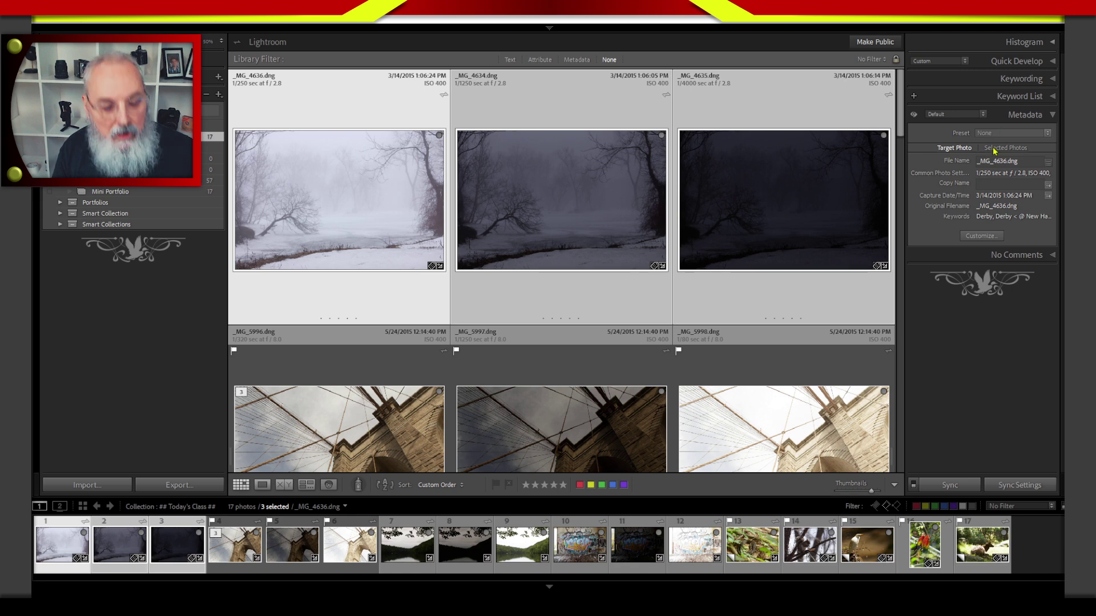
Step: Open the three selected winter photos for developing and apply the Adaptive Color profile to them
key(d)
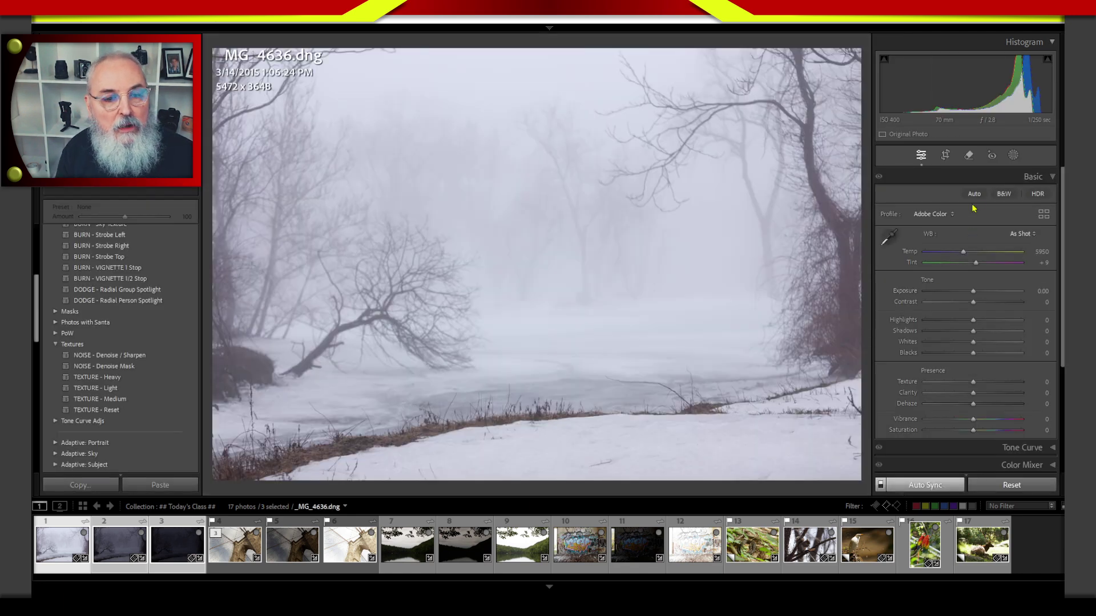
click(940, 214)
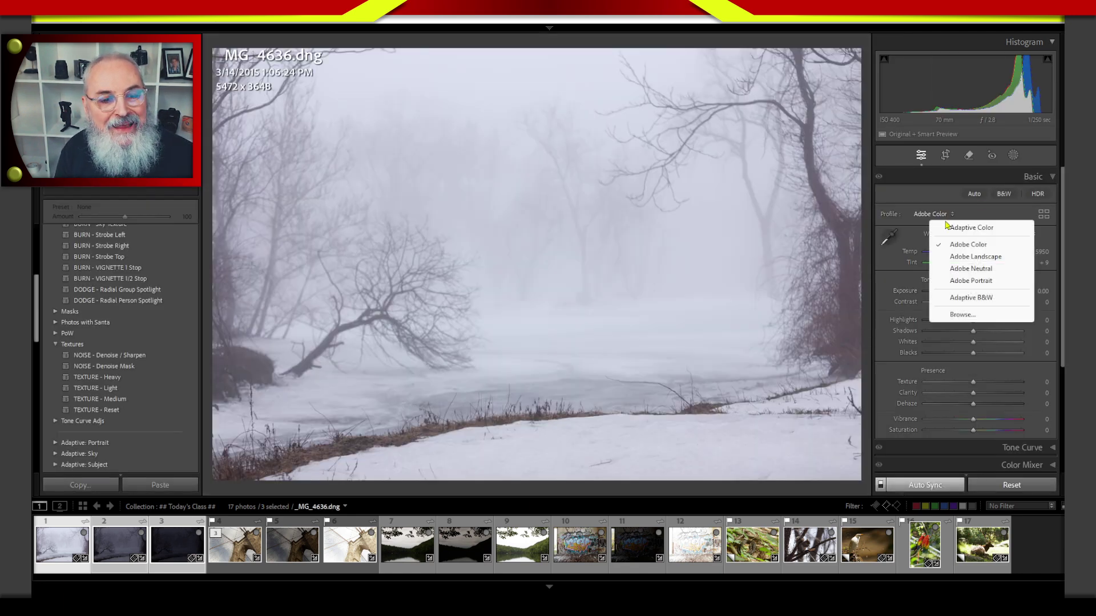
click(981, 227)
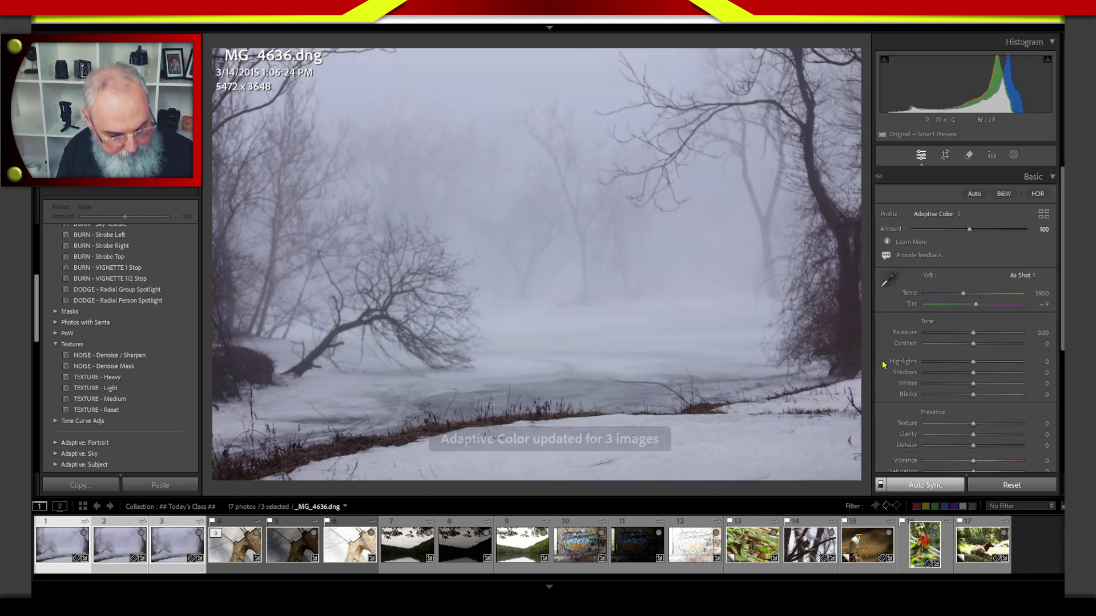
Step: Move the light bridge exposure _MG_5998.dng ahead of the other two bridge photos in the library grid and select all three
key(g)
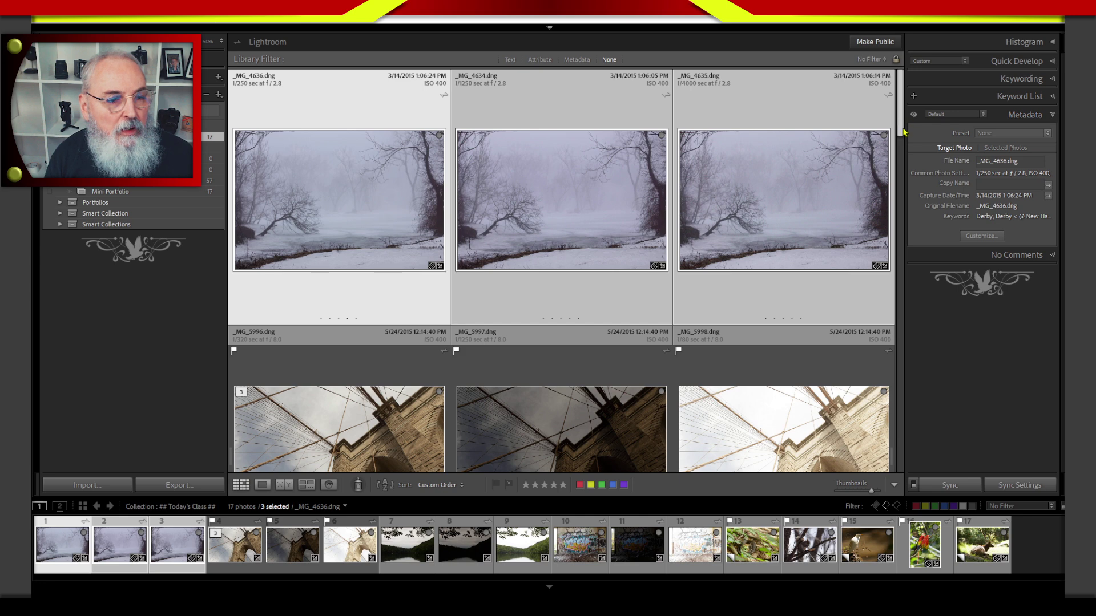
drag(903, 133, 904, 203)
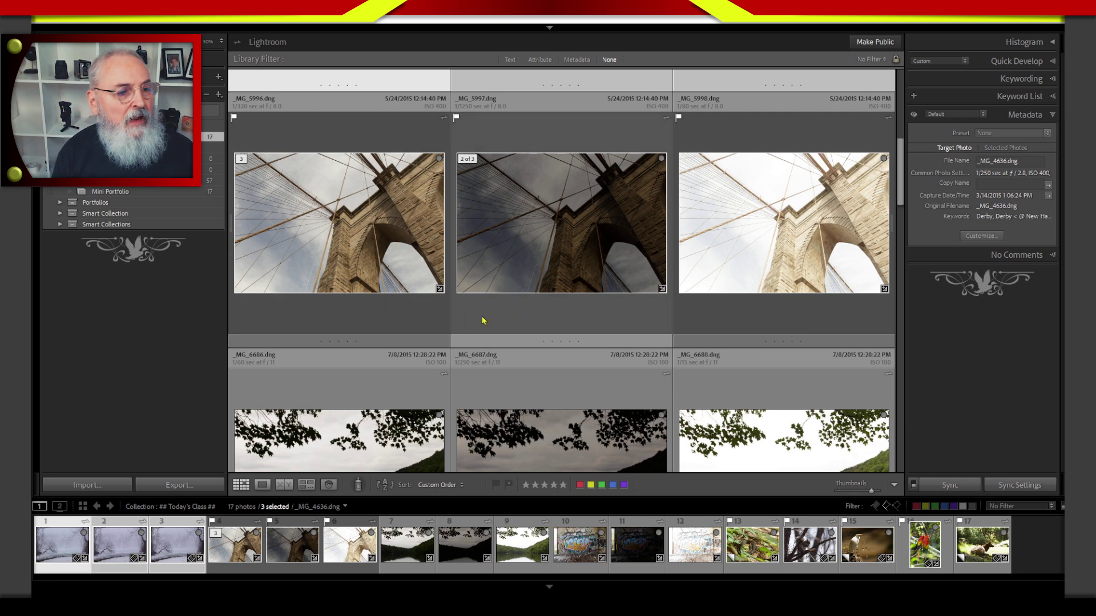
click(802, 329)
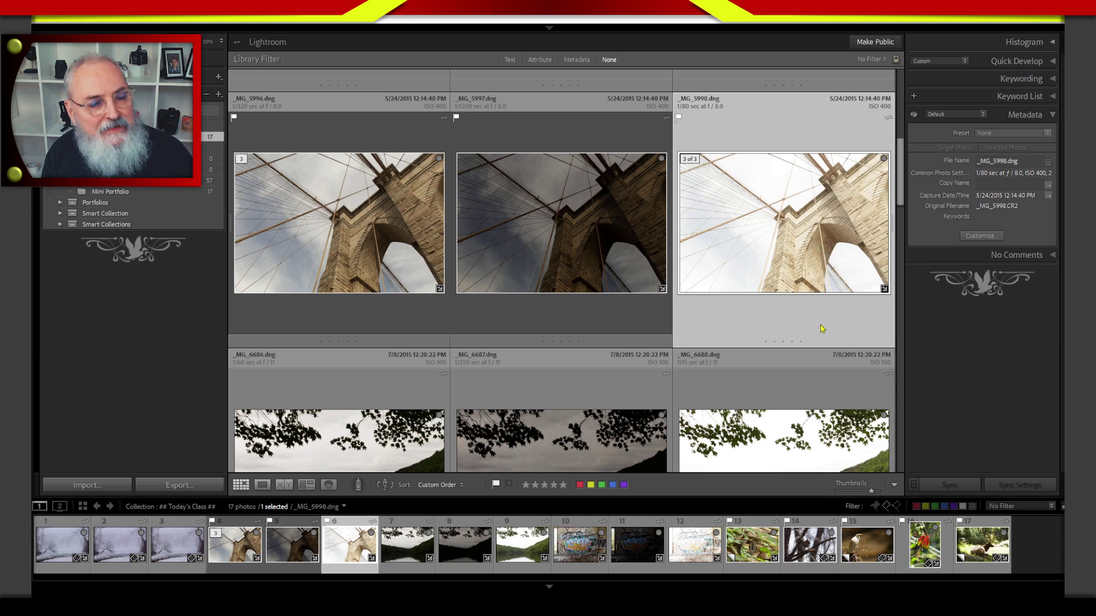
click(430, 319)
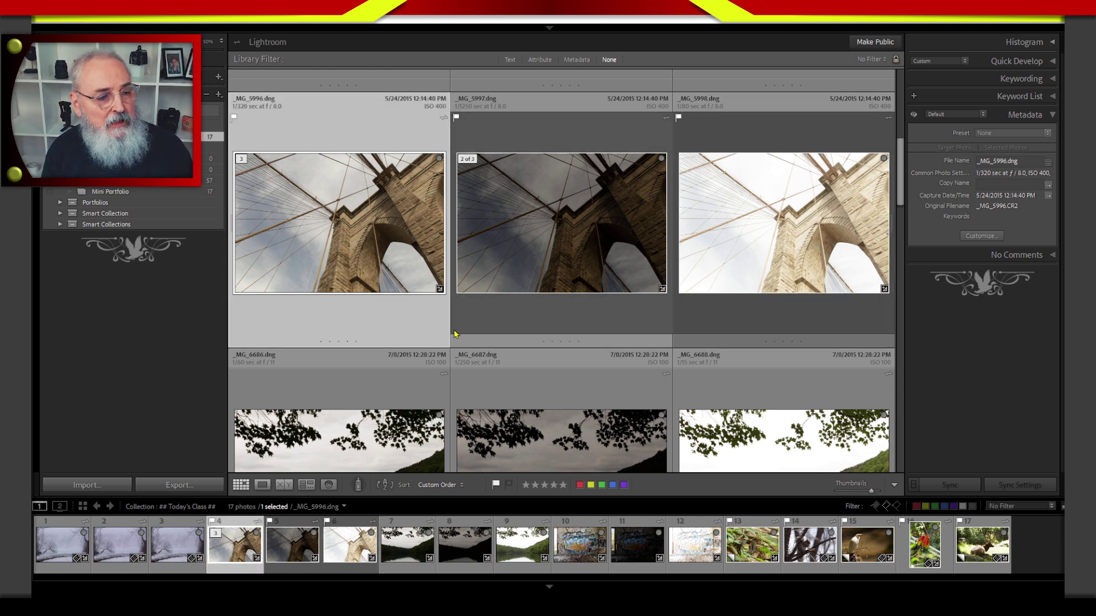
drag(790, 315, 289, 273)
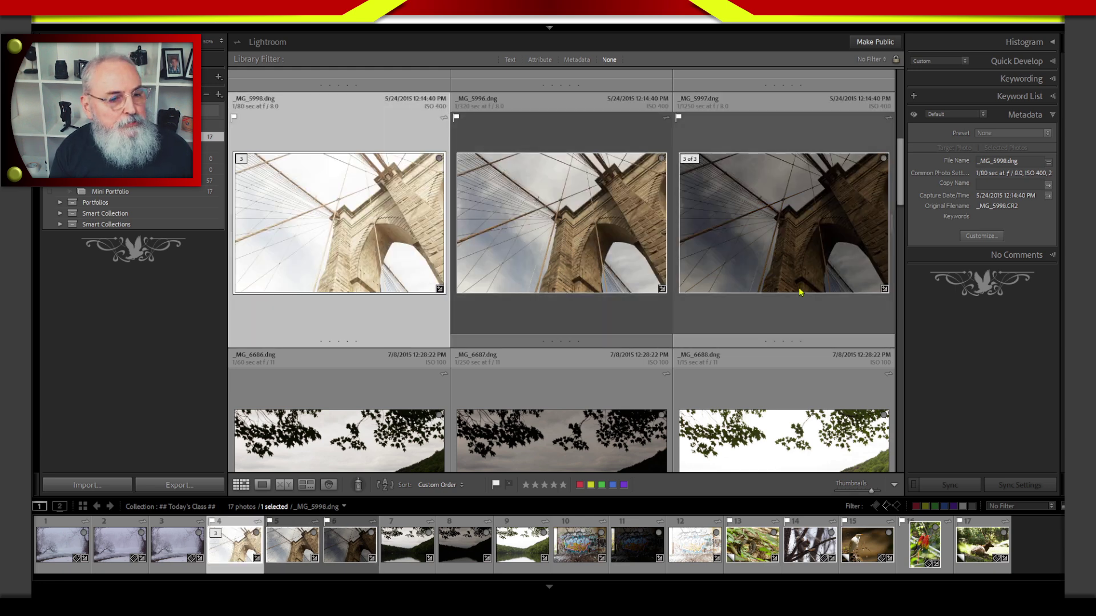
click(807, 317)
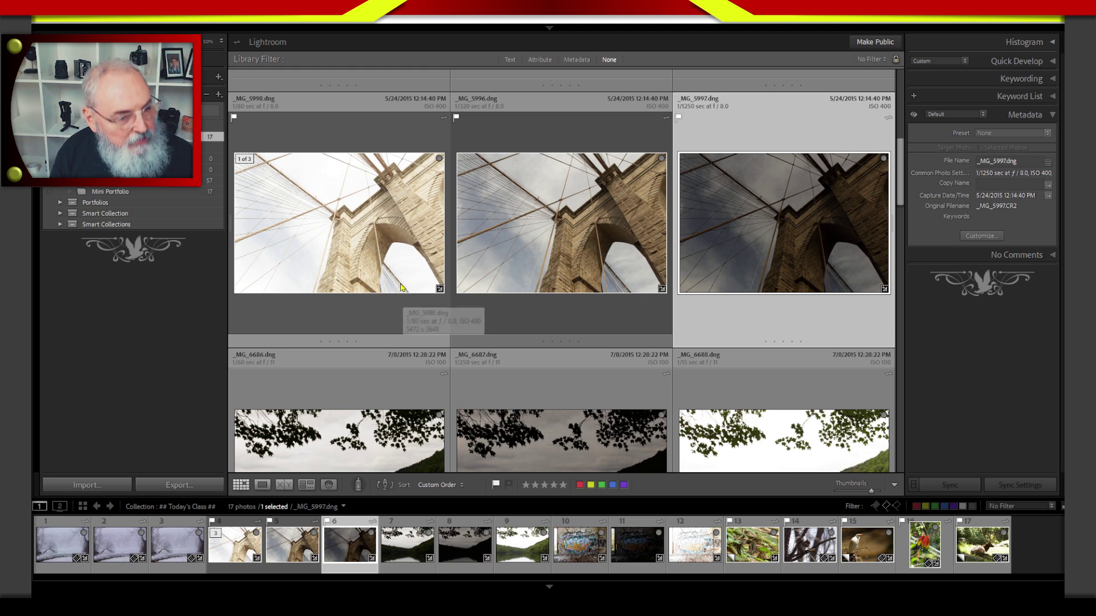
click(383, 309)
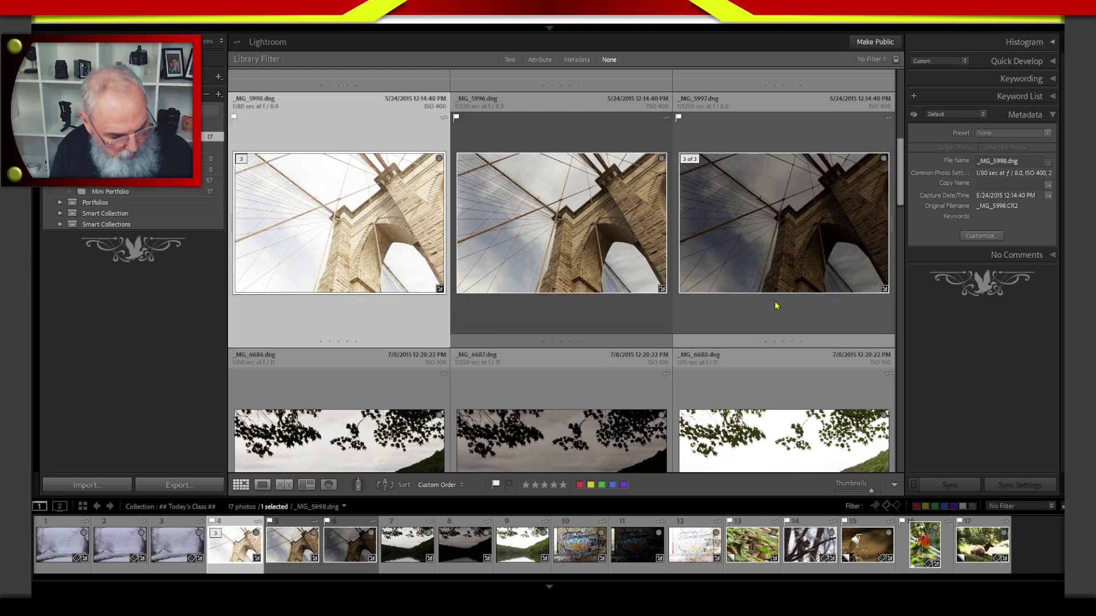
shift+click(791, 291)
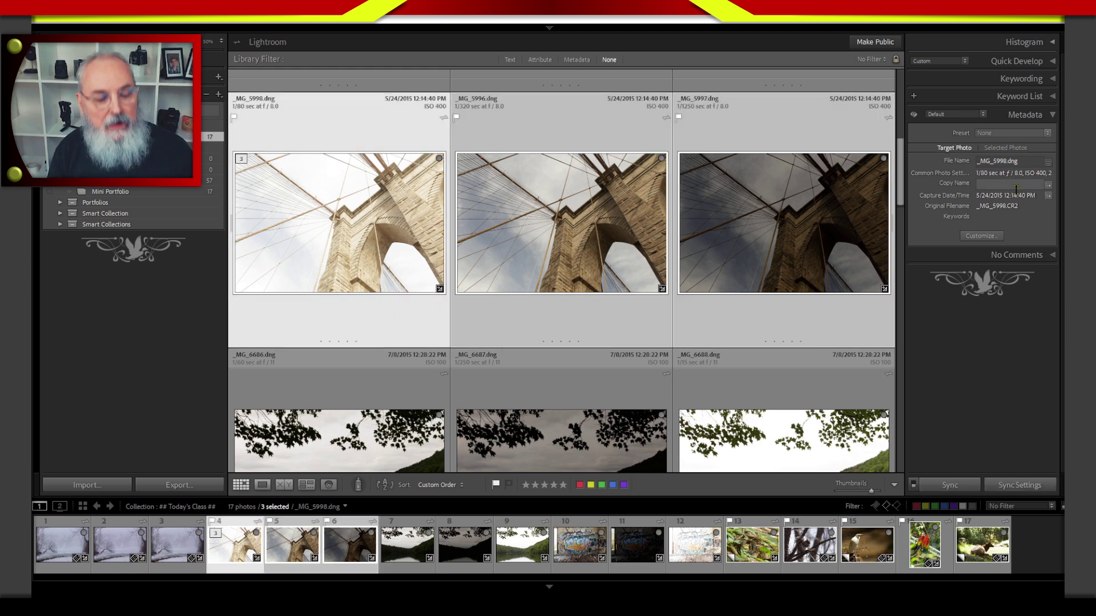
Step: Open the three selected bridge photos for developing and apply the Adaptive Color profile to them
key(d)
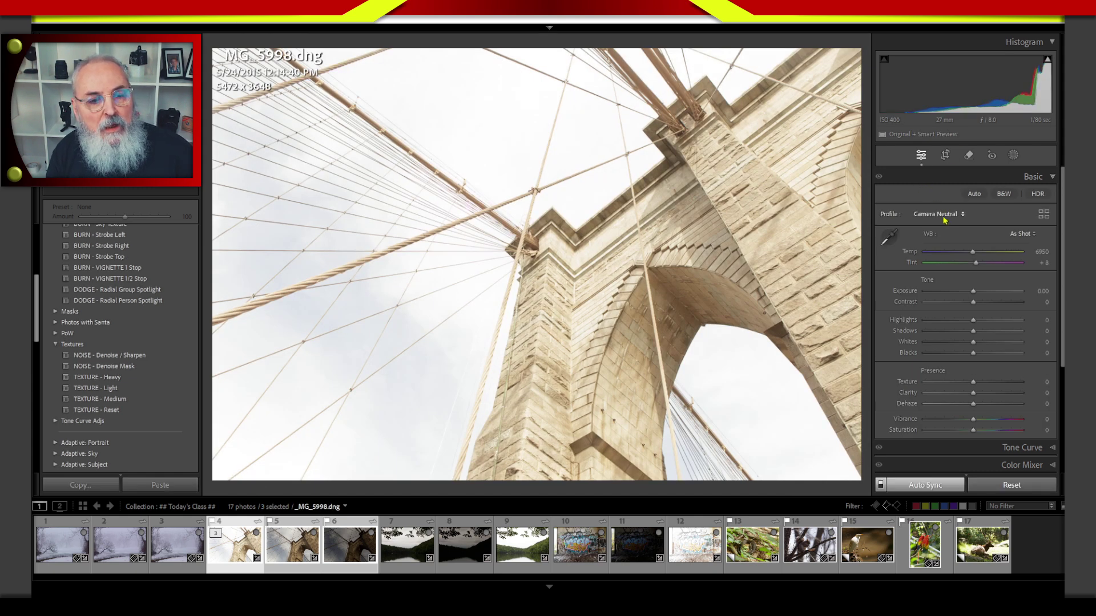
click(952, 216)
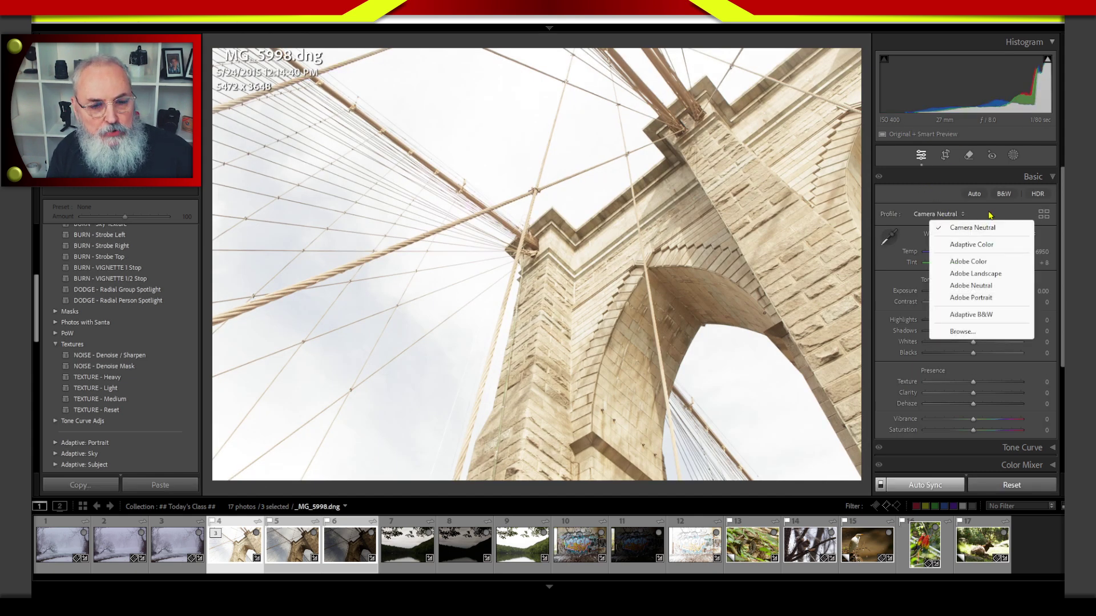
click(986, 246)
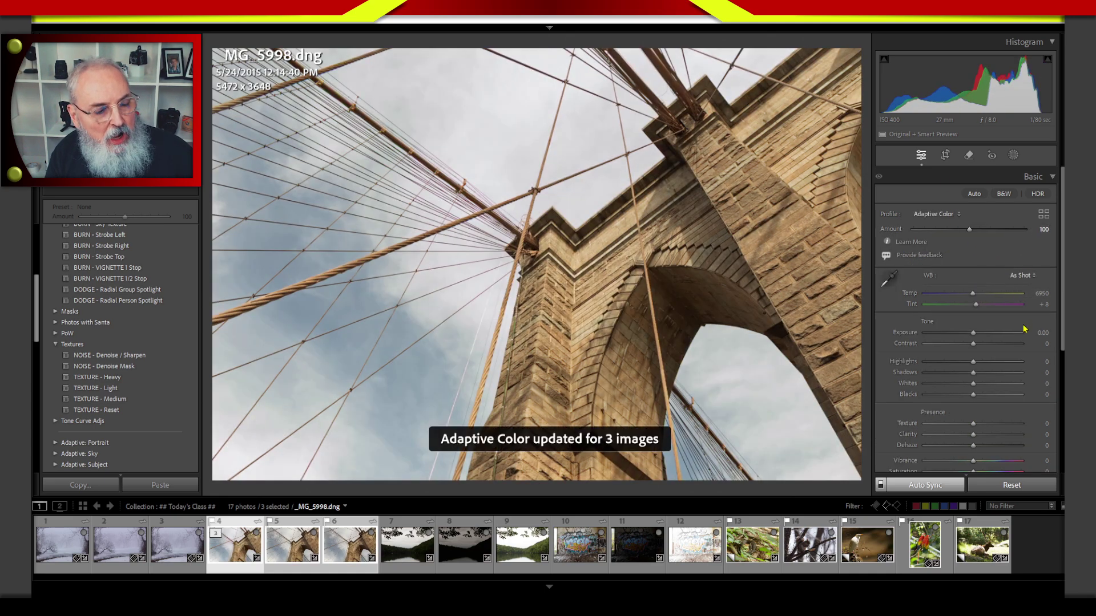
Step: Preview an HDR photo merge of the three bridge exposures from the library grid and cancel it
key(n)
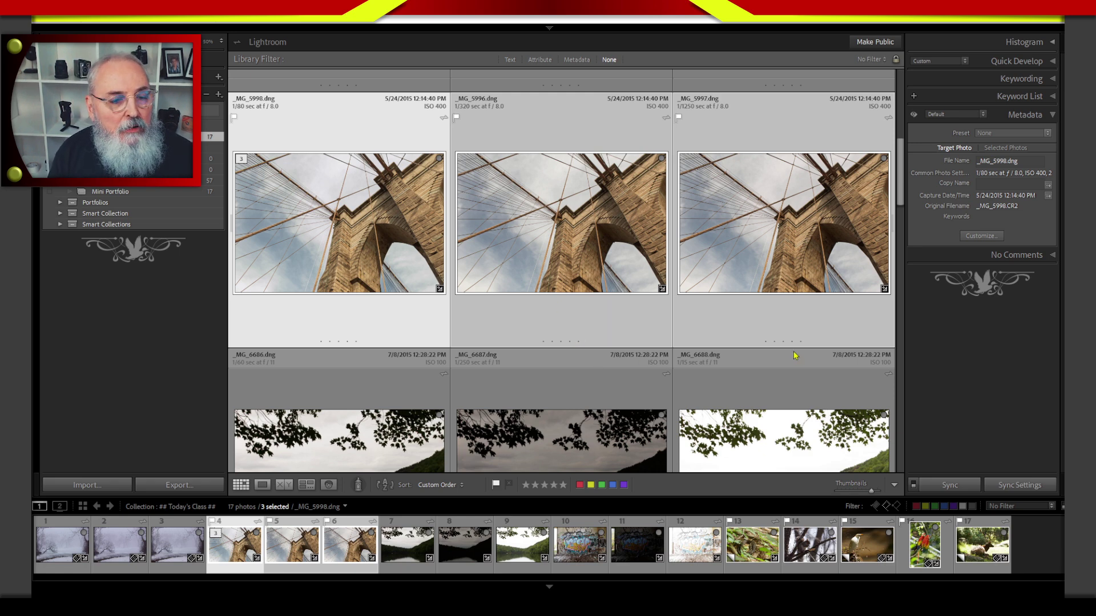
right_click(397, 244)
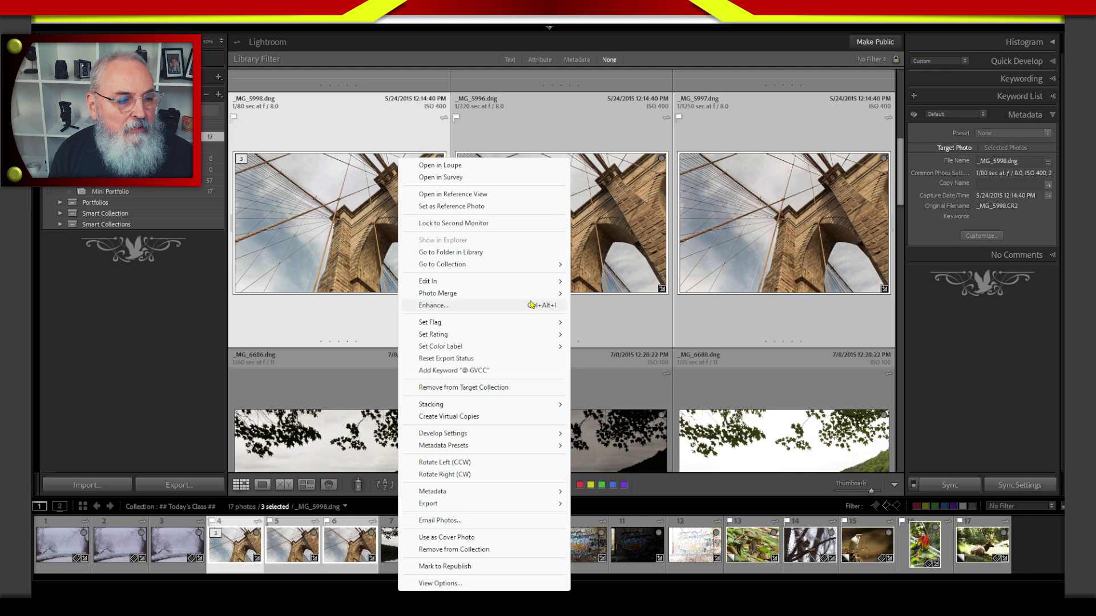
mouse_move(563, 295)
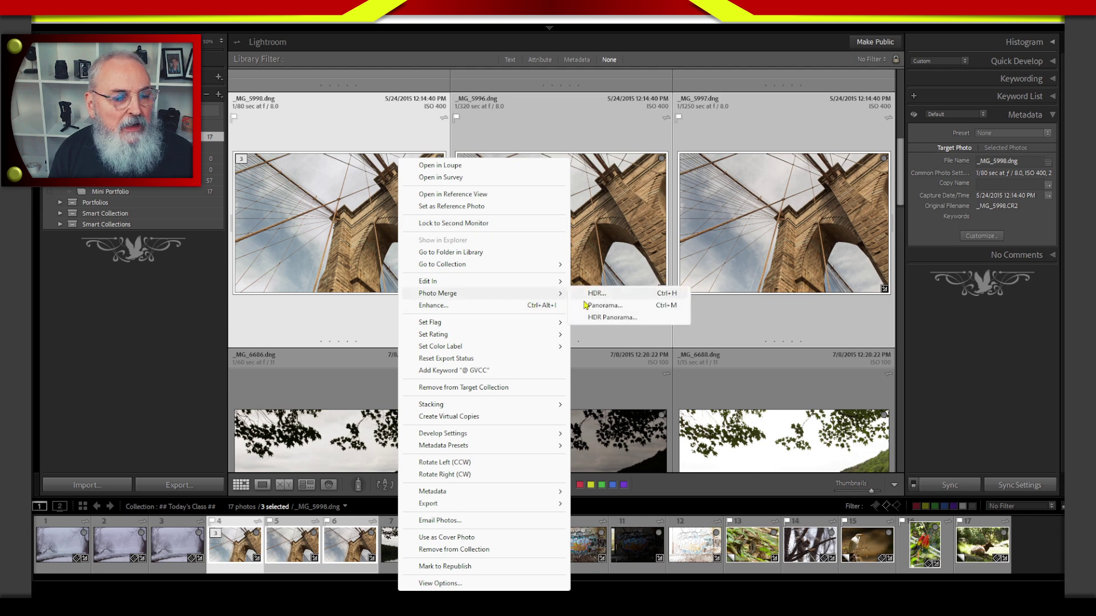
click(617, 298)
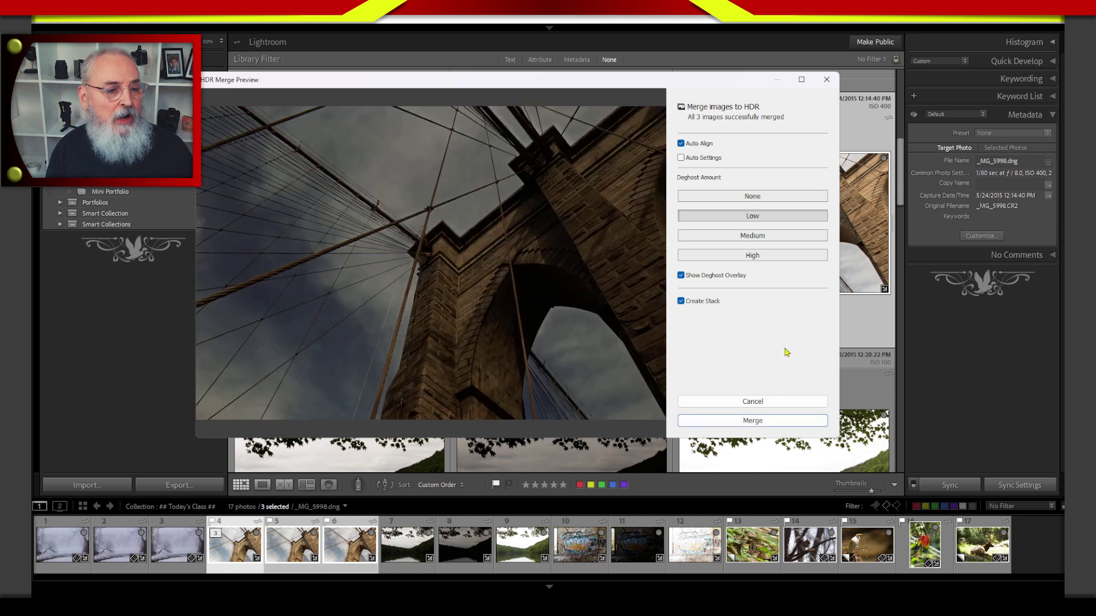
drag(729, 83, 781, 91)
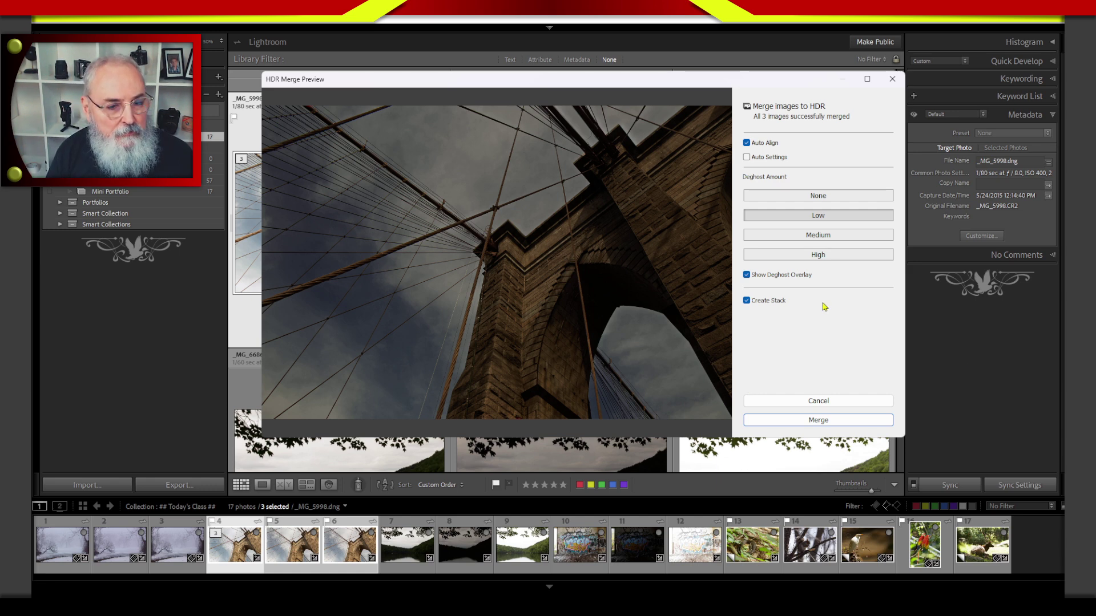
click(830, 403)
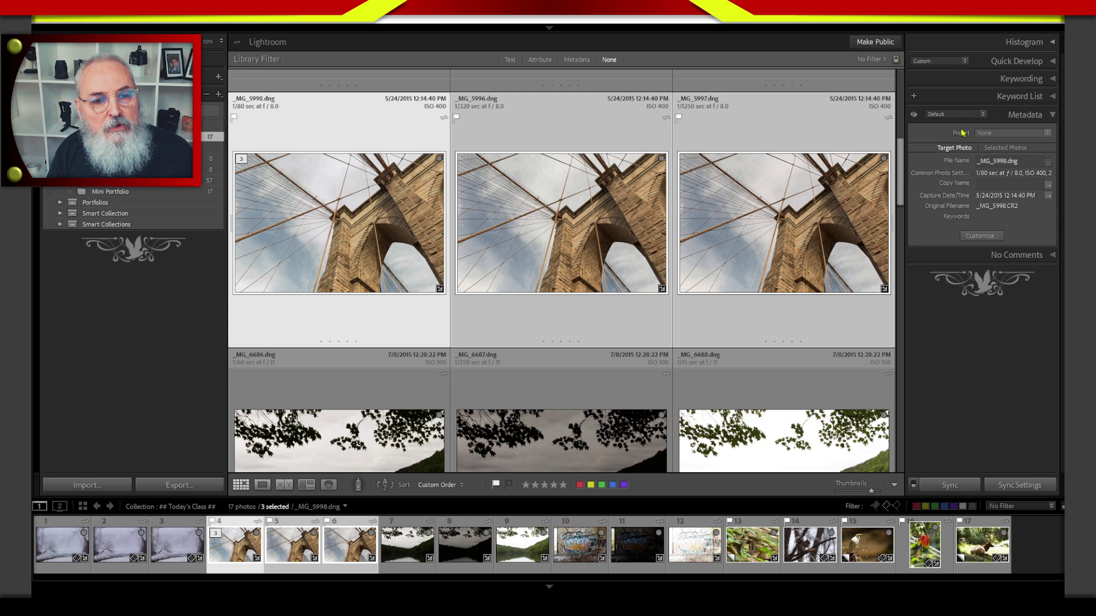
Step: Switch the profile of the three selected bridge photos to Adobe Color
key(d)
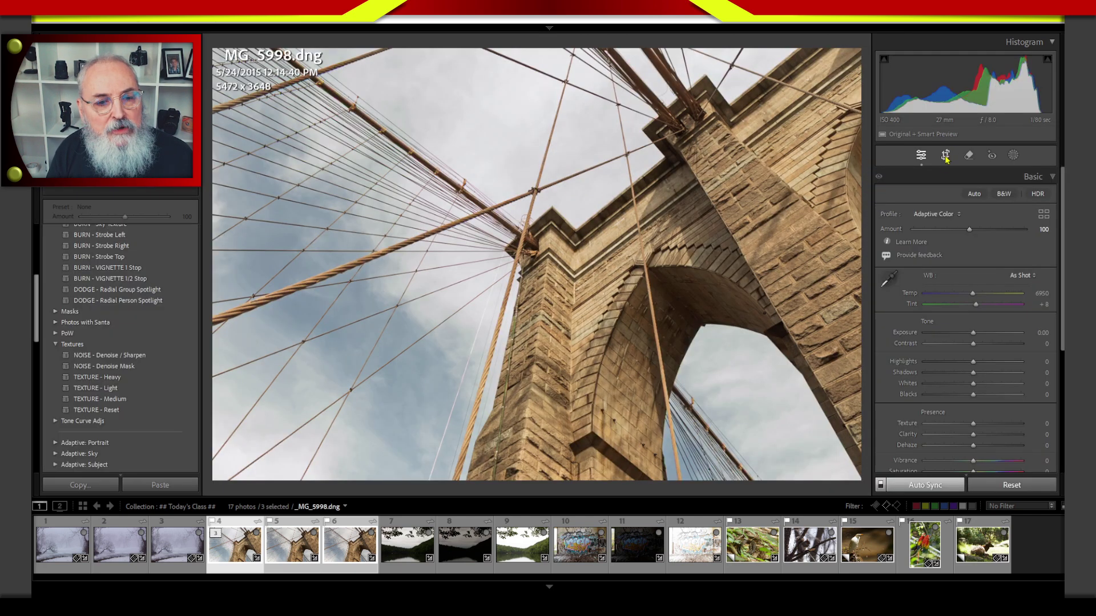
click(935, 214)
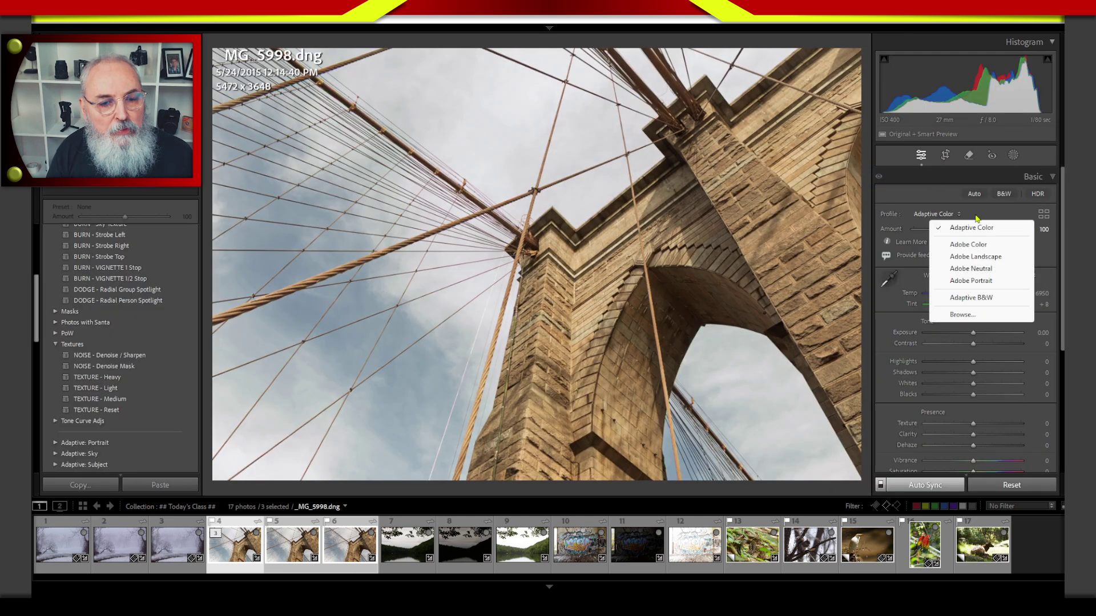
click(991, 246)
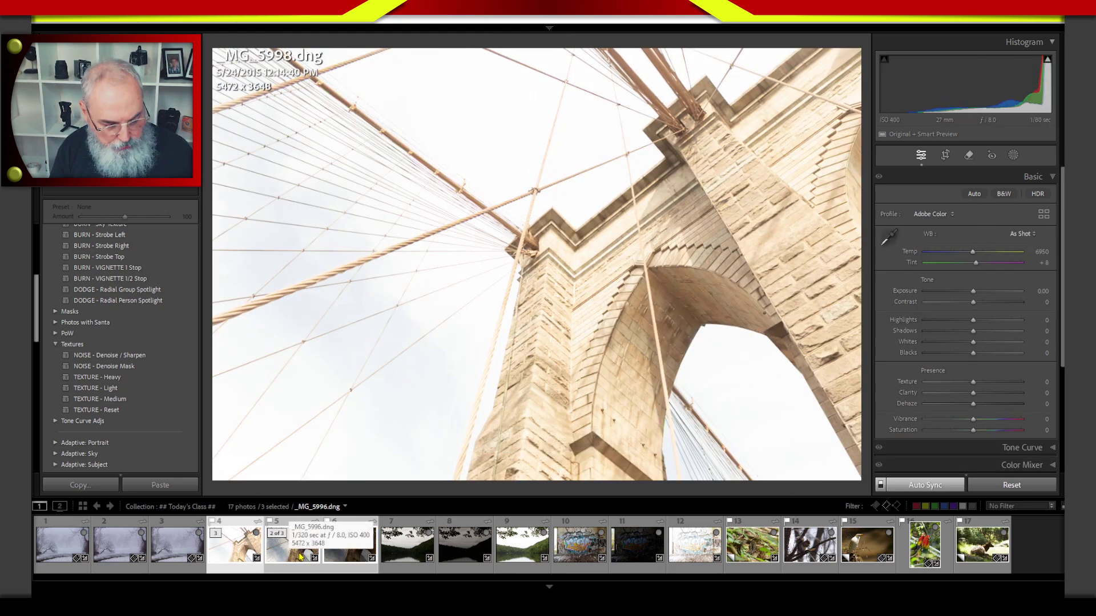
Step: Merge the three bridge exposures to HDR with Auto Align, Low deghosting and Create Stack enabled
key(n)
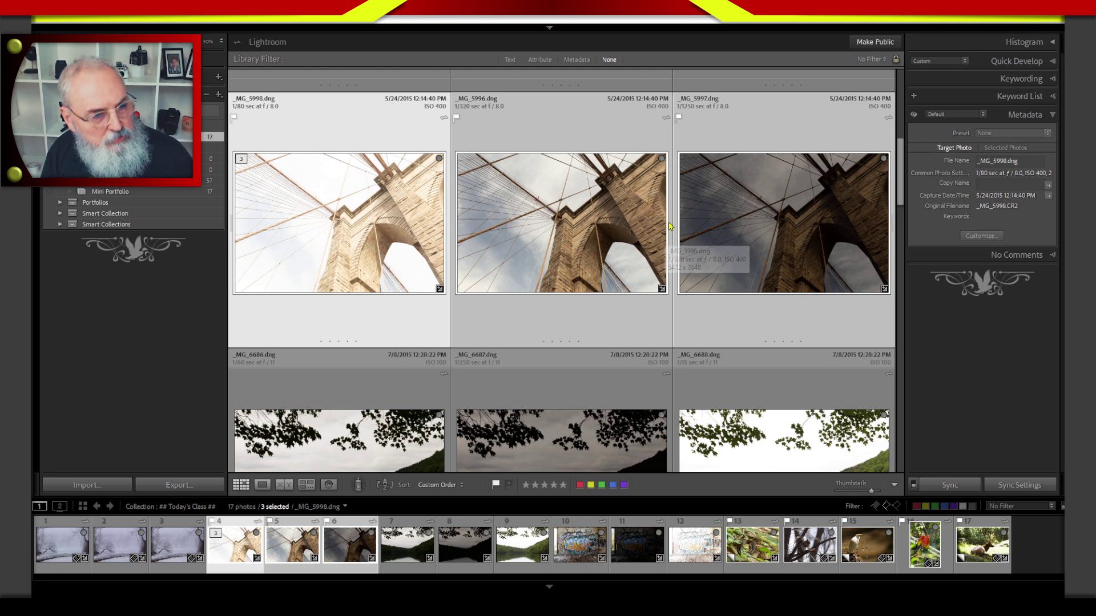
right_click(541, 237)
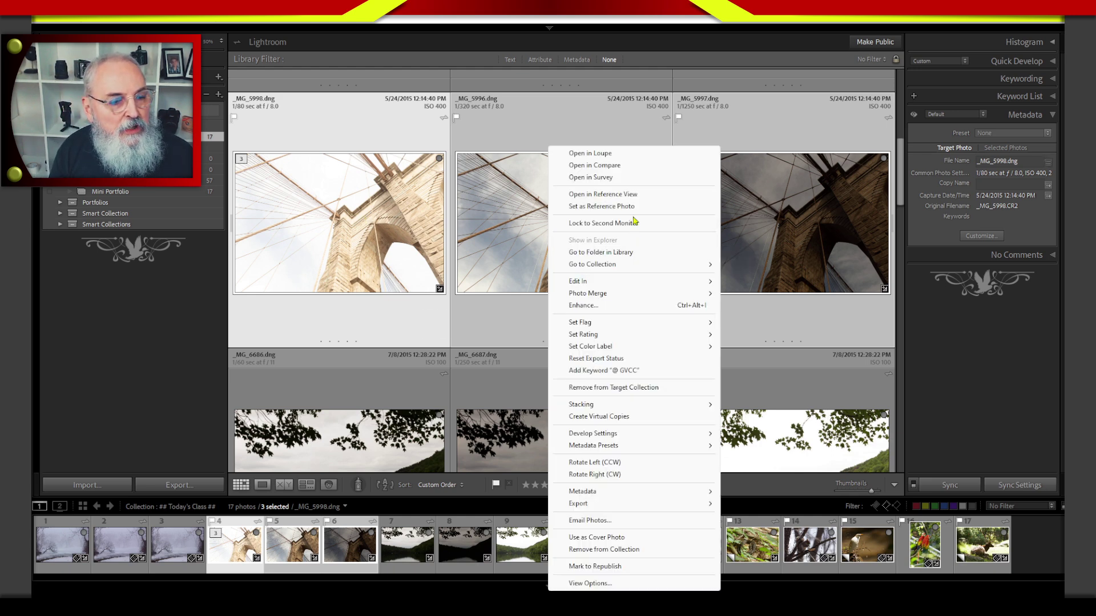
mouse_move(656, 298)
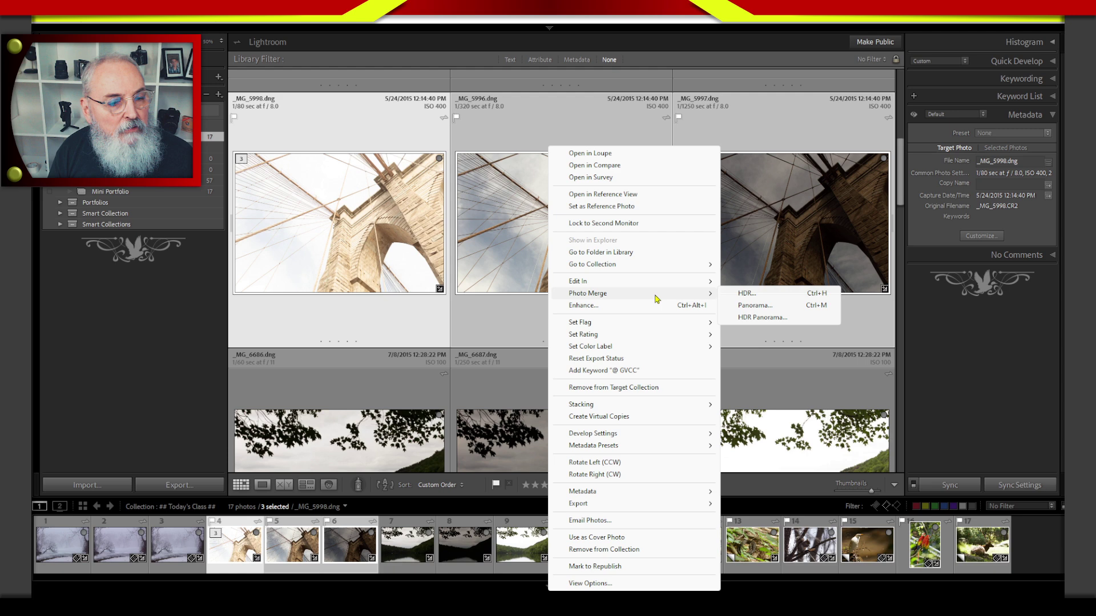
click(759, 294)
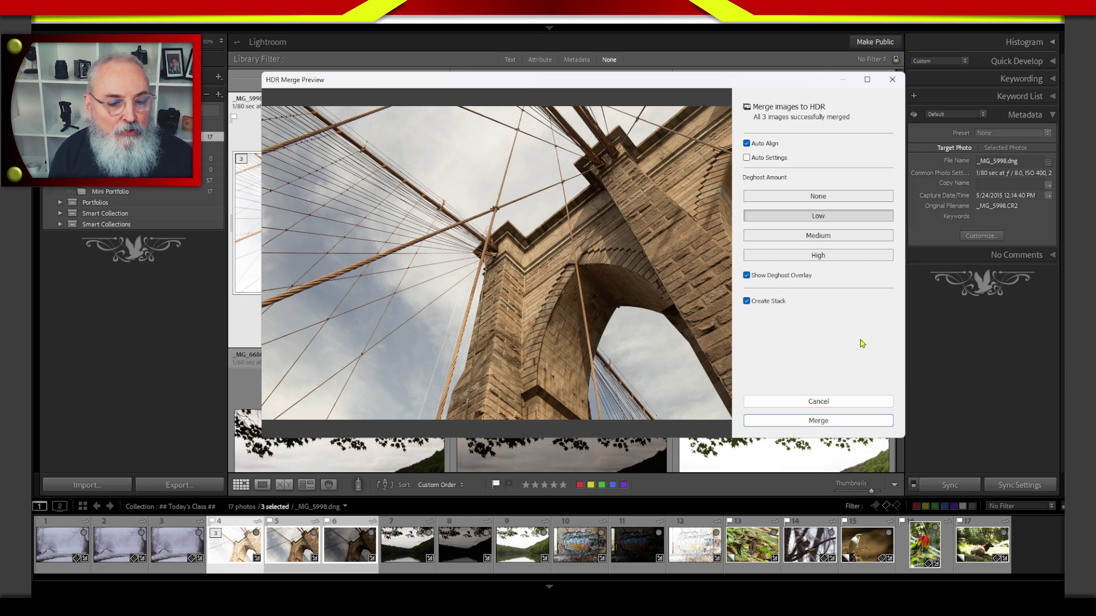
click(840, 421)
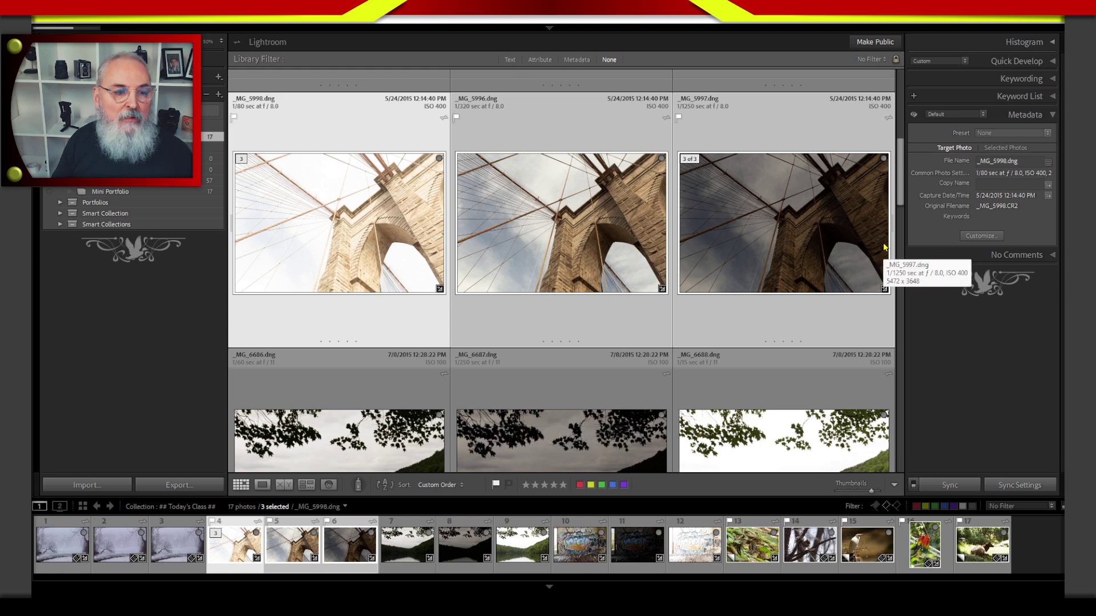
Step: Open the merged HDR bridge photo for developing and apply the Adaptive Color profile to it
click(547, 311)
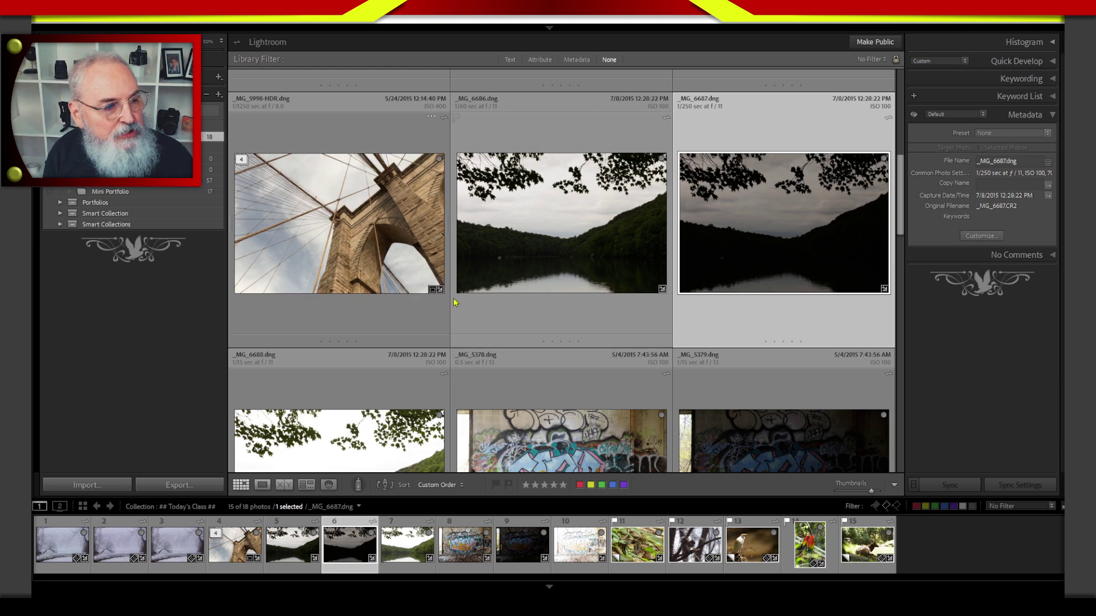
click(362, 250)
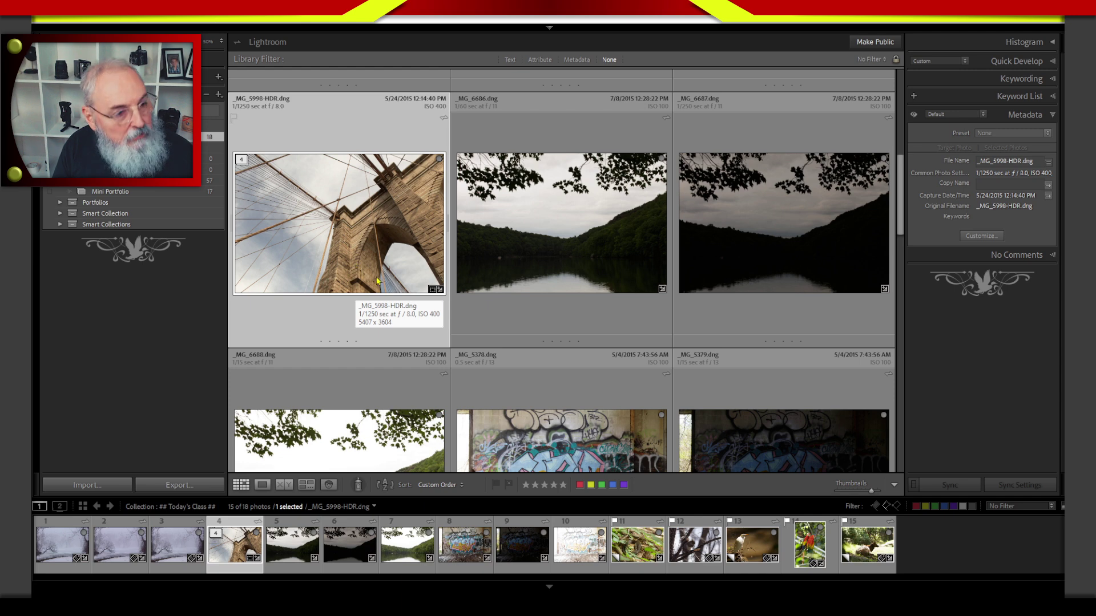
key(d)
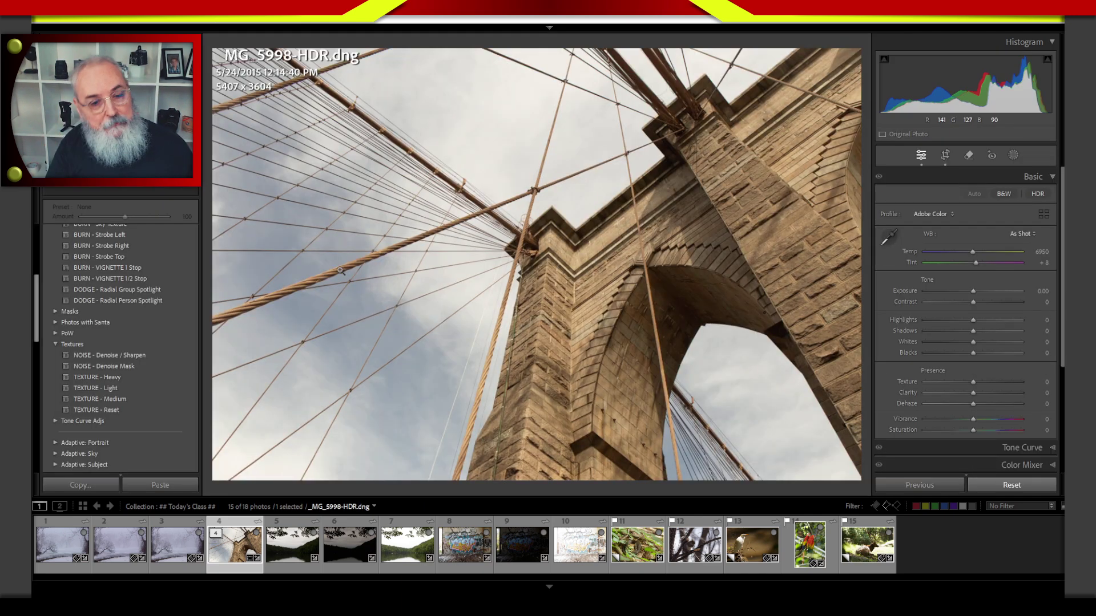
click(934, 215)
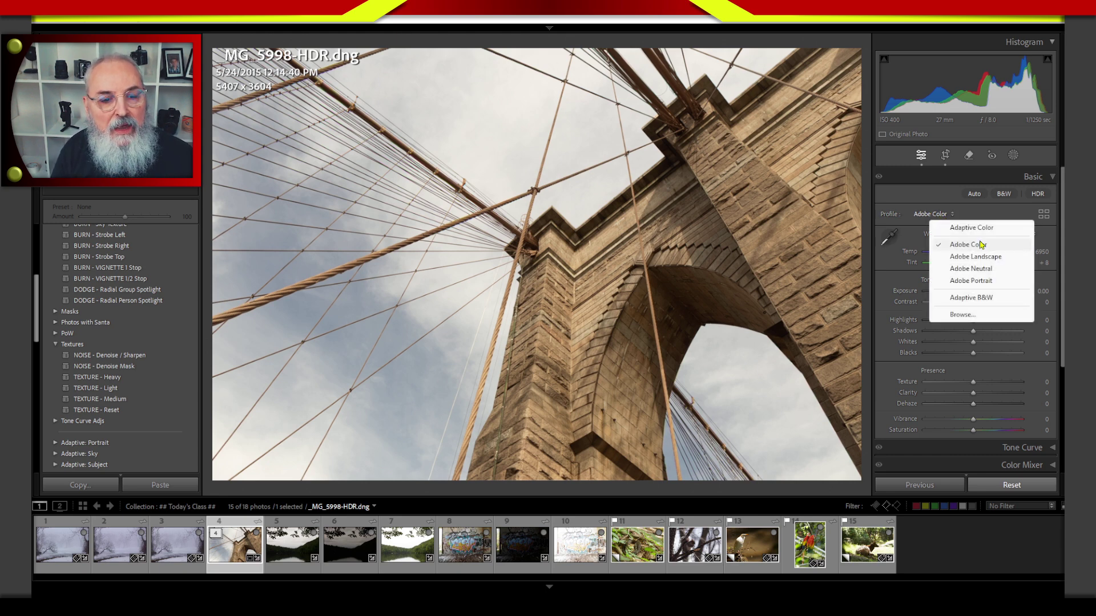
click(980, 229)
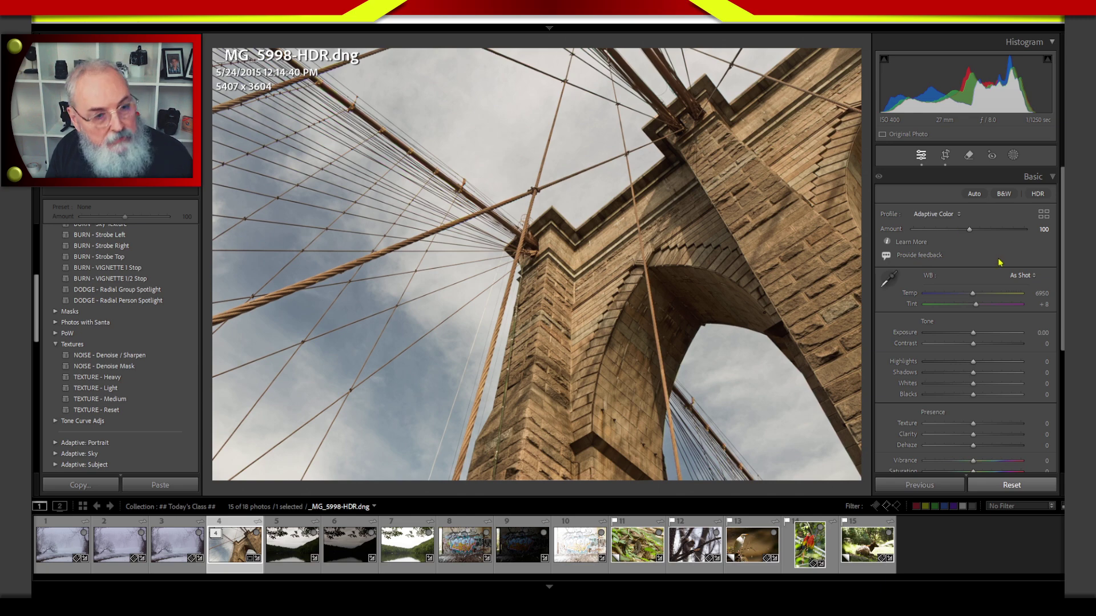
Step: Compare the HDR bridge photo before and after the profile change, examining the bright clouds above the tower
key(backslash)
key(backslash)
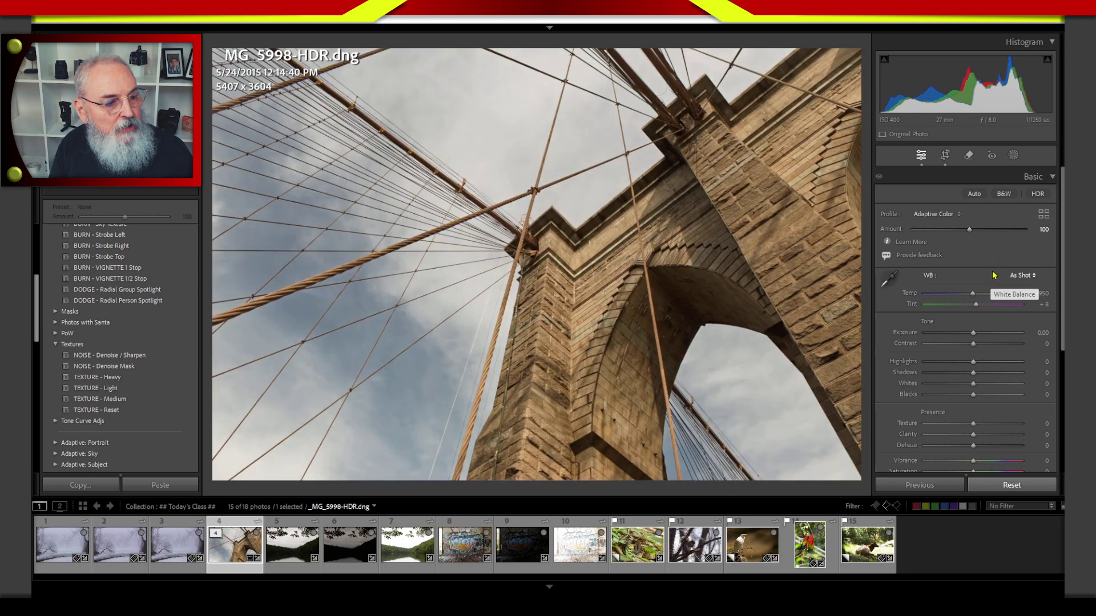
key(backslash)
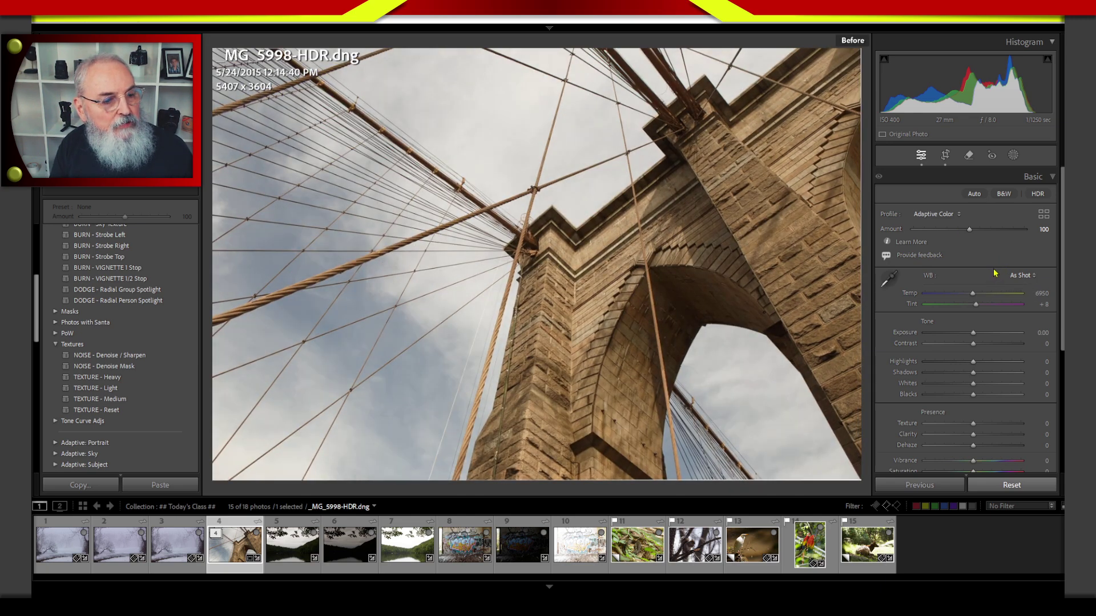
key(backslash)
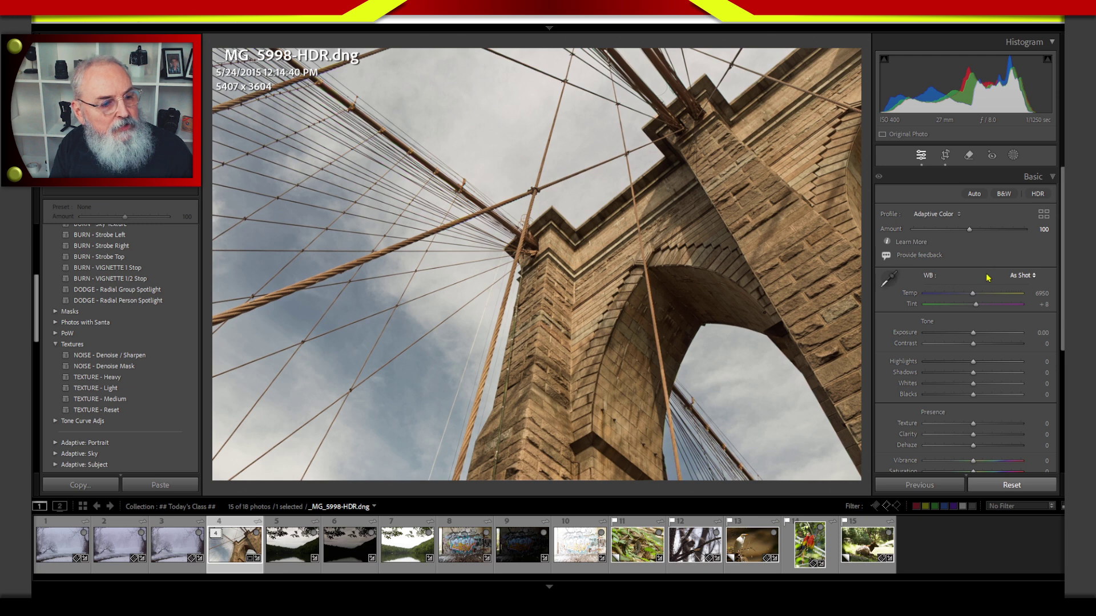
key(backslash)
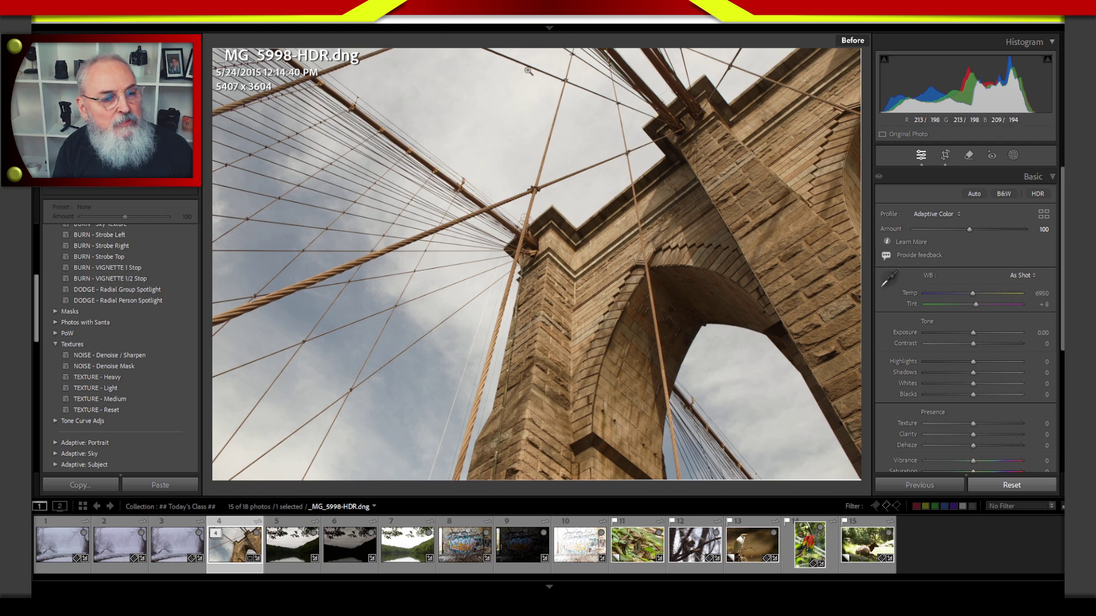
mouse_move(556, 108)
mouse_down()
mouse_move(522, 69)
mouse_move(602, 114)
mouse_move(573, 191)
mouse_move(479, 54)
mouse_up()
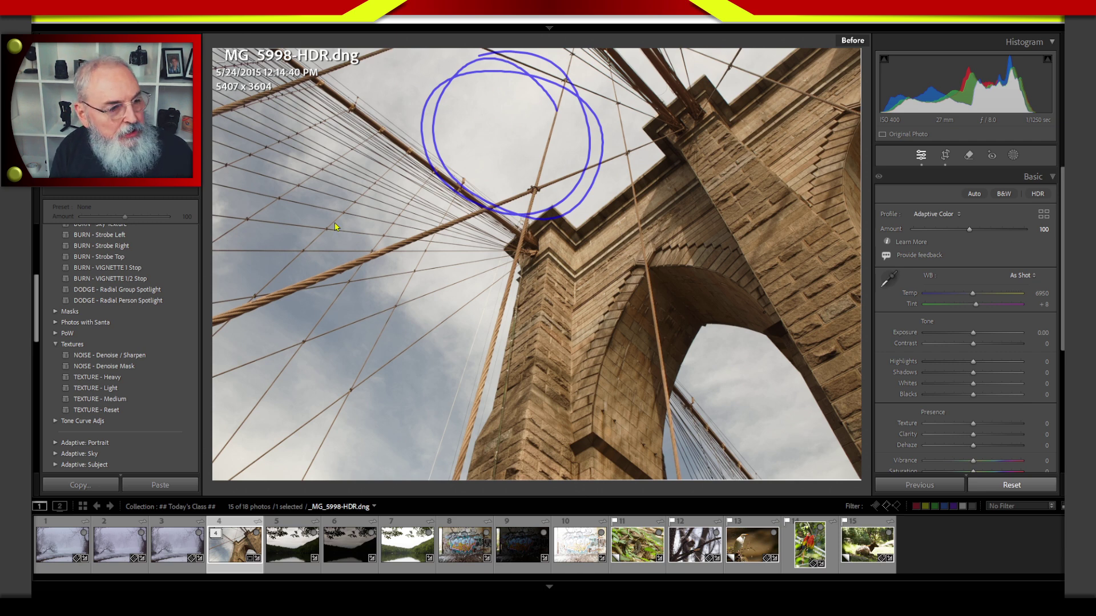
Step: Examine the darker sky behind the cables in the HDR bridge photo's before and after versions, plus its tone settings
mouse_move(322, 181)
mouse_down()
mouse_move(241, 231)
mouse_move(322, 396)
mouse_move(428, 423)
mouse_move(429, 309)
mouse_move(340, 203)
mouse_move(283, 155)
mouse_up()
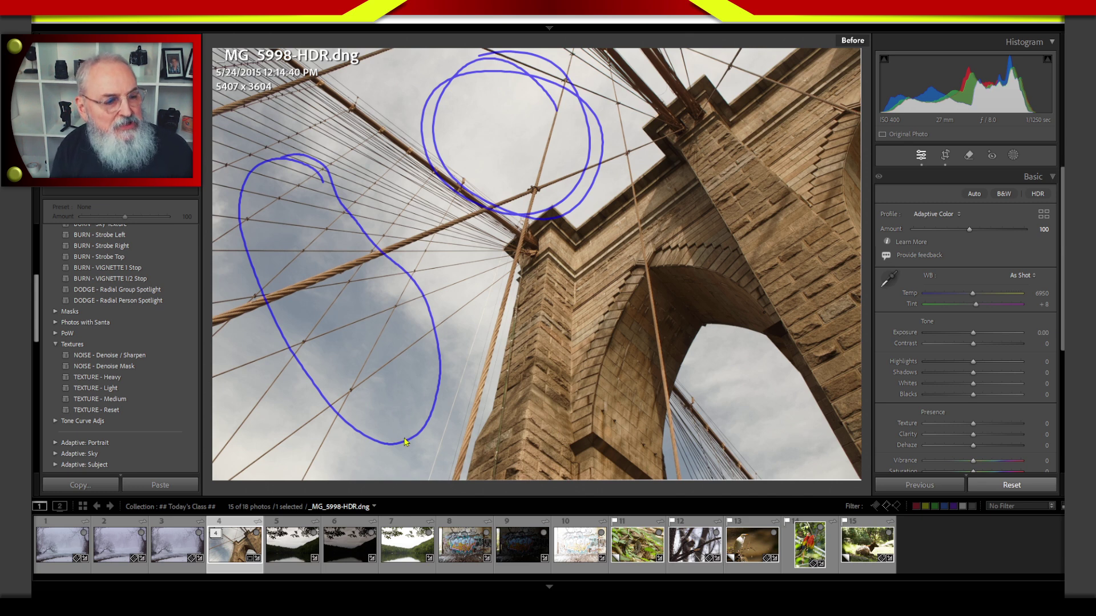
key(Escape)
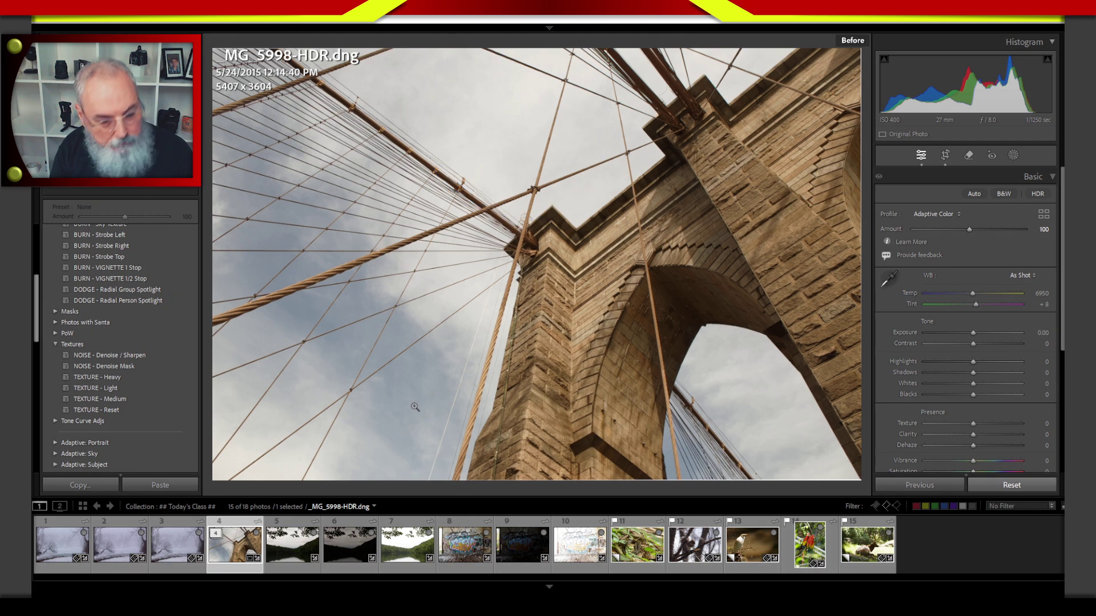
key(backslash)
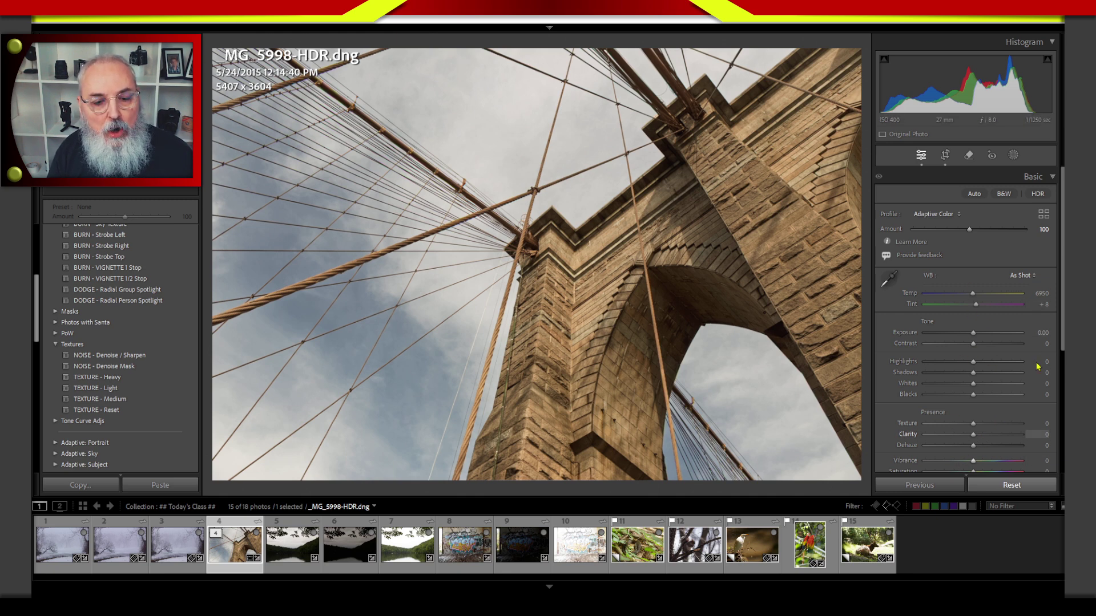
scroll(1061, 341, down, 2)
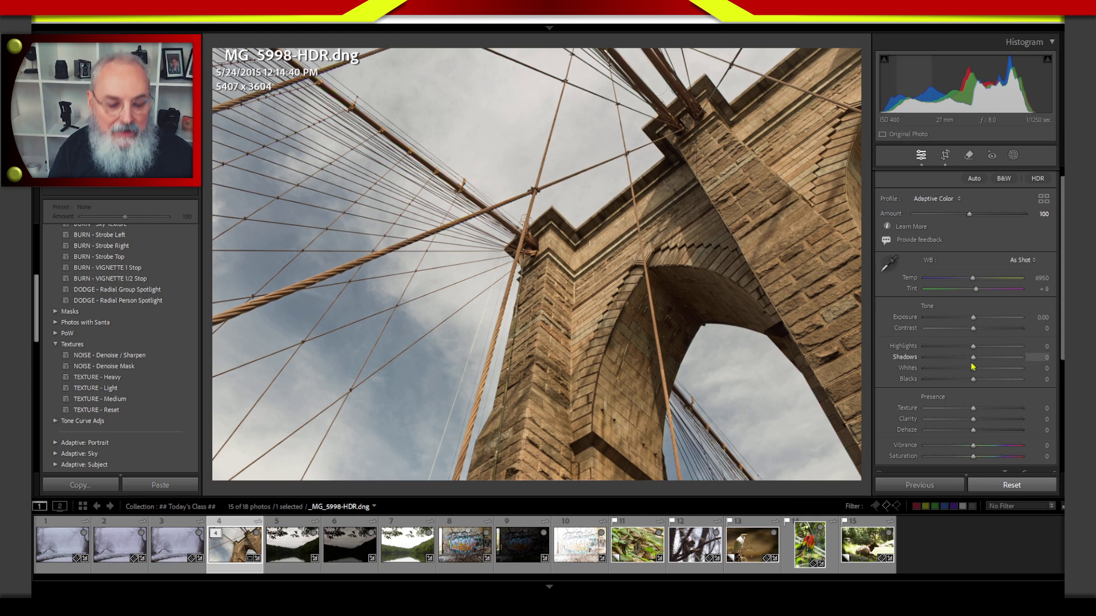
mouse_move(986, 298)
mouse_down()
mouse_move(1004, 316)
mouse_move(919, 356)
mouse_move(996, 303)
mouse_up()
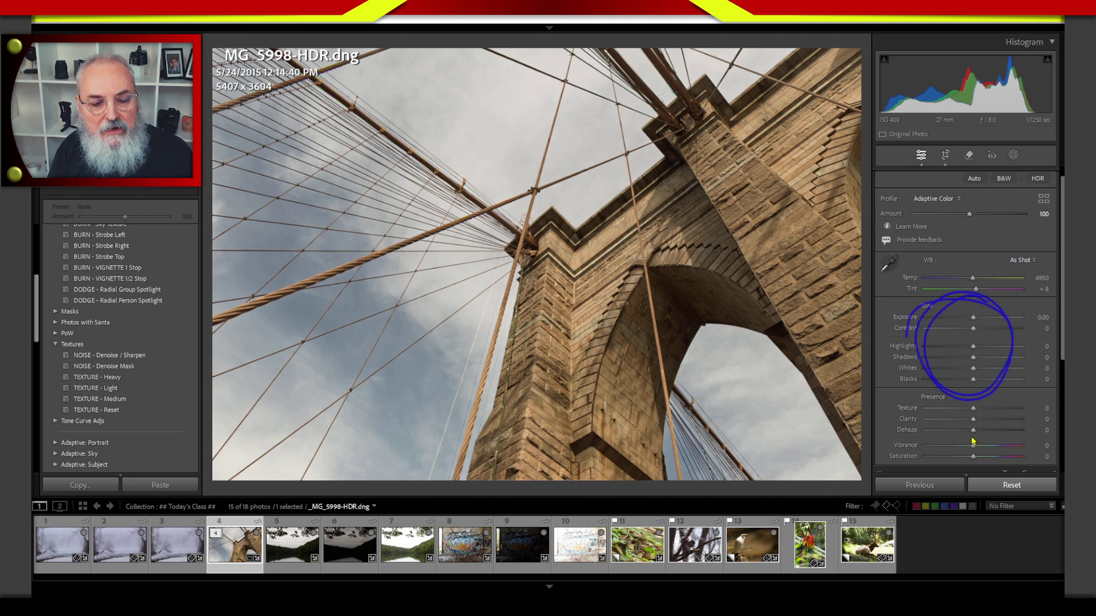
key(Escape)
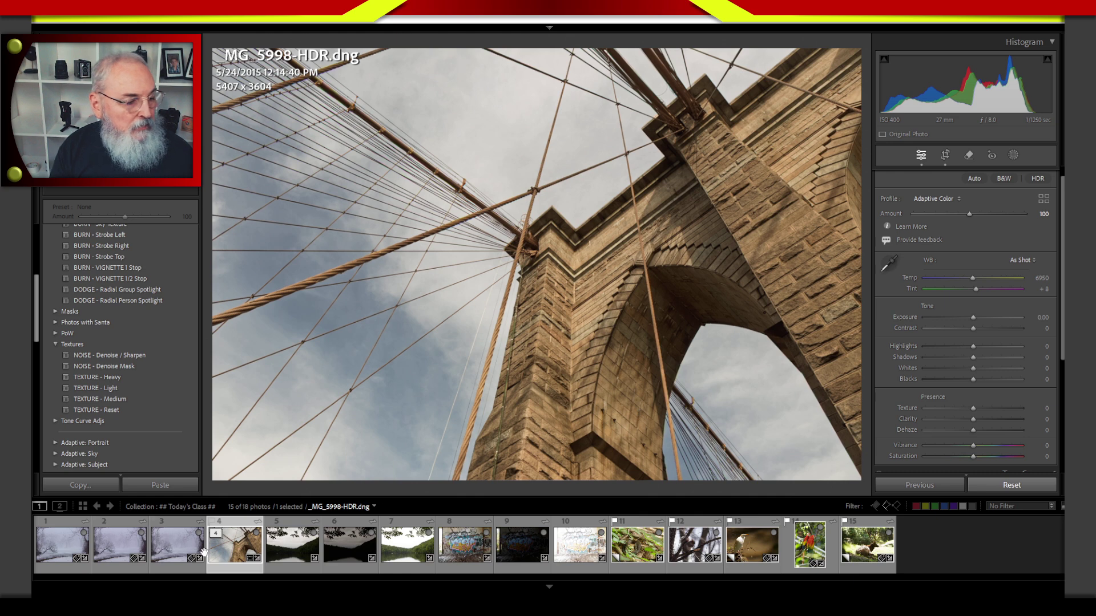
Step: Expand the bridge photo stack and open its darkest exposure, _MG_5997.dng, for developing
click(216, 533)
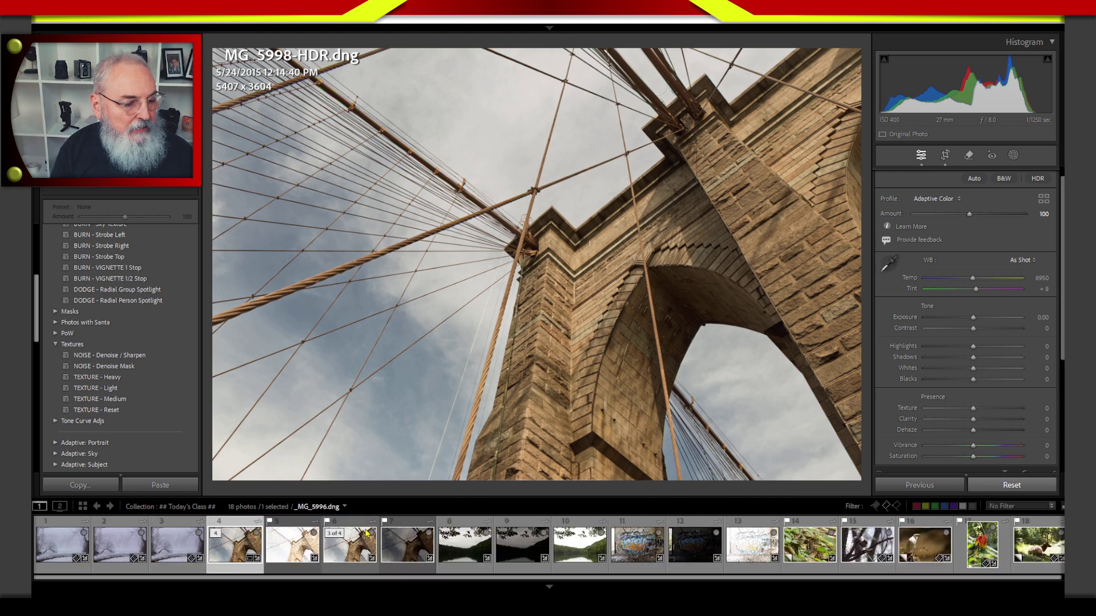
click(299, 556)
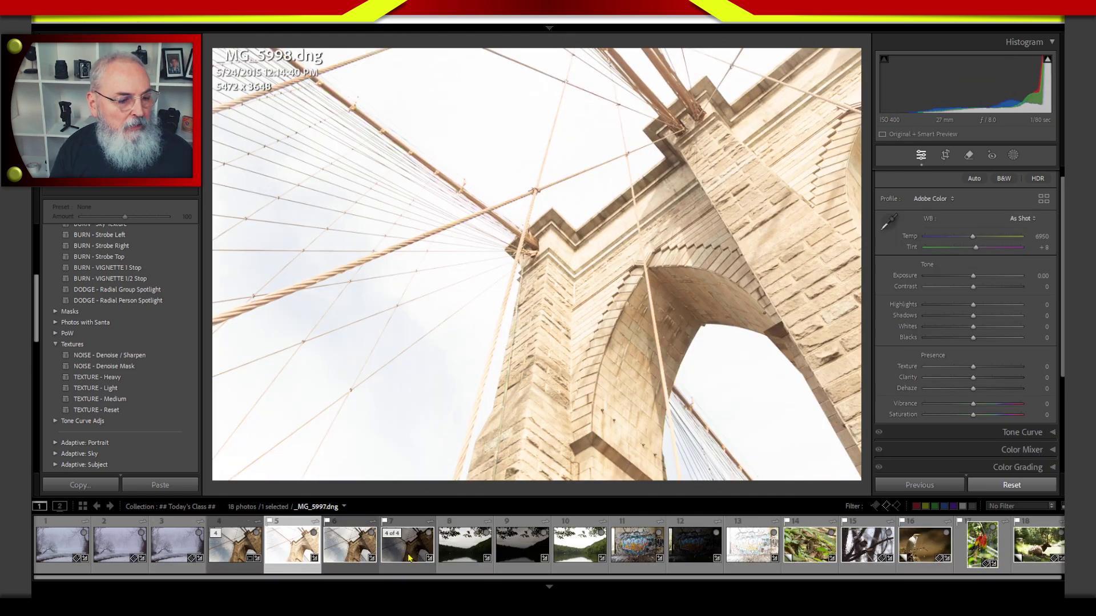
click(409, 557)
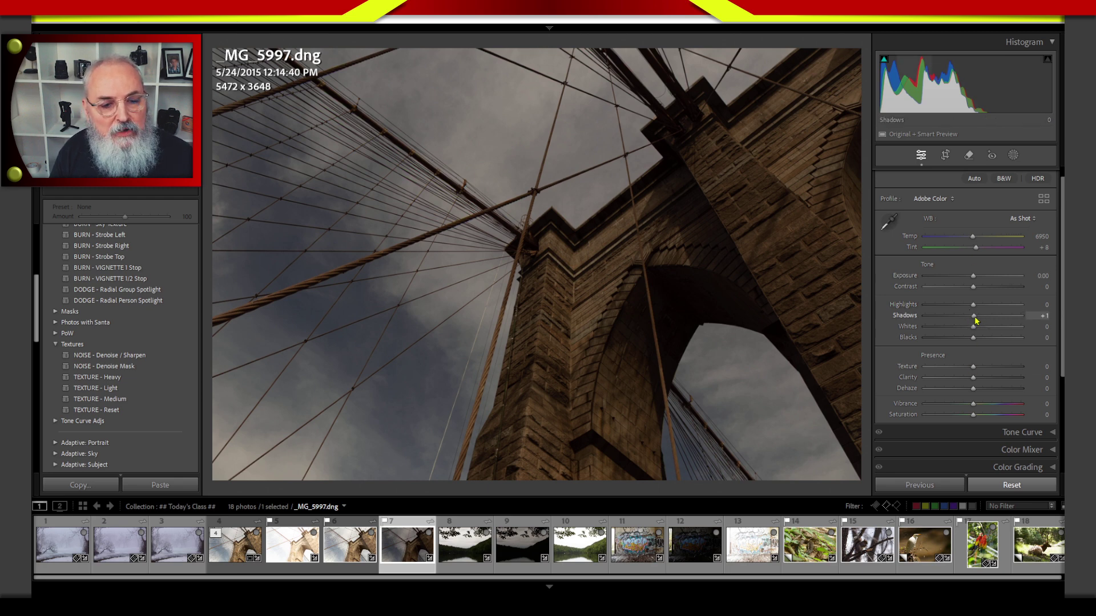
Step: Tone the dark bridge exposure with Exposure +1.99, Contrast +24, Highlights -56, Shadows -65 and Whites -24, and check the sky
drag(975, 322, 994, 321)
drag(975, 280, 992, 287)
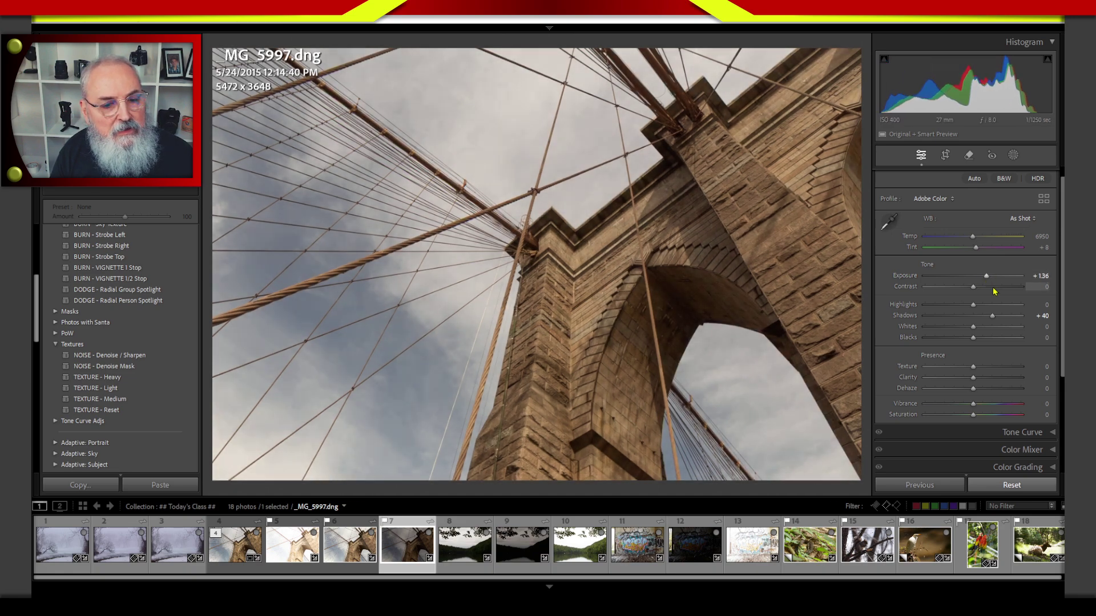
double_click(913, 317)
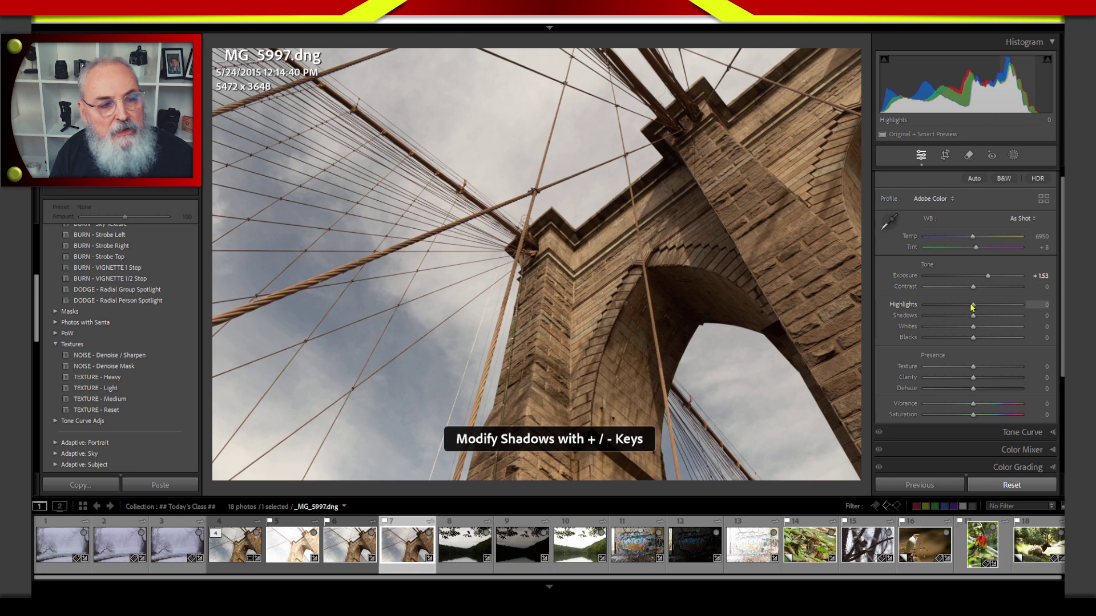
drag(972, 307, 964, 328)
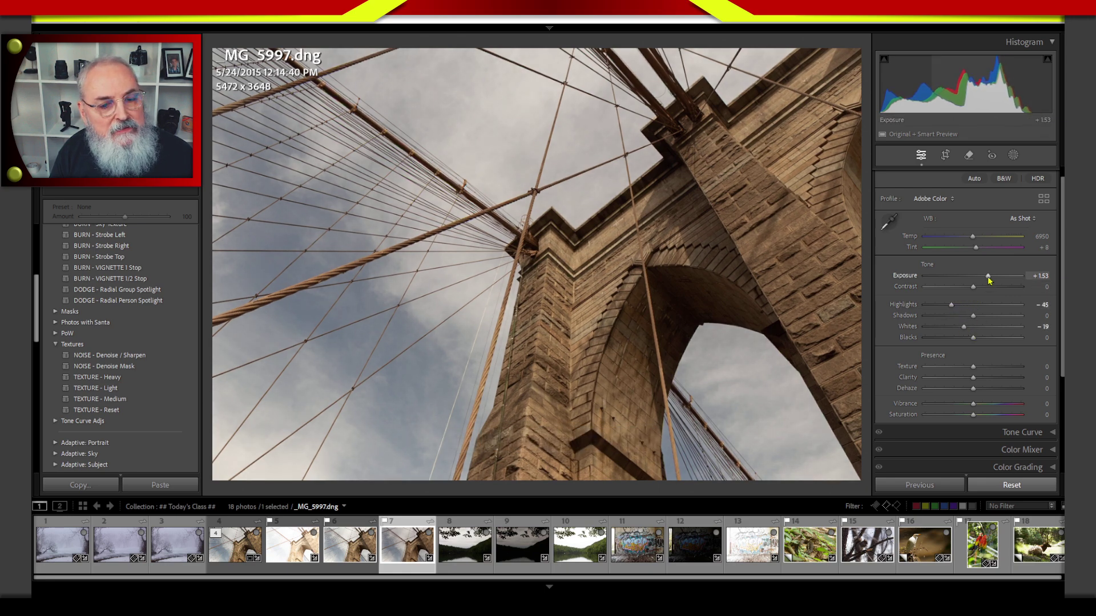
drag(989, 279, 993, 280)
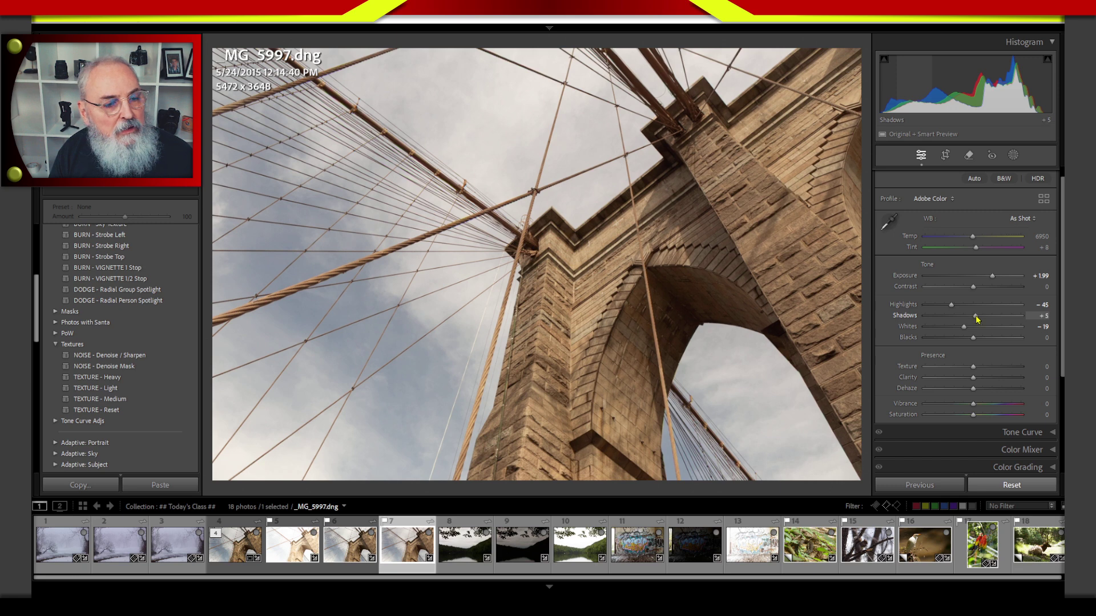
drag(976, 319, 966, 316)
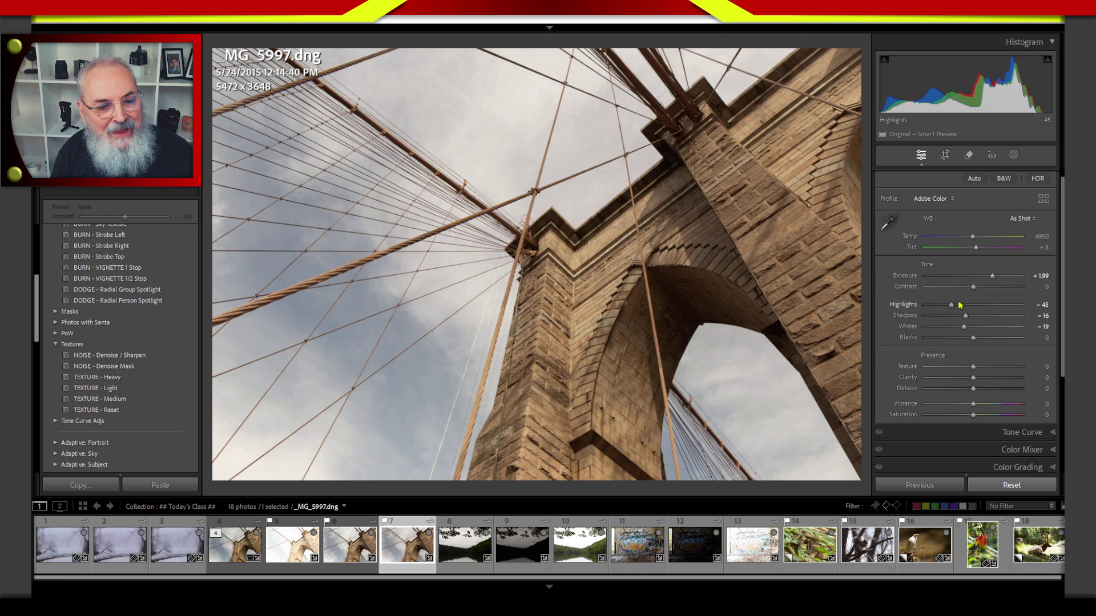
drag(950, 306, 961, 330)
drag(954, 321, 942, 321)
drag(973, 287, 986, 290)
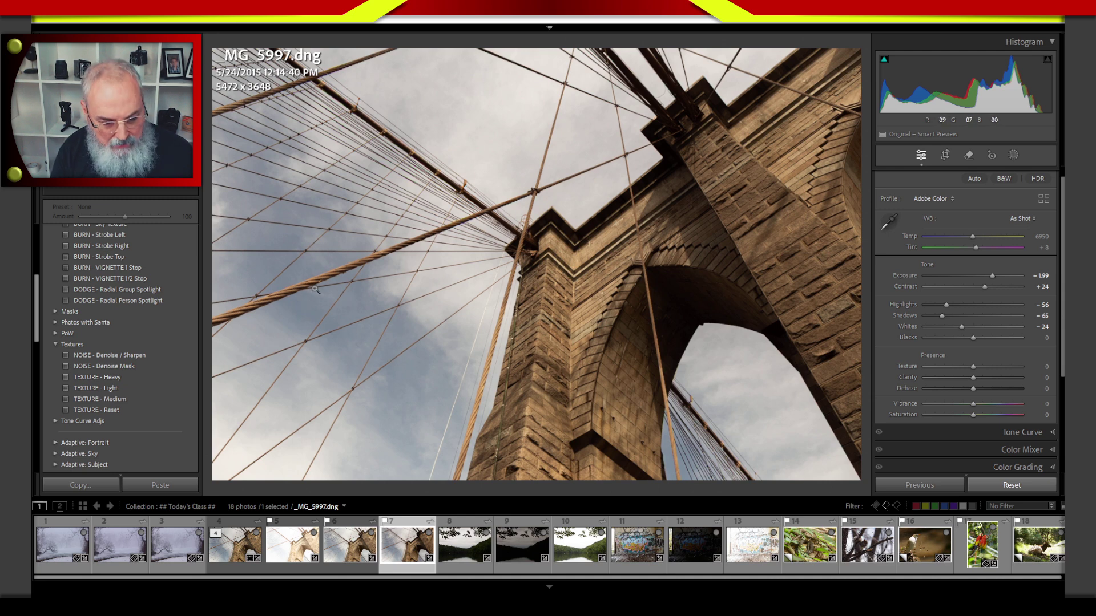
mouse_move(280, 153)
mouse_down()
mouse_move(420, 371)
mouse_move(251, 163)
mouse_up()
mouse_move(471, 62)
mouse_down()
mouse_move(455, 148)
mouse_move(447, 81)
mouse_up()
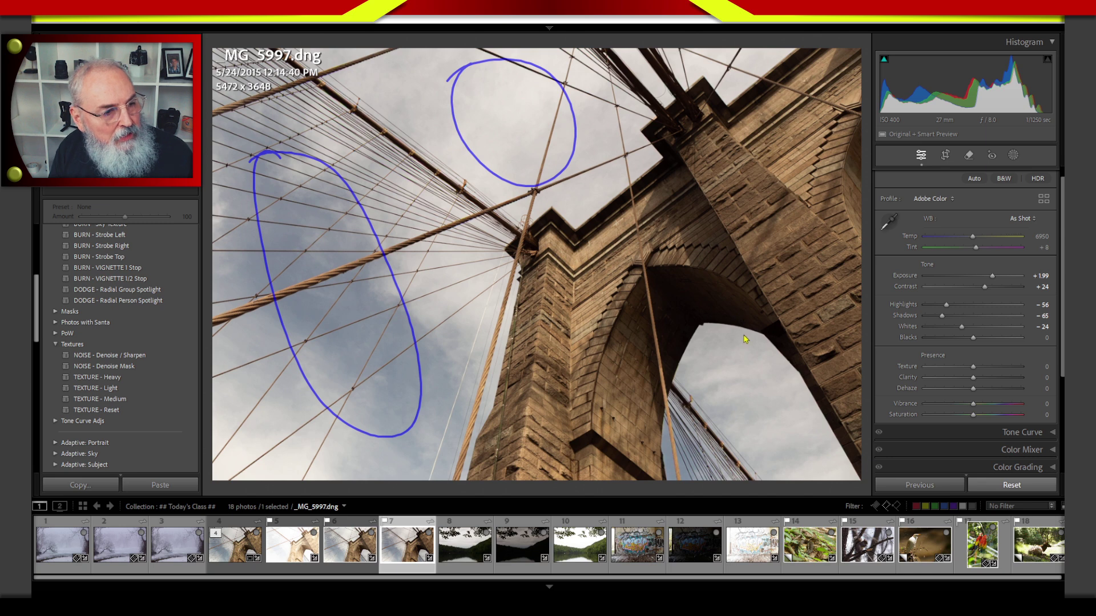
key(Escape)
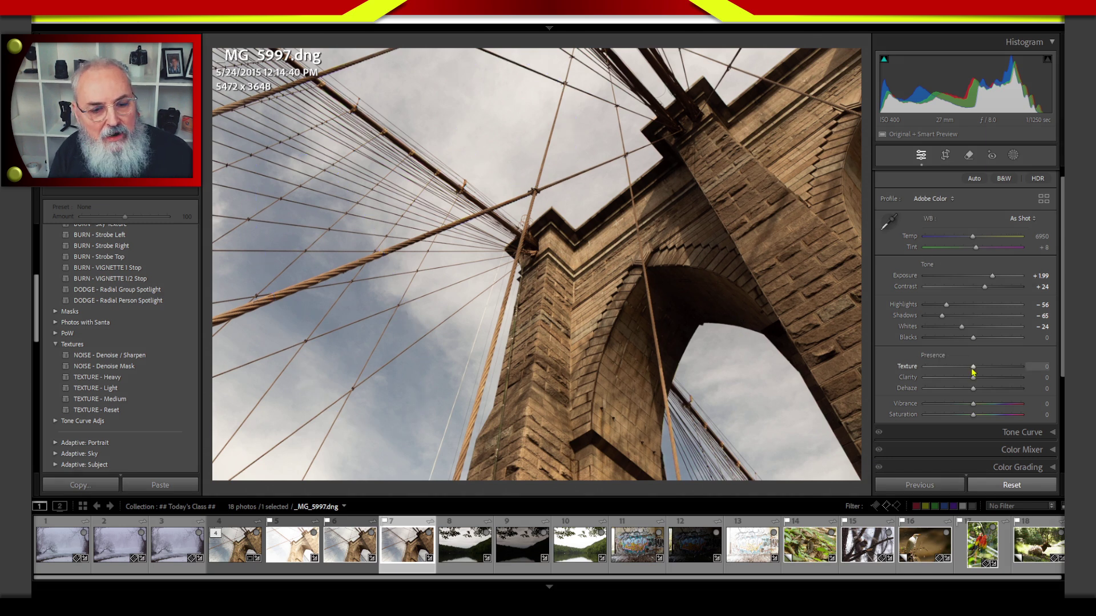
Step: Set Texture to +45 and Clarity to +26 on the bridge photo, and check the clouds and stone tower
mouse_move(973, 367)
mouse_down()
mouse_move(1000, 367)
mouse_move(980, 378)
mouse_move(995, 367)
mouse_up()
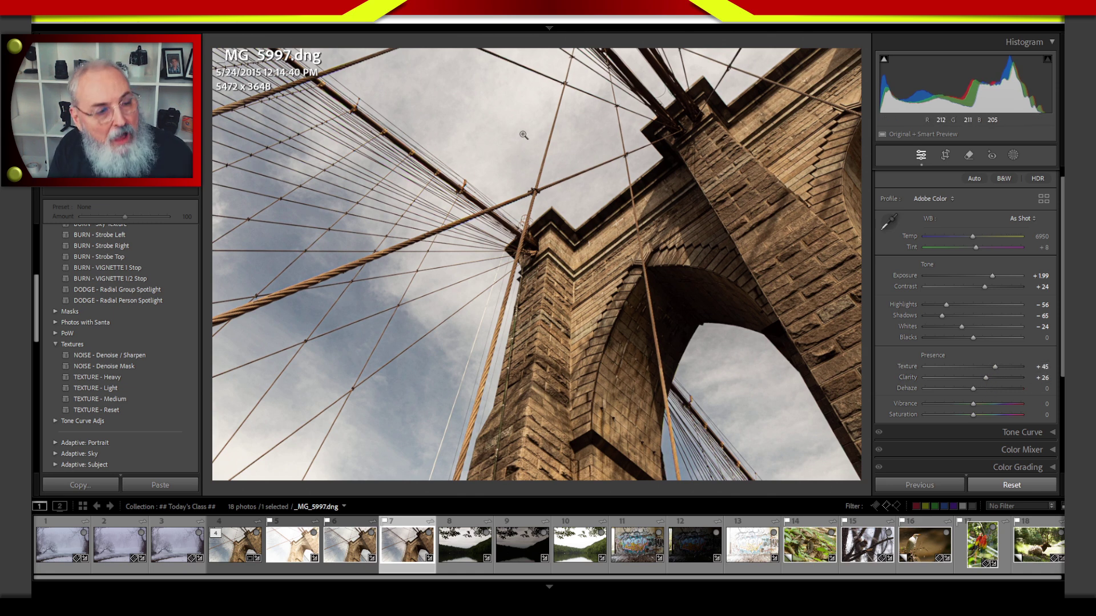
mouse_move(531, 87)
mouse_down()
mouse_move(442, 119)
mouse_move(445, 92)
mouse_up()
drag(280, 200, 261, 304)
drag(287, 347, 274, 194)
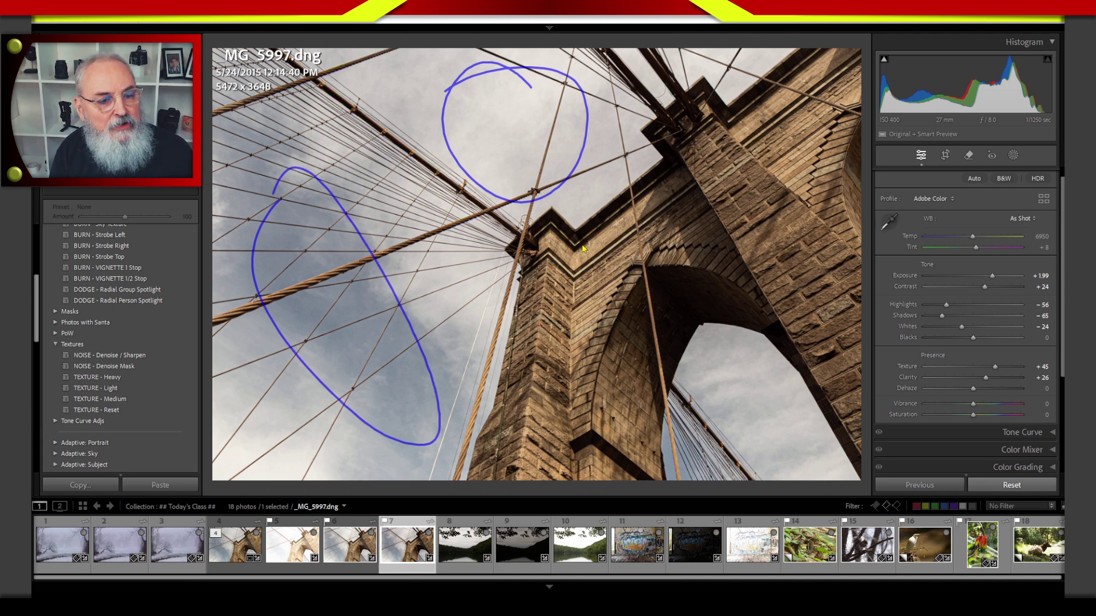
mouse_move(787, 133)
mouse_down()
mouse_move(584, 265)
mouse_move(533, 410)
mouse_move(625, 441)
mouse_move(735, 358)
mouse_move(827, 238)
mouse_move(723, 140)
mouse_move(519, 363)
mouse_move(575, 502)
mouse_move(694, 356)
mouse_move(792, 274)
mouse_up()
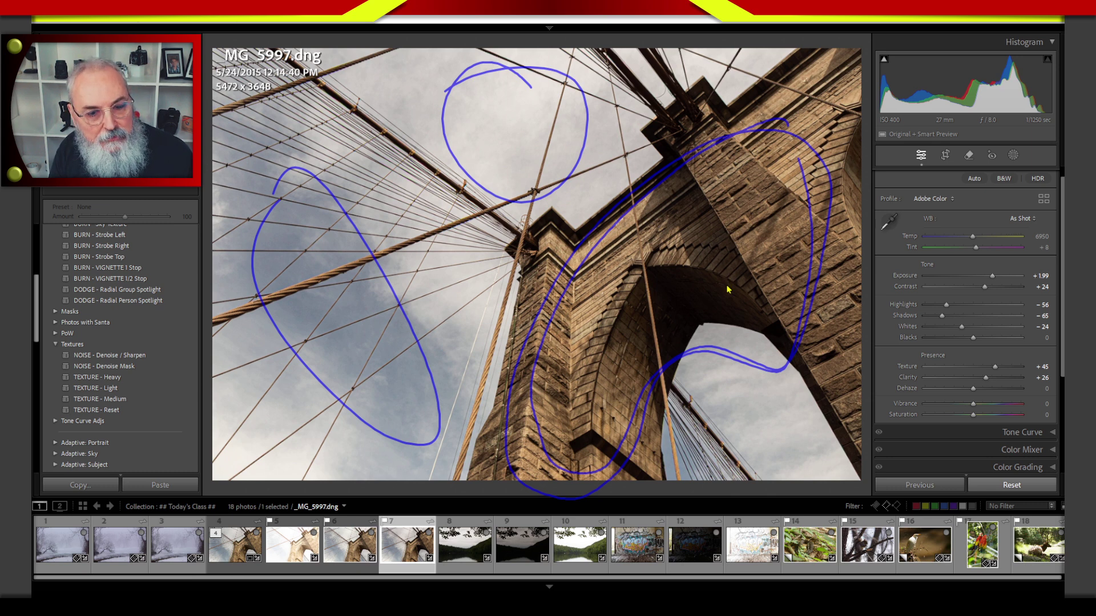
key(Escape)
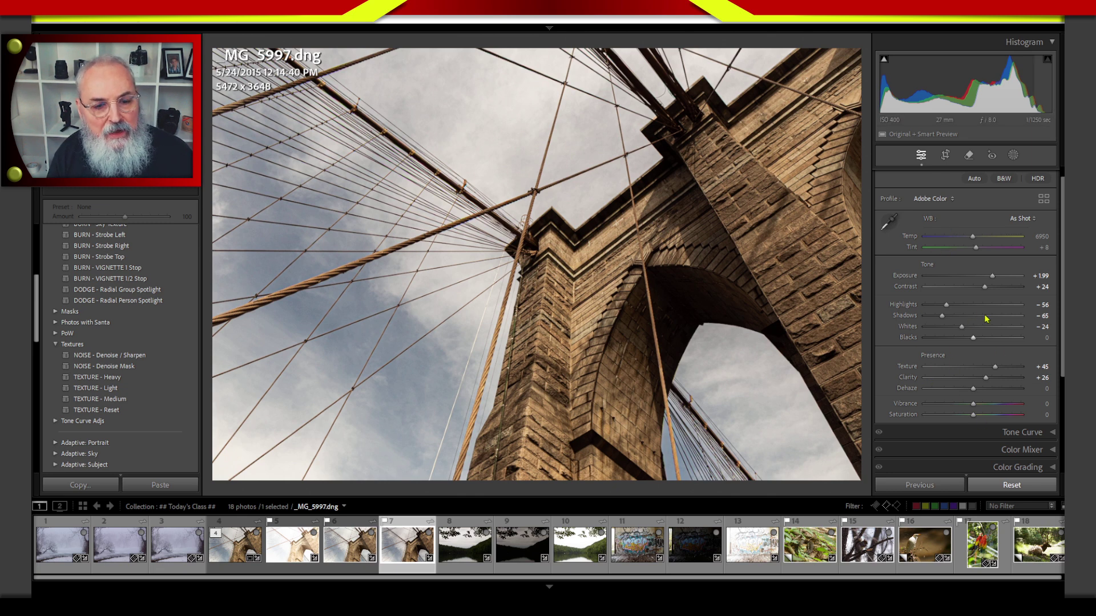
Step: Reset all tone adjustments of the dark bridge exposure and apply the Adaptive Color profile to it
alt+click(936, 266)
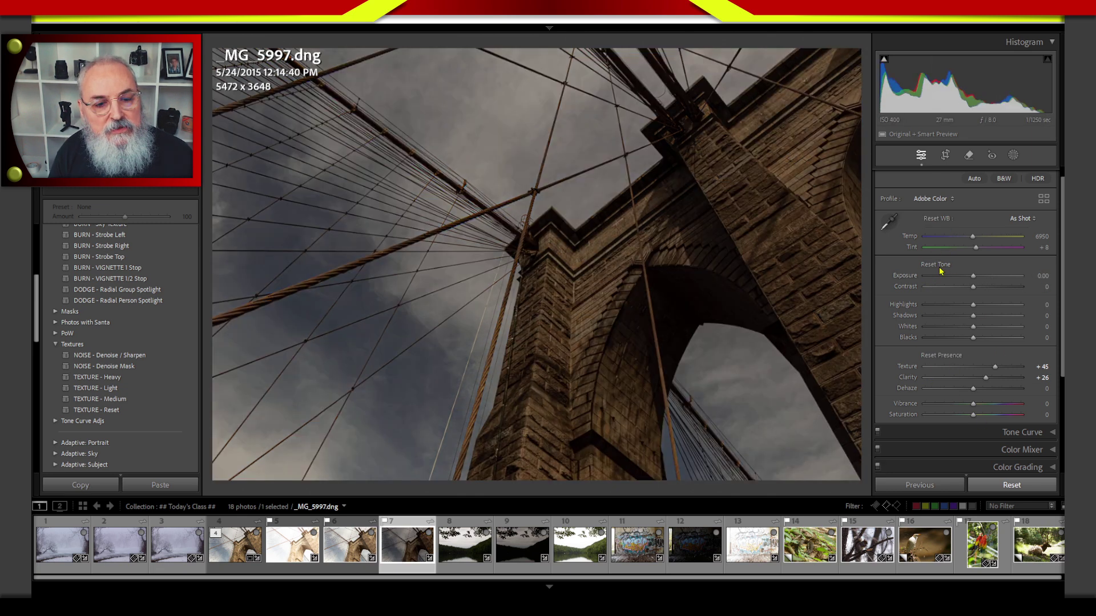
click(936, 199)
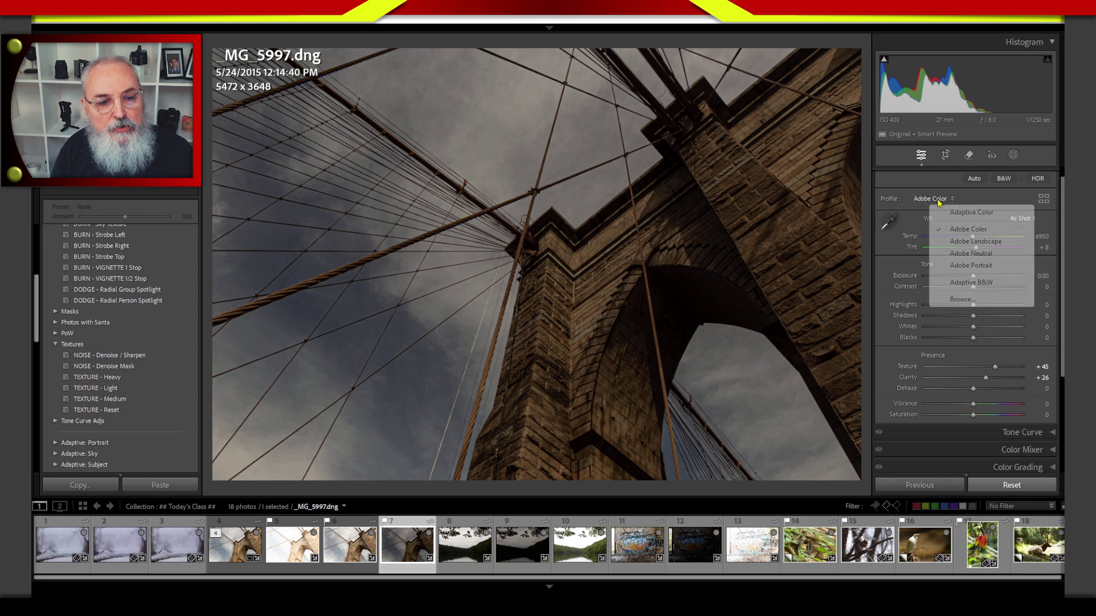
click(963, 214)
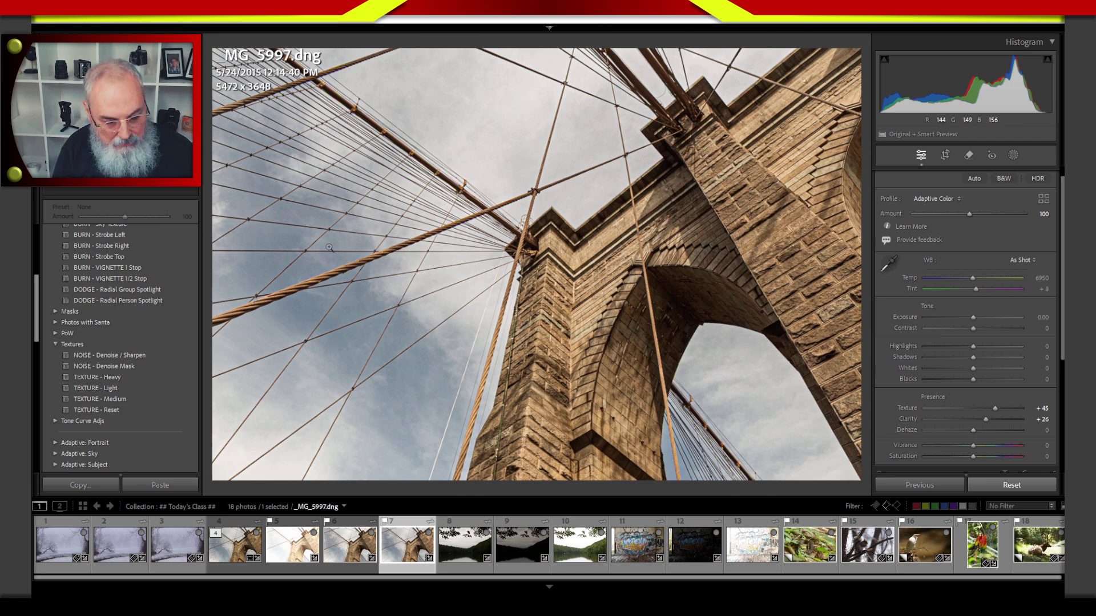
Step: Examine how Adaptive Color renders the sky, clouds and stone tower in the single exposure, and review the tone settings
click(385, 436)
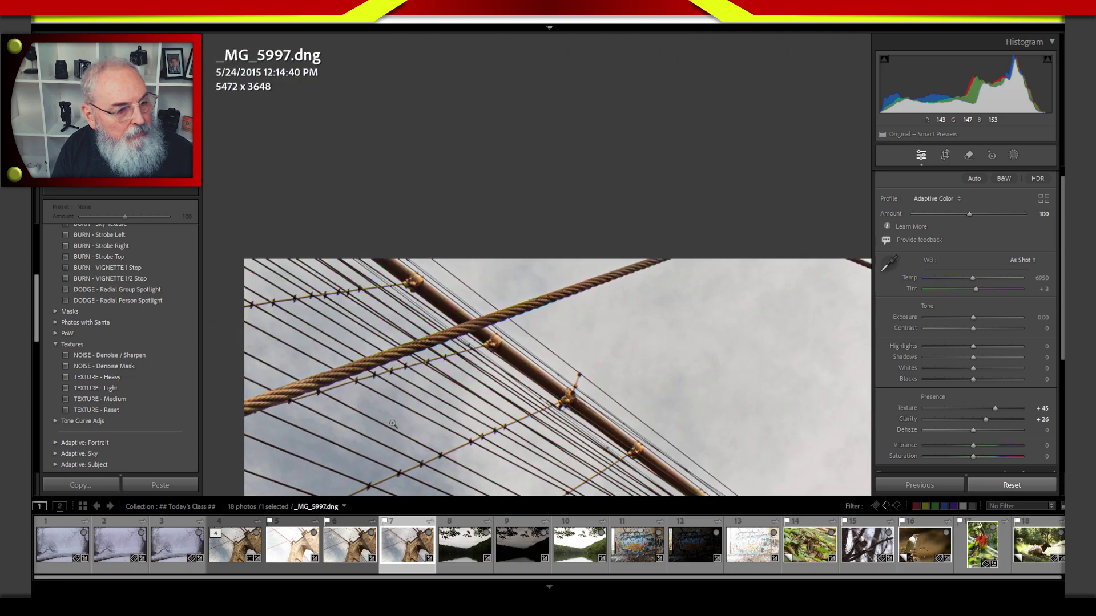
click(399, 408)
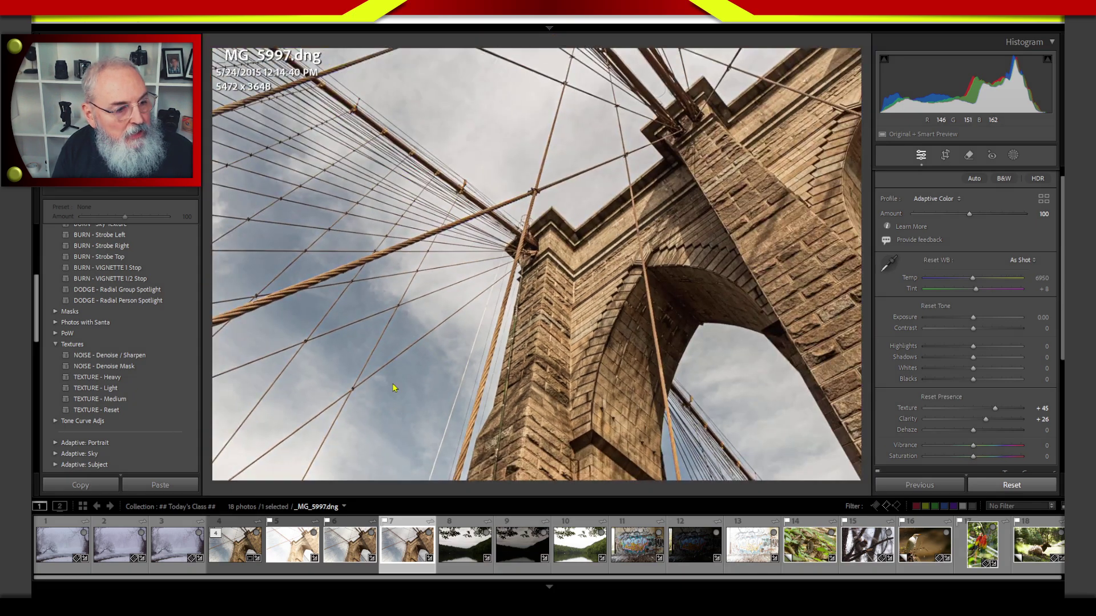
mouse_move(357, 235)
mouse_down()
mouse_move(358, 394)
mouse_move(339, 371)
mouse_up()
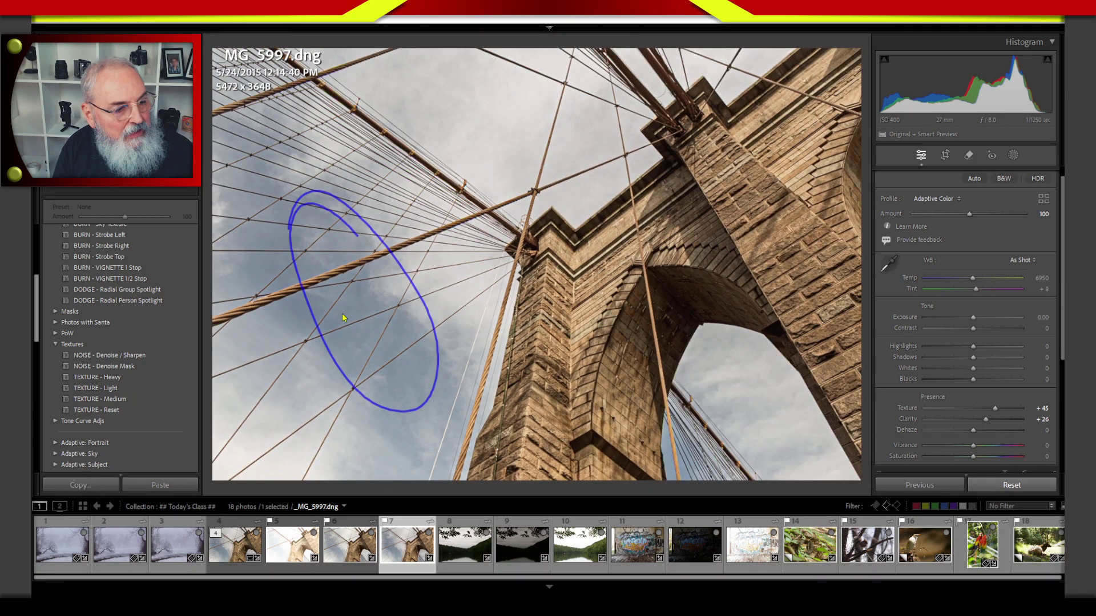
mouse_move(574, 70)
mouse_down()
mouse_move(562, 194)
mouse_move(461, 80)
mouse_up()
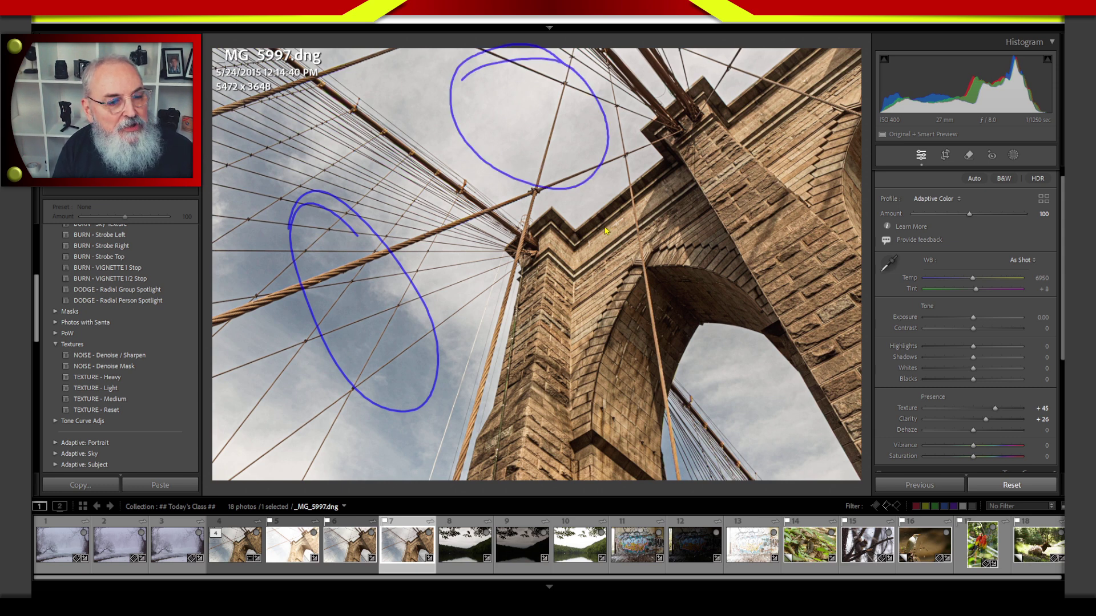
mouse_move(755, 123)
mouse_down()
mouse_move(556, 305)
mouse_move(657, 379)
mouse_move(799, 137)
mouse_move(652, 409)
mouse_move(617, 188)
mouse_move(742, 145)
mouse_move(516, 436)
mouse_up()
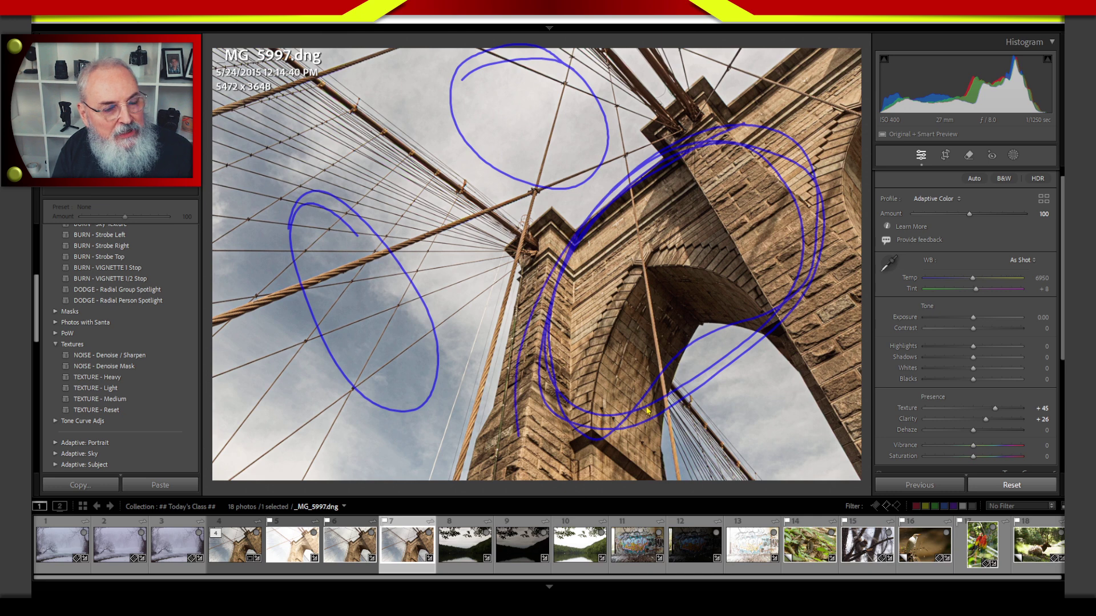
mouse_move(980, 311)
mouse_down()
mouse_move(1022, 373)
mouse_move(971, 406)
mouse_move(945, 388)
mouse_move(935, 360)
mouse_move(993, 308)
mouse_move(967, 435)
mouse_up()
drag(978, 319, 982, 381)
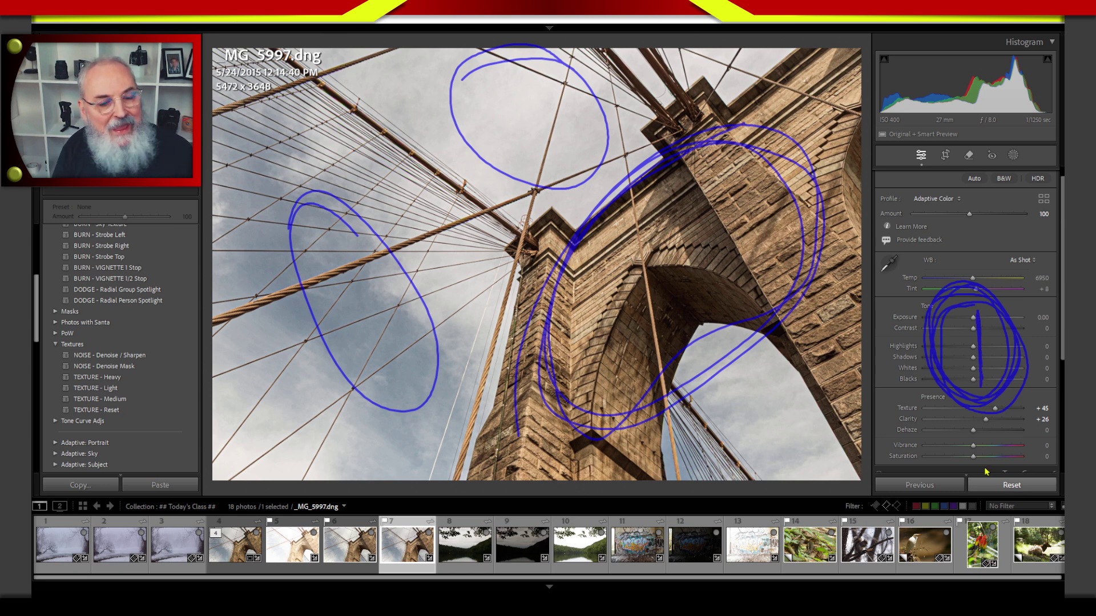
key(Escape)
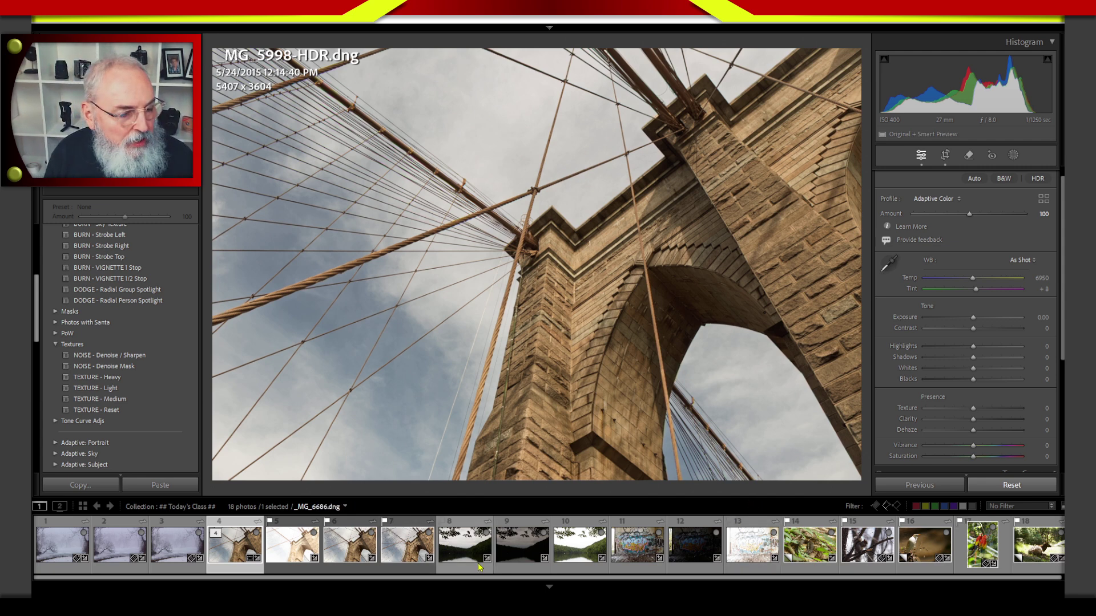
Step: Collapse the bridge stack in the library grid and move the brightest lake photo, _MG_6688.dng, ahead of the other two lake exposures
key(g)
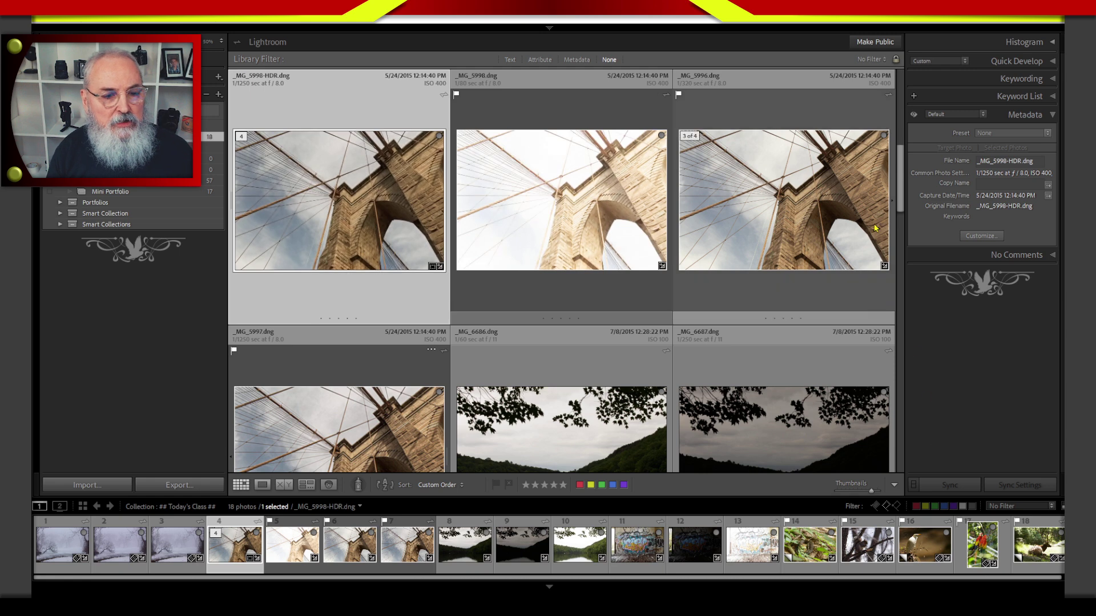
mouse_move(901, 200)
mouse_down()
mouse_move(904, 290)
mouse_move(900, 232)
mouse_move(863, 209)
mouse_move(903, 219)
mouse_move(903, 205)
mouse_up()
click(241, 116)
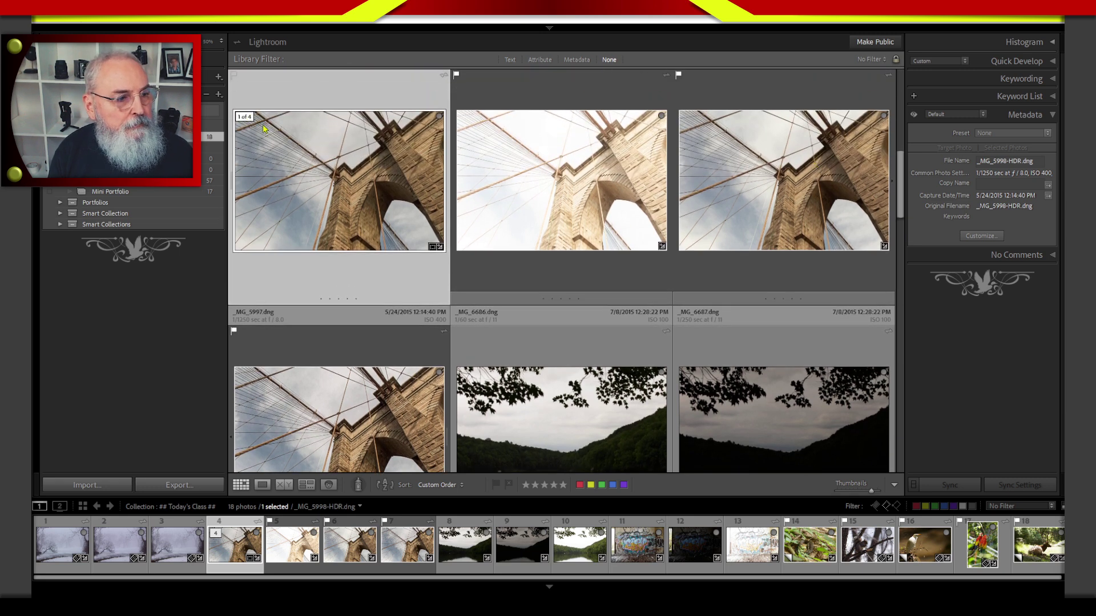
scroll(903, 234, down, 1)
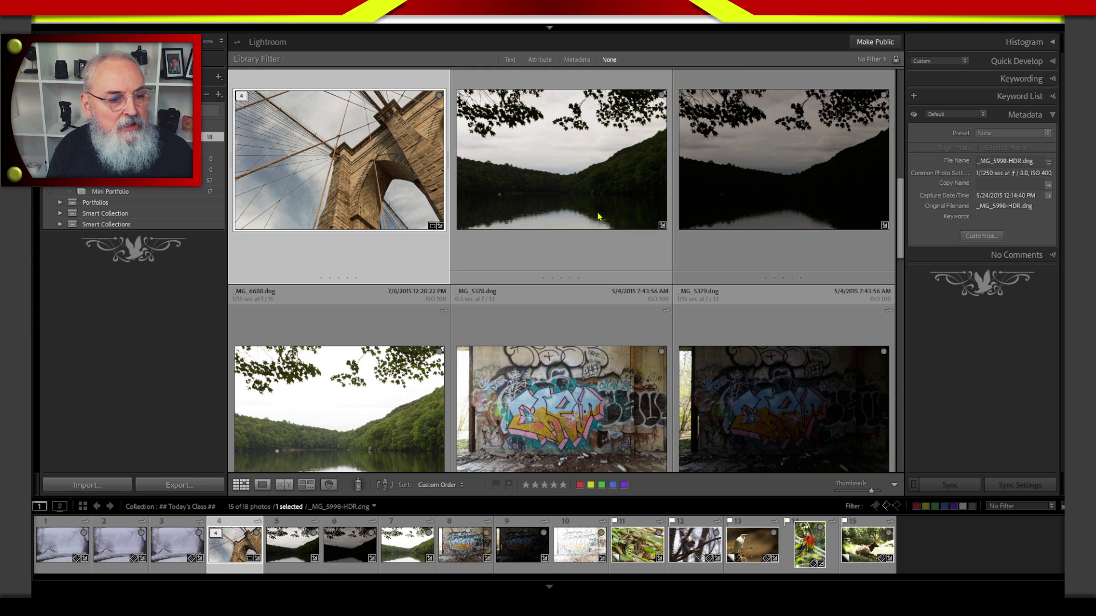
drag(388, 427, 474, 171)
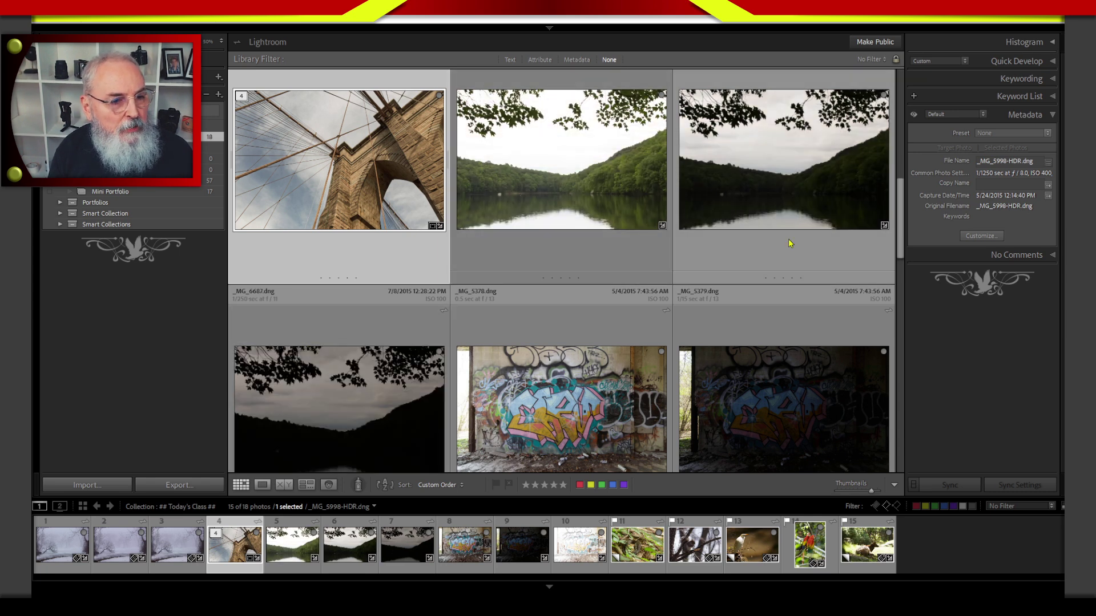
Step: Show the three lake exposures side by side in Survey view, leaving the bridge HDR photo out of the selection
shift+click(406, 448)
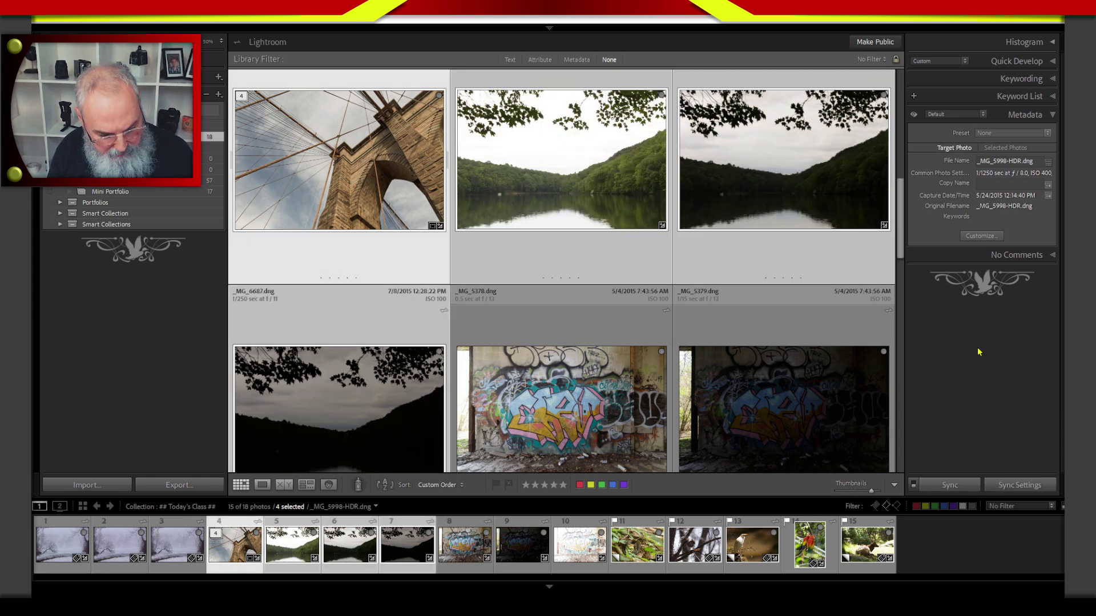
key(n)
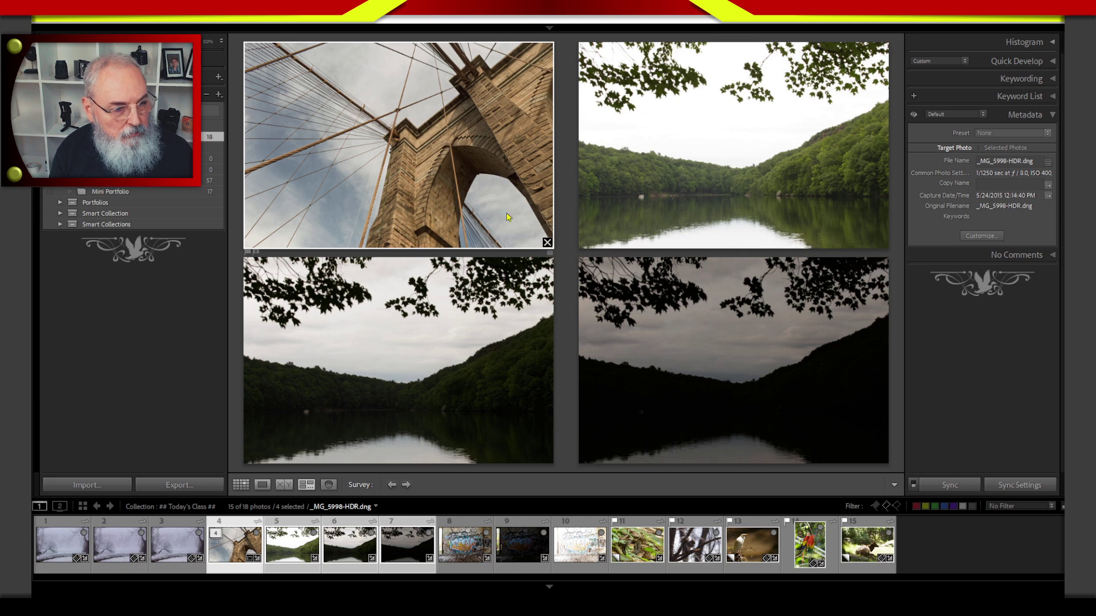
ctrl+click(224, 562)
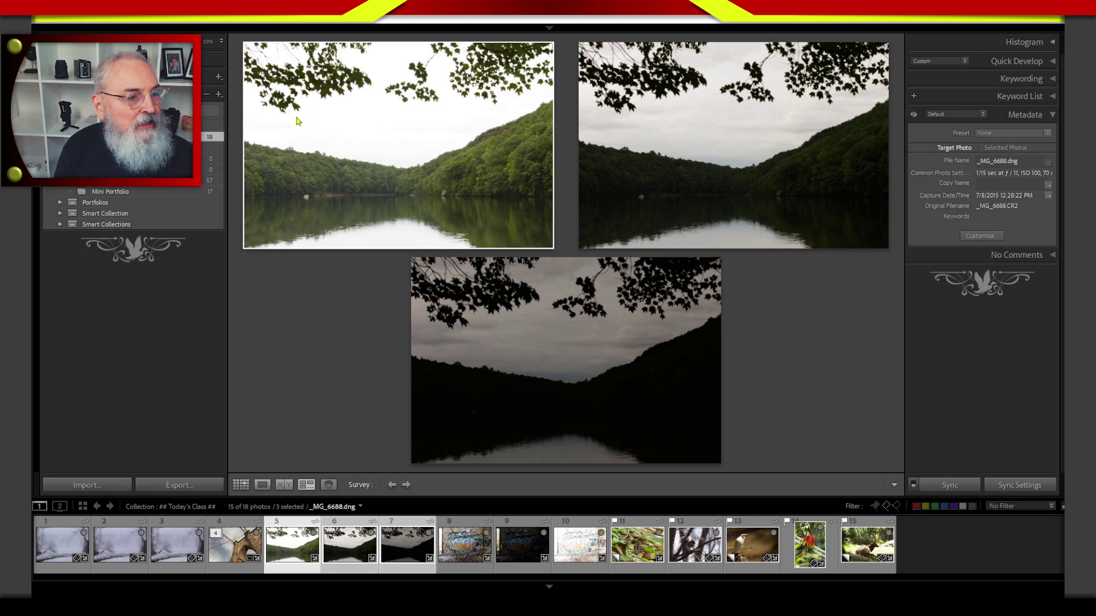
Step: Annotate the brightest lake exposure with a plus sign in the sky and circle the trees along both shores
drag(308, 108, 315, 144)
mouse_move(296, 129)
mouse_down()
mouse_move(324, 126)
mouse_move(313, 111)
mouse_move(318, 157)
mouse_move(322, 120)
mouse_up()
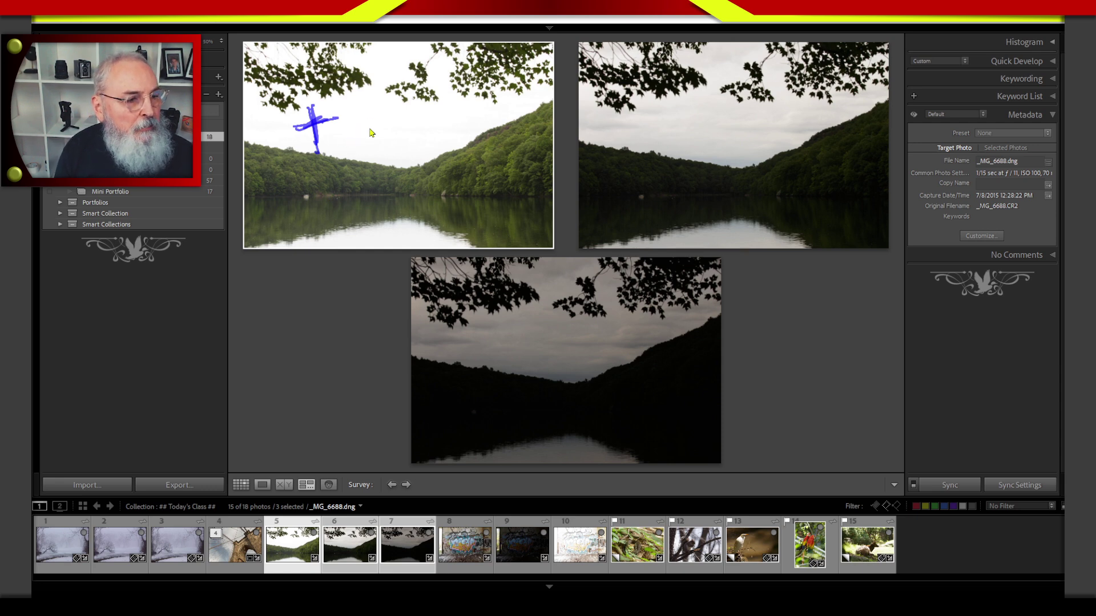
mouse_move(539, 150)
mouse_down()
mouse_move(500, 149)
mouse_move(461, 176)
mouse_move(481, 205)
mouse_move(528, 208)
mouse_move(551, 183)
mouse_move(533, 149)
mouse_move(499, 147)
mouse_move(468, 176)
mouse_move(492, 209)
mouse_move(545, 198)
mouse_move(536, 157)
mouse_move(473, 183)
mouse_up()
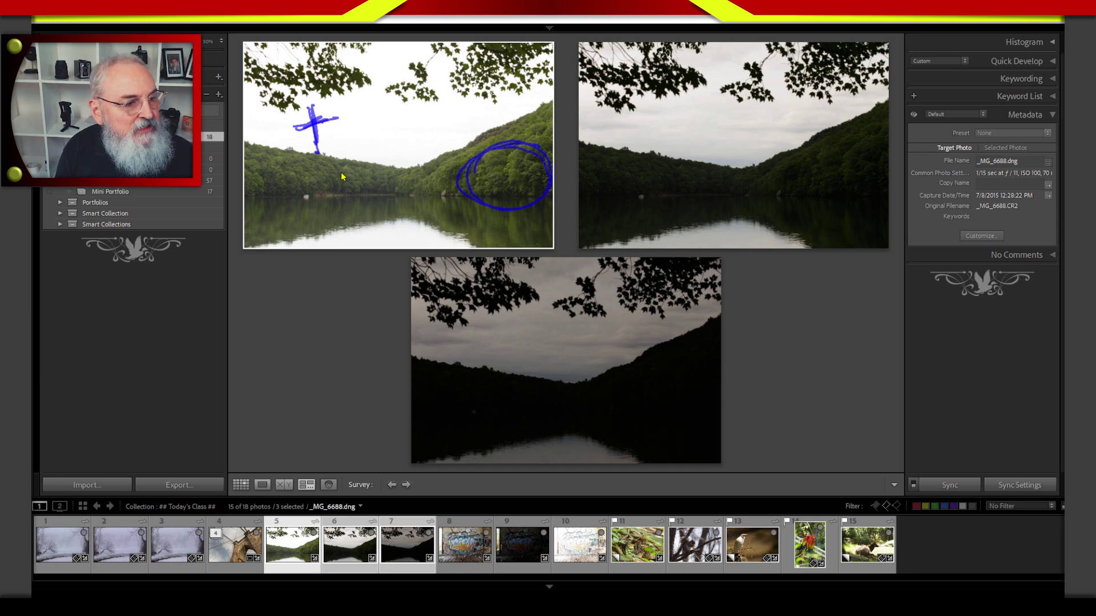
mouse_move(343, 177)
mouse_down()
mouse_move(259, 169)
mouse_move(246, 191)
mouse_move(334, 206)
mouse_move(364, 193)
mouse_move(337, 174)
mouse_up()
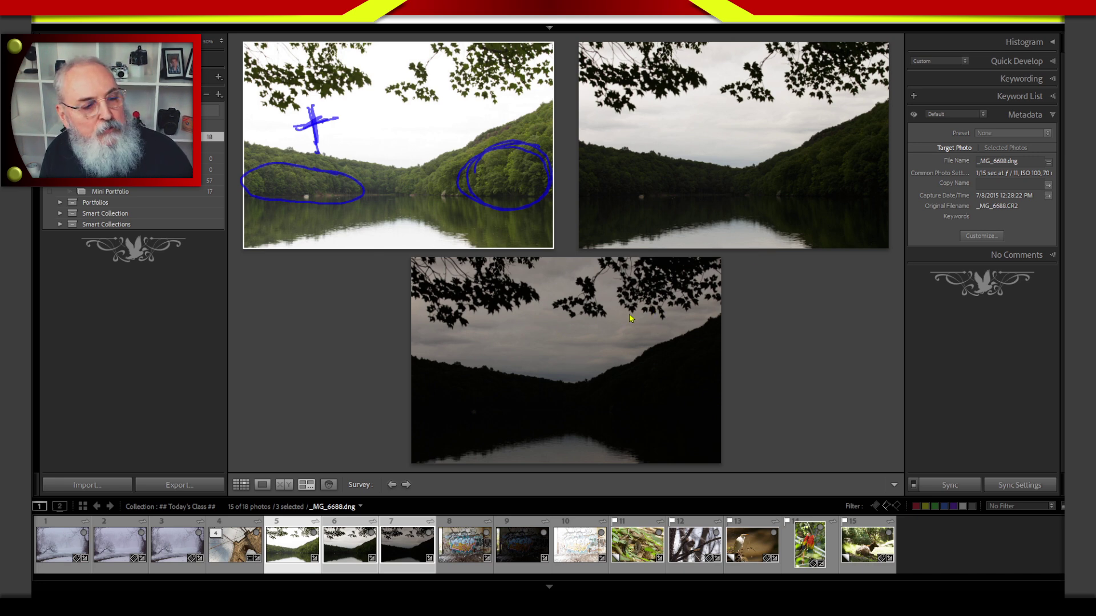
Step: Mark the darkest lake exposure with a minus sign, circle its sky and water reflection, and label the bright and dark exposures "over" and "under"
mouse_move(476, 344)
mouse_down()
mouse_move(465, 342)
mouse_move(498, 338)
mouse_move(474, 340)
mouse_up()
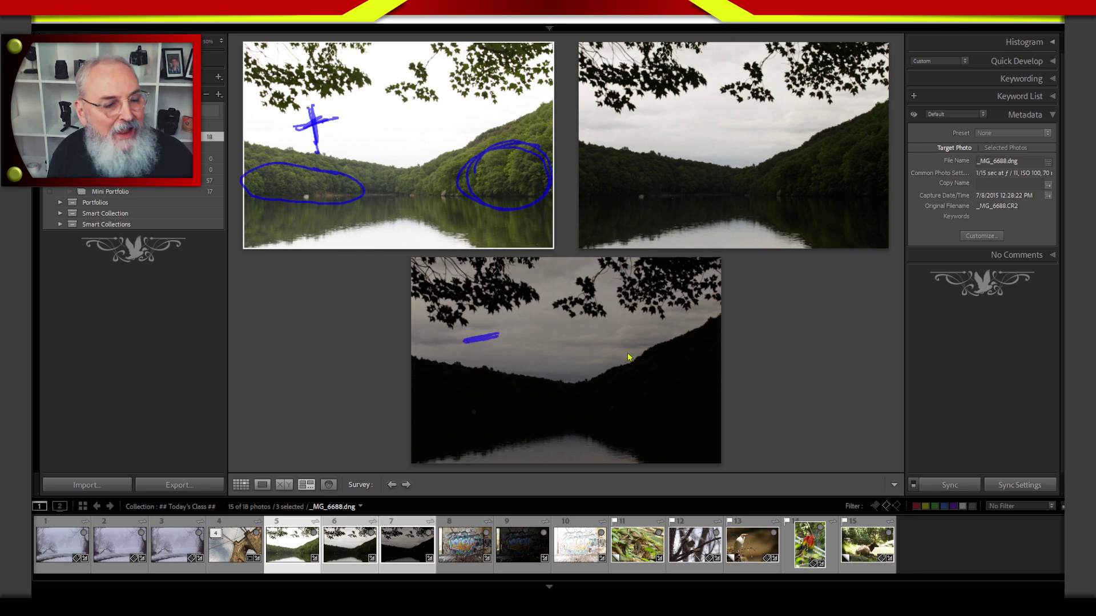
mouse_move(590, 319)
mouse_down()
mouse_move(553, 322)
mouse_move(523, 355)
mouse_move(583, 380)
mouse_move(631, 351)
mouse_move(600, 321)
mouse_move(544, 331)
mouse_move(535, 364)
mouse_move(624, 325)
mouse_move(619, 364)
mouse_move(545, 381)
mouse_move(532, 336)
mouse_move(596, 317)
mouse_up()
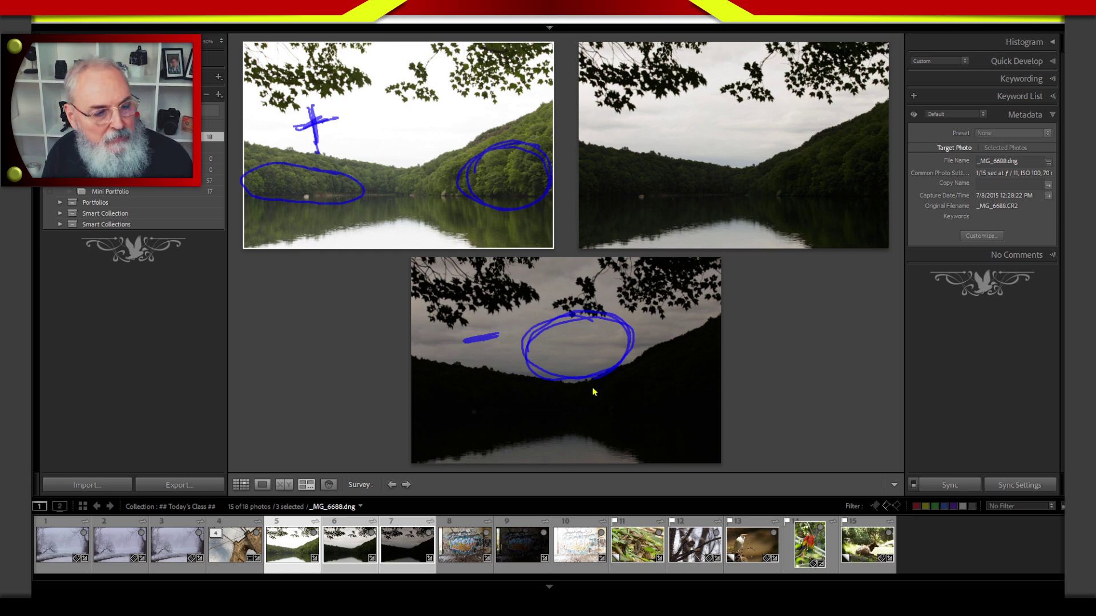
mouse_move(491, 440)
mouse_down()
mouse_move(634, 447)
mouse_move(482, 478)
mouse_move(588, 411)
mouse_up()
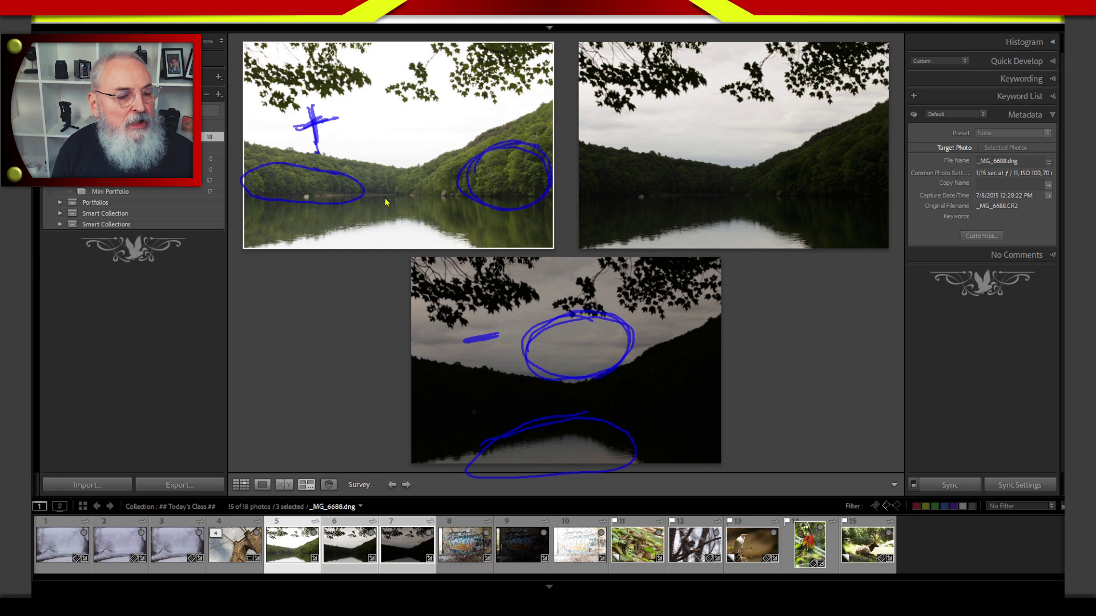
mouse_move(368, 126)
mouse_down()
mouse_move(392, 115)
mouse_move(418, 127)
mouse_move(439, 112)
mouse_up()
mouse_move(546, 345)
mouse_down()
mouse_move(569, 344)
mouse_move(592, 354)
mouse_move(625, 348)
mouse_up()
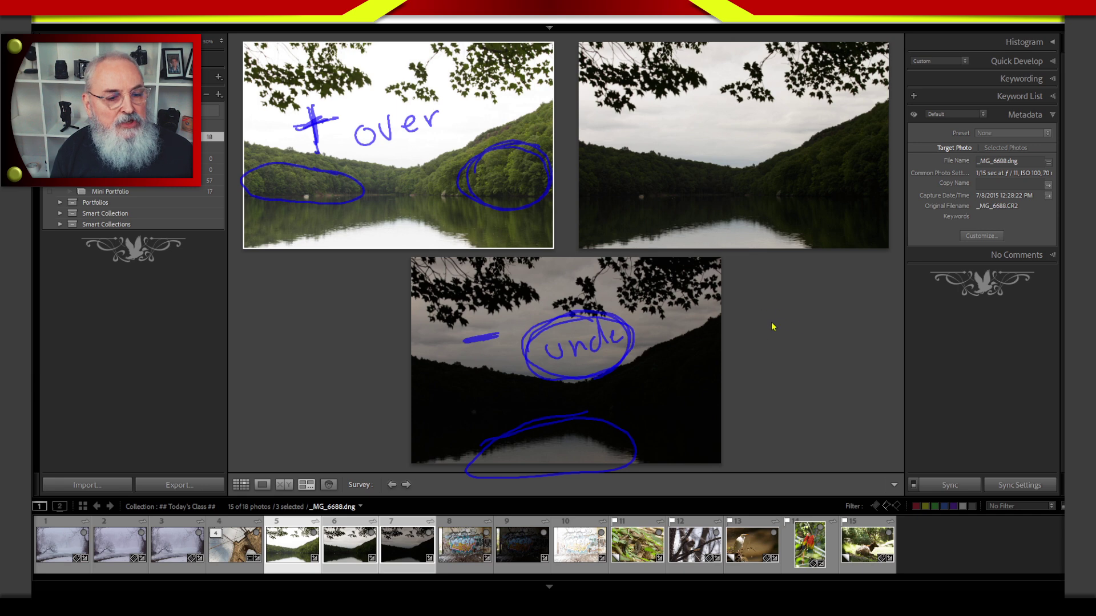
Step: Sketch an exposure range diagram beside the darkest photo, with two end marks, tick marks, and a circled midpoint with an arrow
drag(748, 306, 749, 345)
drag(862, 345, 863, 312)
drag(758, 354, 764, 370)
mouse_move(786, 353)
mouse_down()
mouse_move(791, 371)
mouse_move(821, 368)
mouse_up()
mouse_move(843, 352)
mouse_down()
mouse_move(848, 368)
mouse_move(867, 371)
mouse_up()
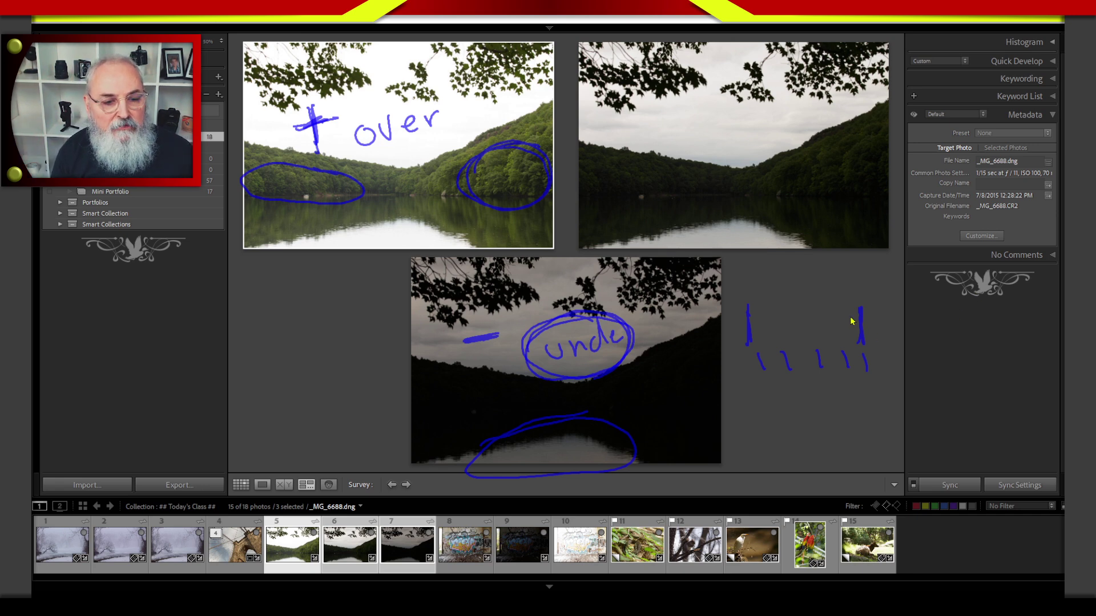
mouse_move(807, 313)
mouse_down()
mouse_move(814, 340)
mouse_move(804, 299)
mouse_move(796, 331)
mouse_up()
drag(807, 294, 801, 265)
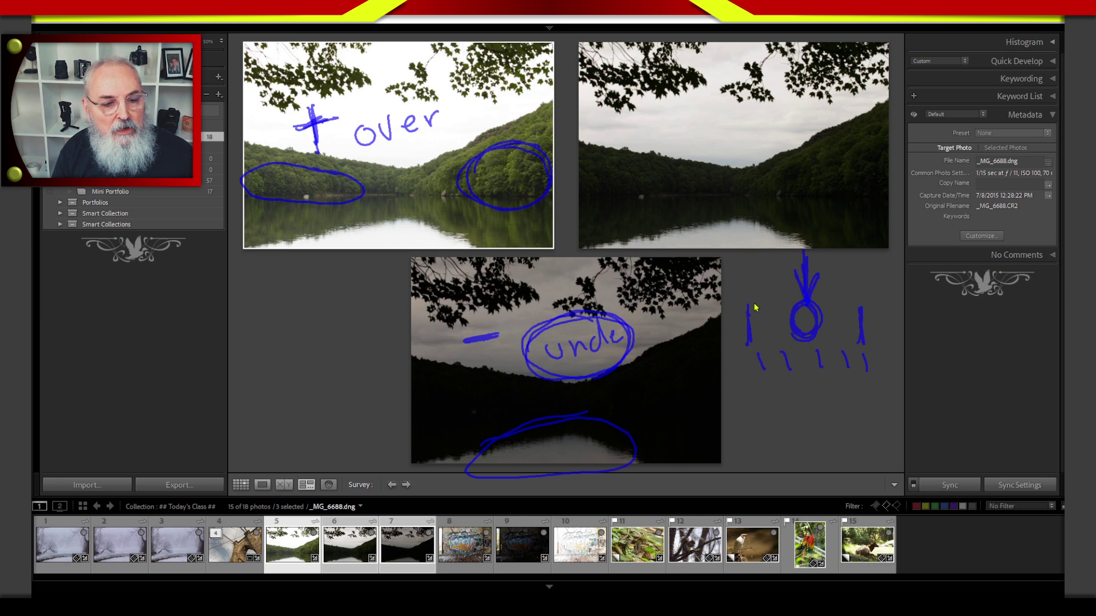
Step: Add outward arrows from the midpoint of the range diagram and emphasize its end marks, centre tick and circle
mouse_move(751, 309)
mouse_down()
mouse_move(781, 310)
mouse_move(755, 306)
mouse_move(765, 317)
mouse_move(844, 315)
mouse_up()
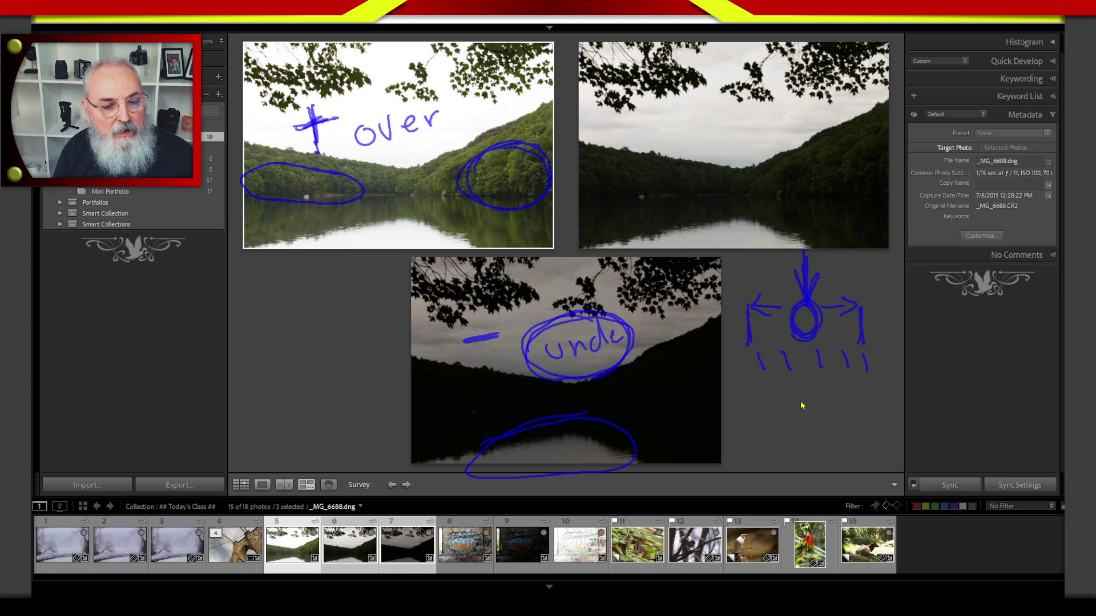
drag(754, 342, 749, 377)
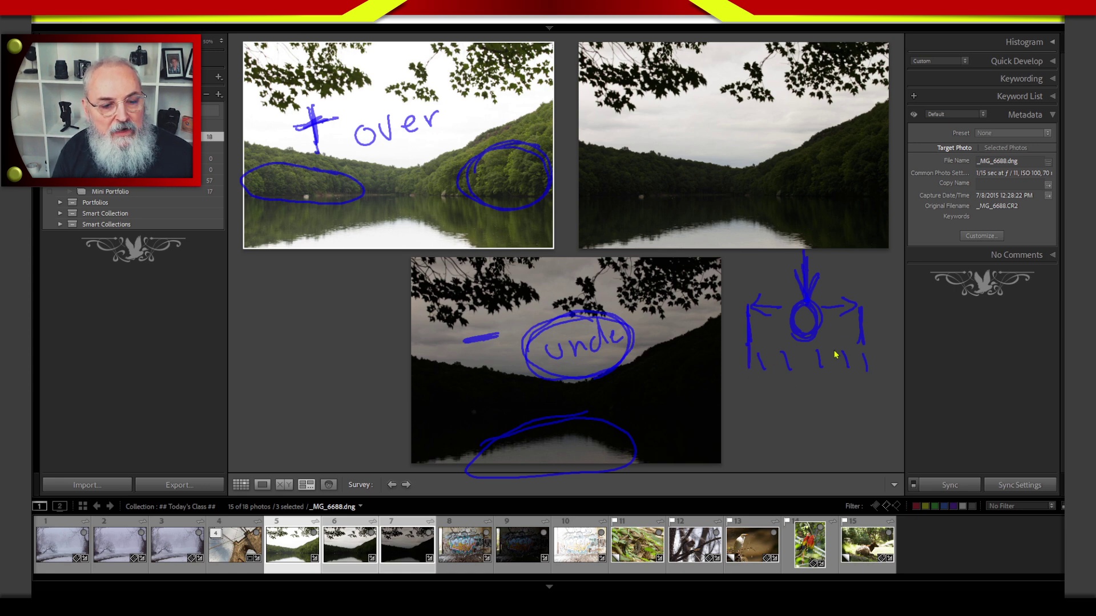
drag(863, 323, 865, 349)
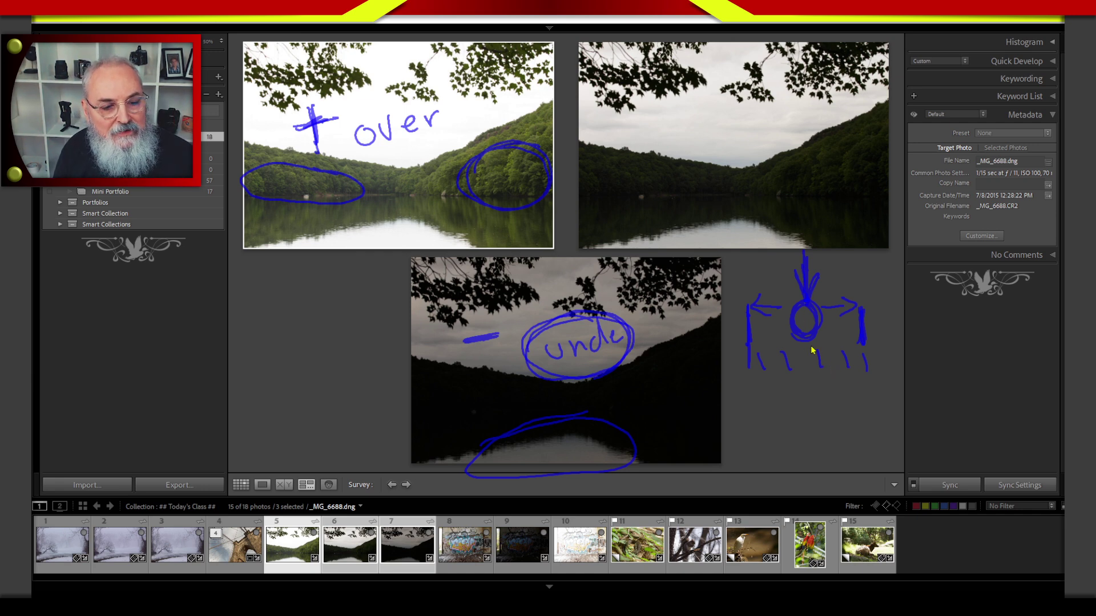
drag(809, 346, 809, 371)
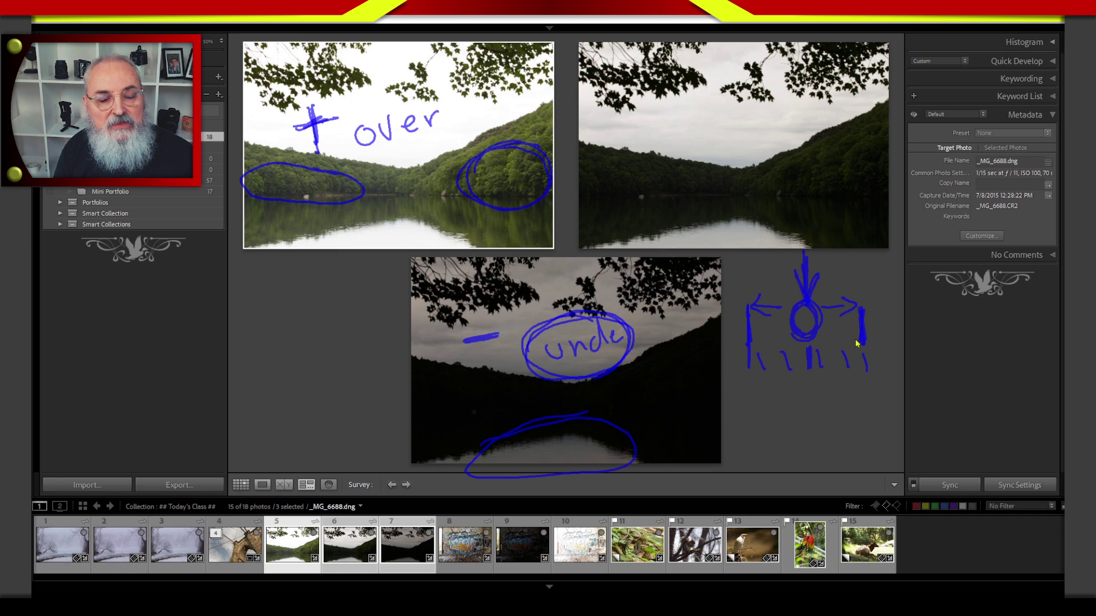
mouse_move(810, 342)
mouse_down()
mouse_move(798, 314)
mouse_move(805, 337)
mouse_up()
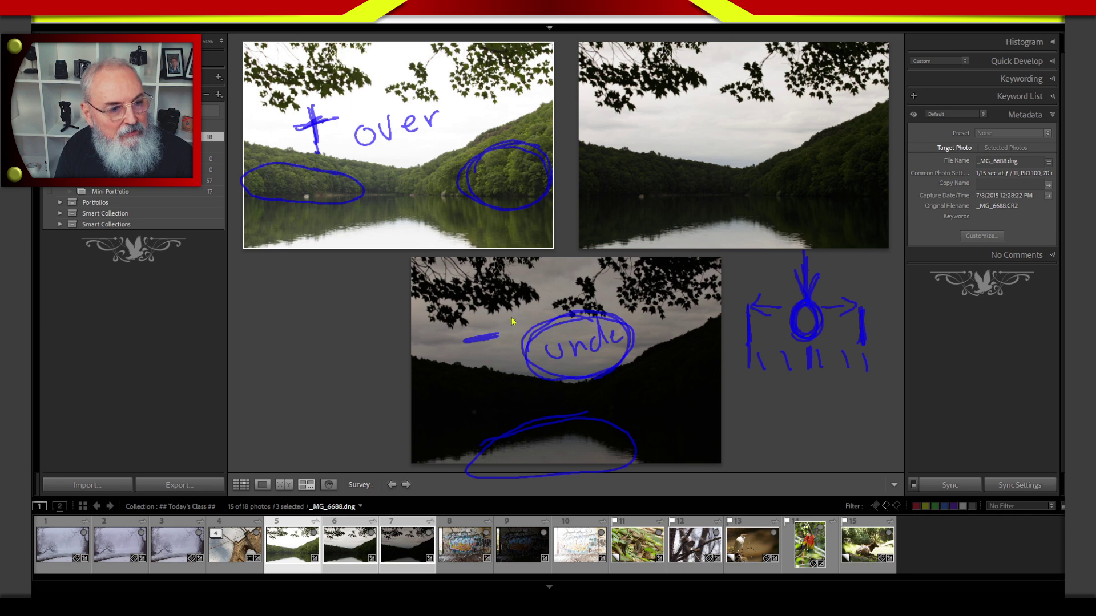
Step: Complete the "under" label, sketch a second, narrower range diagram with arrows reaching past its ends, and clear all annotations
drag(621, 325, 623, 344)
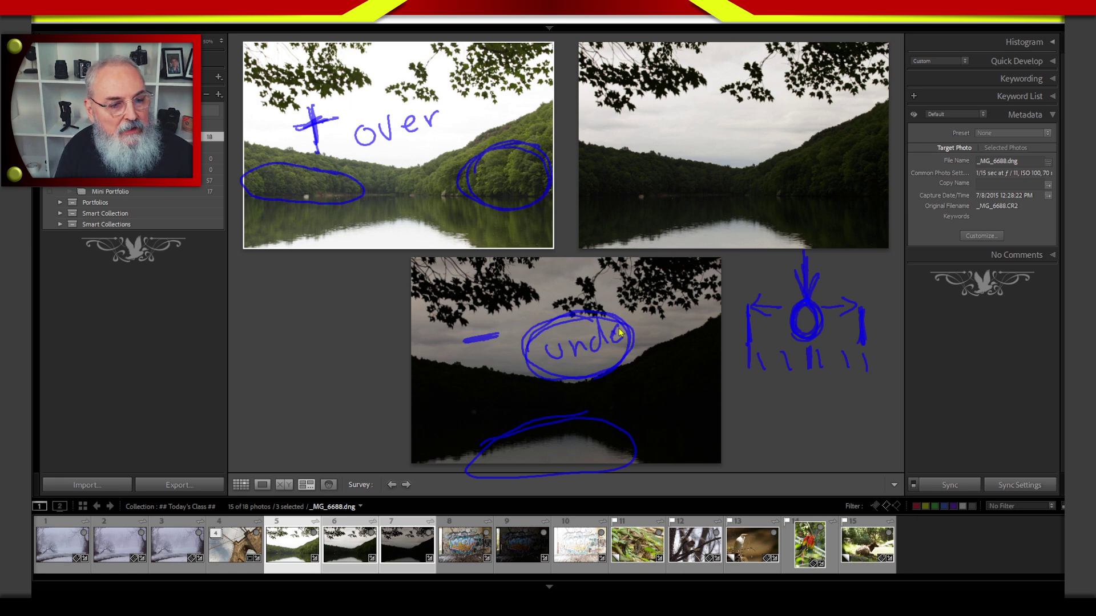
drag(771, 406, 773, 438)
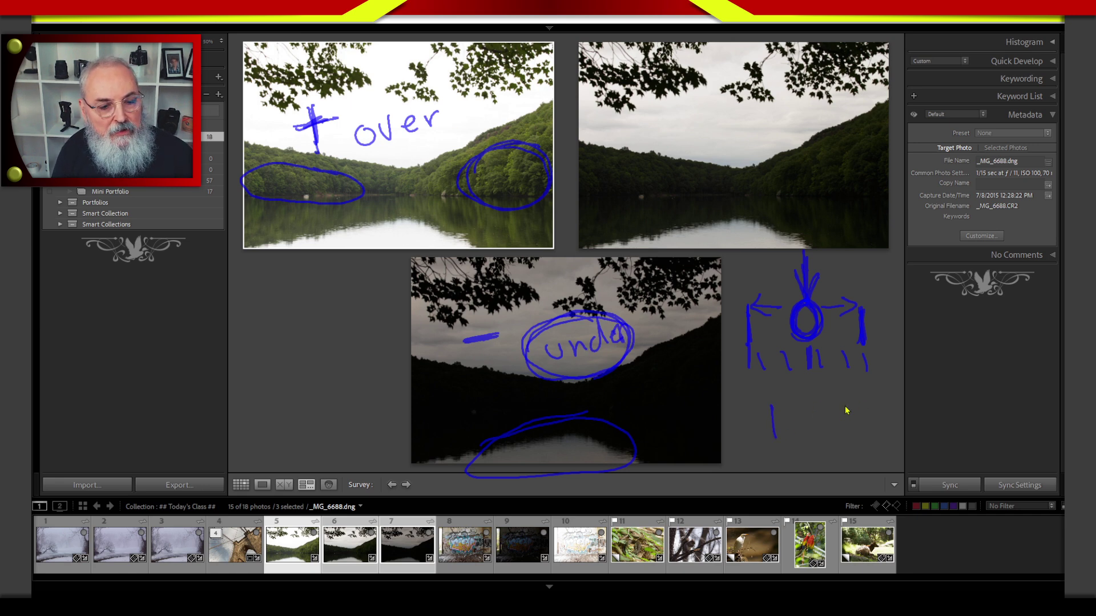
drag(846, 403, 847, 433)
mouse_move(783, 444)
mouse_down()
mouse_move(786, 462)
mouse_move(811, 459)
mouse_up()
mouse_move(835, 433)
mouse_down()
mouse_move(836, 455)
mouse_move(851, 464)
mouse_up()
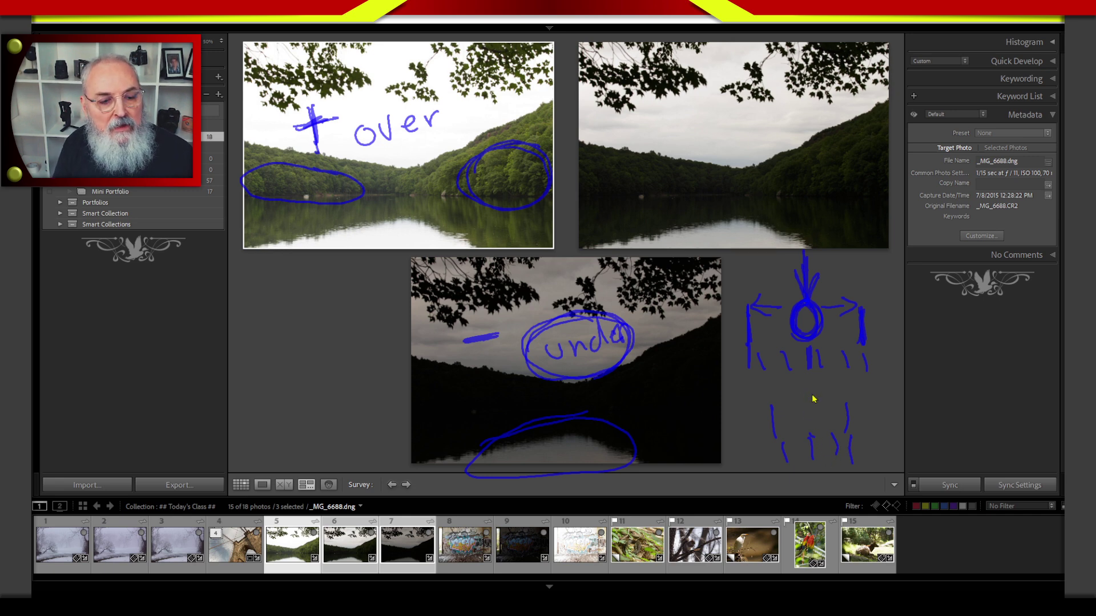
mouse_move(810, 385)
mouse_down()
mouse_move(811, 420)
mouse_move(815, 413)
mouse_move(803, 429)
mouse_move(817, 442)
mouse_up()
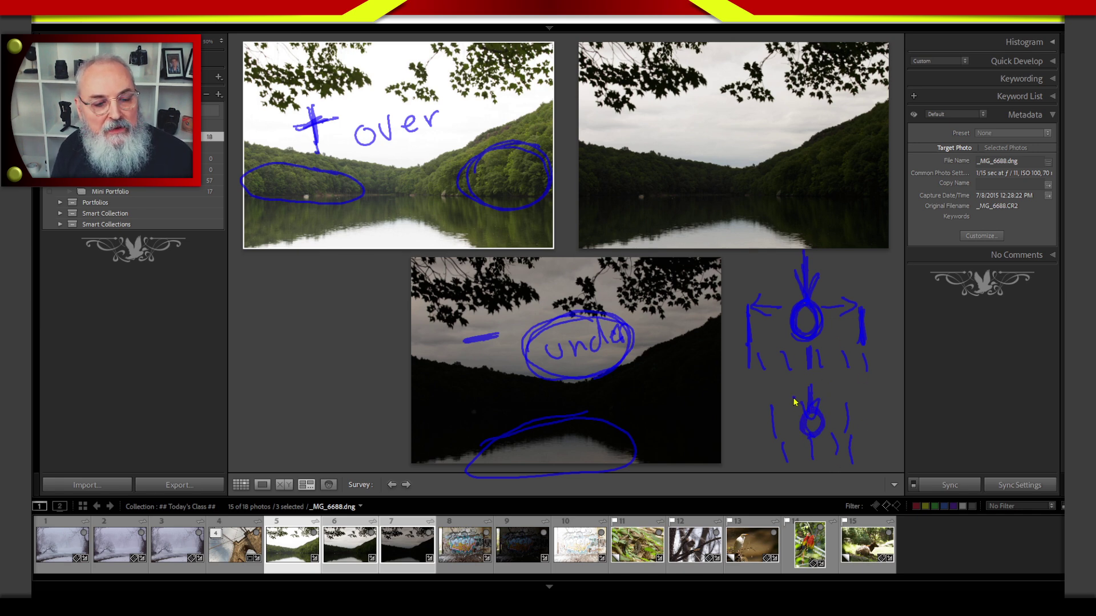
mouse_move(794, 401)
mouse_down()
mouse_move(755, 392)
mouse_move(735, 403)
mouse_move(737, 386)
mouse_move(729, 401)
mouse_move(754, 411)
mouse_up()
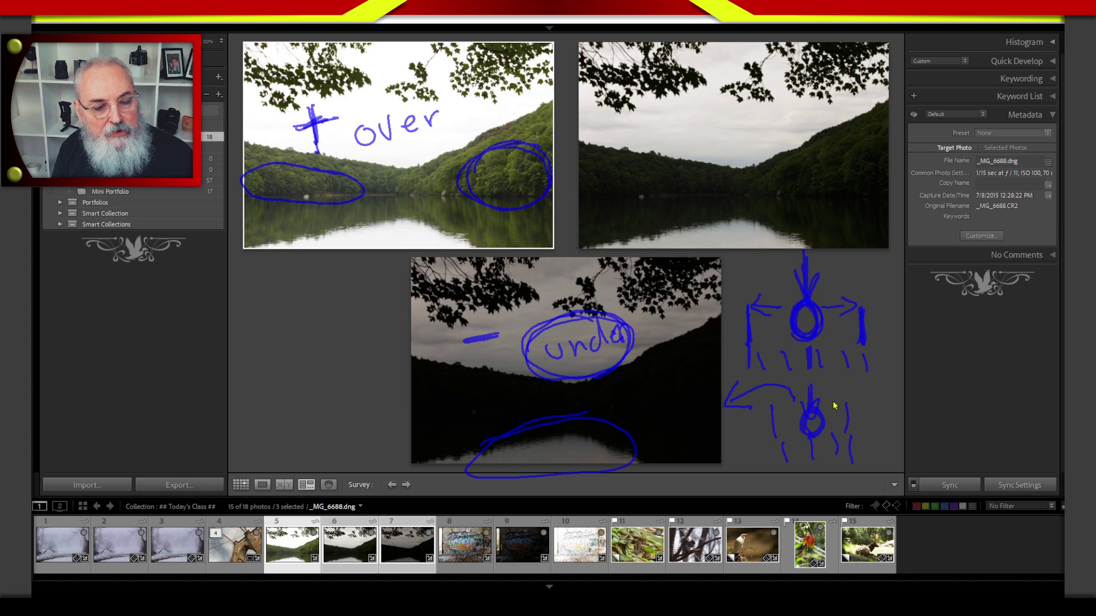
mouse_move(847, 395)
mouse_down()
mouse_move(868, 386)
mouse_move(863, 406)
mouse_up()
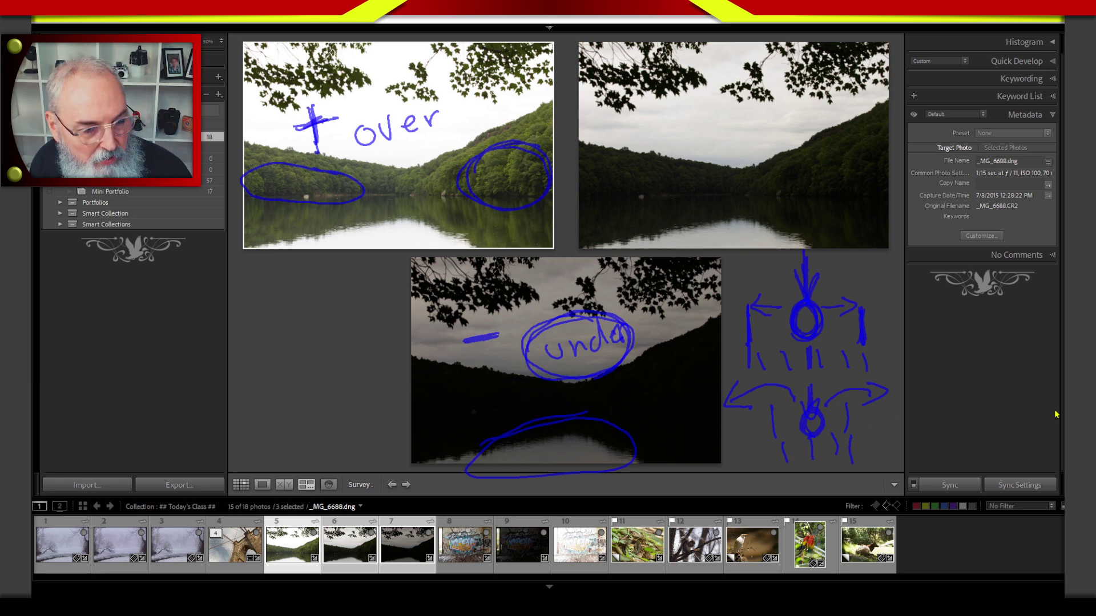
key(Escape)
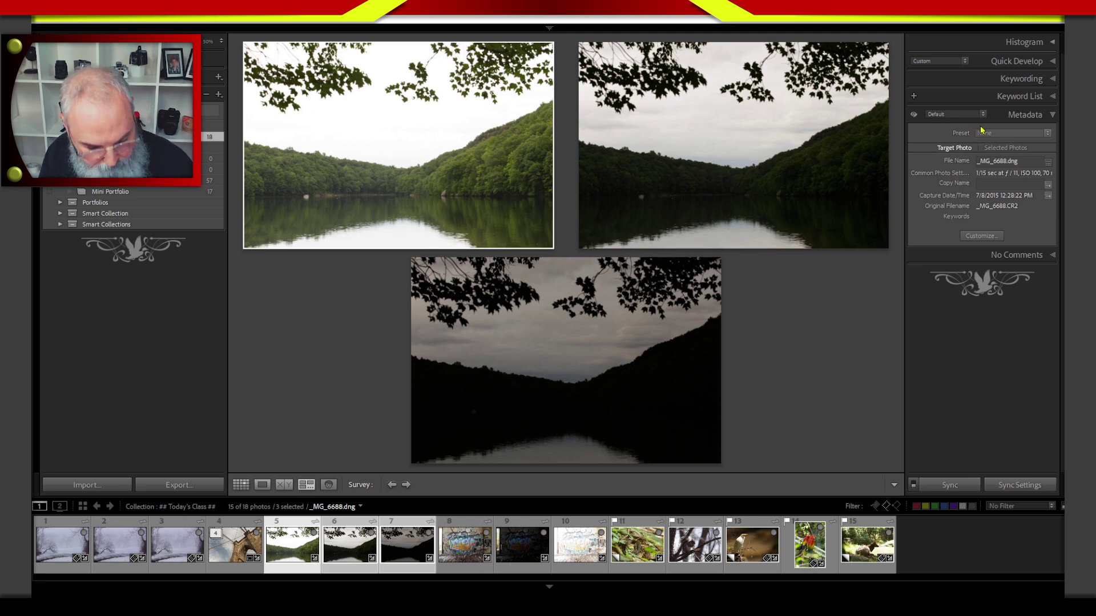
Step: Check the selected lake exposures in Develop and Survey views, and examine the profile choices for _MG_6688.dng
key(d)
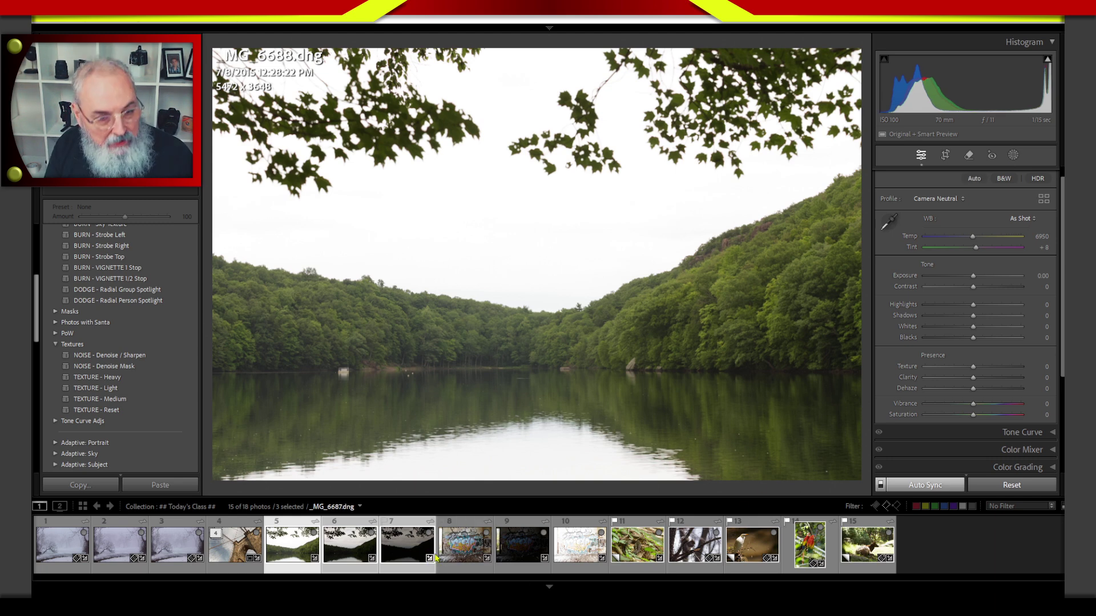
key(n)
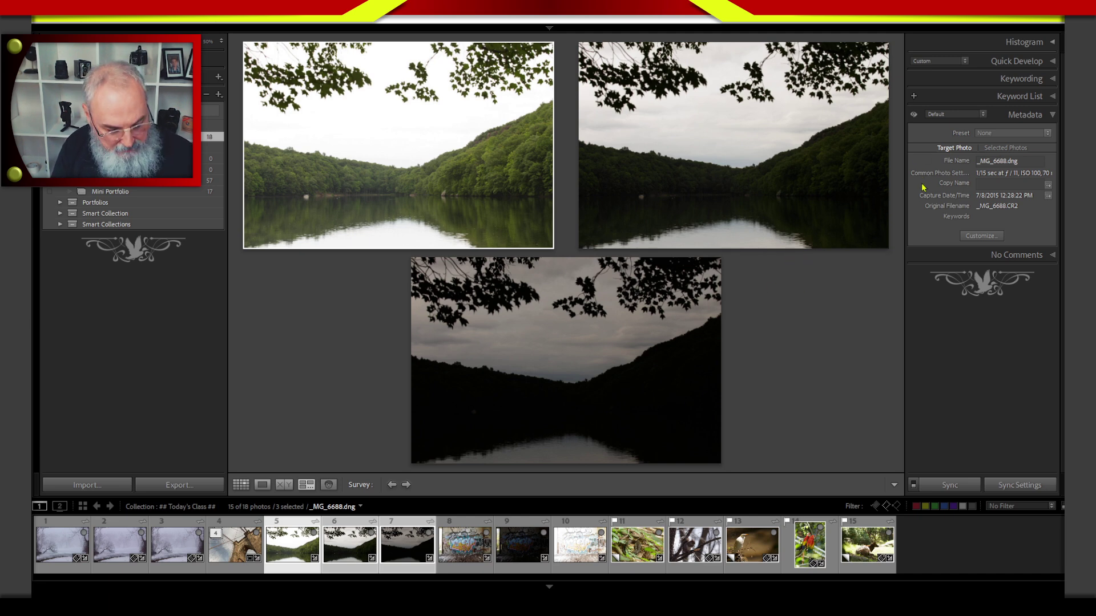
key(d)
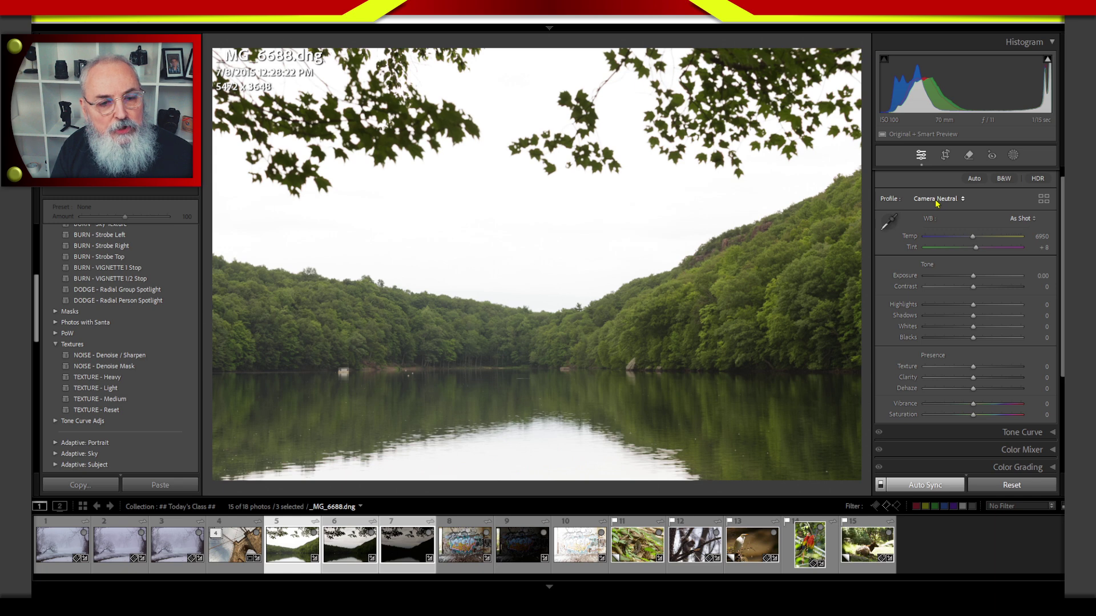
click(940, 202)
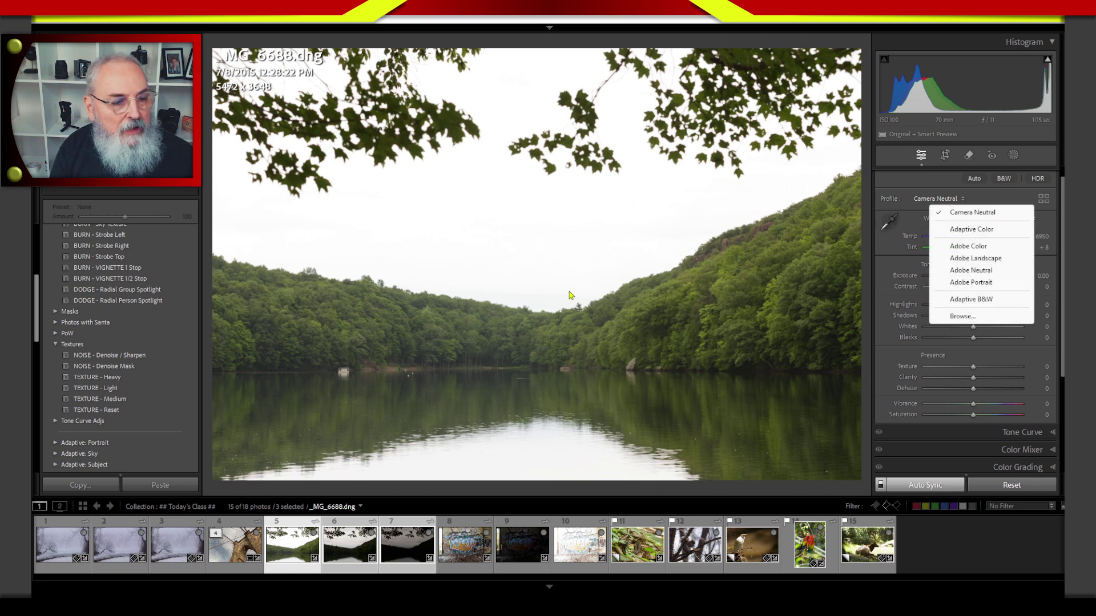
Step: Open an HDR merge preview of the three lake exposures and enable Auto Settings
right_click(342, 551)
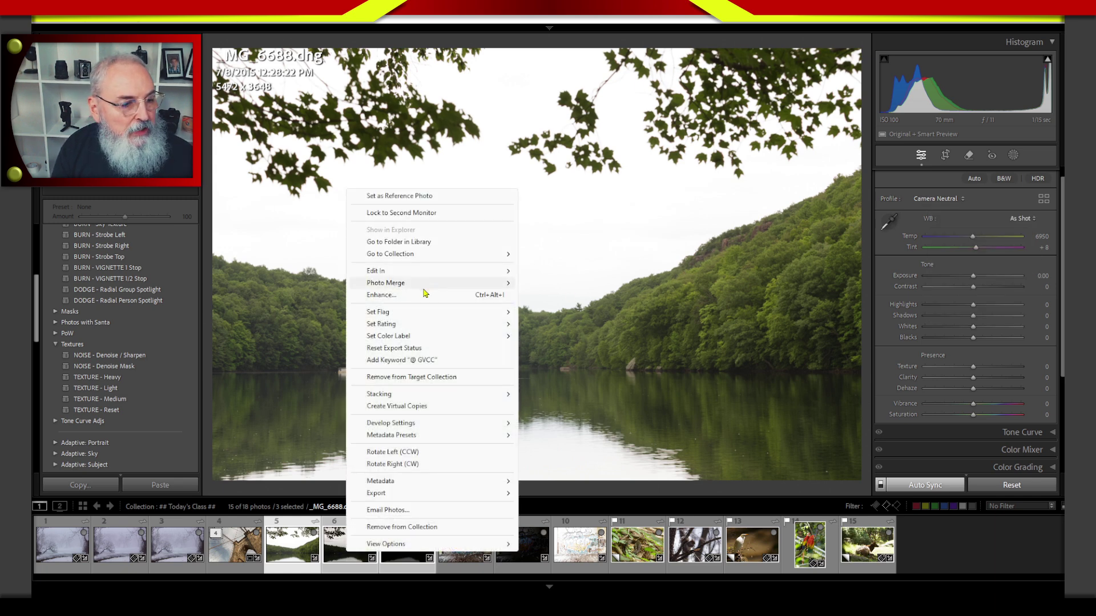
mouse_move(435, 283)
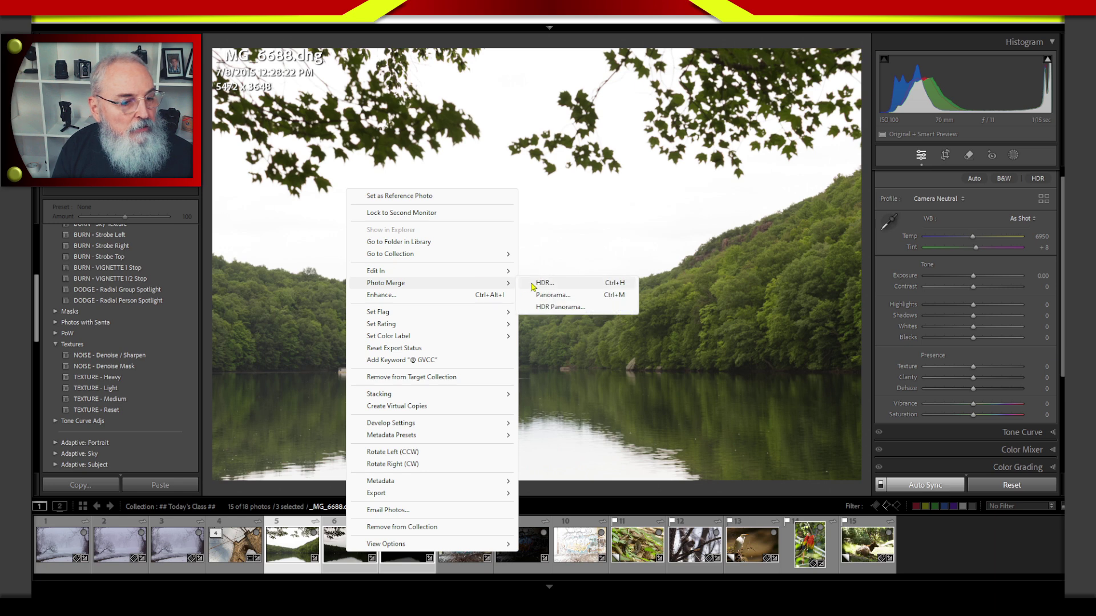
click(550, 283)
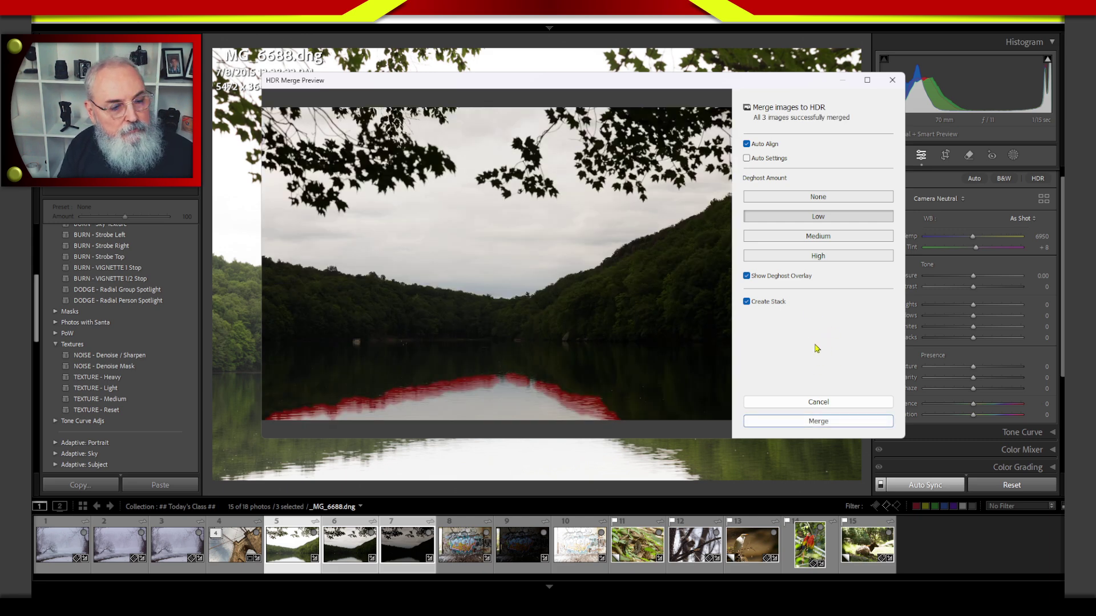
drag(781, 94, 914, 73)
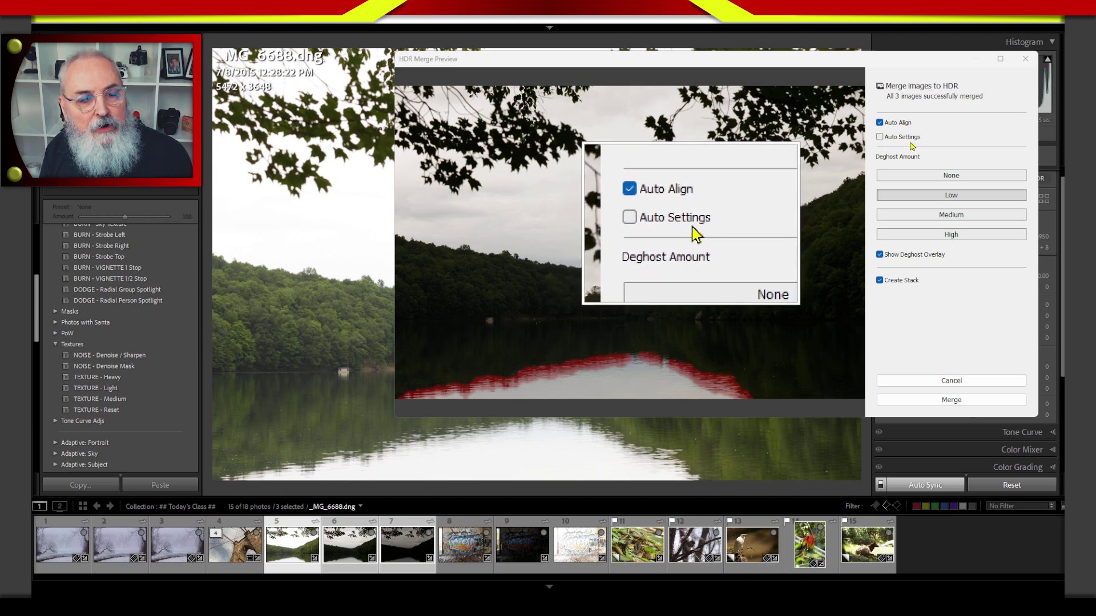
click(880, 137)
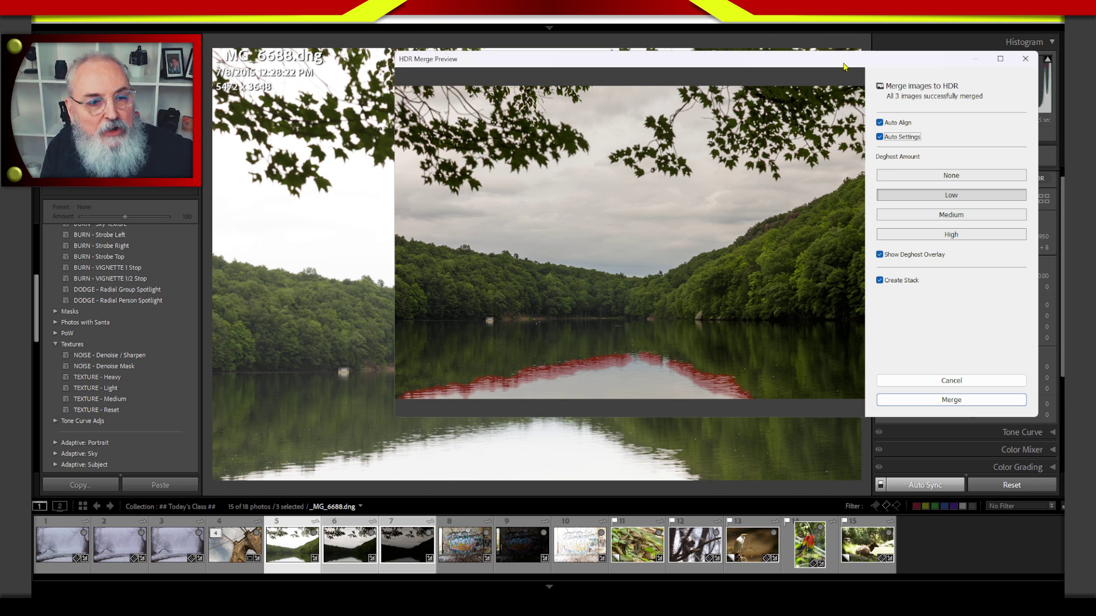
drag(844, 67, 734, 84)
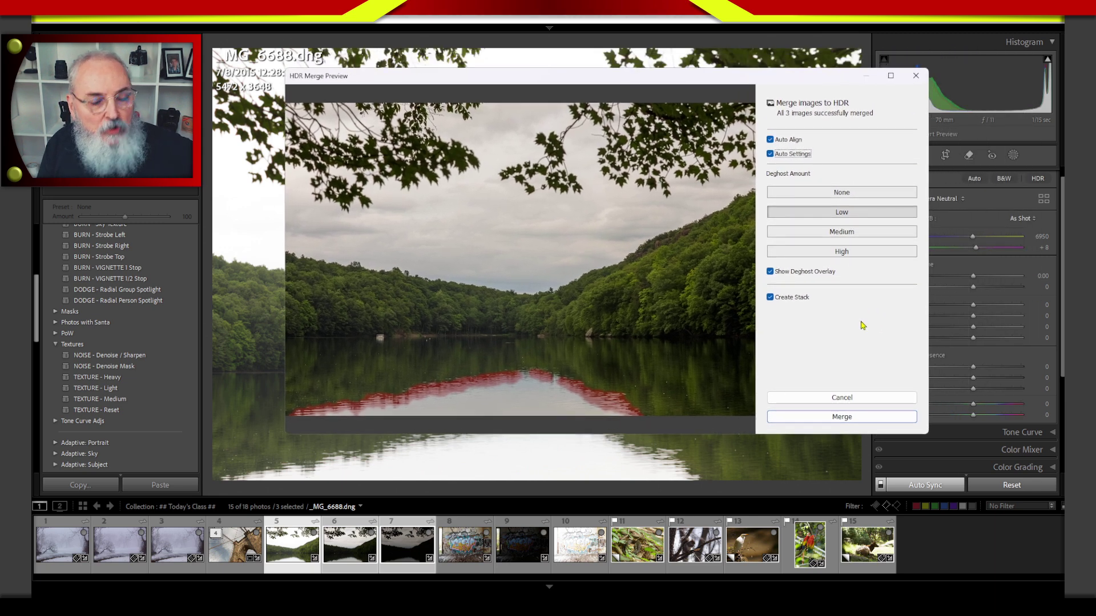
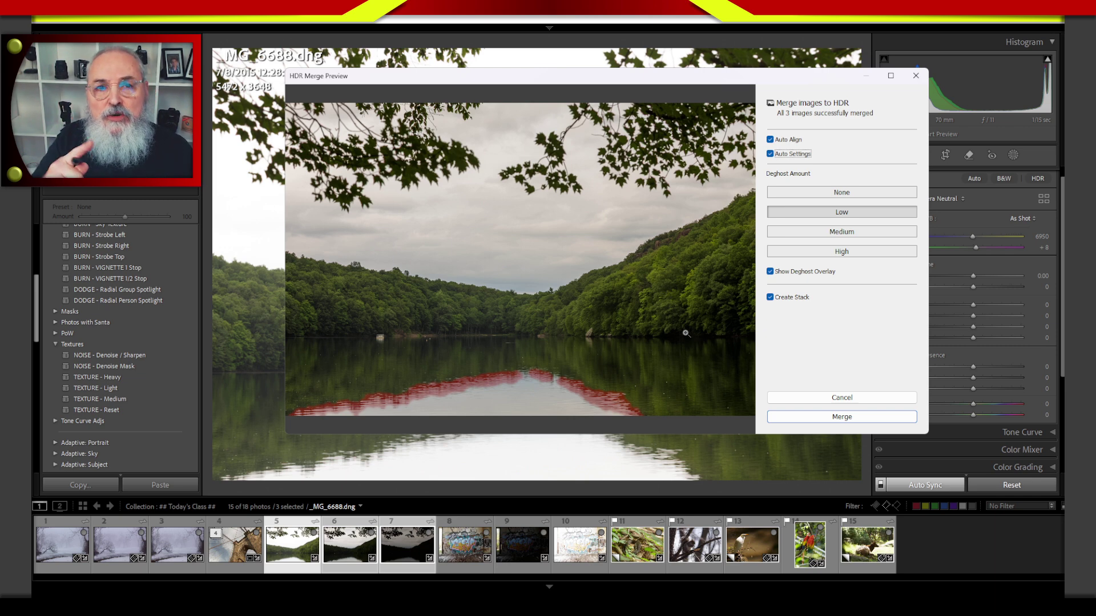
Step: Merge the three lake exposures to HDR and expand the resulting stack in the filmstrip
click(842, 417)
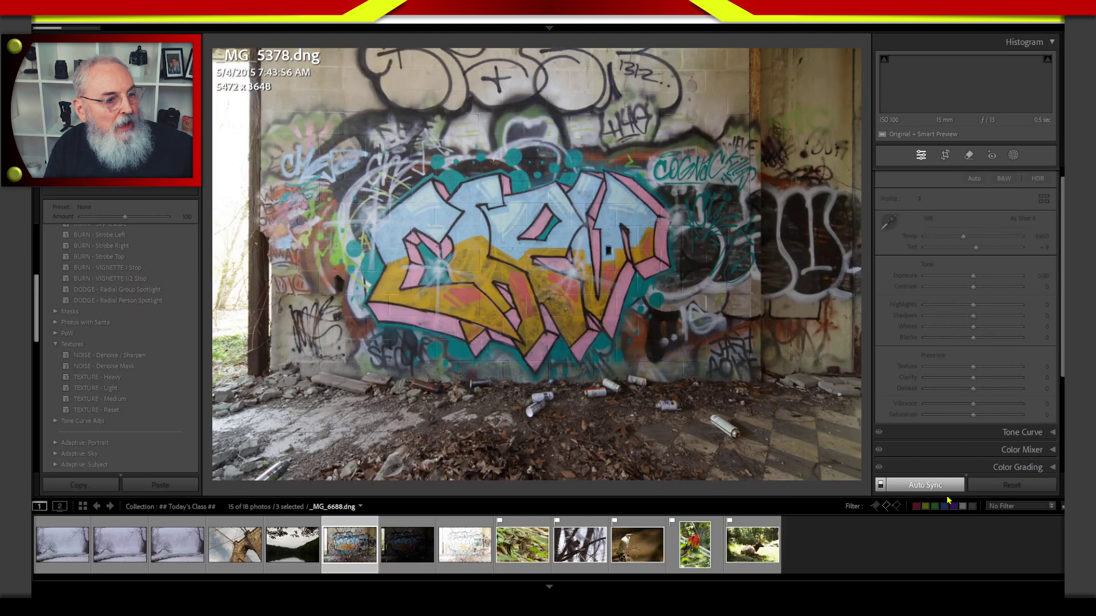
click(281, 548)
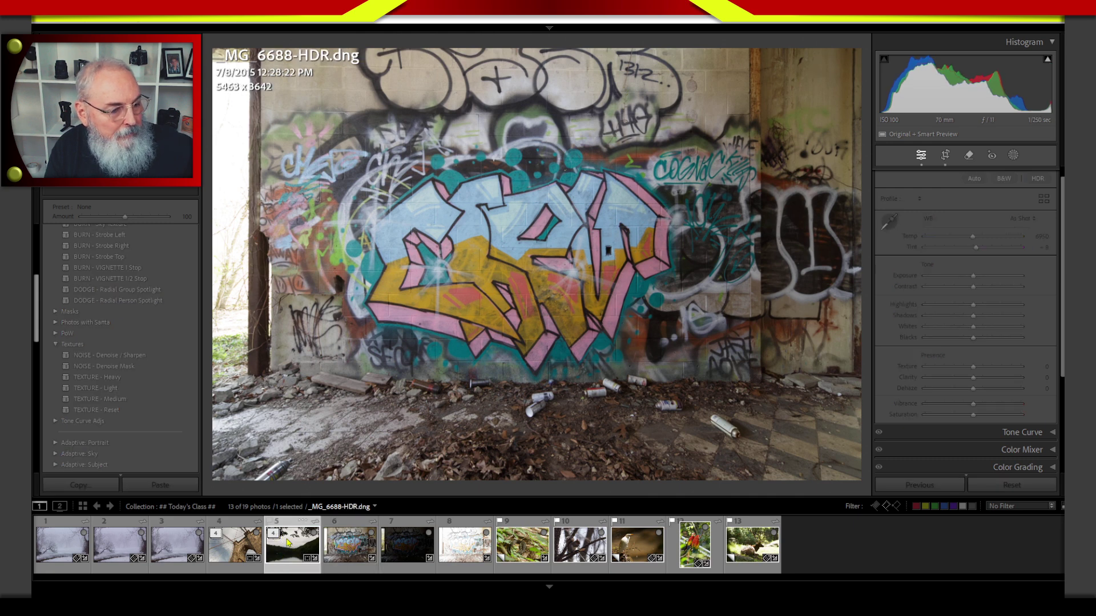
click(273, 533)
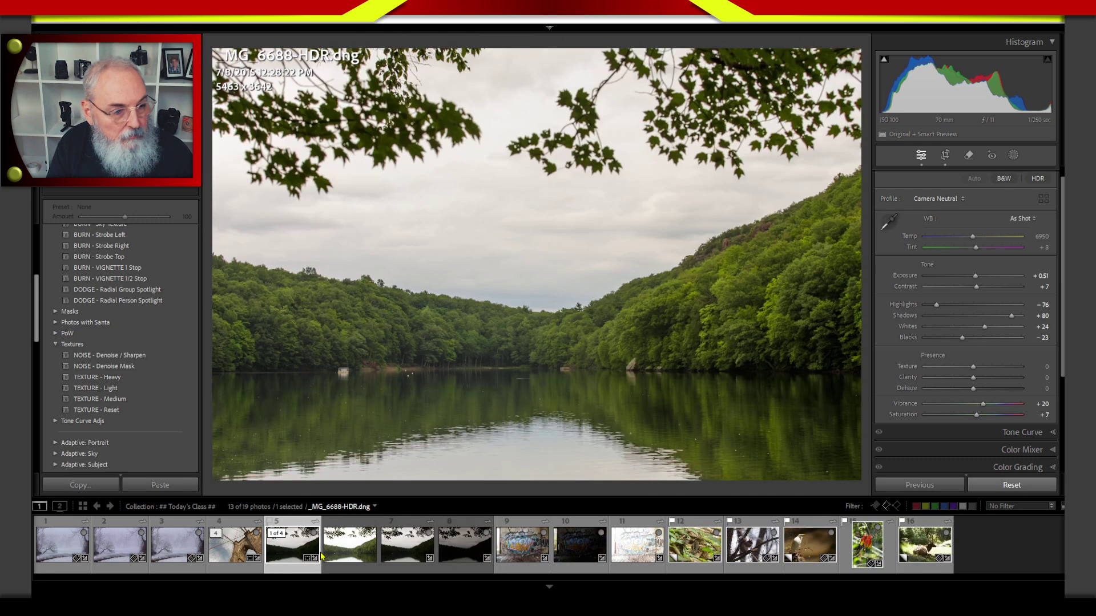
Step: Check _MG_6688-HDR.dng in the Library, and set its Highlights to −70 and Dehaze to +14 in Develop
key(n)
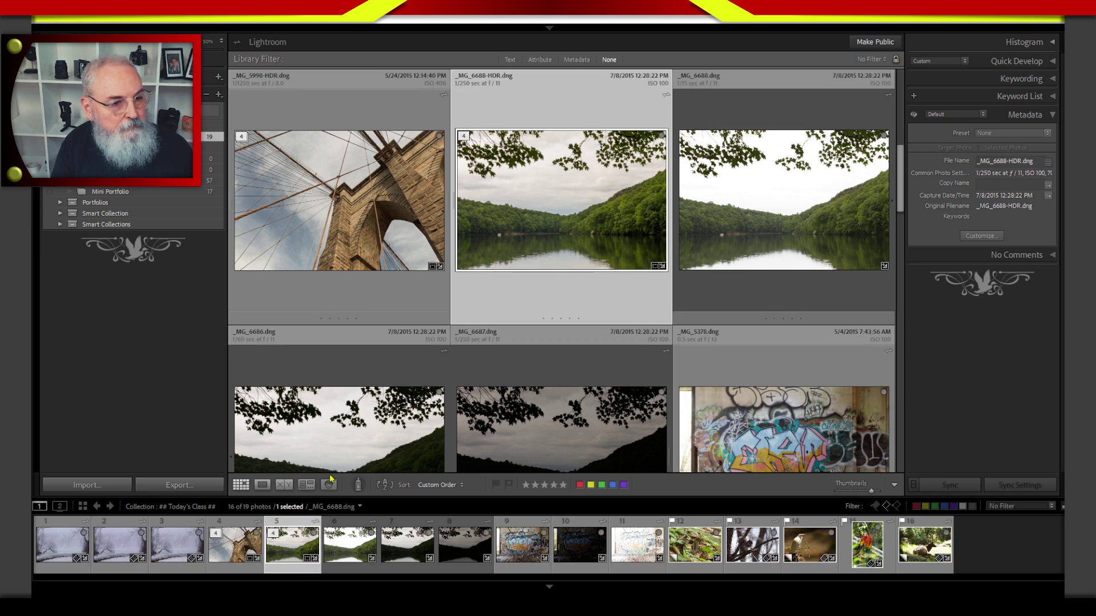
key(e)
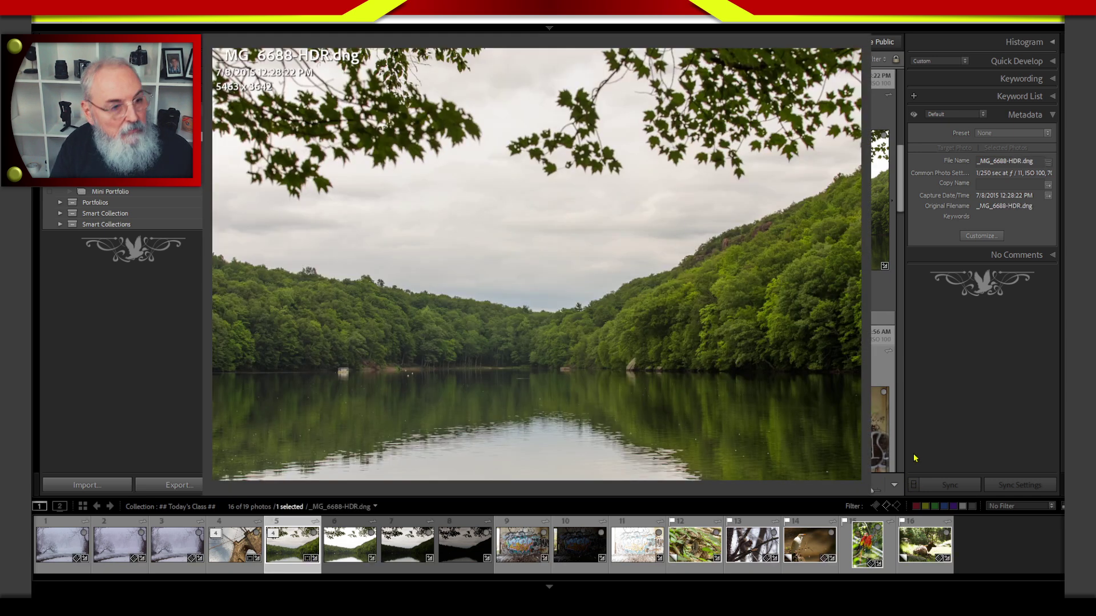
key(d)
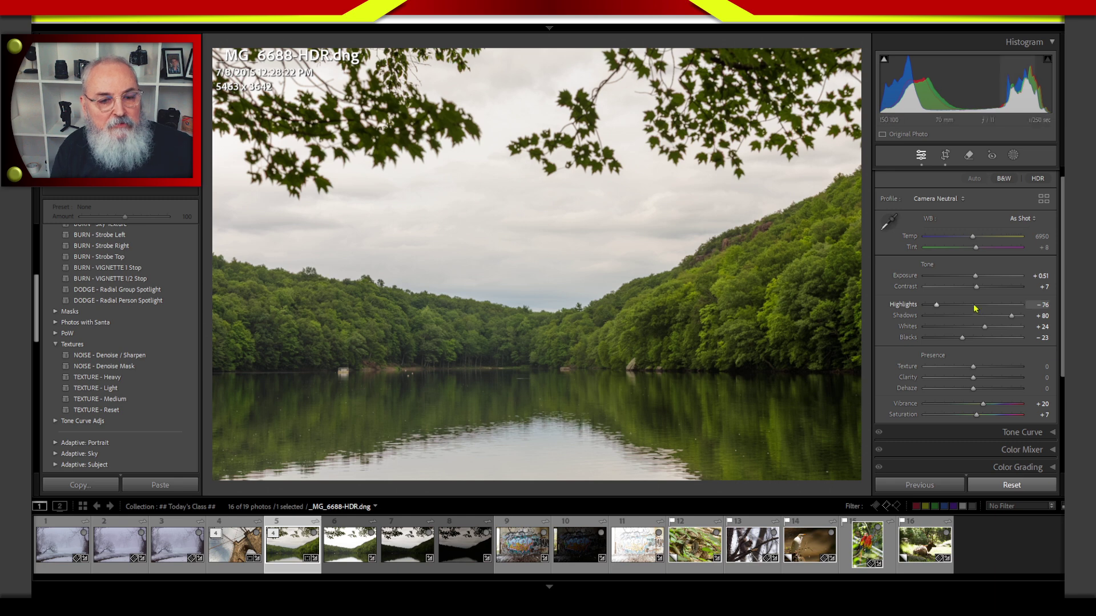
click(937, 305)
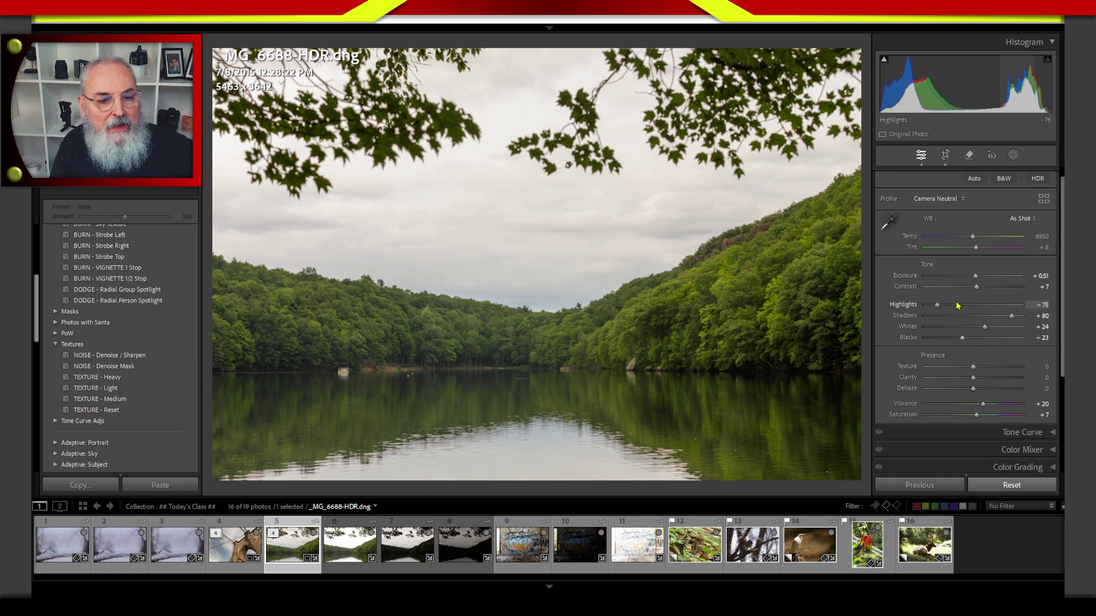
drag(958, 305, 938, 305)
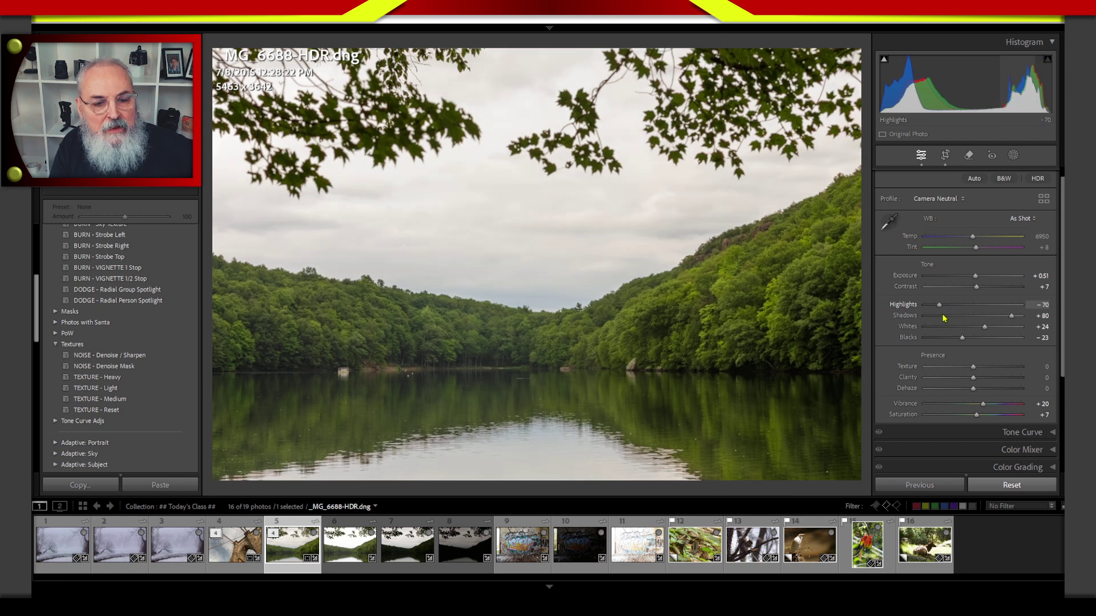
click(989, 388)
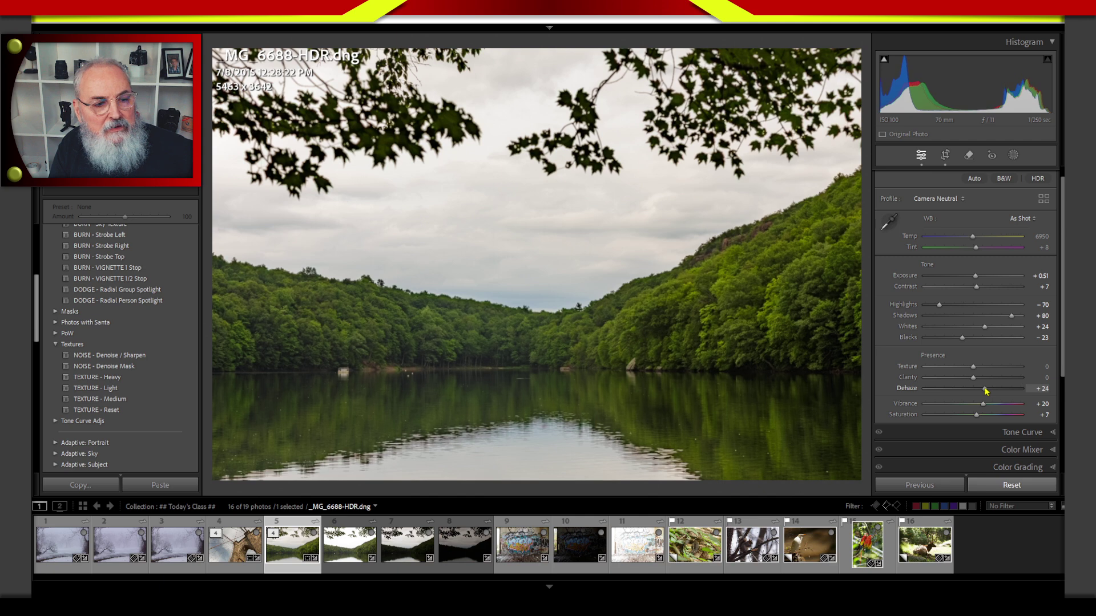
drag(989, 393, 984, 402)
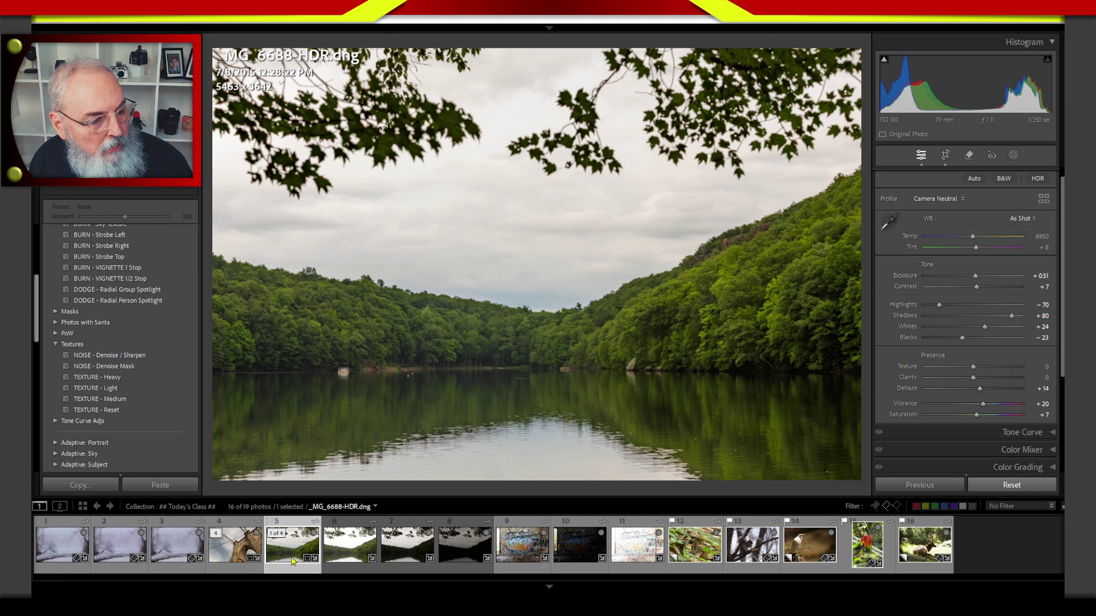
Step: Check the individual lake exposures and apply the Adobe Landscape profile to the middle exposure, _MG_6686.dng
click(419, 552)
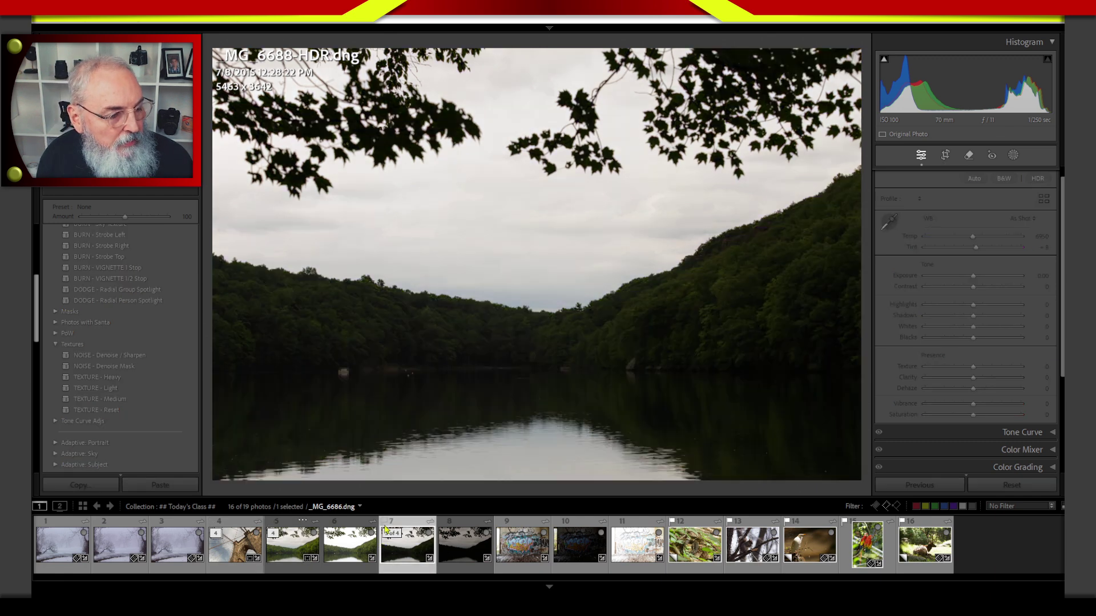
click(358, 560)
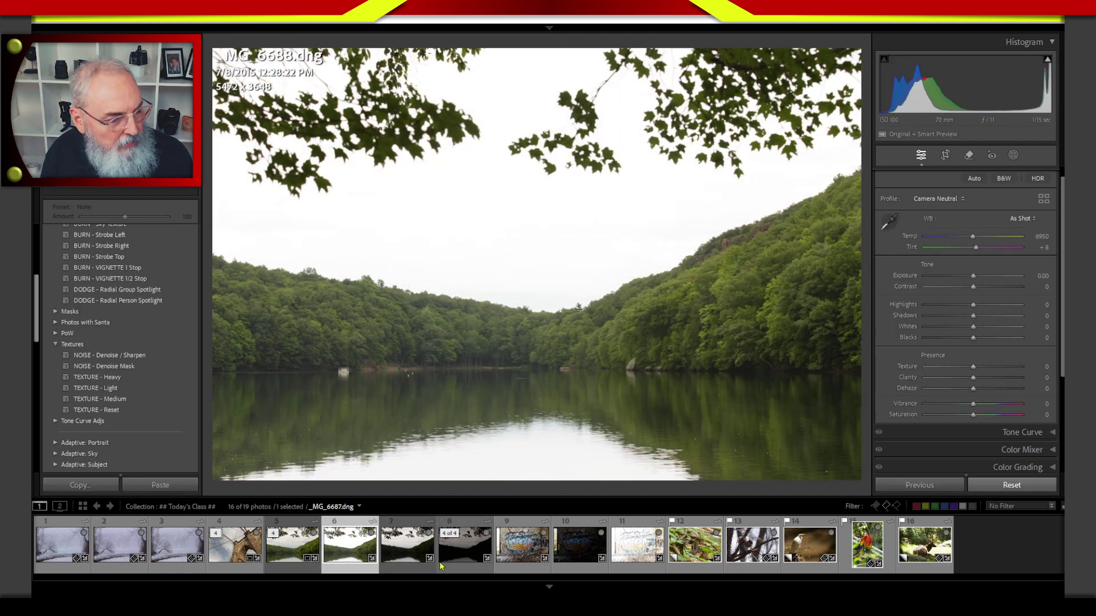
click(399, 558)
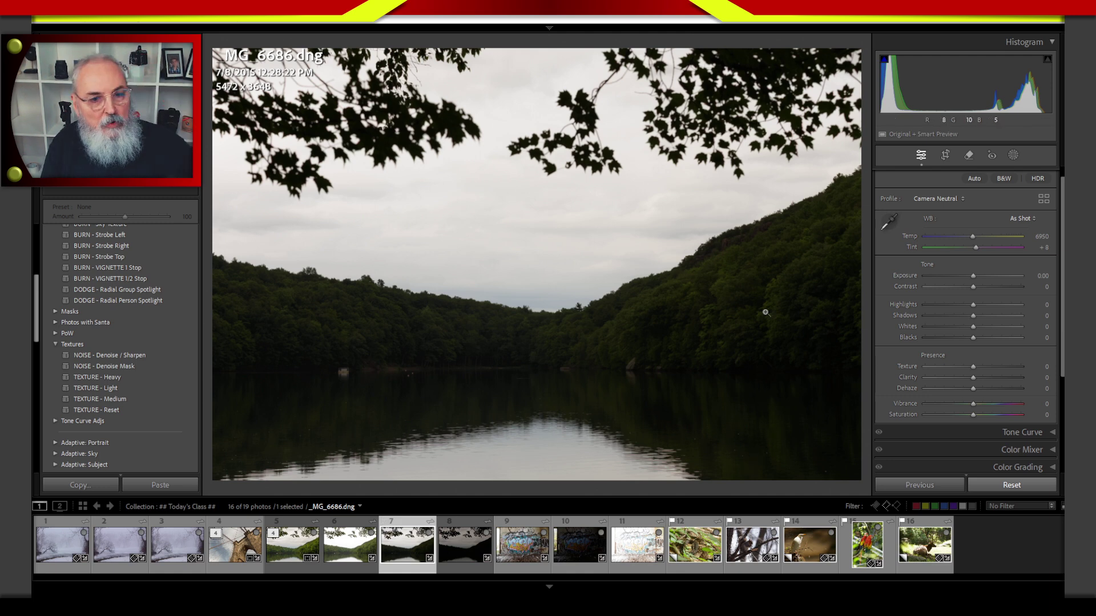
click(945, 200)
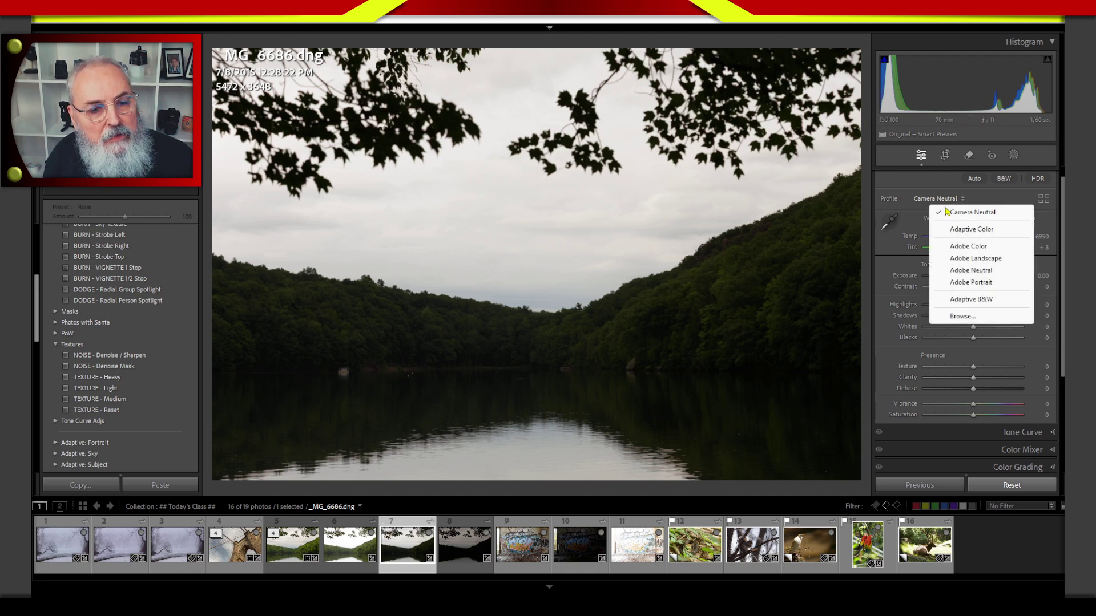
click(969, 260)
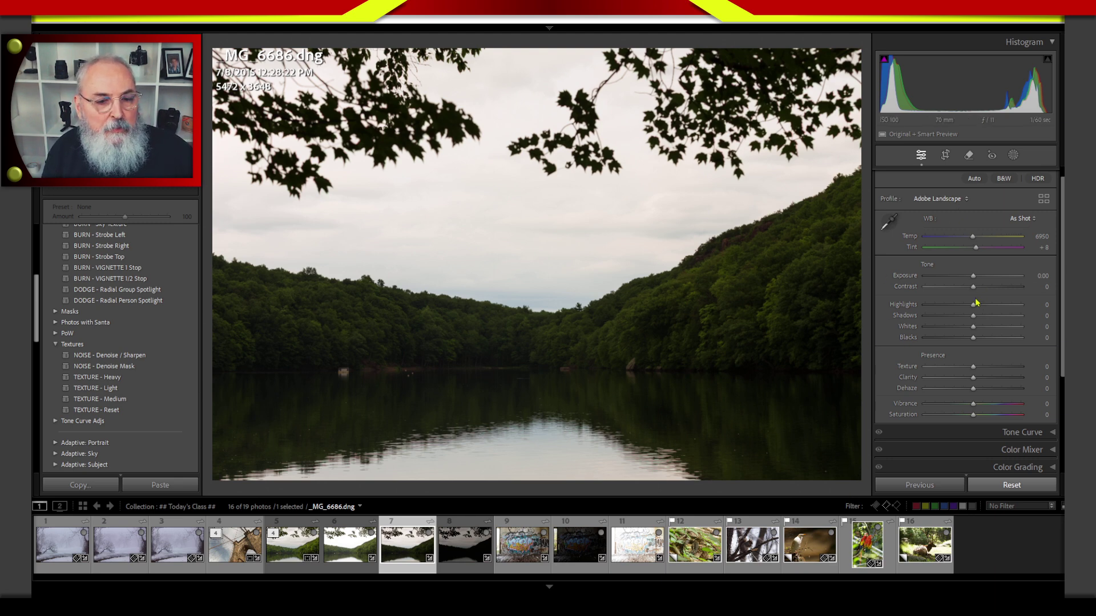
Step: Adjust the tone of _MG_6686.dng: Exposure +0.28, Contrast +17, Highlights −83, Shadows +43, Whites +14, Blacks −1
drag(973, 306, 983, 332)
drag(974, 287, 980, 282)
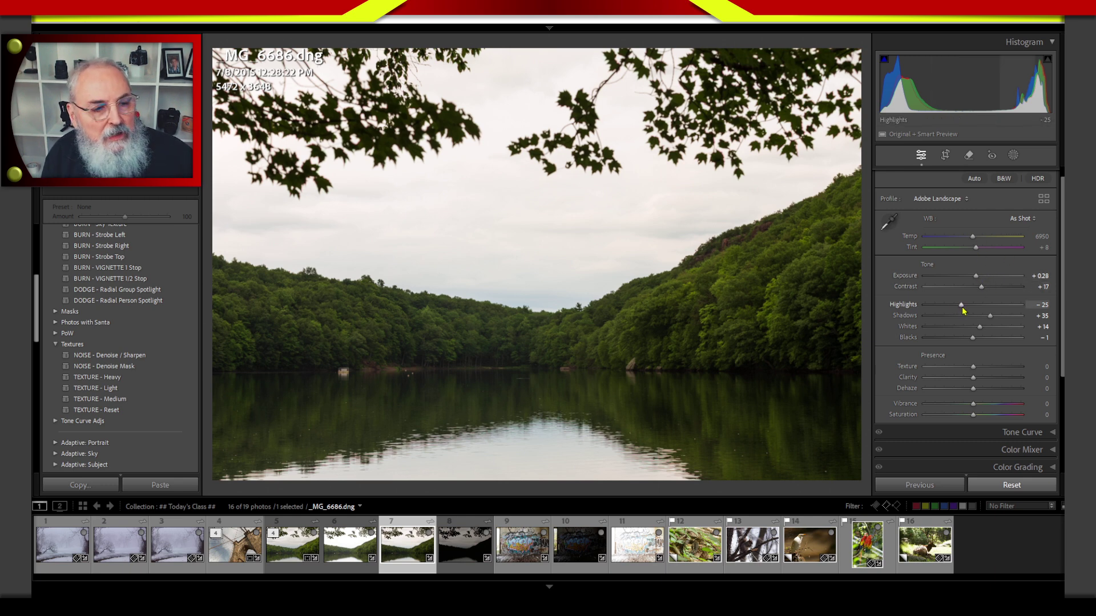
drag(959, 308, 997, 320)
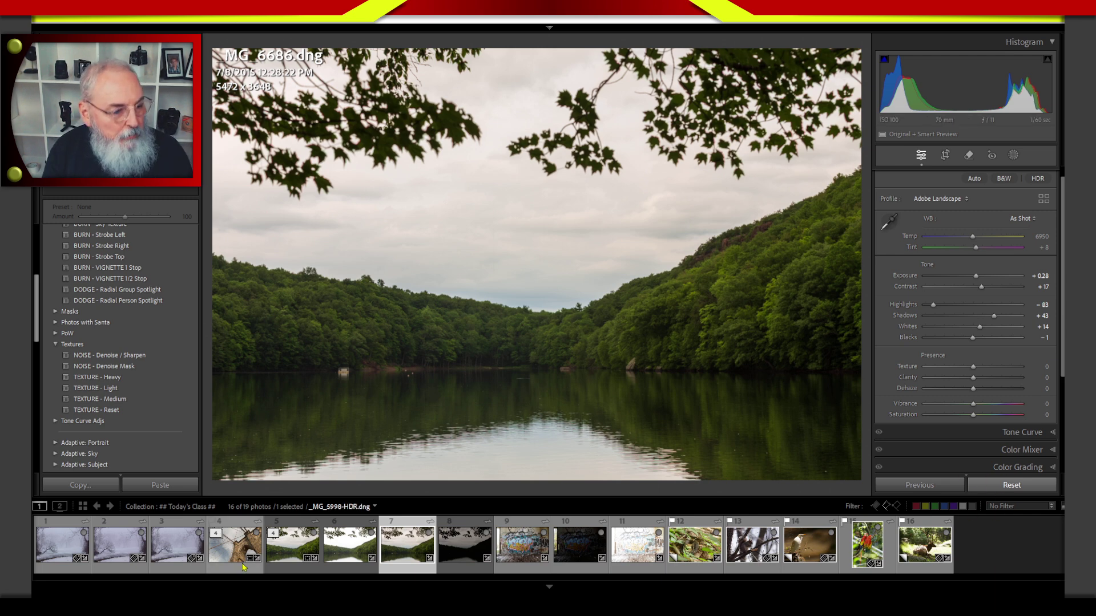
Step: Check _MG_6686.dng against the HDR merge and push its Exposure to +0.85, Contrast +33, Highlights −94 and Whites +15
click(288, 554)
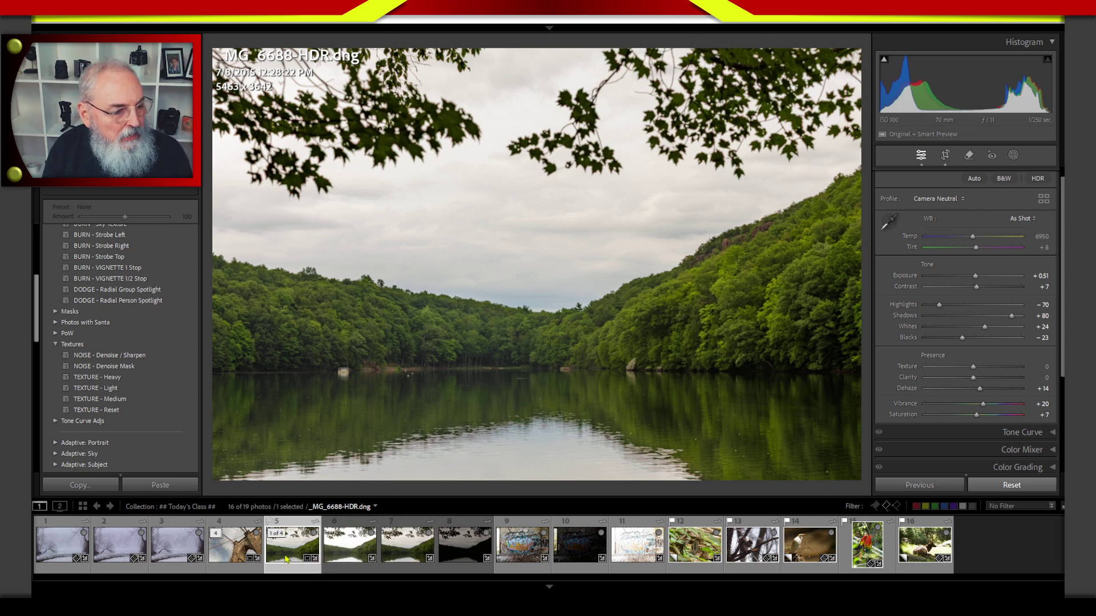
click(337, 554)
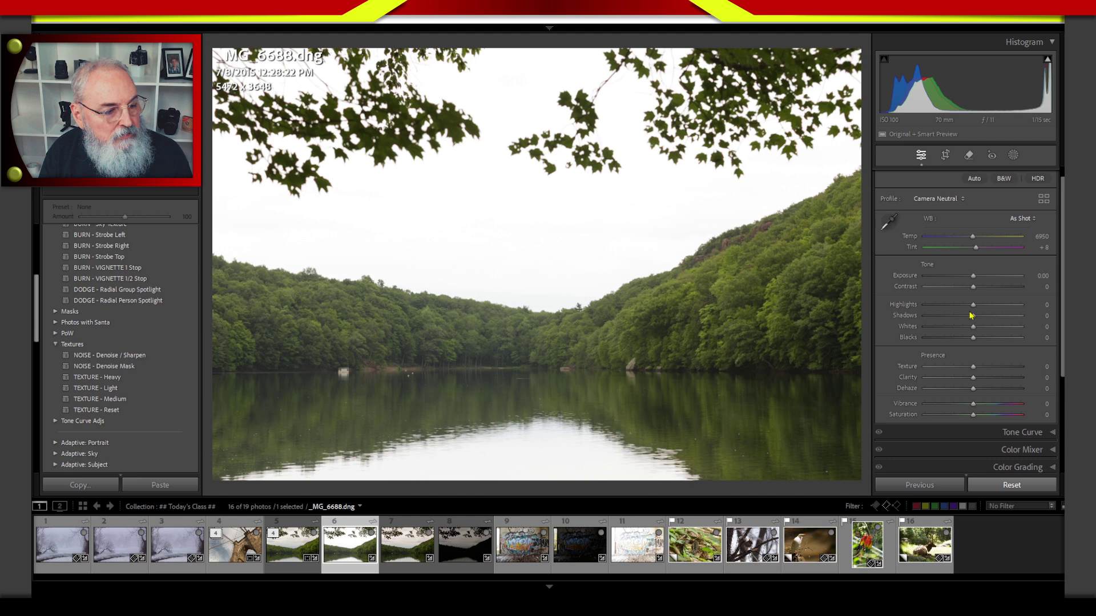
click(407, 550)
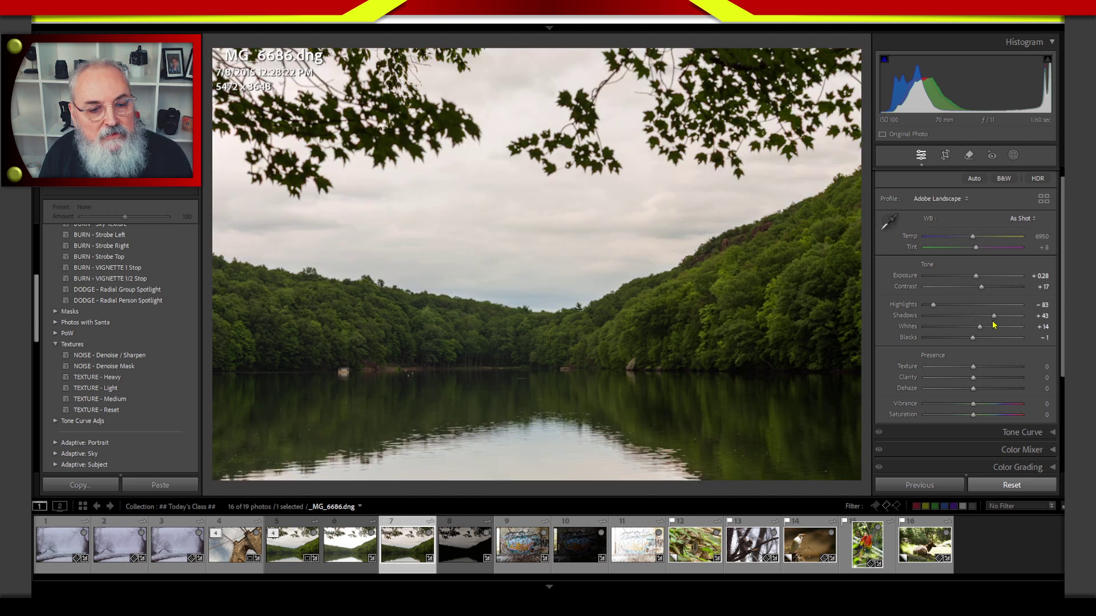
drag(976, 280, 991, 286)
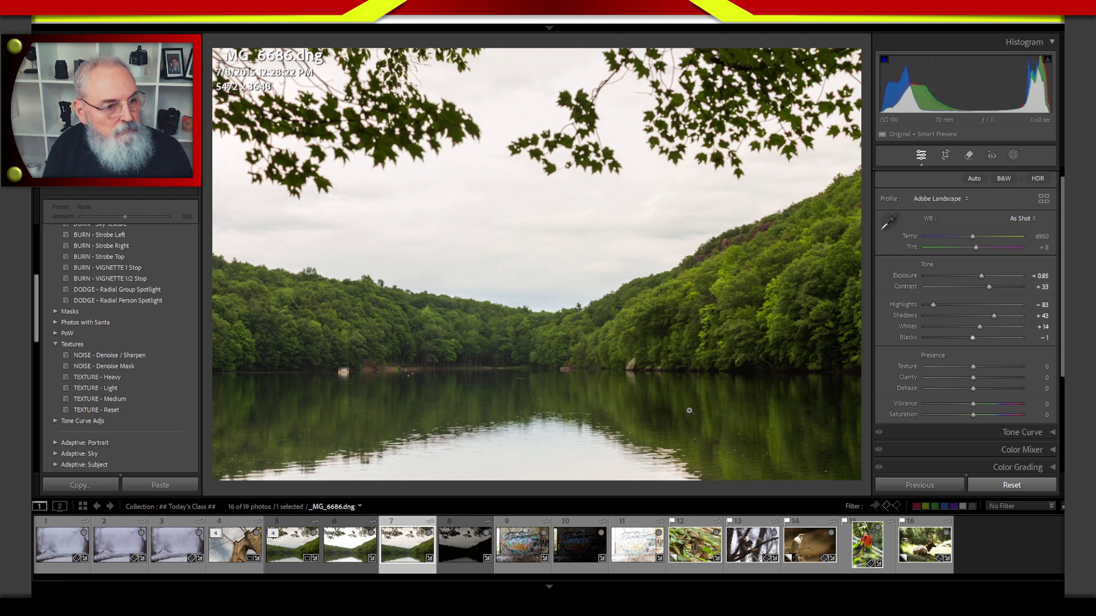
drag(933, 305, 980, 327)
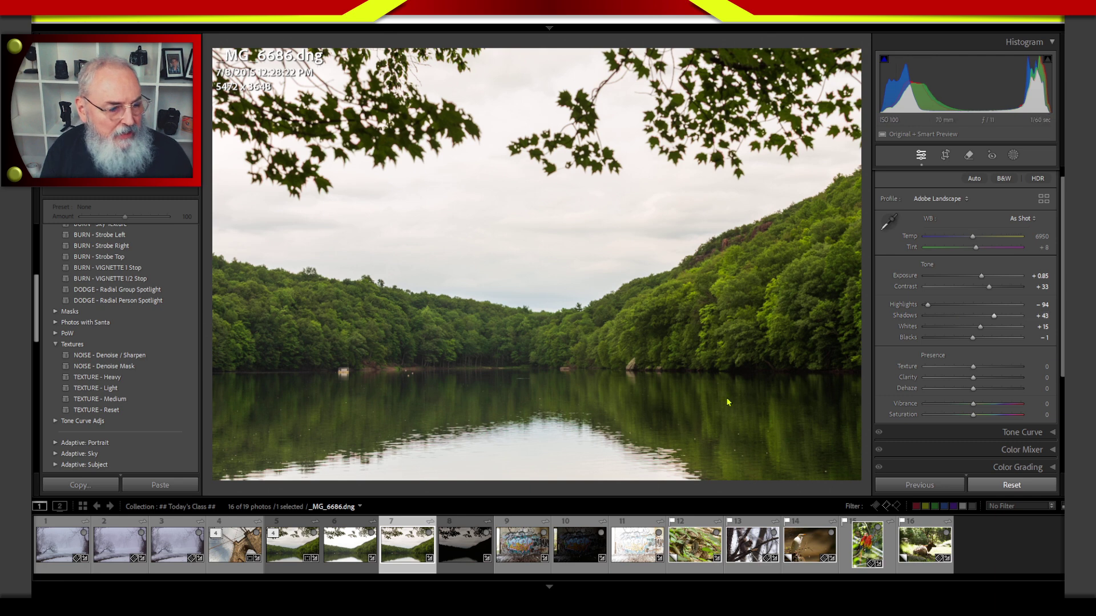
Step: Compare _MG_6688-HDR.dng with _MG_6686.dng in Survey view, temporarily labelling them "HDR" and "Pushed" with handwritten annotations
ctrl+click(286, 552)
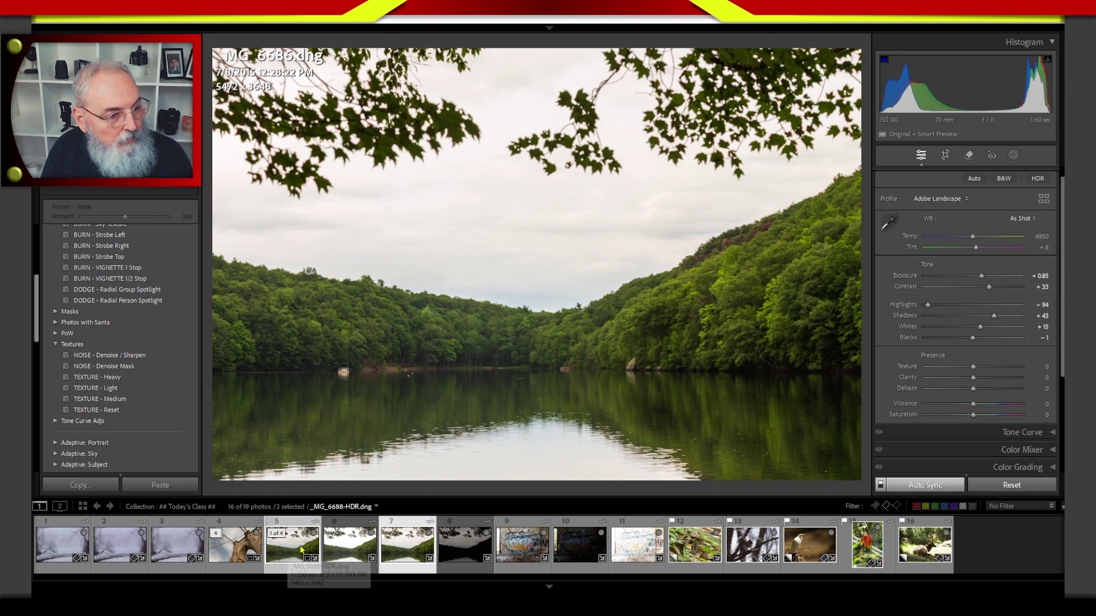
key(n)
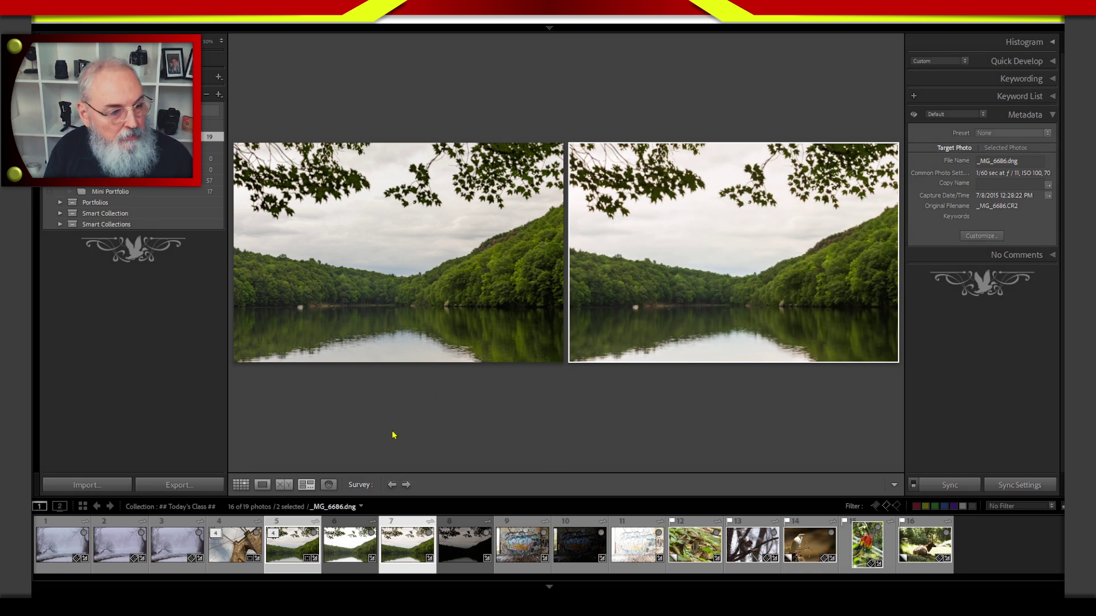
mouse_move(344, 382)
mouse_down()
mouse_move(346, 425)
mouse_move(372, 420)
mouse_up()
mouse_move(345, 411)
mouse_down()
mouse_move(371, 402)
mouse_move(398, 416)
mouse_up()
mouse_move(391, 378)
mouse_down()
mouse_move(420, 391)
mouse_move(400, 417)
mouse_up()
mouse_move(447, 389)
mouse_down()
mouse_move(454, 418)
mouse_move(498, 412)
mouse_up()
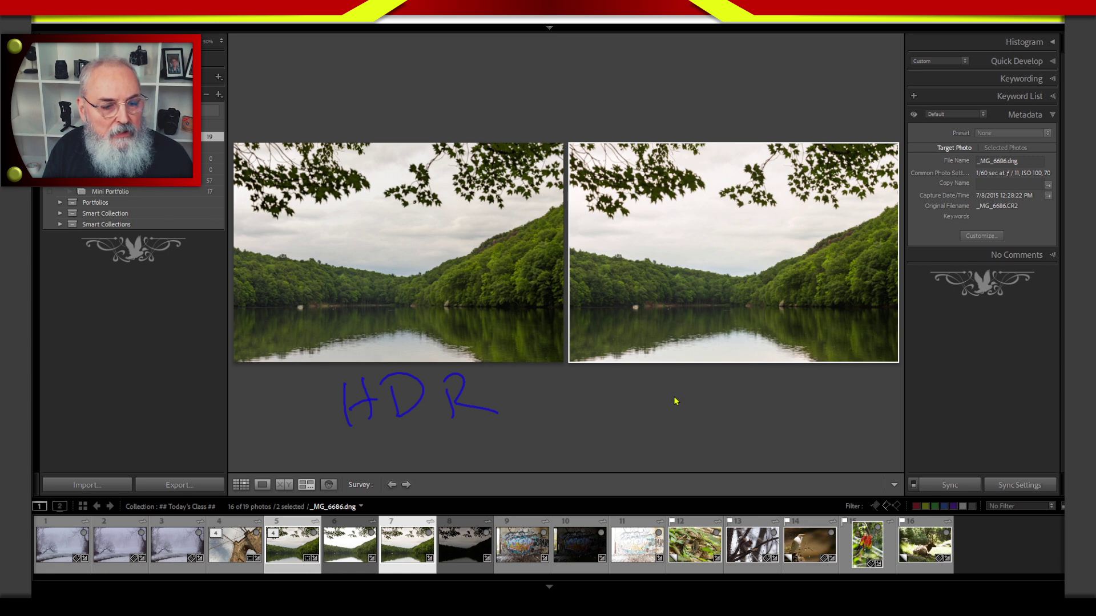
drag(673, 426, 730, 425)
mouse_move(754, 386)
mouse_down()
mouse_move(763, 418)
mouse_move(799, 422)
mouse_up()
drag(822, 402, 826, 414)
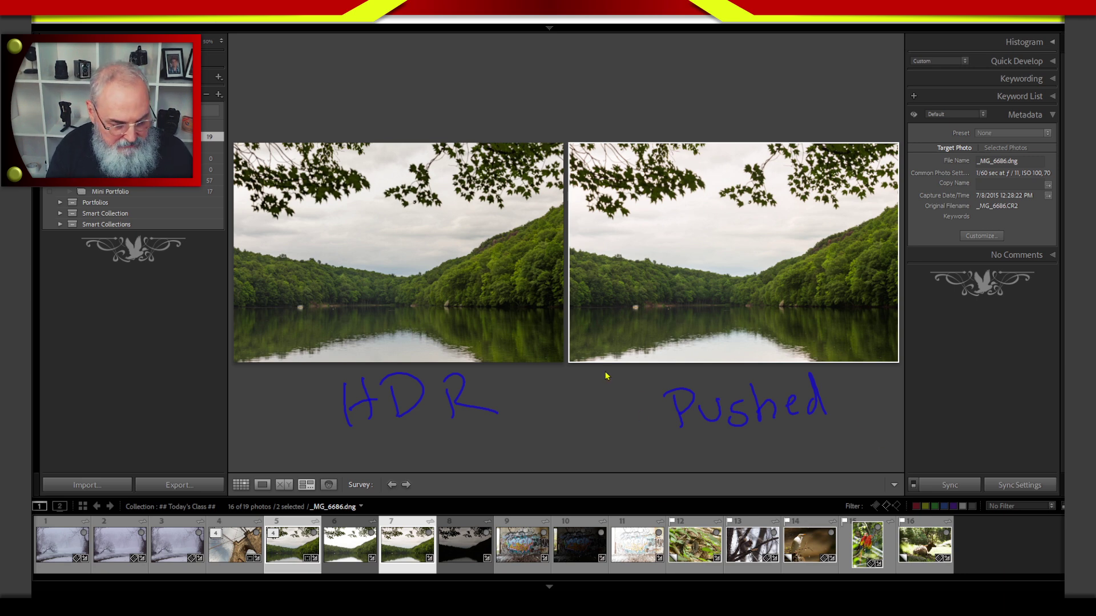
key(Escape)
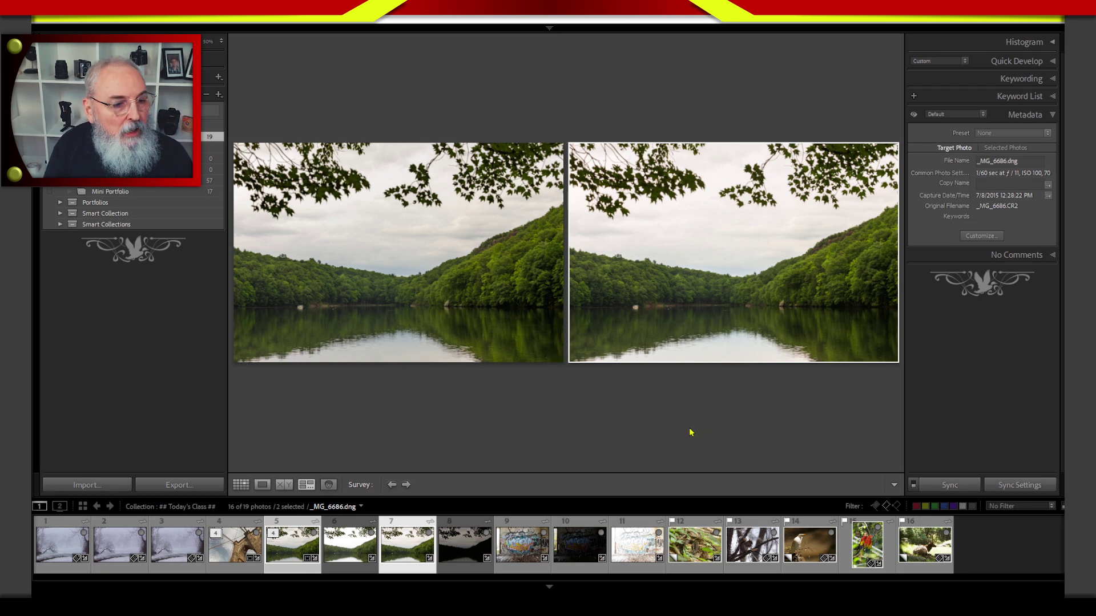
Step: Compare the hillside of both photos up close in Develop, and set the HDR merge's Highlights to −100, Shadows +86 and Whites −66
key(d)
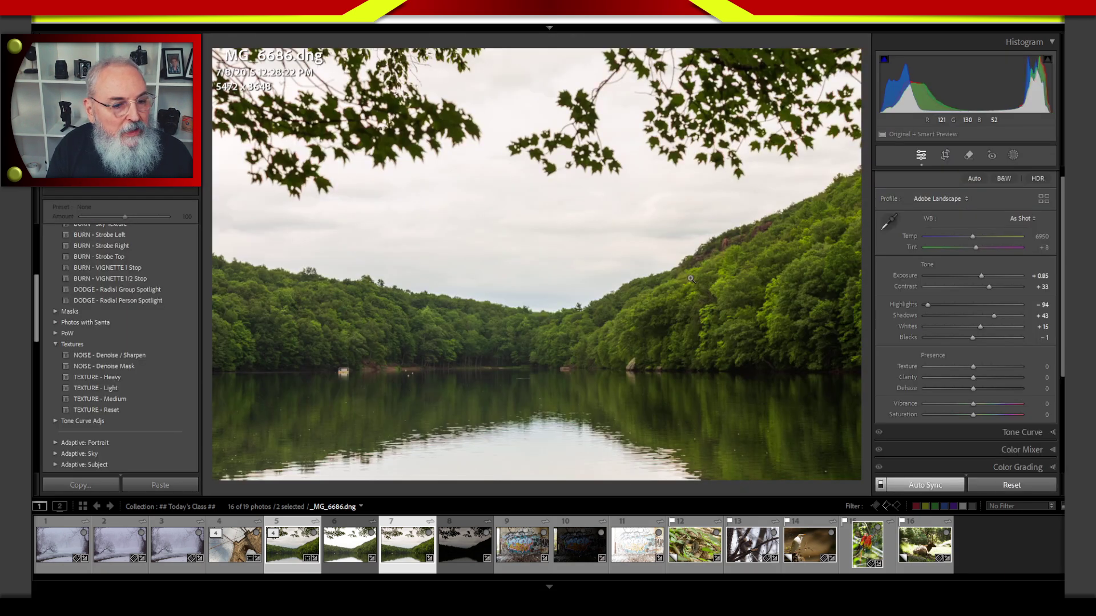
click(705, 250)
drag(721, 255, 509, 324)
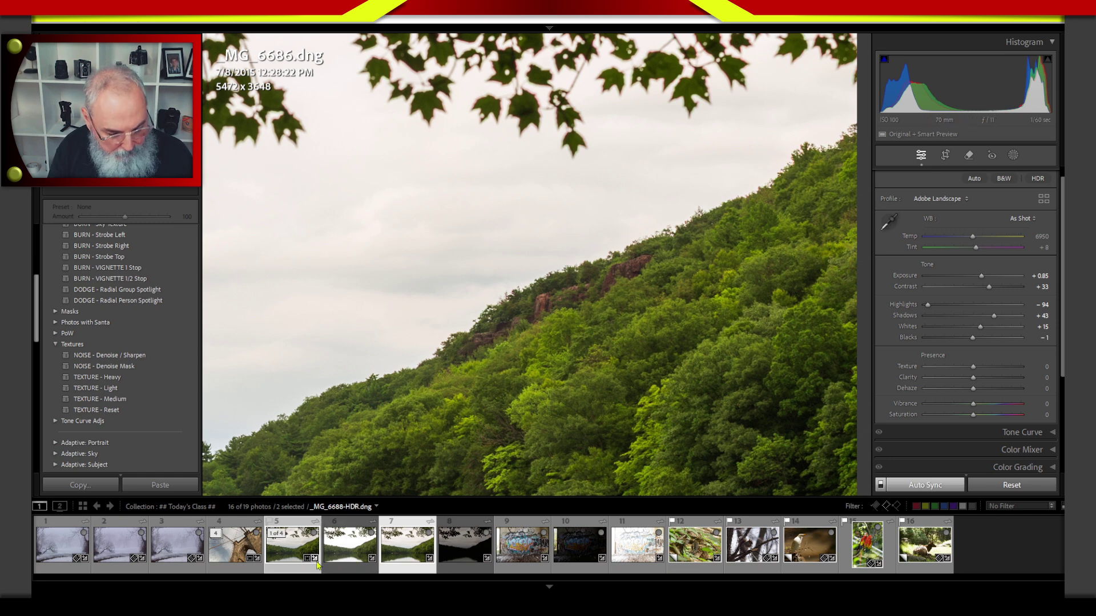
click(289, 553)
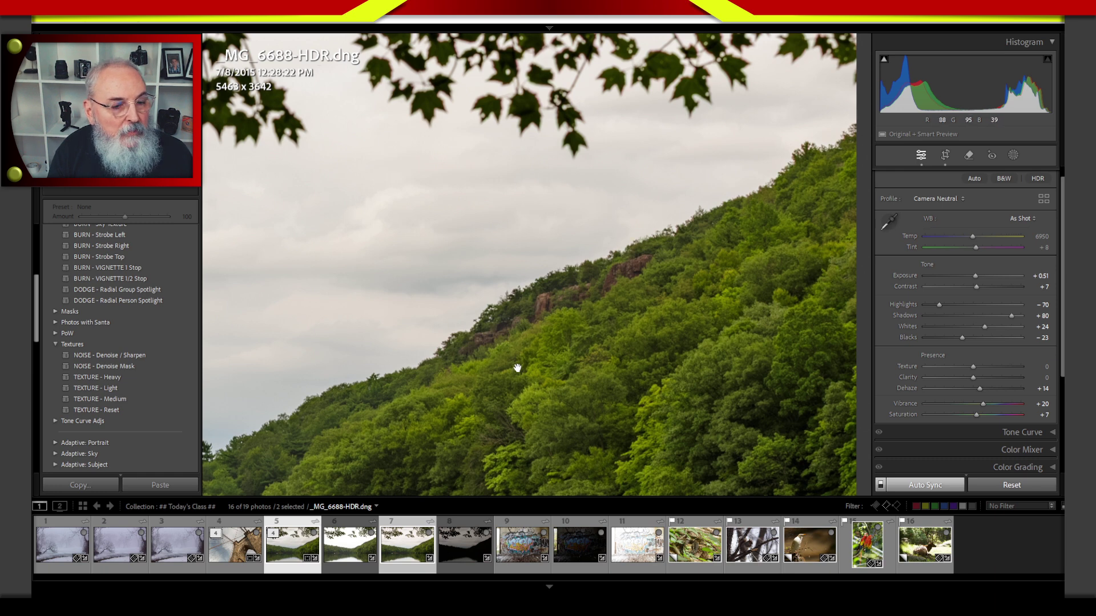
drag(939, 306, 915, 317)
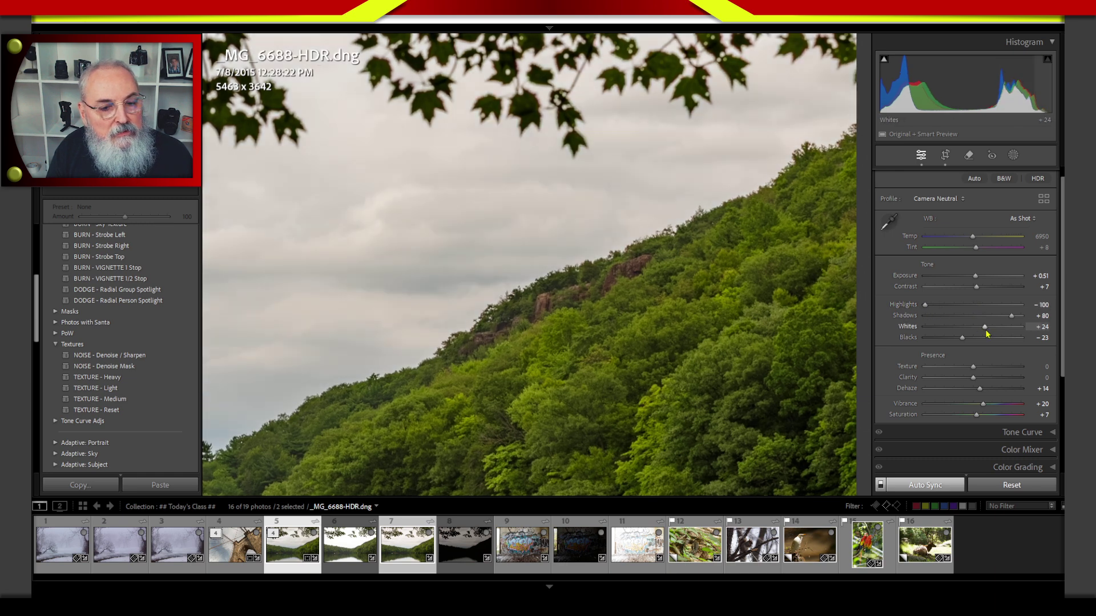
drag(980, 328, 1008, 315)
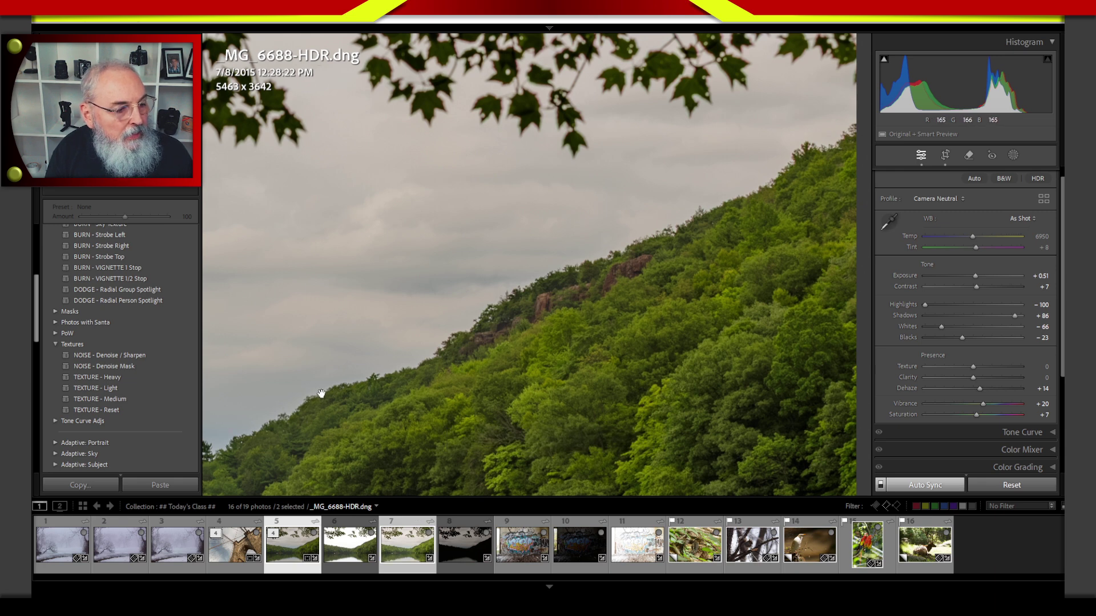
Step: Circle the ridge line where the trees meet the sky in the HDR merge, and add an arrow labelled "Brighten"
drag(325, 451, 683, 314)
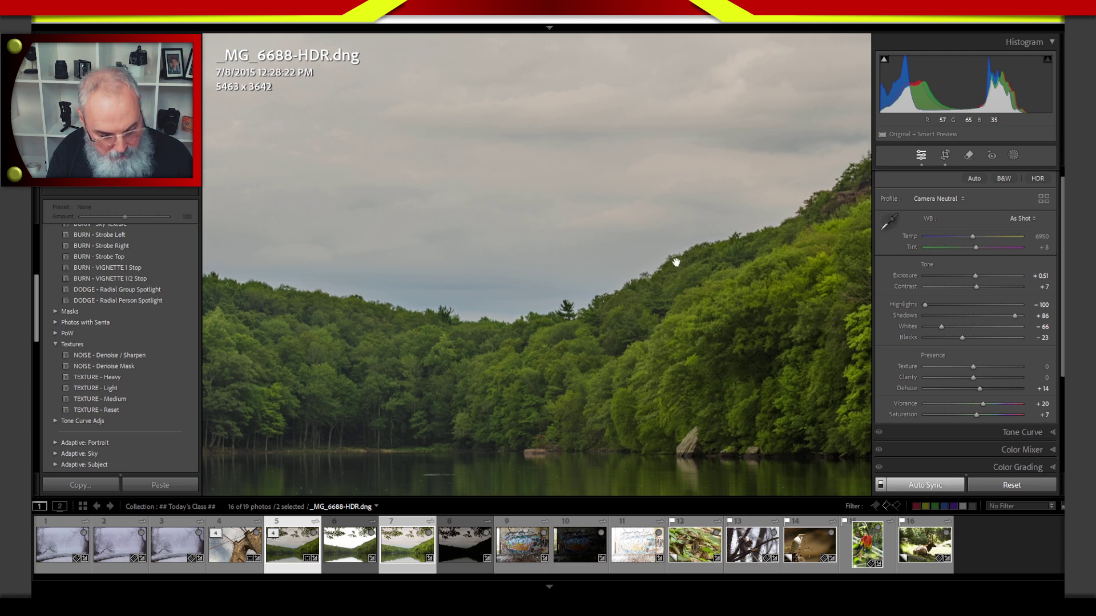
mouse_move(742, 197)
mouse_down()
mouse_move(626, 237)
mouse_move(740, 289)
mouse_move(661, 207)
mouse_up()
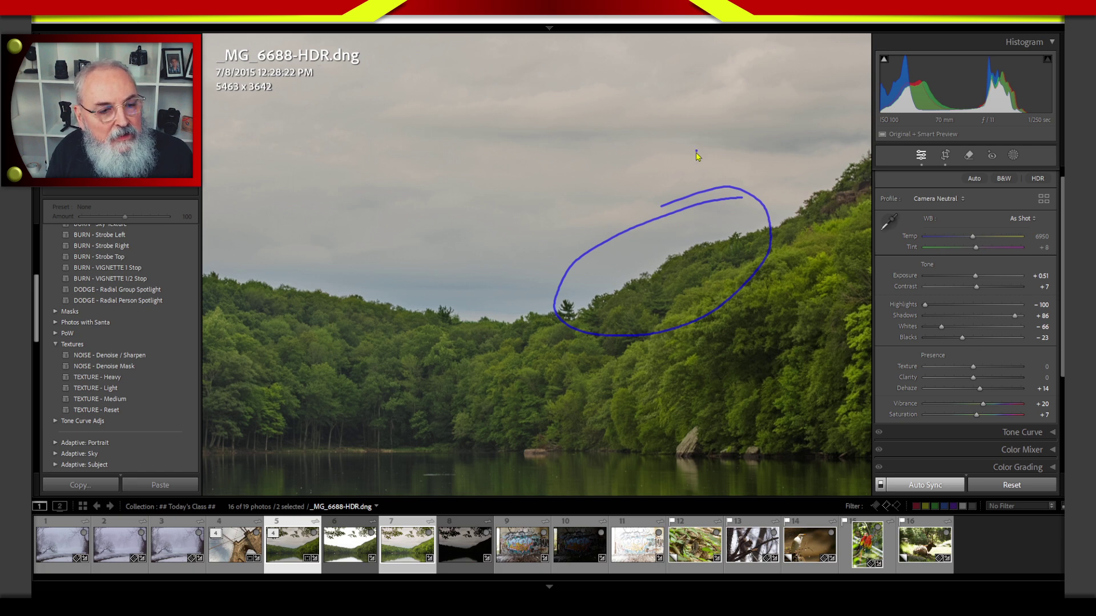
mouse_move(696, 151)
mouse_down()
mouse_move(717, 234)
mouse_move(722, 216)
mouse_up()
mouse_move(696, 118)
mouse_down()
mouse_move(716, 129)
mouse_move(753, 112)
mouse_move(758, 128)
mouse_move(765, 99)
mouse_move(776, 122)
mouse_move(837, 115)
mouse_up()
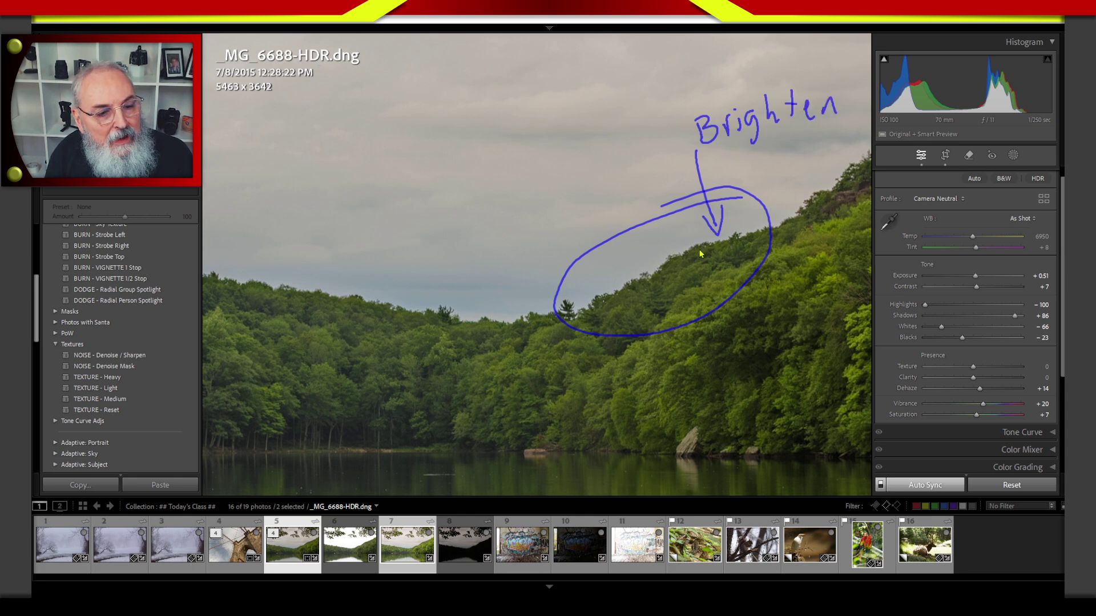
Step: Draw an upward arrow labelled "DK" from the hillside trees to the ridge line, and clear all annotations
drag(697, 254, 700, 257)
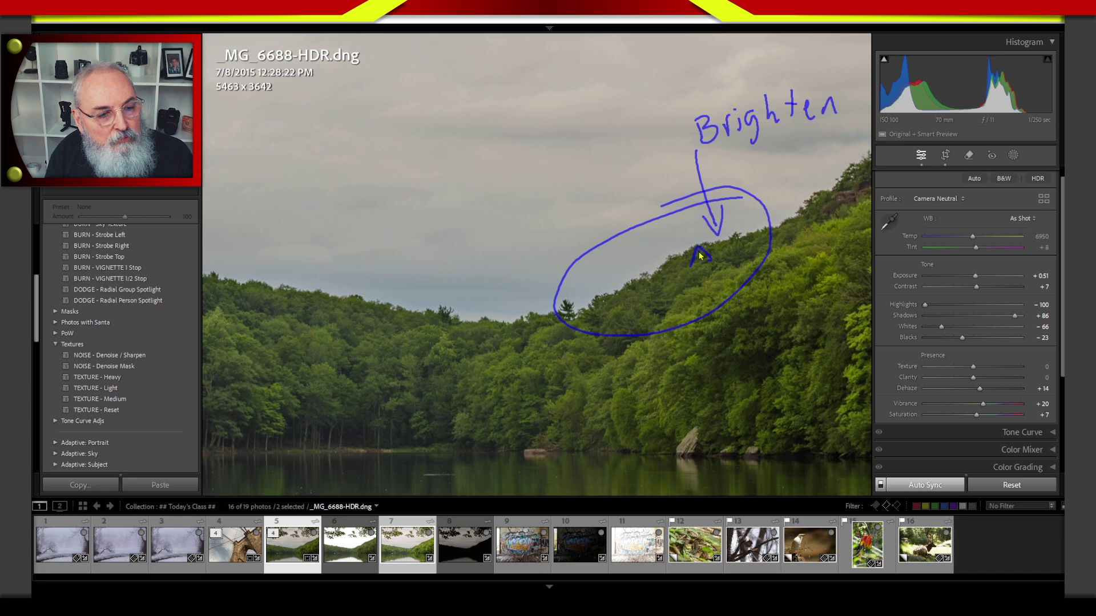
drag(734, 404, 720, 417)
drag(740, 379, 751, 410)
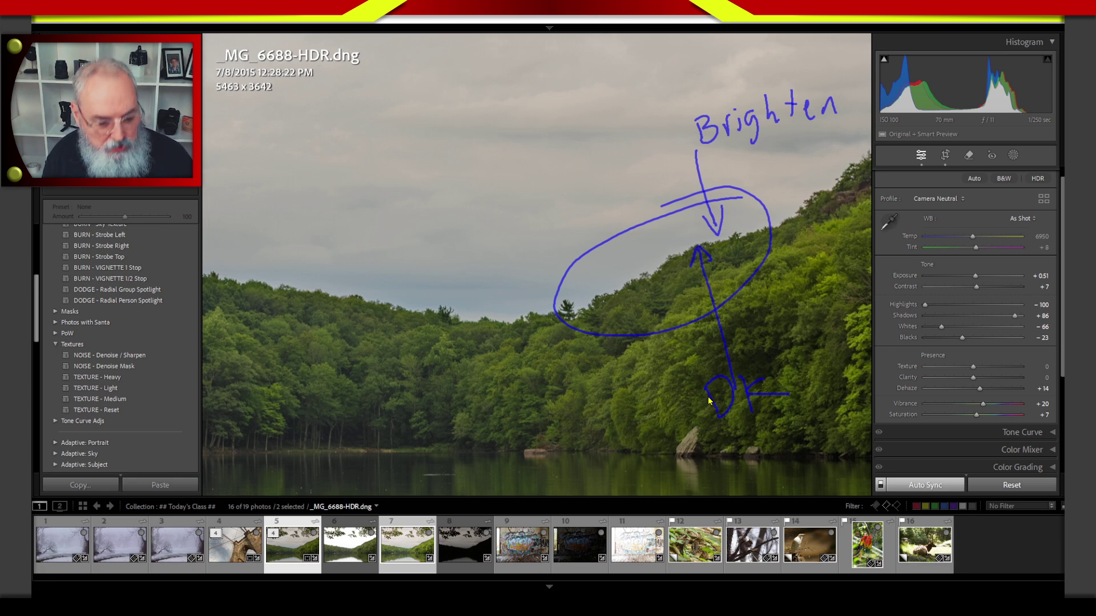
key(Escape)
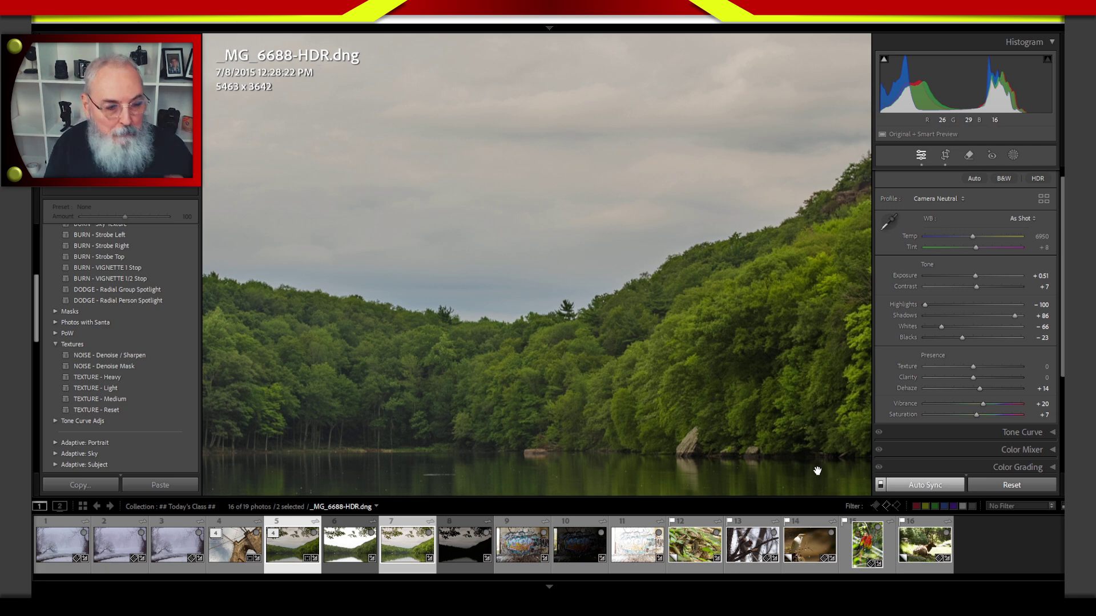
Step: Show _MG_6686.dng in full, select it alone, and compare its before and after versions several times
click(421, 559)
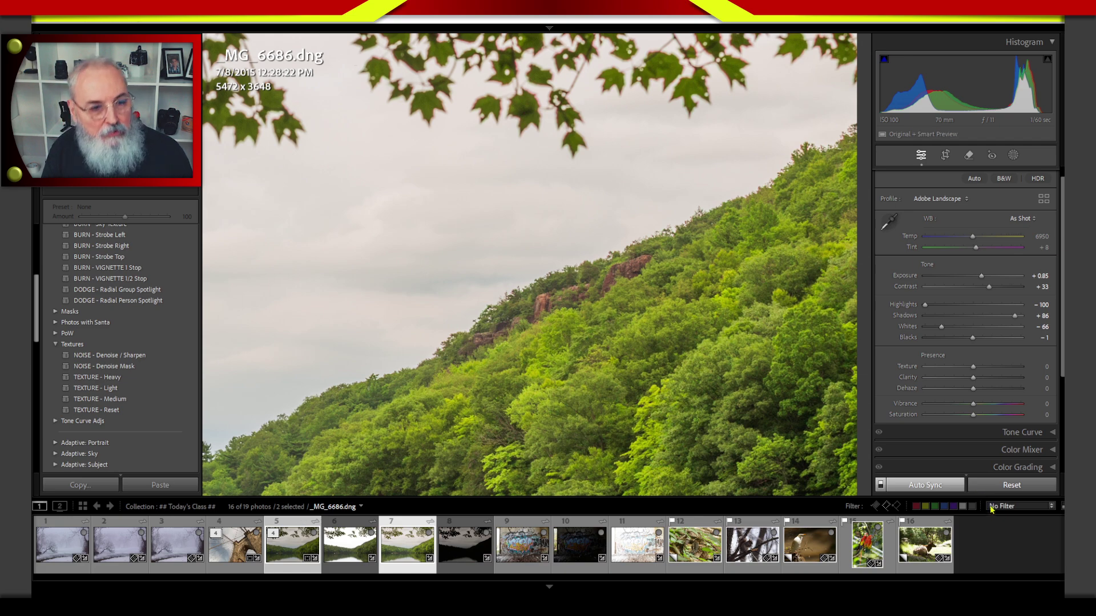
click(642, 380)
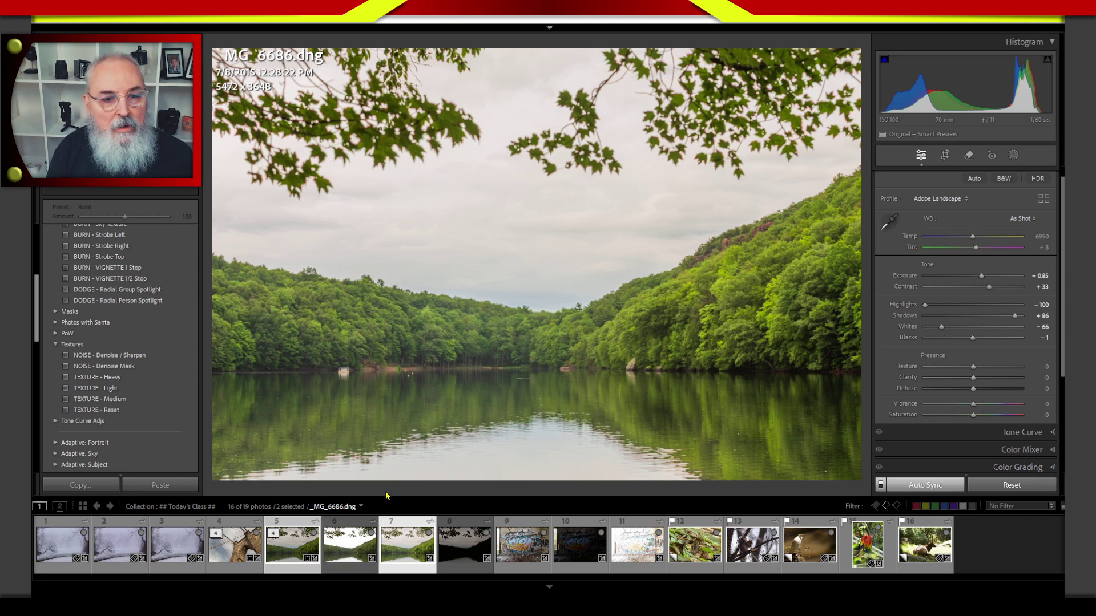
click(410, 554)
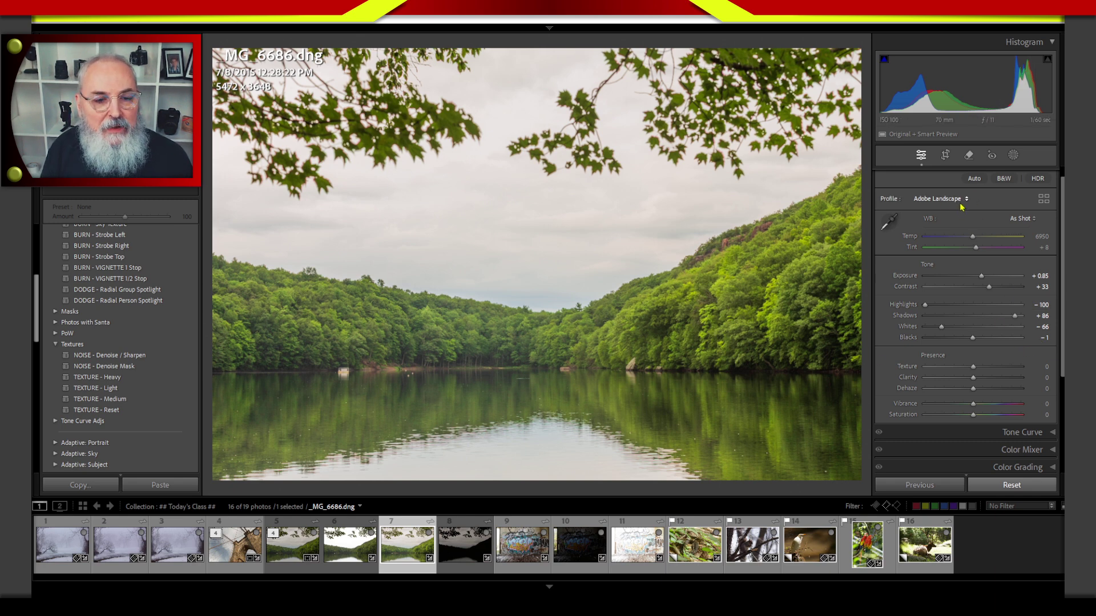
key(backslash)
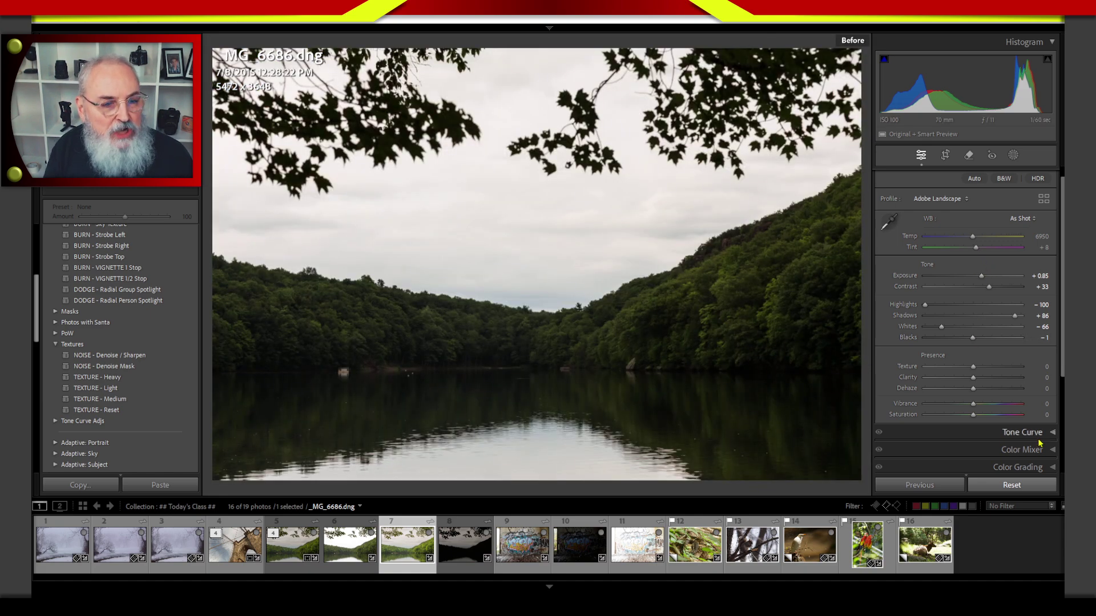
key(backslash)
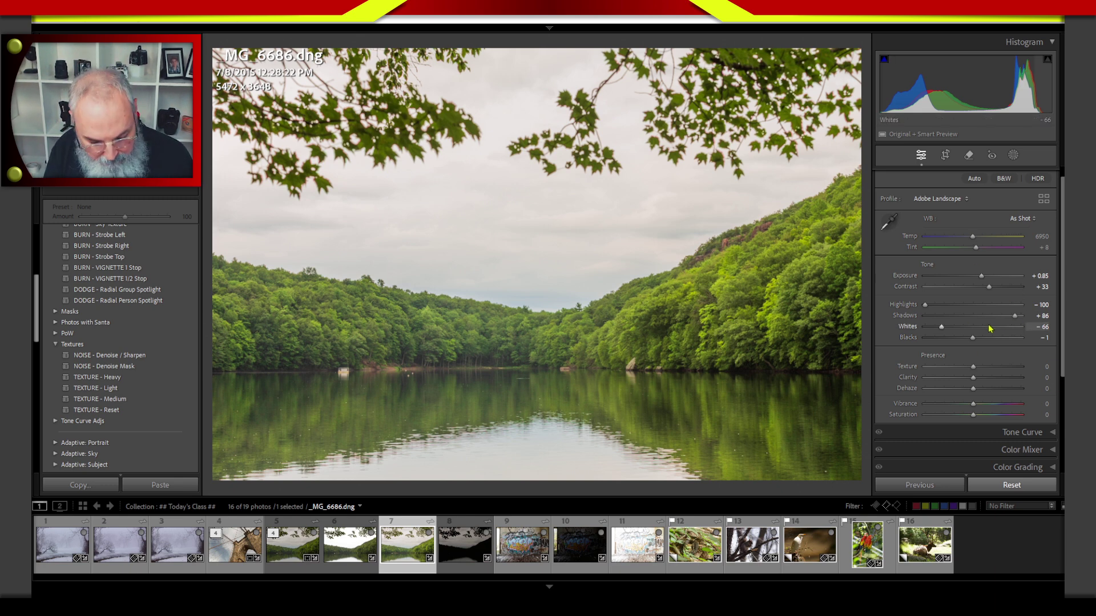
key(backslash)
key(backslash)
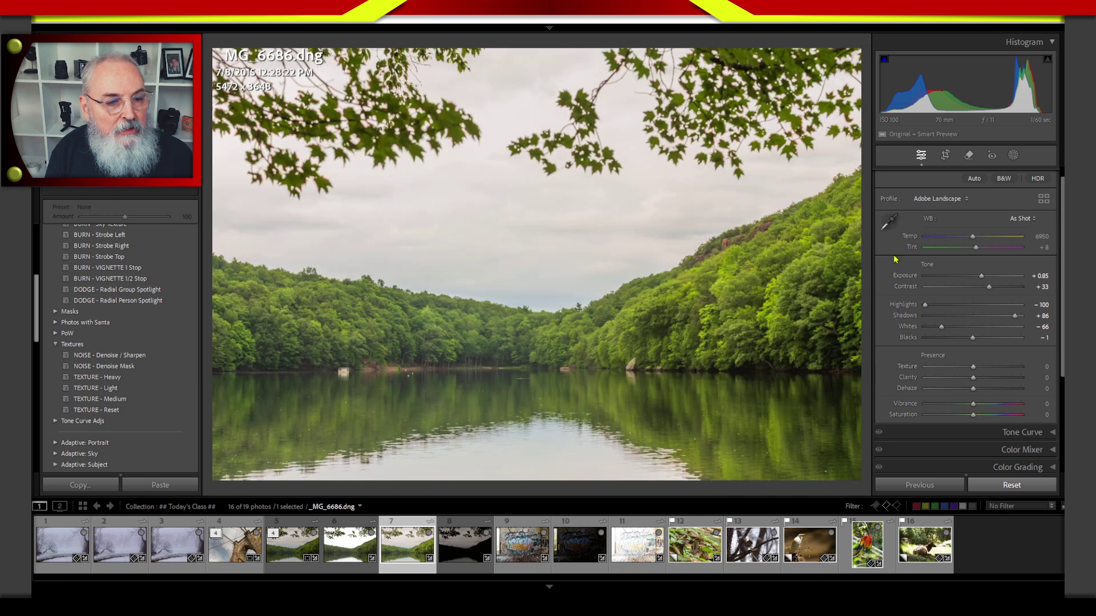
key(backslash)
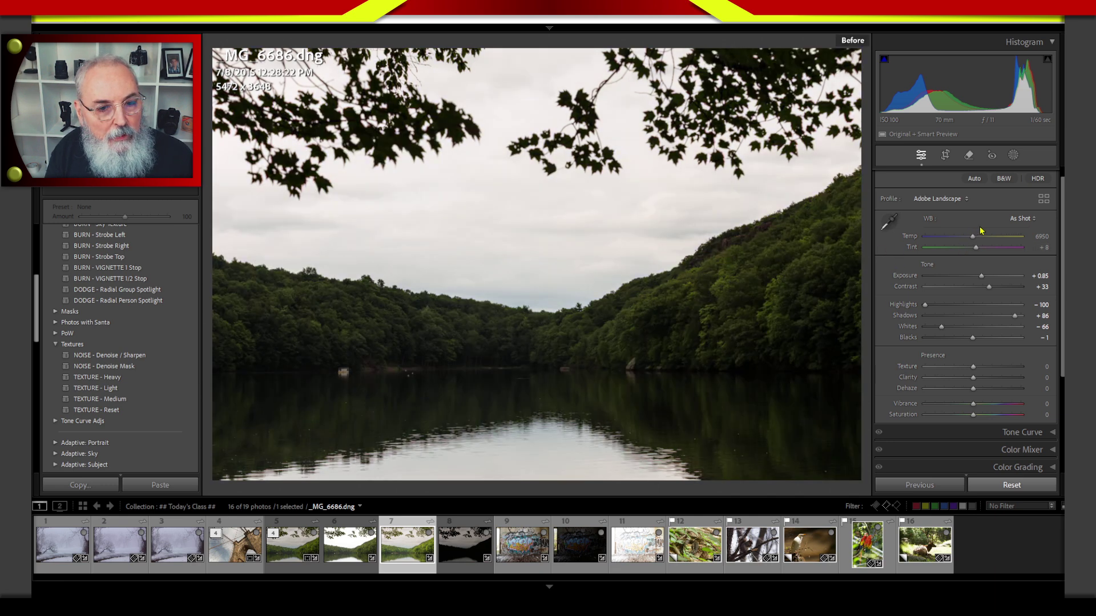
key(backslash)
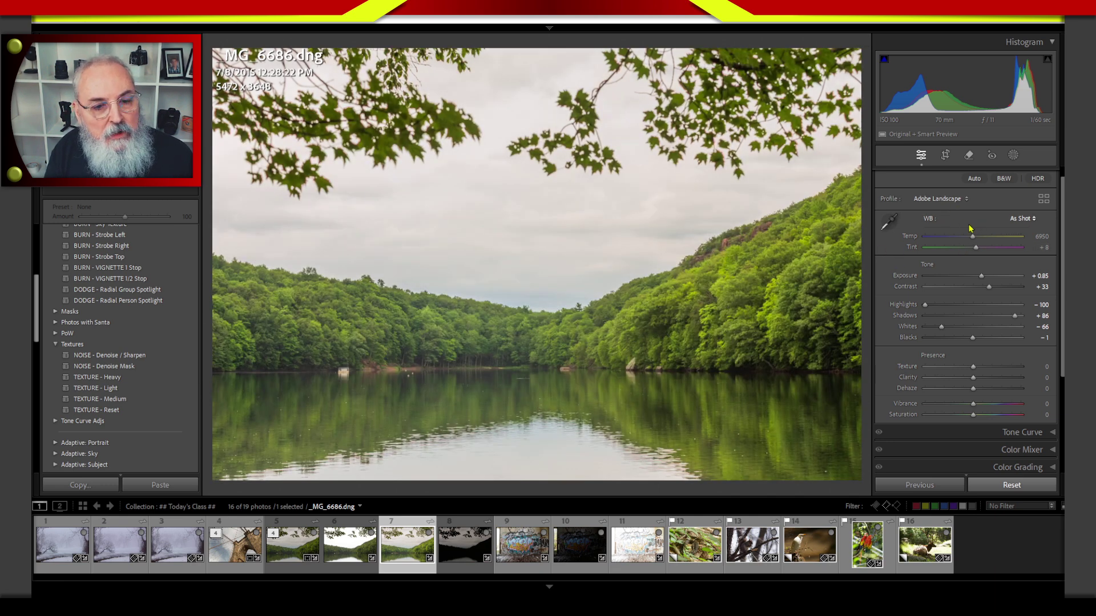
Step: Reset all Tone settings of _MG_6686.dng and change its profile to Adaptive Color
double_click(934, 265)
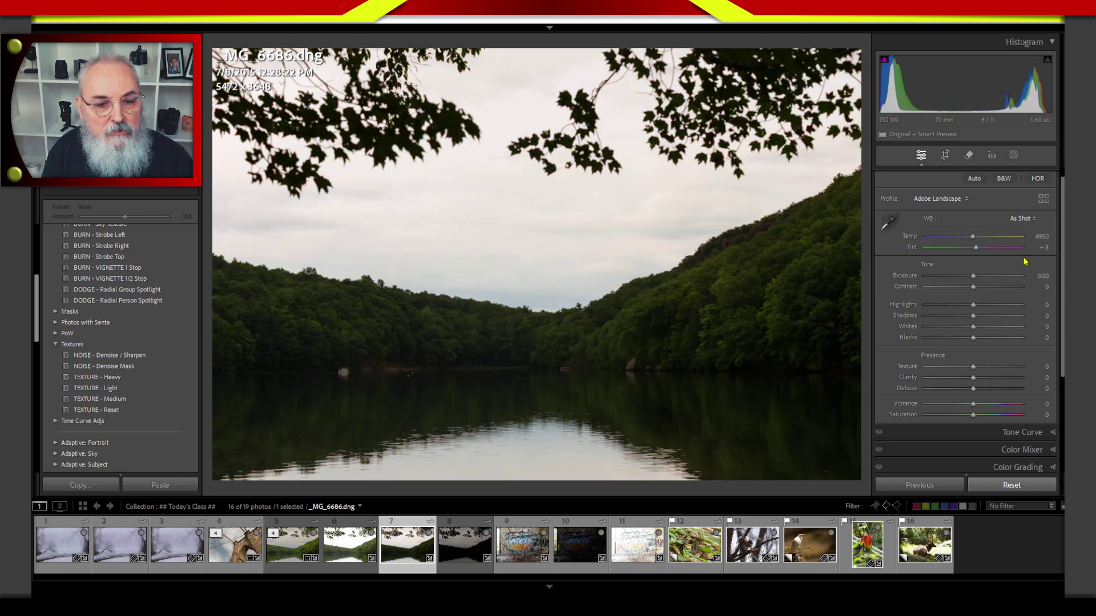
click(939, 198)
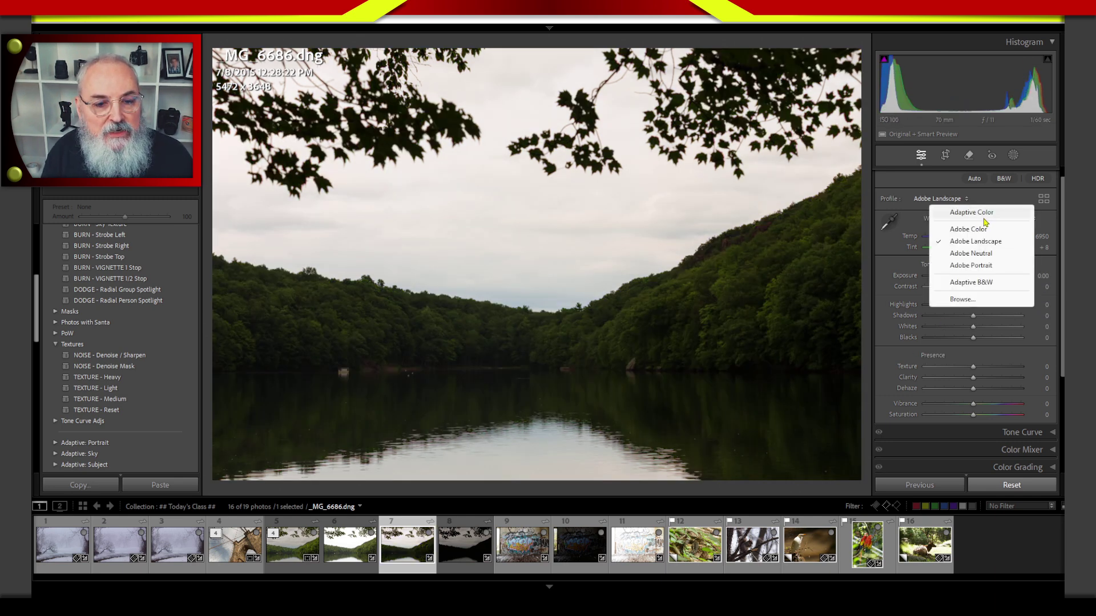
click(1038, 223)
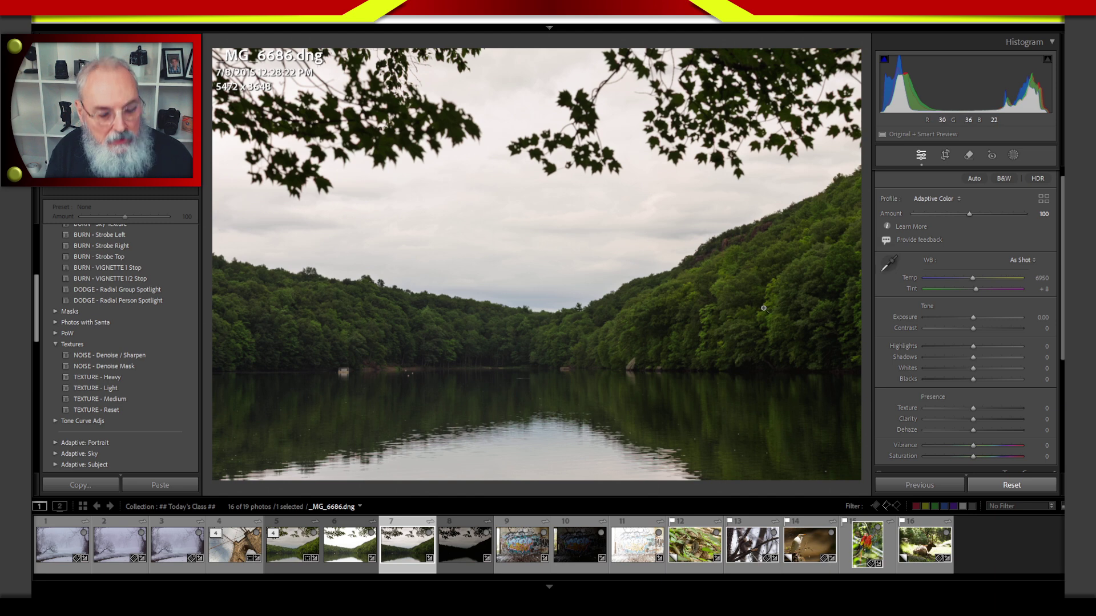
Step: Mark the trees on the near hillside, clear the marking, and compare the Adaptive Color result with the before version
mouse_move(810, 236)
mouse_down()
mouse_move(670, 332)
mouse_move(828, 251)
mouse_move(779, 365)
mouse_move(665, 308)
mouse_move(753, 234)
mouse_move(708, 242)
mouse_up()
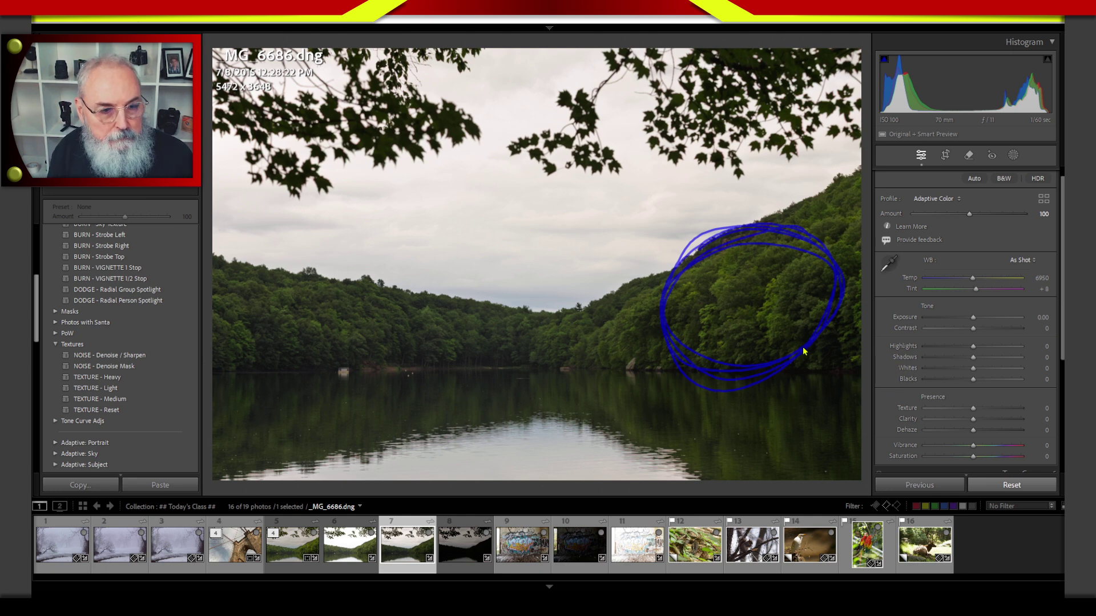
key(Escape)
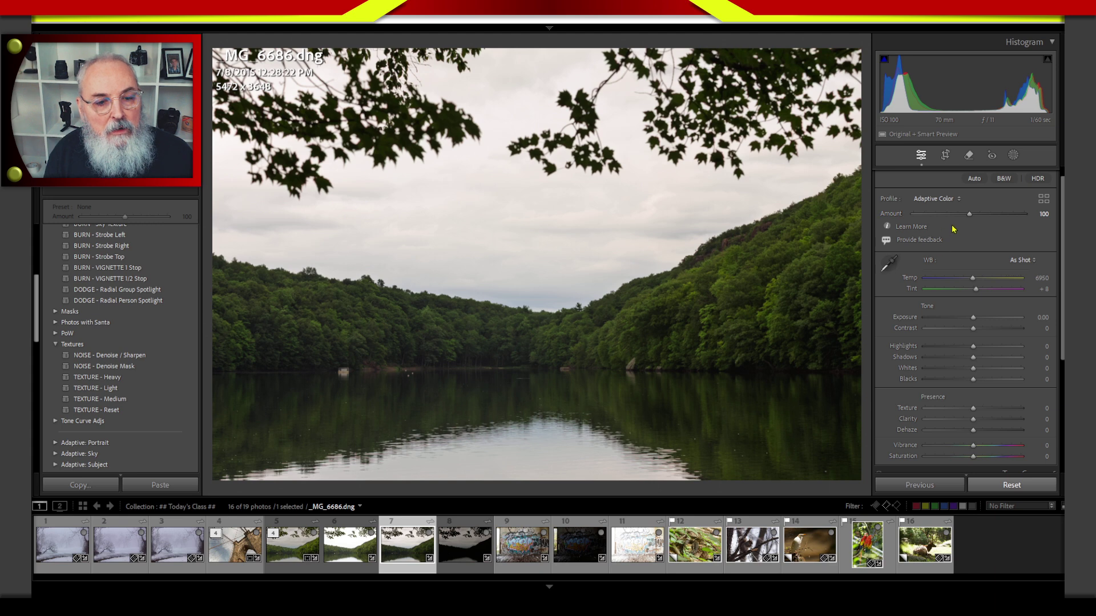
key(backslash)
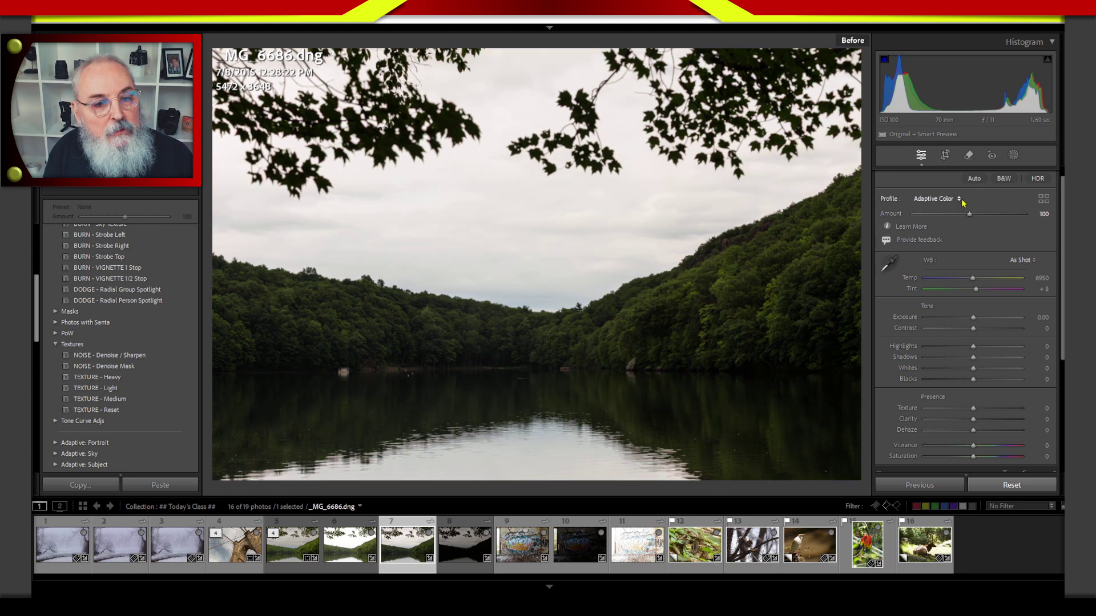
key(backslash)
key(backslash)
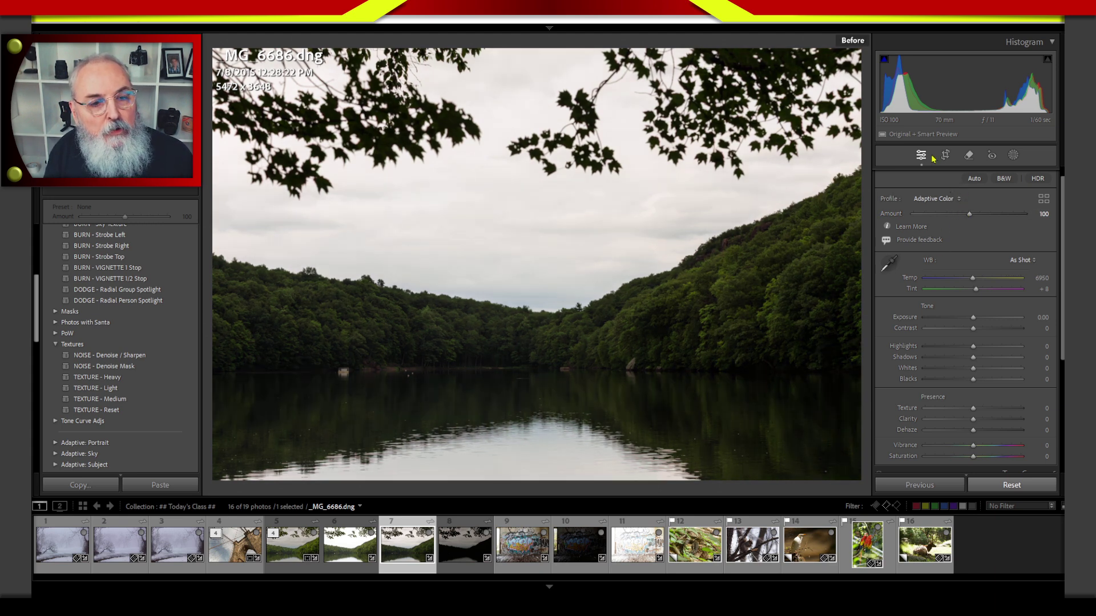
key(backslash)
key(backslash)
key(backslash)
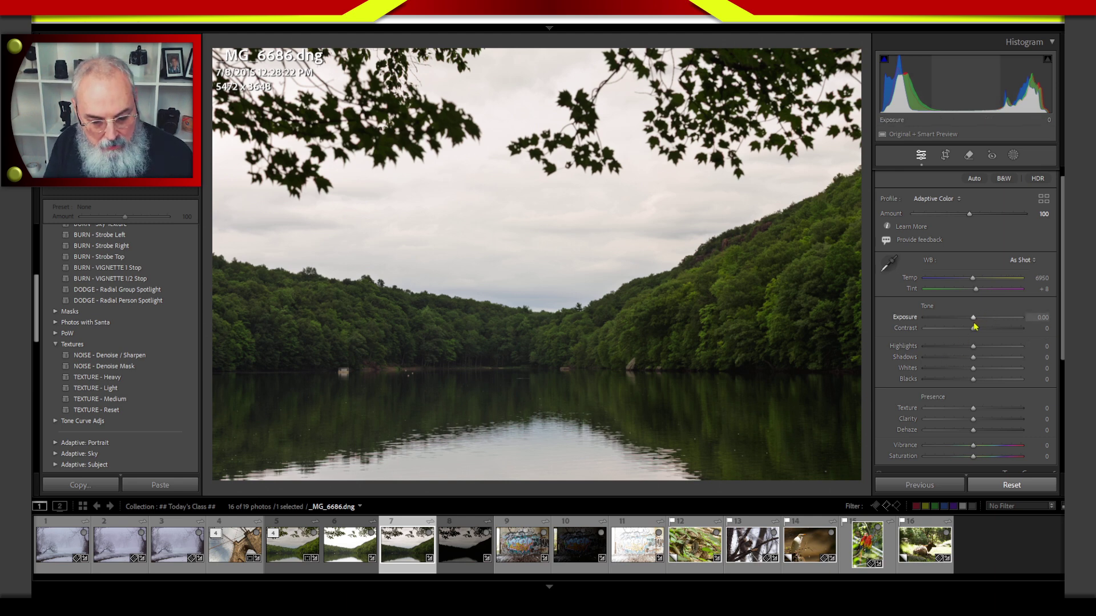
Step: Circle the Tone sliders and the ridge line against the sky to point them out, and clear the markings
mouse_move(980, 308)
mouse_down()
mouse_move(942, 327)
mouse_move(951, 385)
mouse_move(988, 392)
mouse_move(1004, 339)
mouse_move(988, 303)
mouse_move(962, 305)
mouse_move(942, 354)
mouse_move(982, 395)
mouse_move(1008, 349)
mouse_move(984, 294)
mouse_move(958, 310)
mouse_move(961, 383)
mouse_move(1002, 377)
mouse_move(988, 304)
mouse_move(948, 323)
mouse_move(974, 398)
mouse_move(1007, 338)
mouse_move(966, 303)
mouse_up()
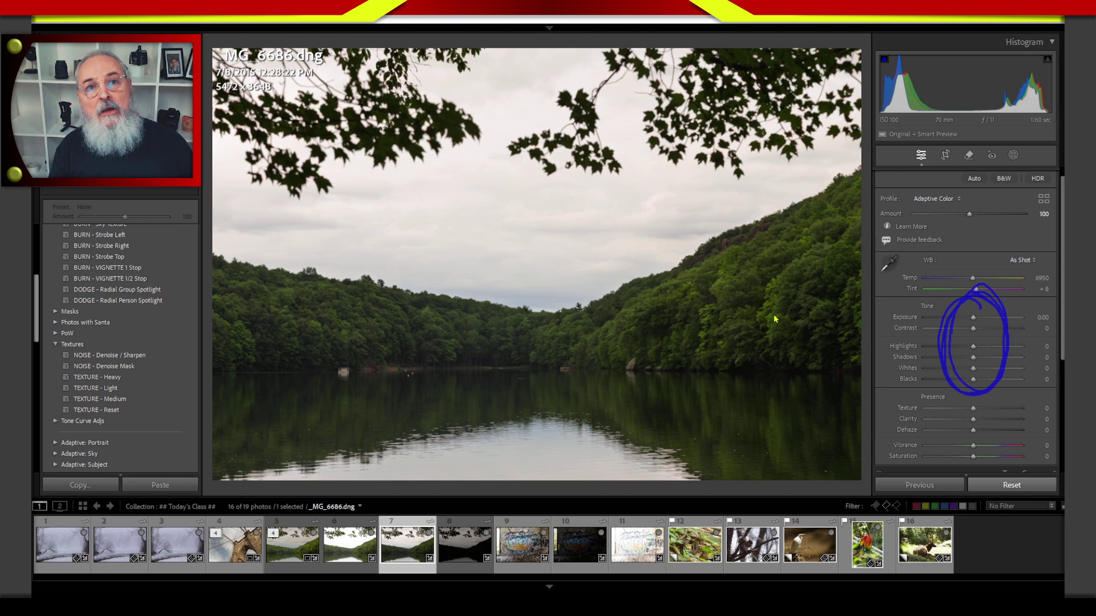
mouse_move(724, 226)
mouse_down()
mouse_move(610, 284)
mouse_move(641, 308)
mouse_move(707, 270)
mouse_move(742, 229)
mouse_move(703, 232)
mouse_move(619, 280)
mouse_move(636, 311)
mouse_move(723, 265)
mouse_move(733, 223)
mouse_move(646, 270)
mouse_up()
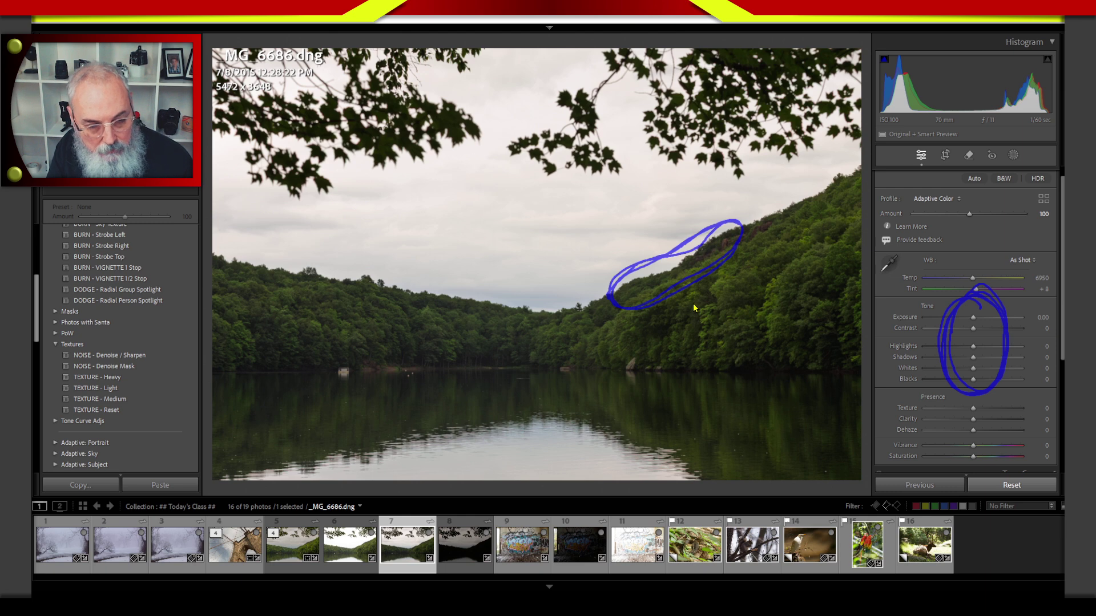
key(Escape)
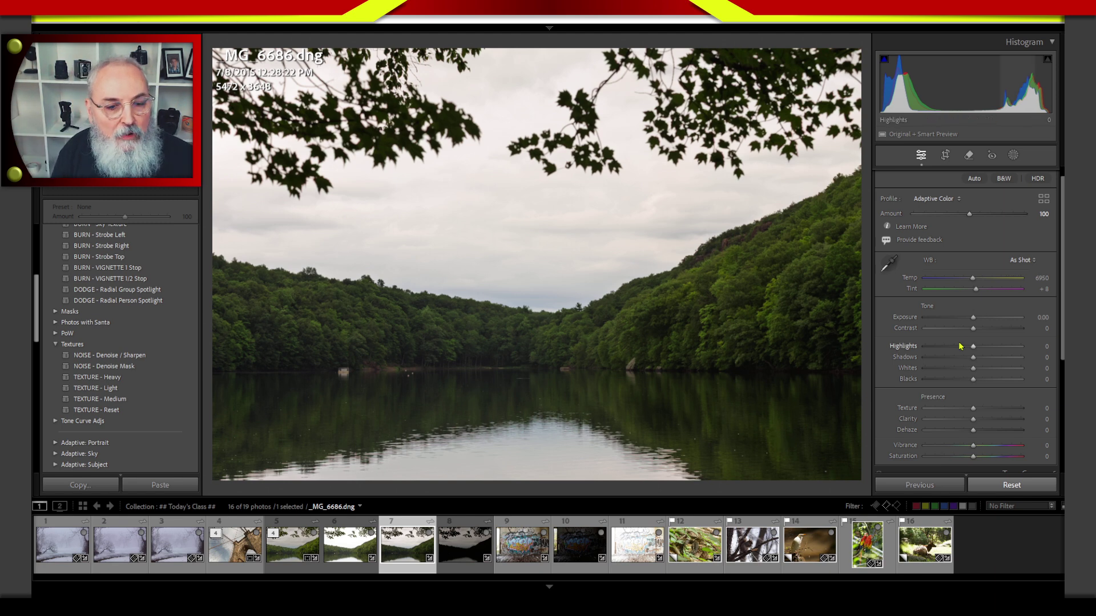
Step: Set _MG_6686.dng to Exposure +0.40, Contrast 0, Highlights −57, Shadows +8, Whites −7 and Blacks −23
drag(975, 349, 965, 352)
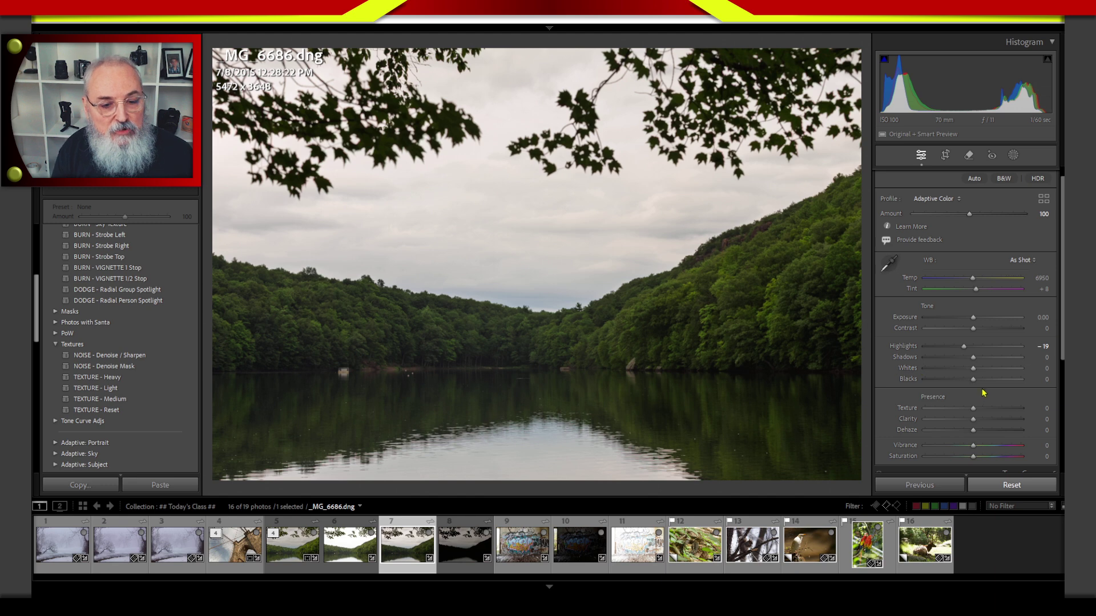
drag(975, 358, 979, 369)
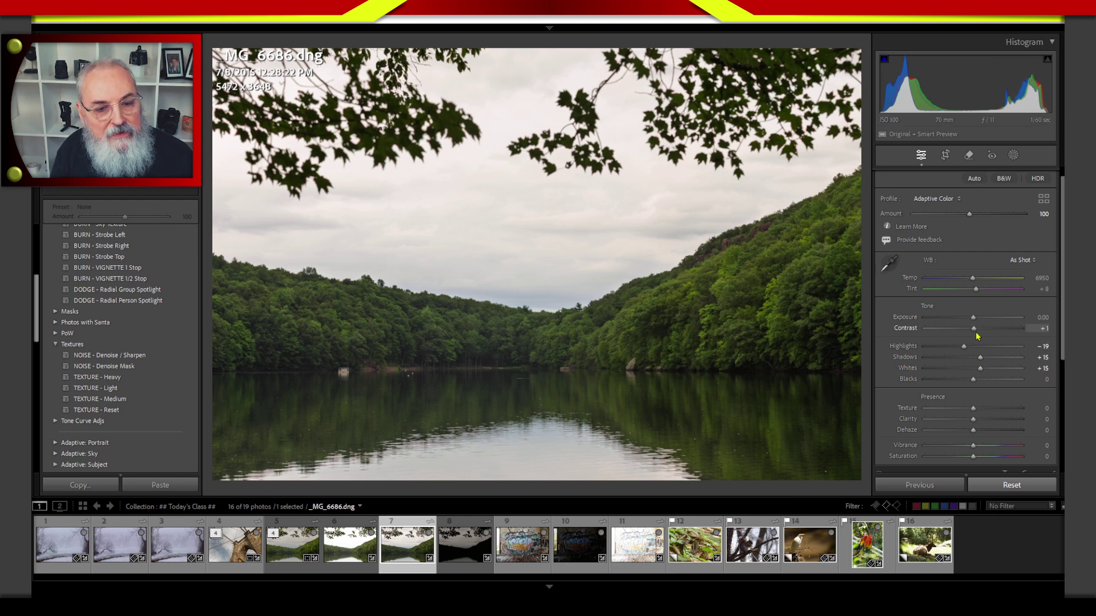
drag(976, 333, 977, 357)
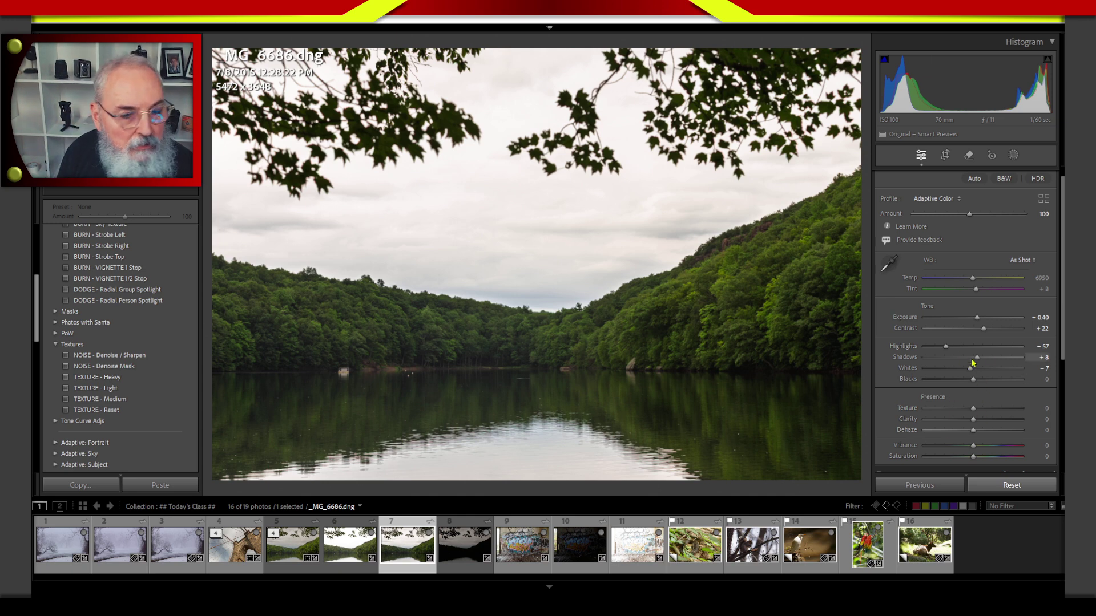
drag(982, 328, 978, 329)
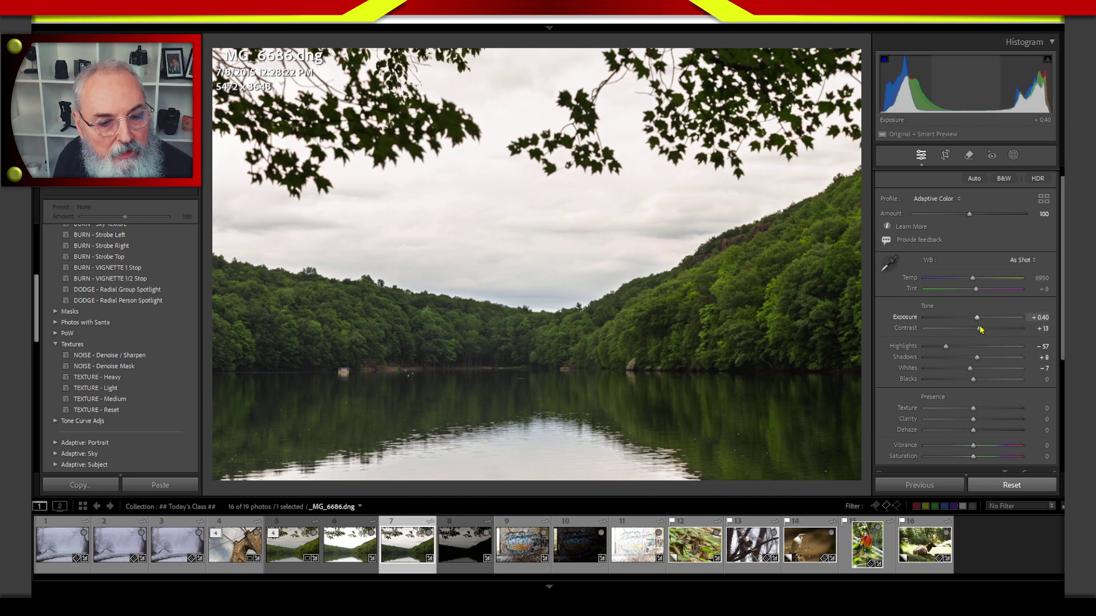
double_click(915, 328)
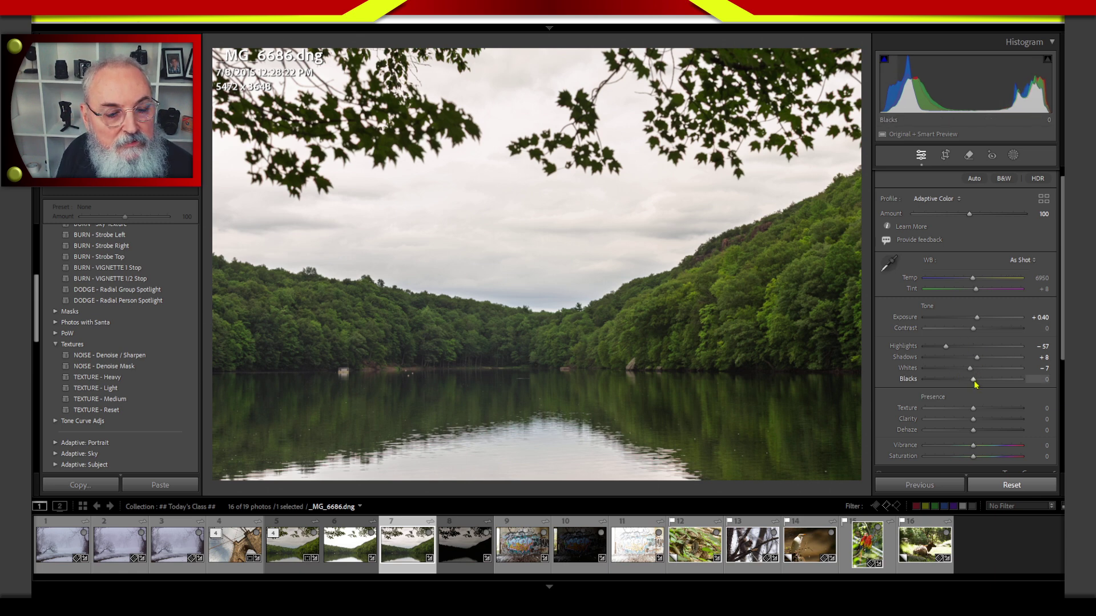
drag(974, 380, 964, 387)
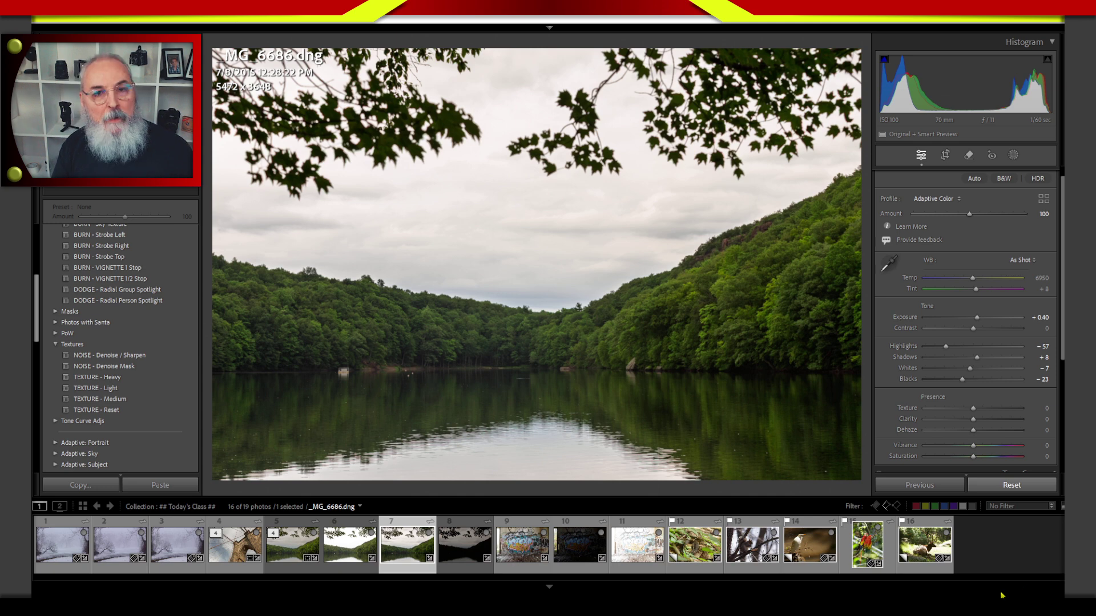
Step: Change the profile of the bright exposure _MG_6688.dng from Camera Neutral to Adaptive Color
mouse_move(994, 596)
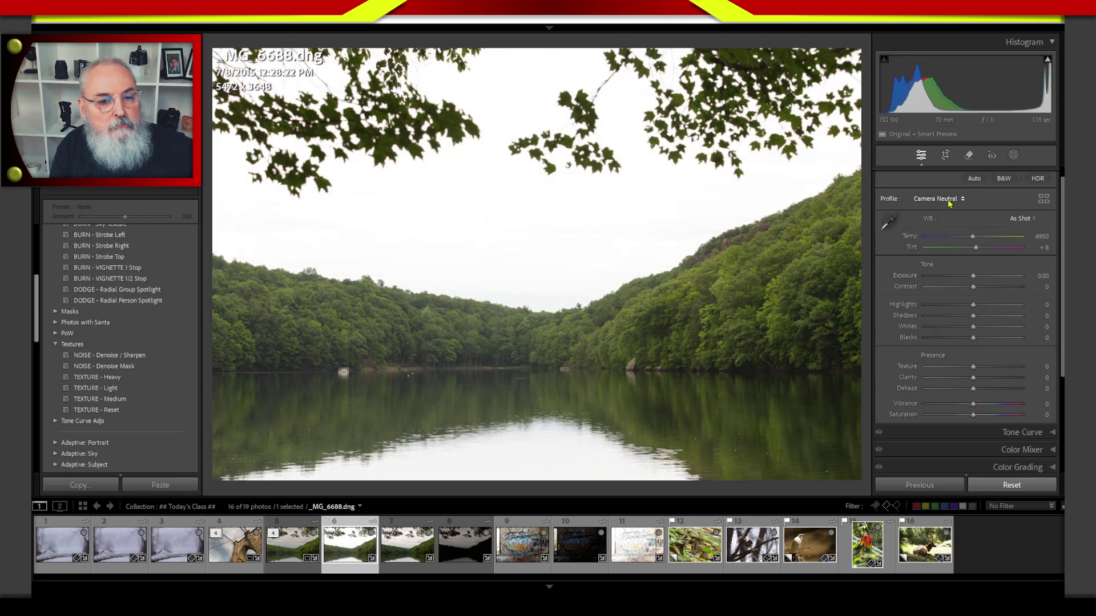
click(942, 199)
click(976, 230)
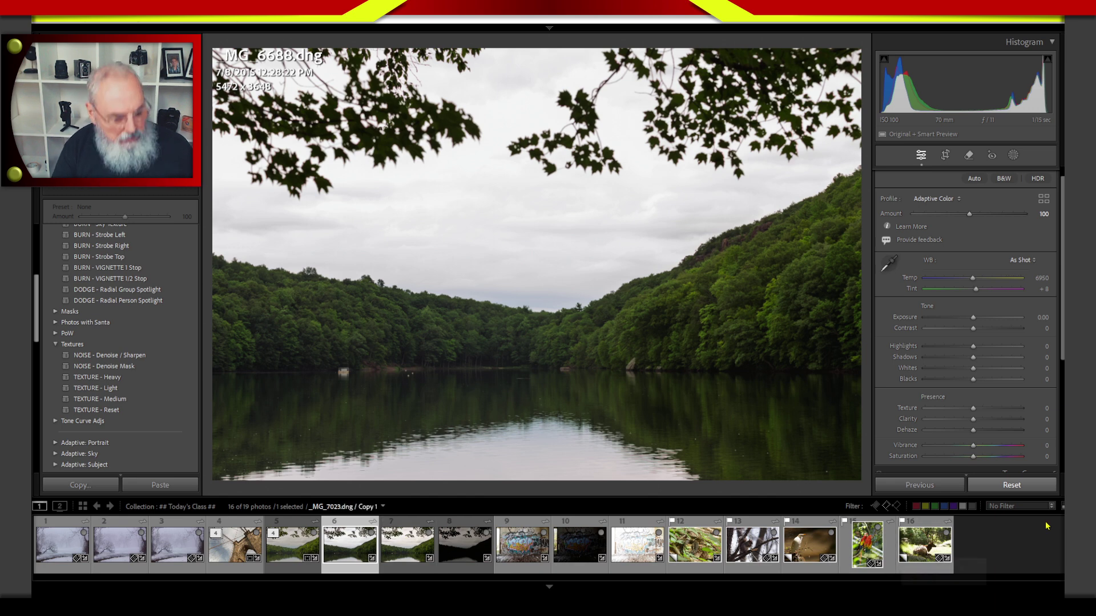
Step: Return to the photo grid and open the 2015-04-26 Yale folder after looking into the 2015-01-24 Caddillac Joe's folder
key(g)
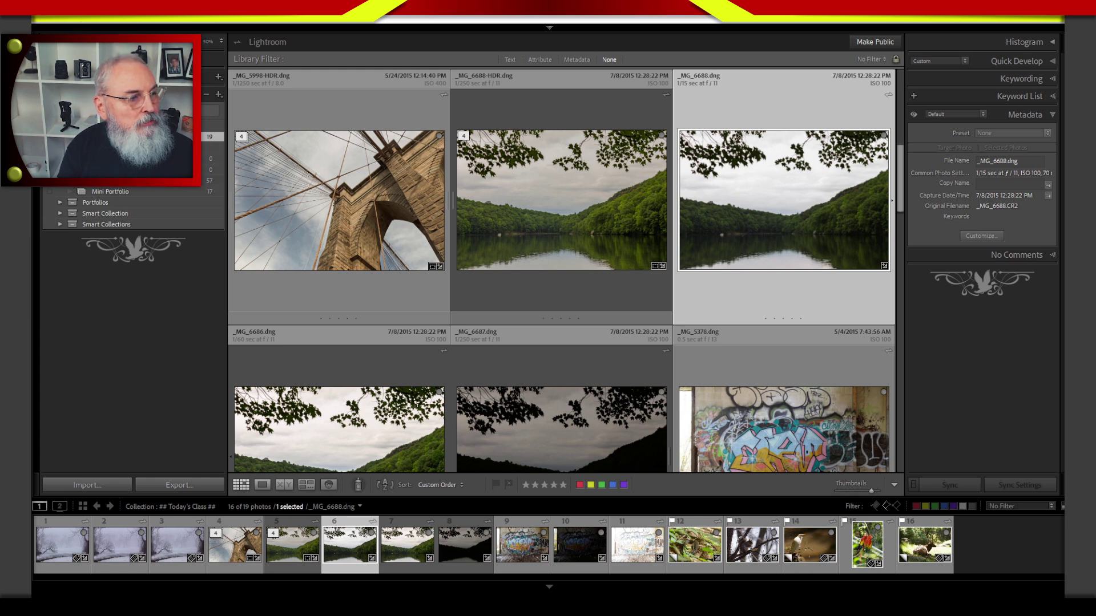
click(114, 76)
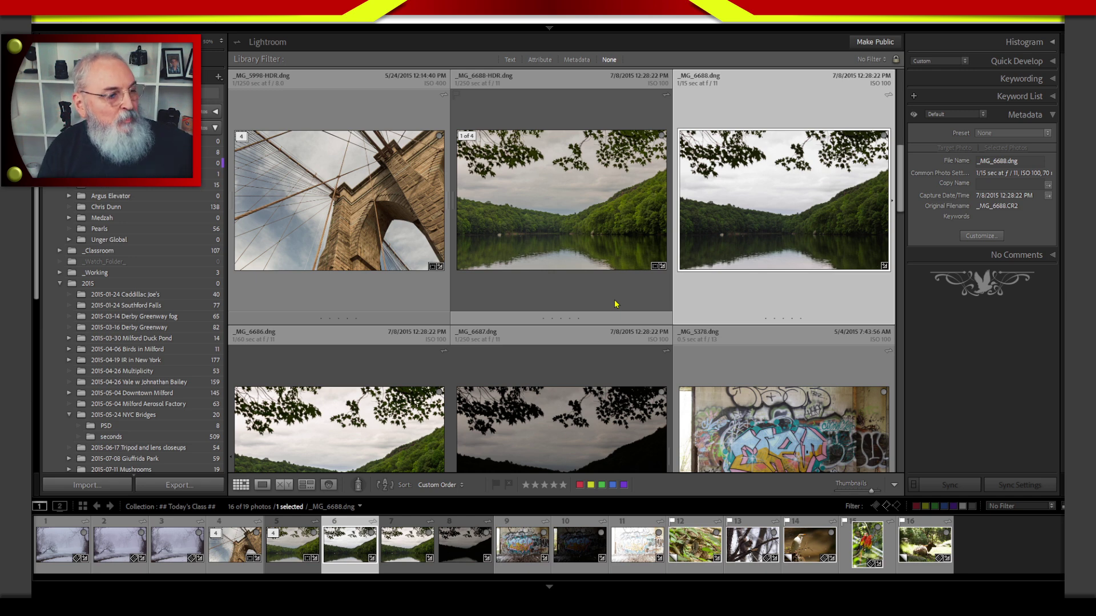
click(165, 298)
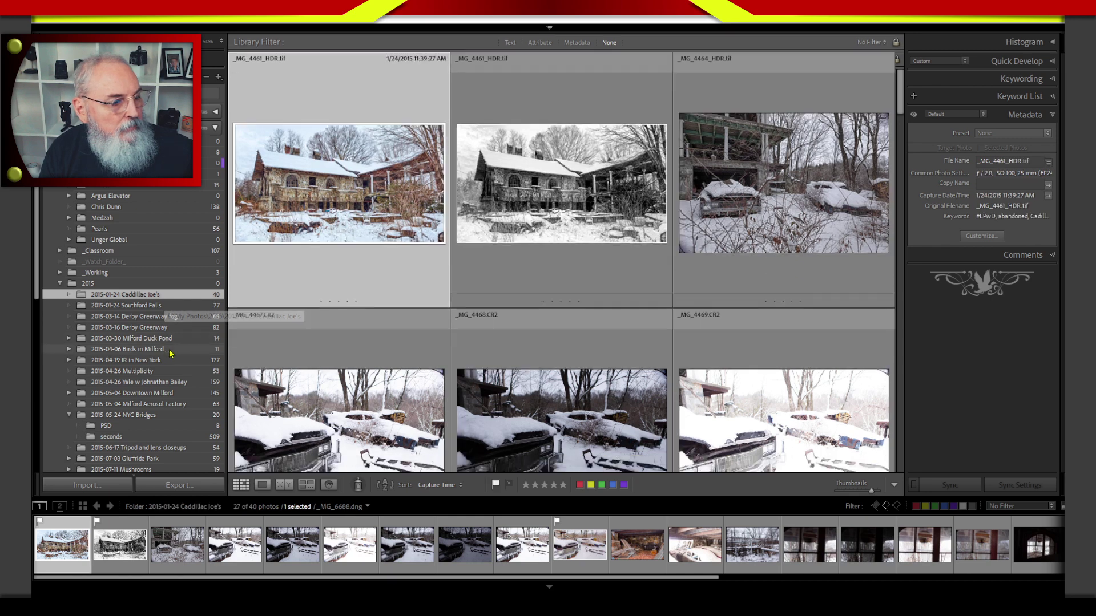
click(179, 383)
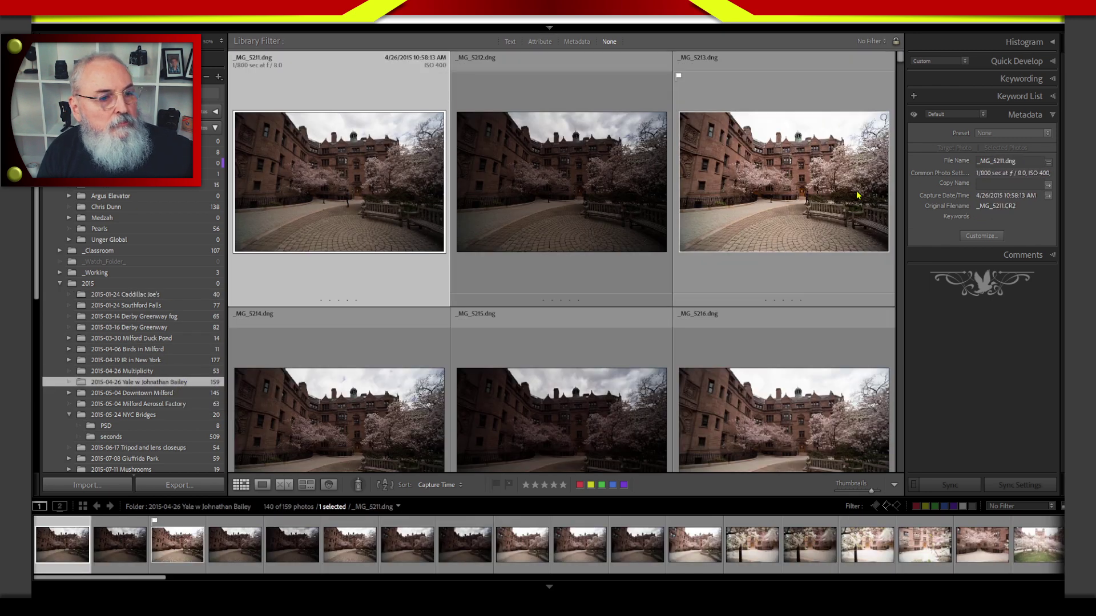
Step: Browse the Yale folder past the courtyard brackets and select the green copper cupola photo _MG_5264.dng
scroll(902, 64, down, 1)
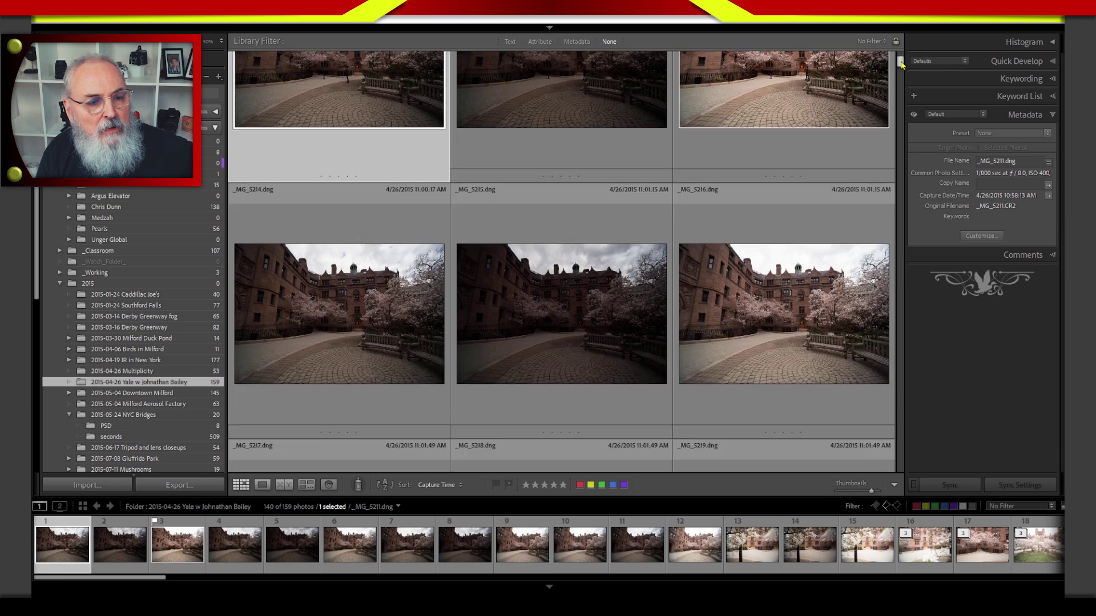
scroll(902, 64, down, 1)
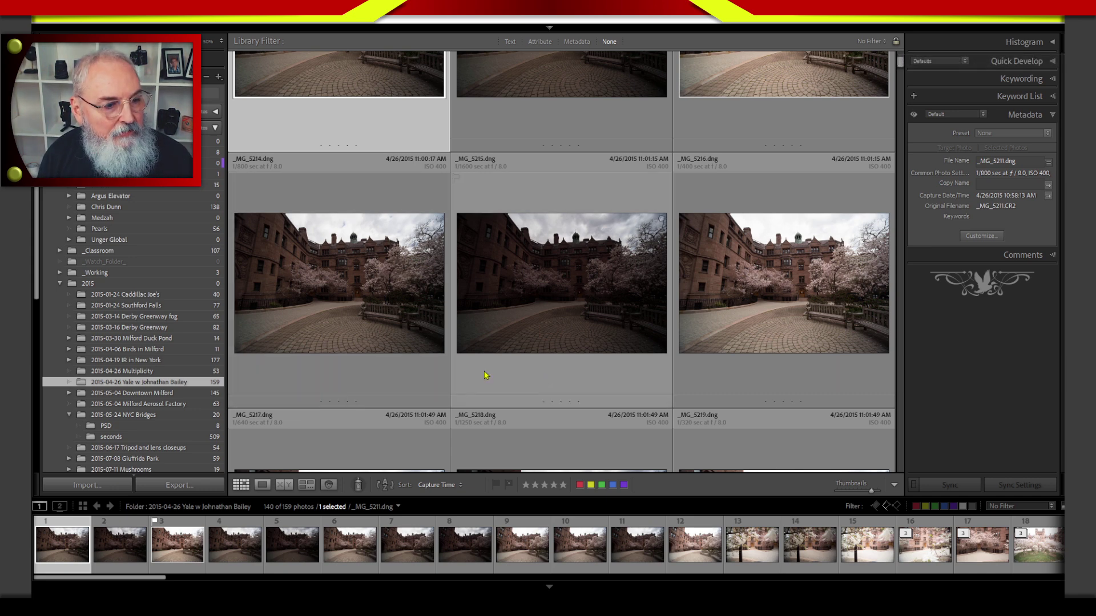
click(586, 385)
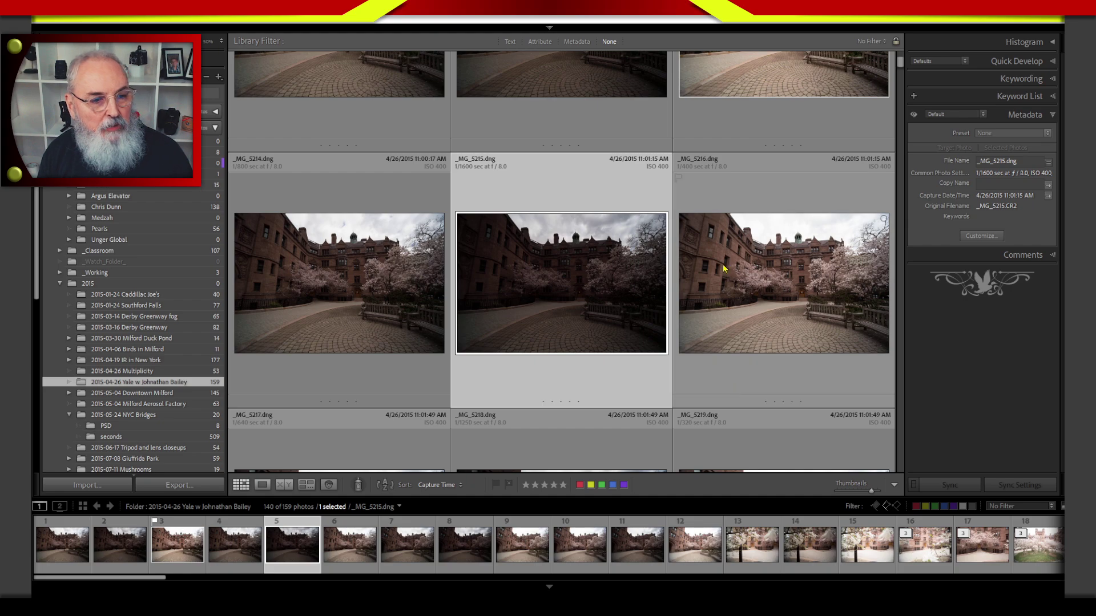
drag(899, 64, 911, 173)
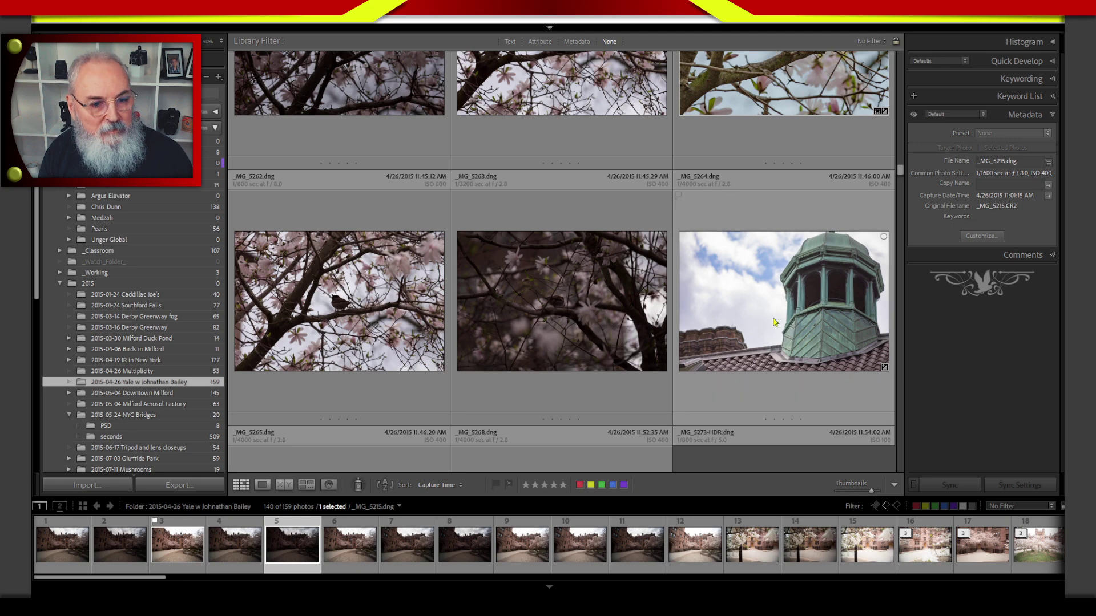
click(761, 329)
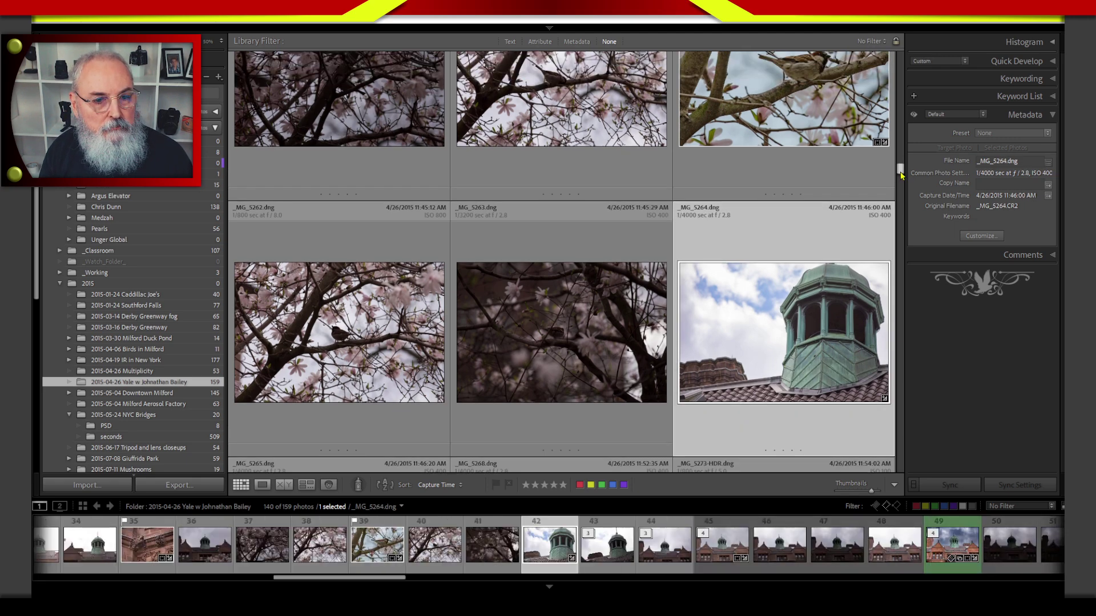
drag(905, 176, 905, 182)
scroll(905, 182, down, 1)
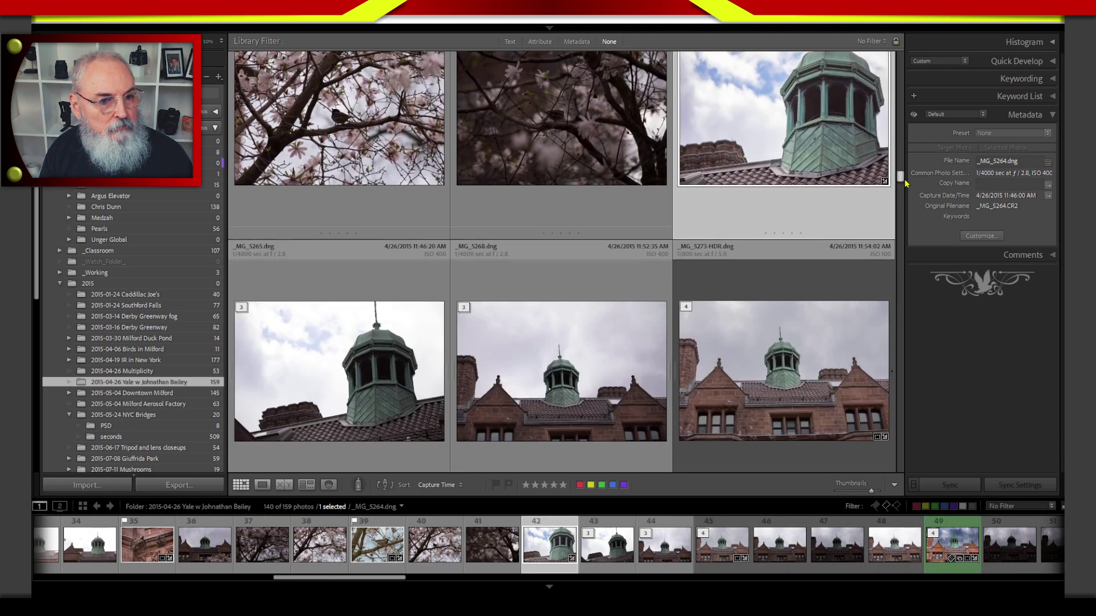
drag(904, 182, 901, 176)
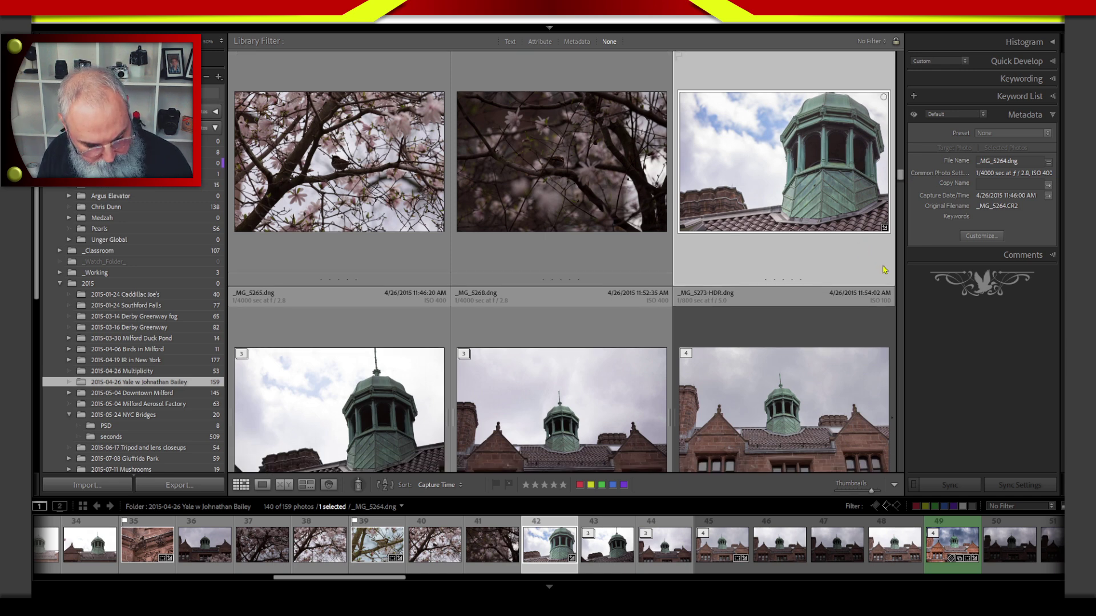
Step: Open the cupola photo _MG_5264.dng for developing and change its profile to Adaptive Color
key(d)
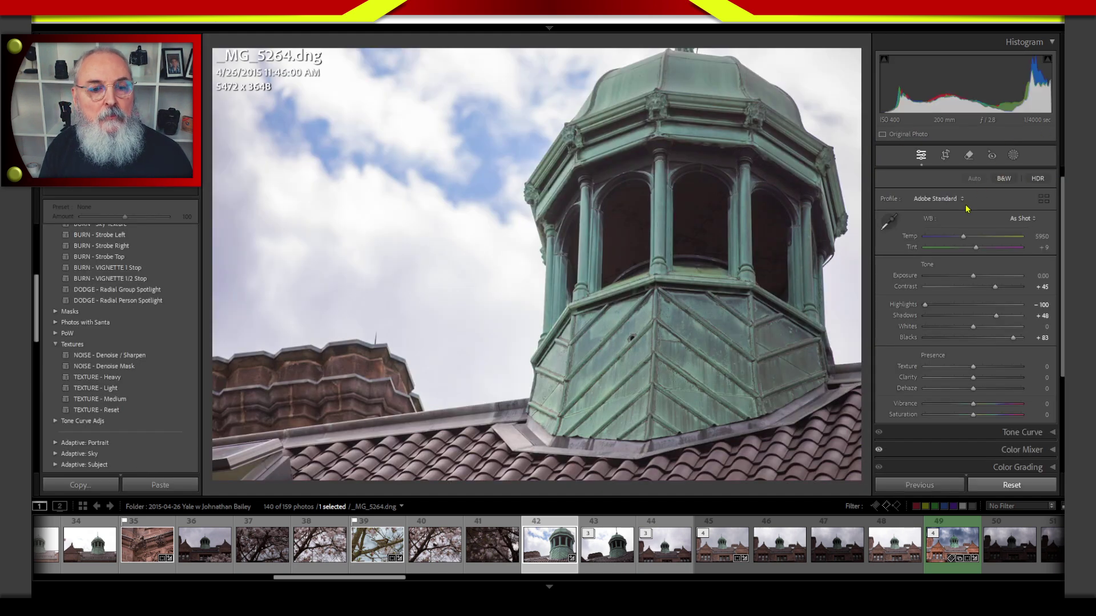
click(953, 199)
click(982, 229)
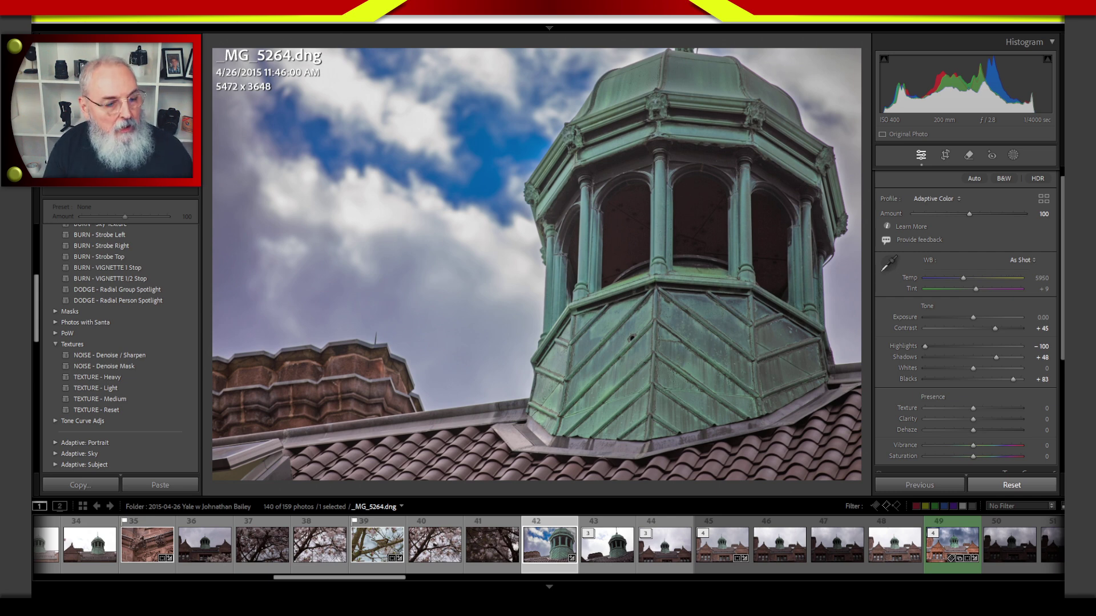
Step: Return to the ## Today's Class ## collection in the grid and select the snake photo _MG_6809.dng
key(g)
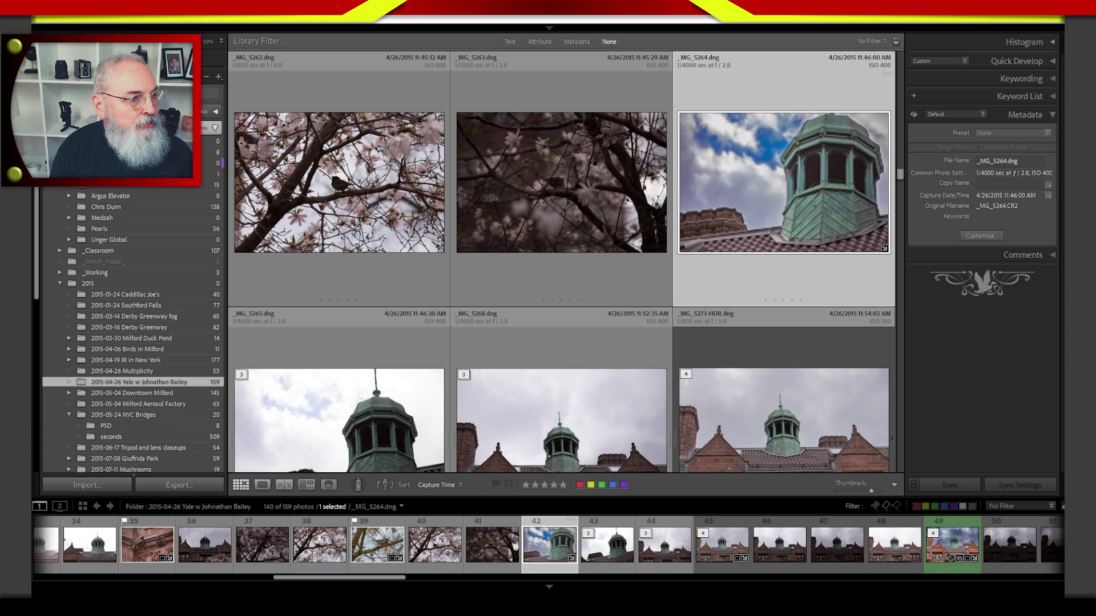
click(215, 128)
click(154, 195)
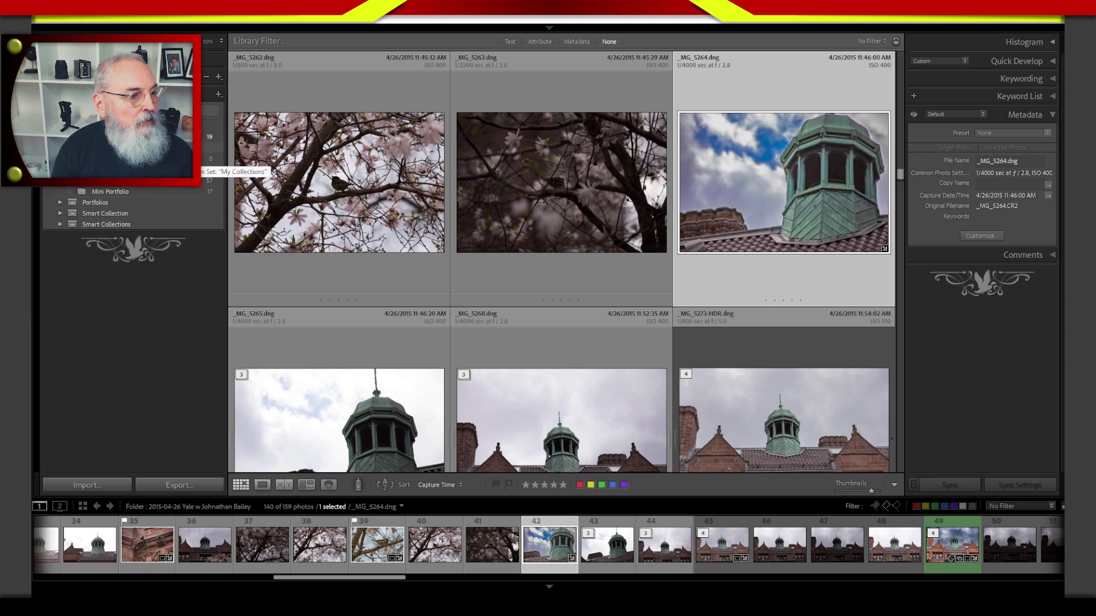
click(170, 148)
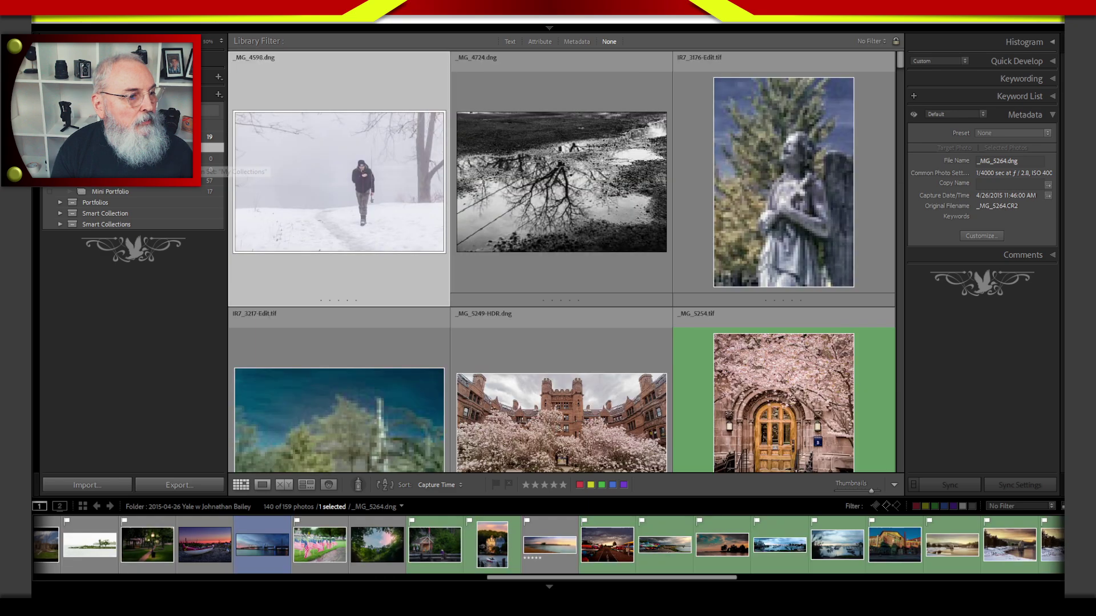
click(170, 137)
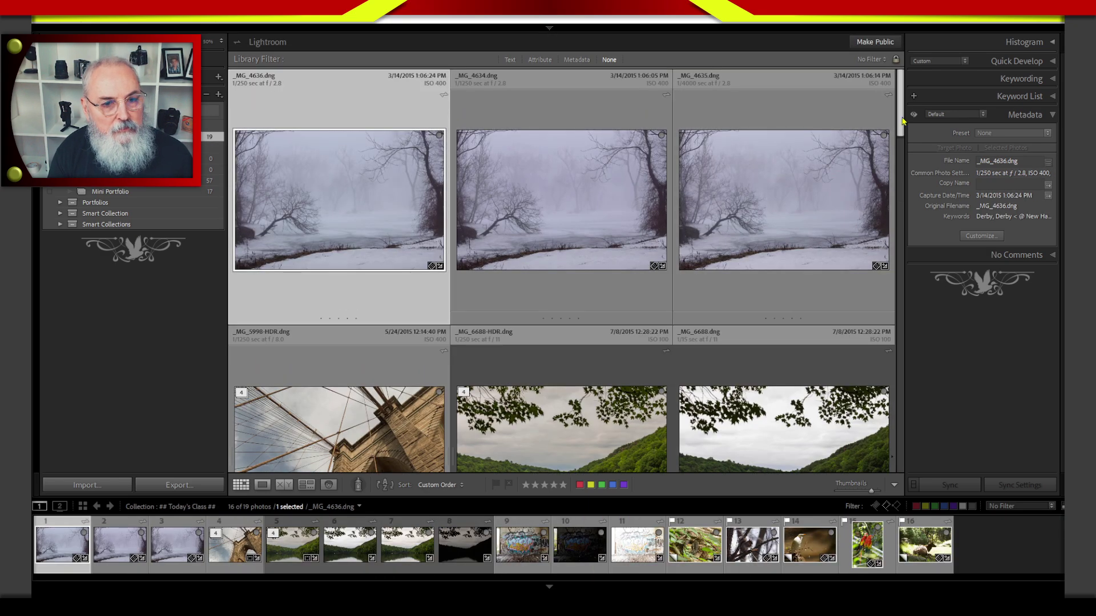
drag(903, 121, 916, 369)
click(863, 333)
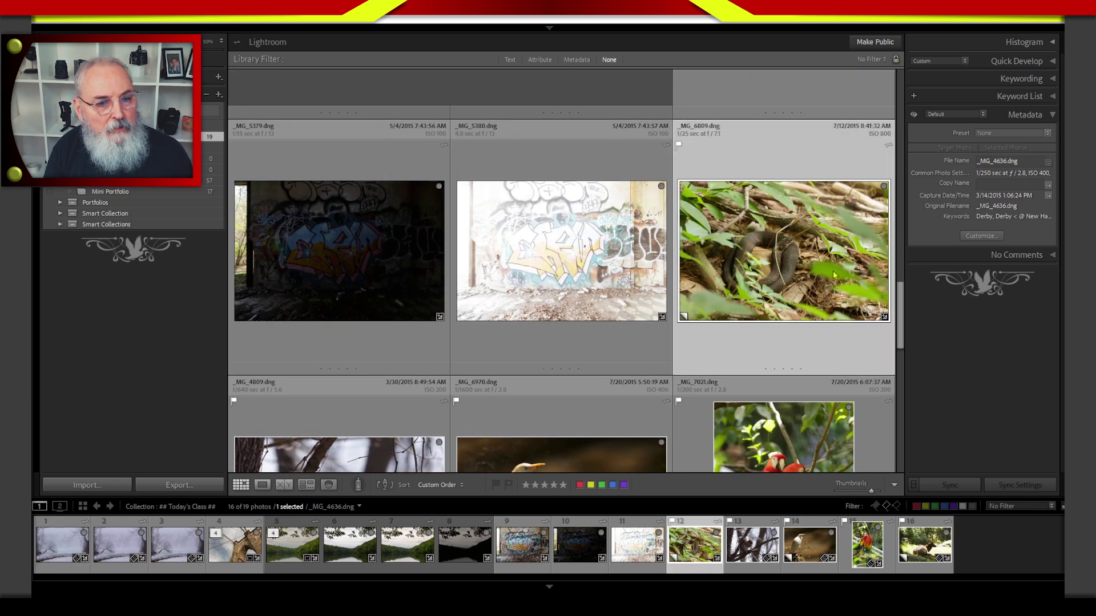
Step: Open the snake photo _MG_6809.dng for developing and apply the Adaptive Color profile
key(d)
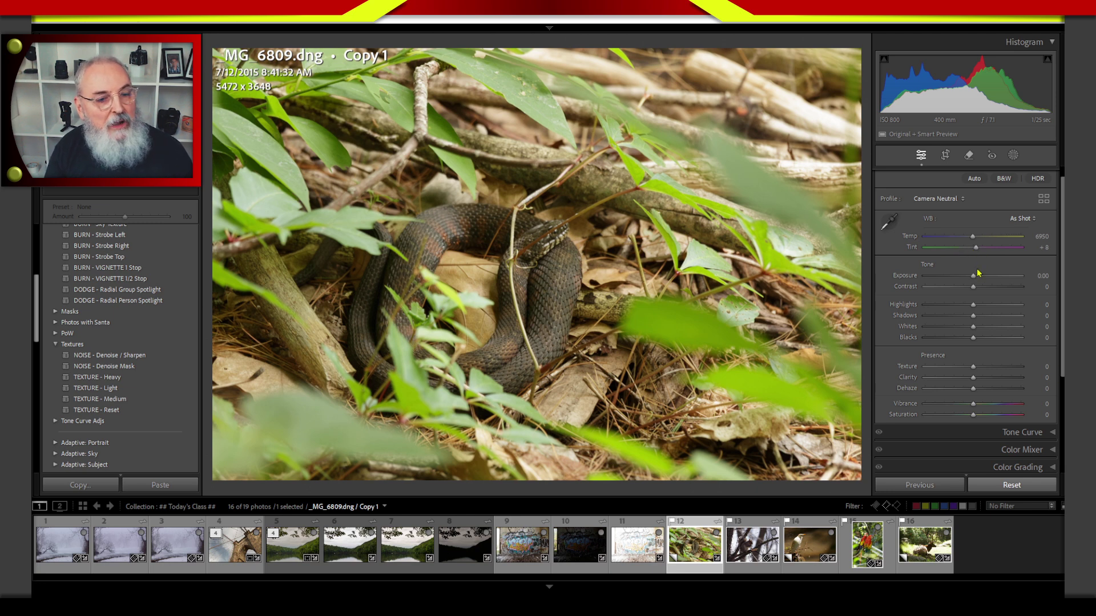
click(950, 201)
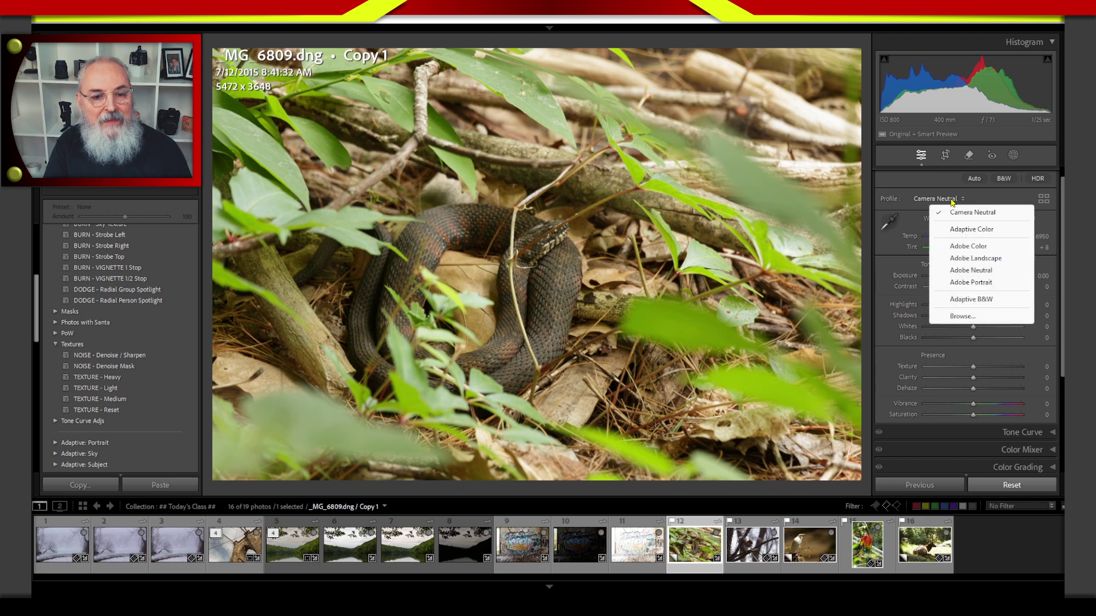
click(978, 229)
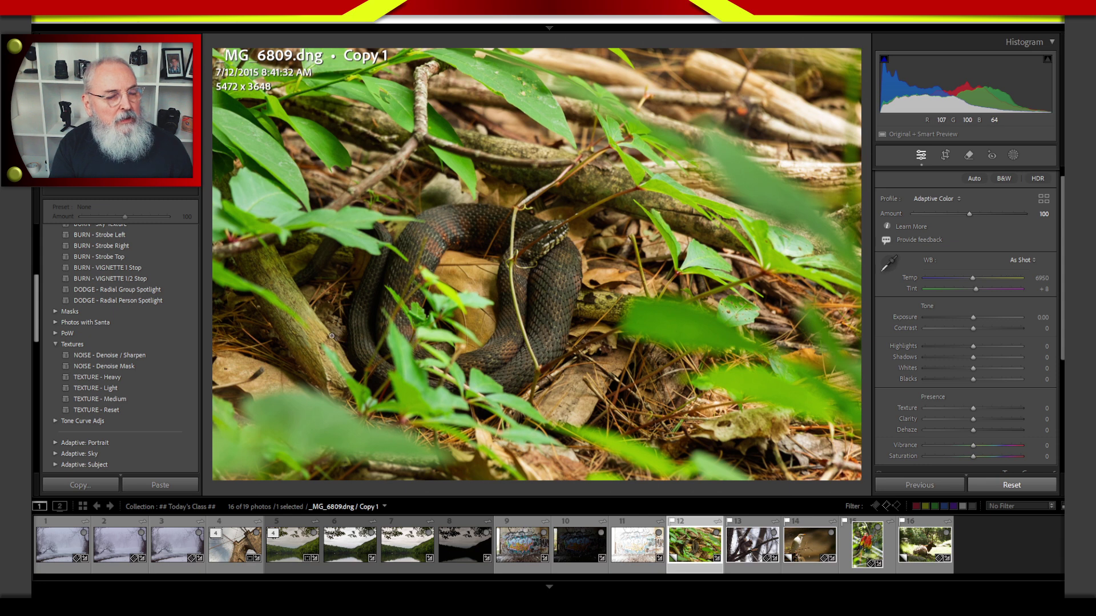
Step: Apply the Adobe Landscape profile to the snake photo and compare it repeatedly with the before view
click(947, 202)
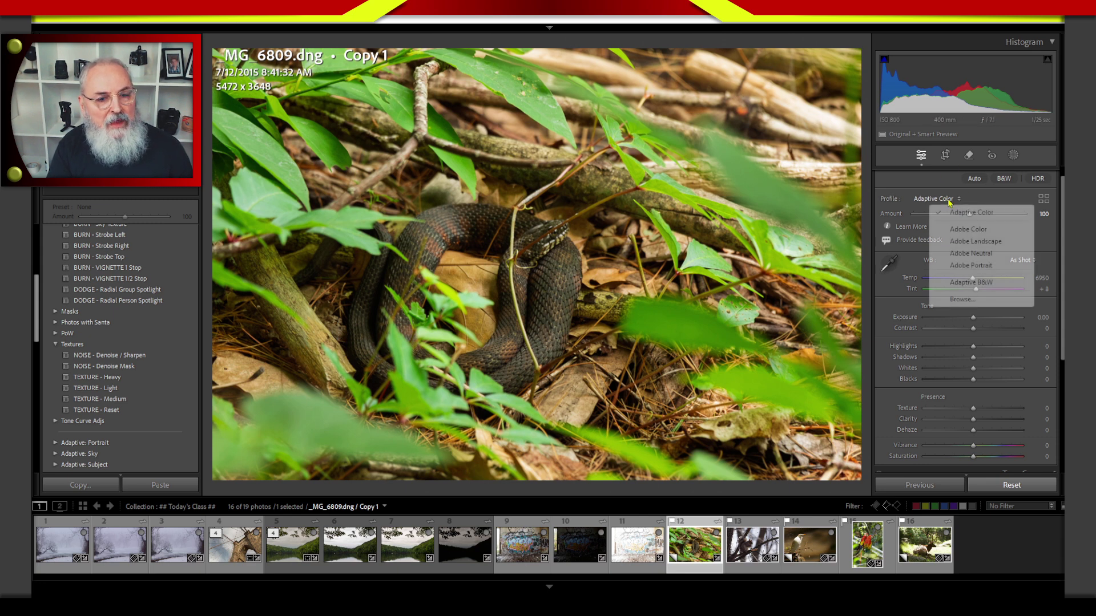
click(978, 244)
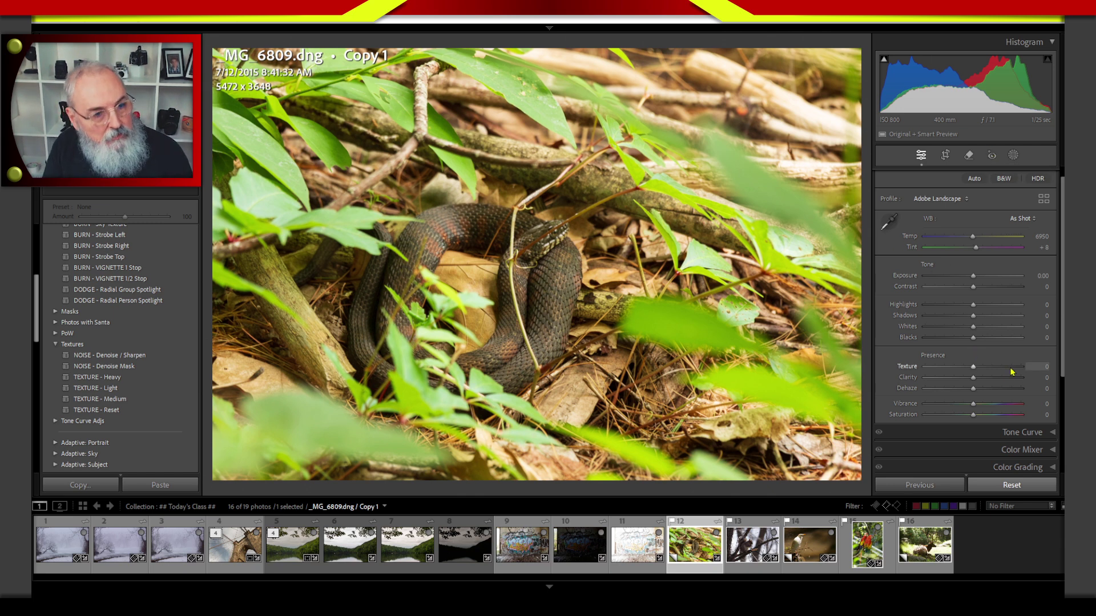
key(backslash)
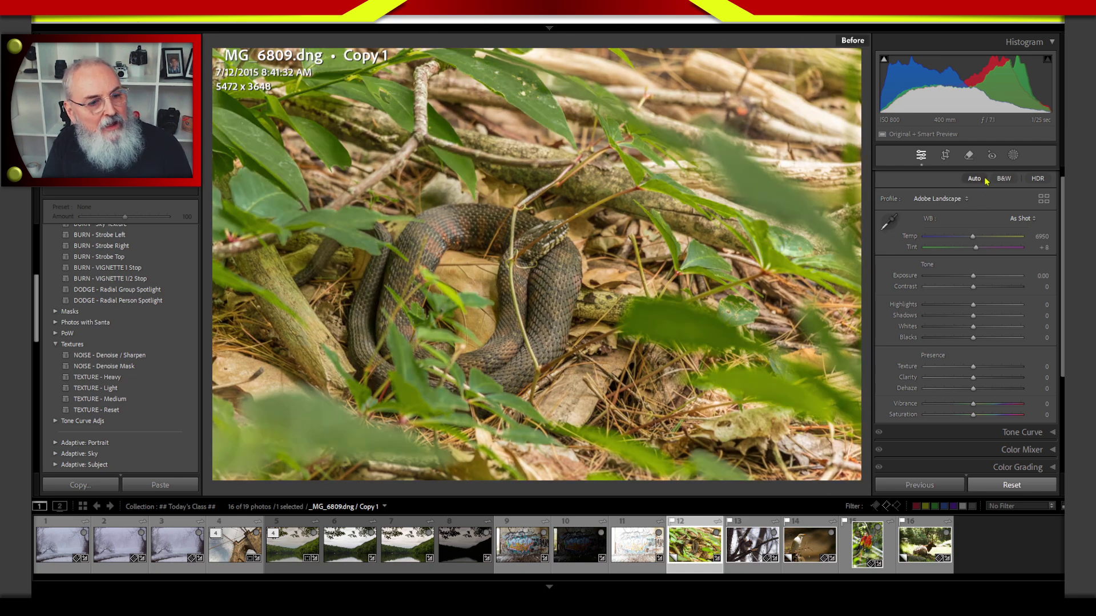
key(backslash)
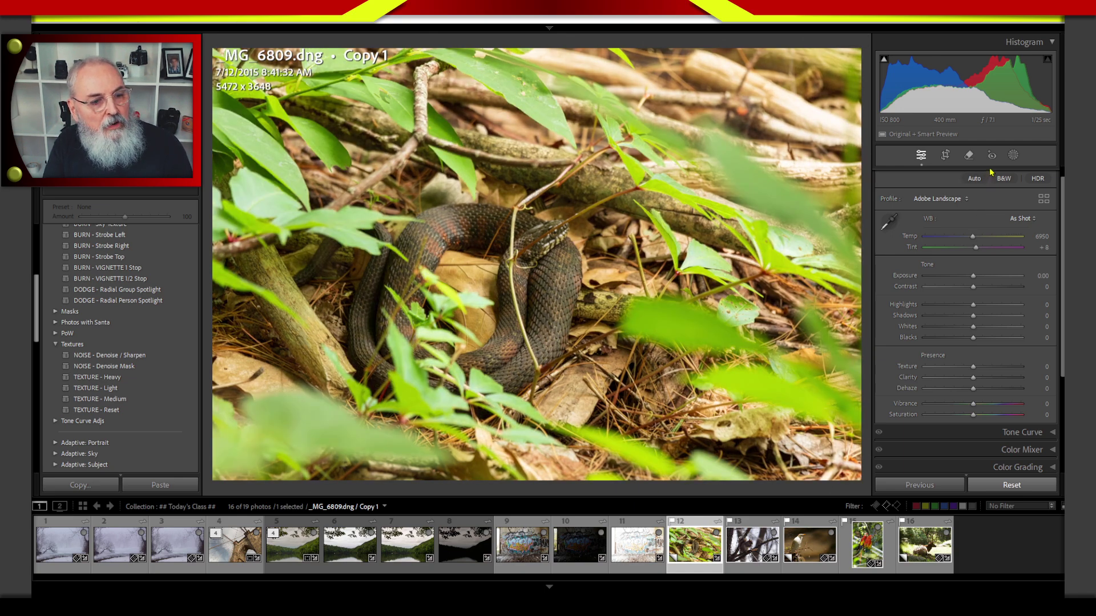
key(backslash)
key(backslash)
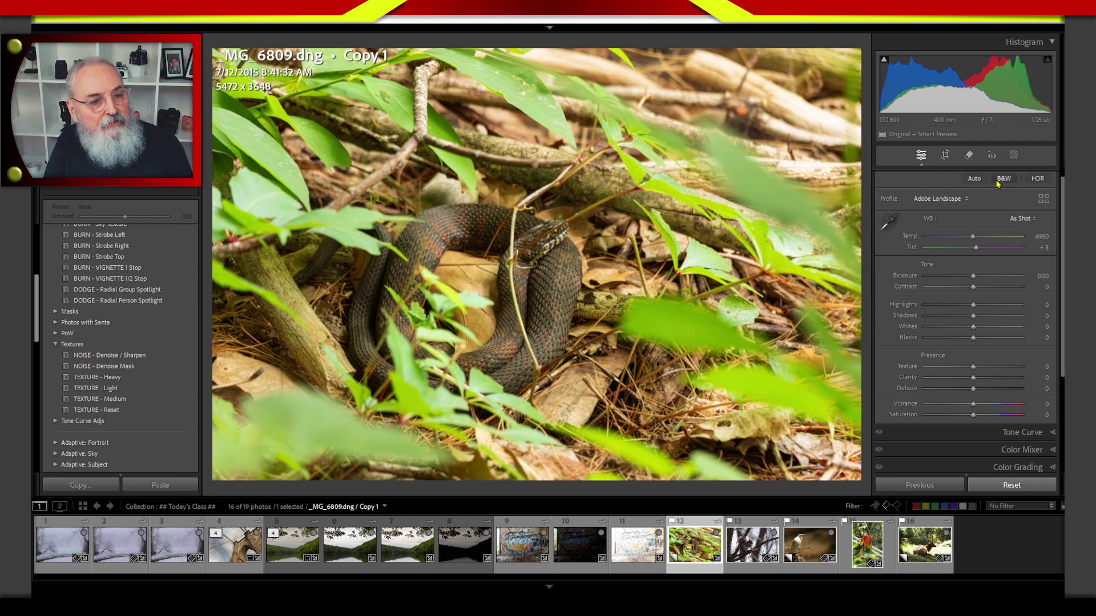
key(backslash)
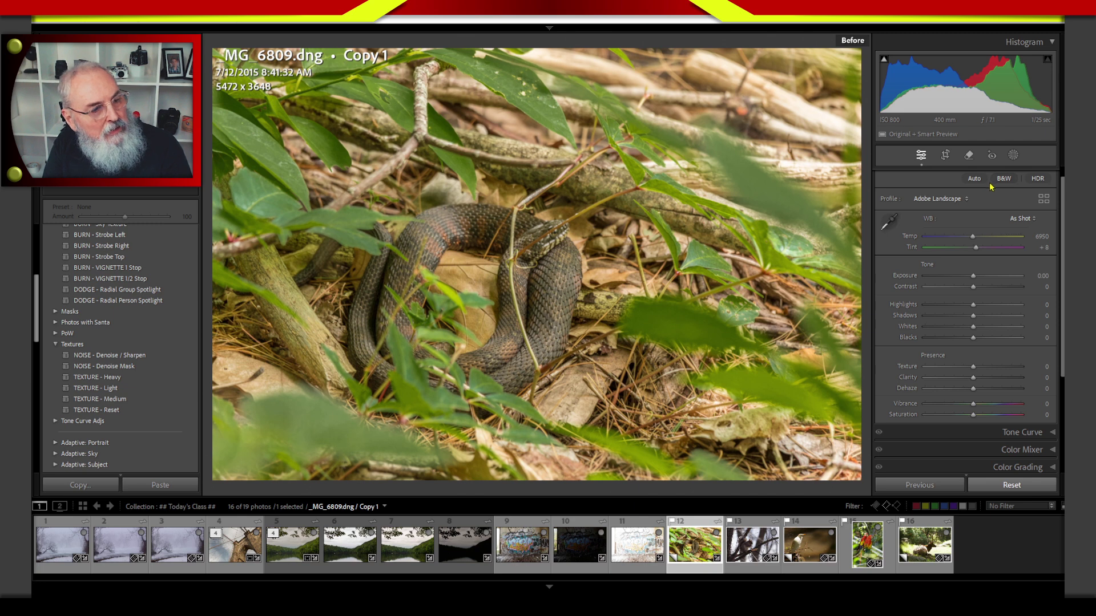
key(backslash)
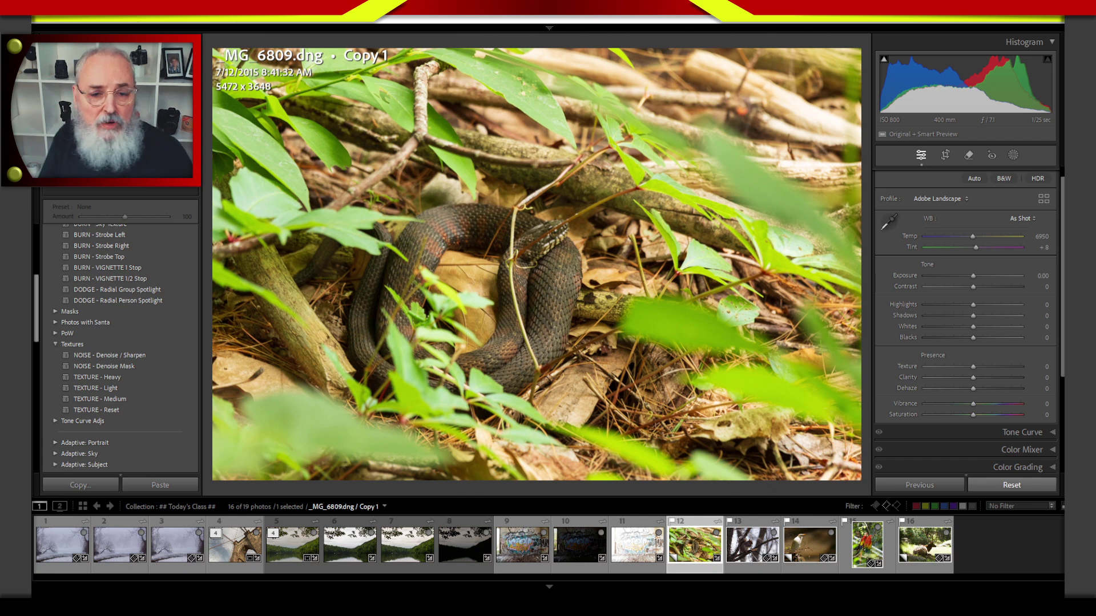
Step: Switch the snake photo to the Adobe Color profile and compare it with the before view
click(950, 199)
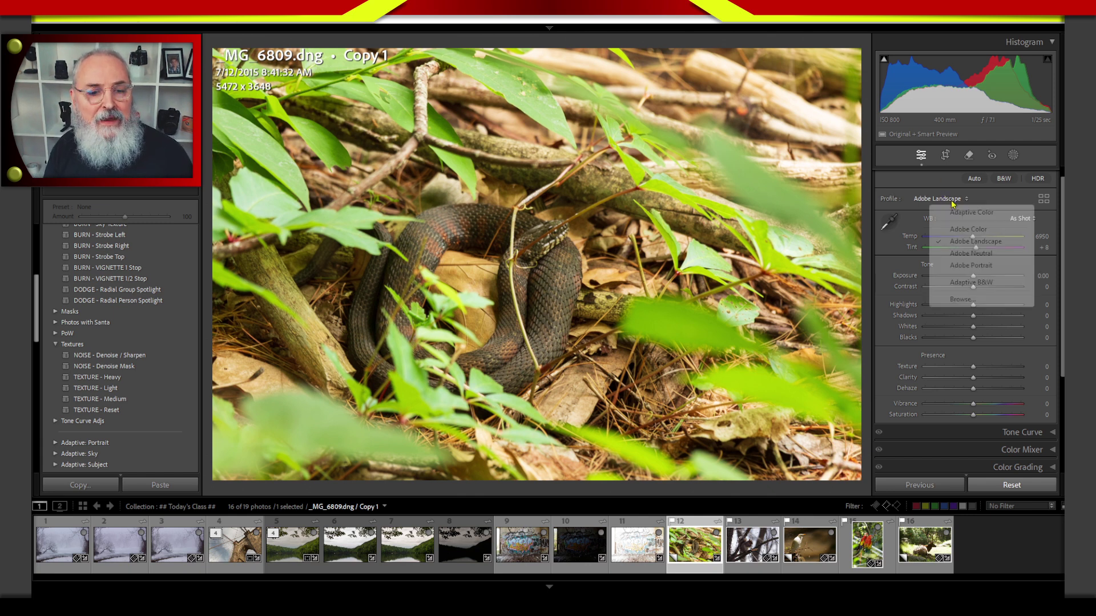
click(977, 230)
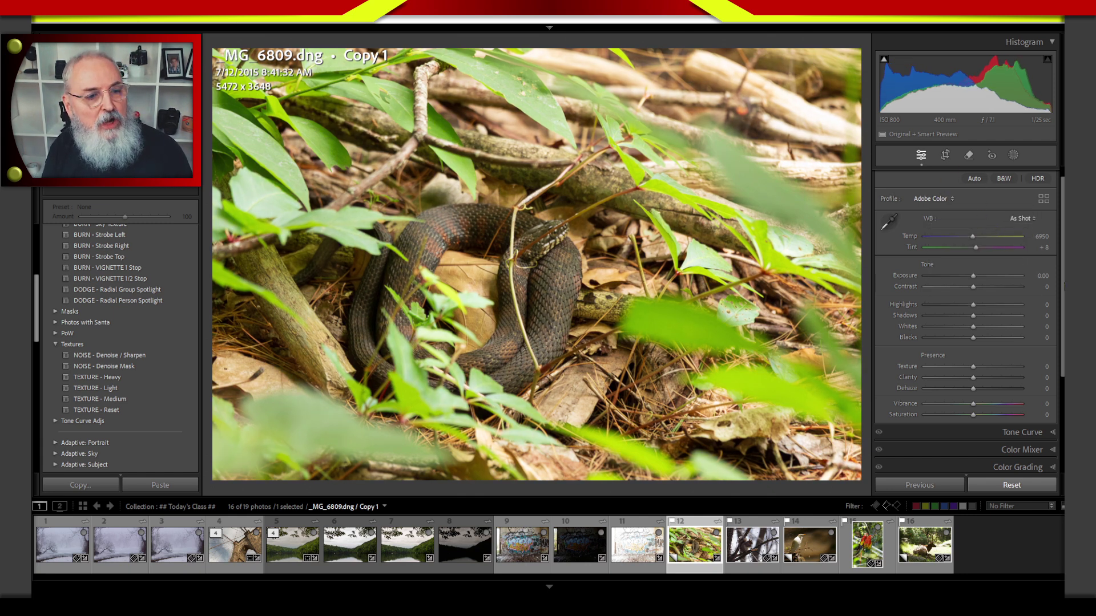
key(backslash)
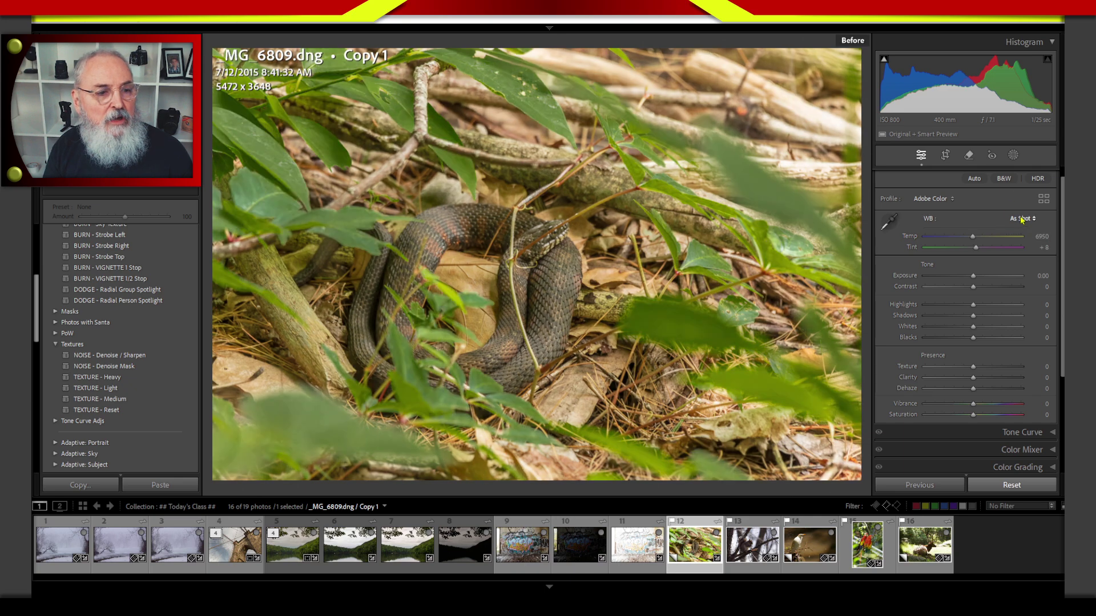
key(backslash)
key(backslash)
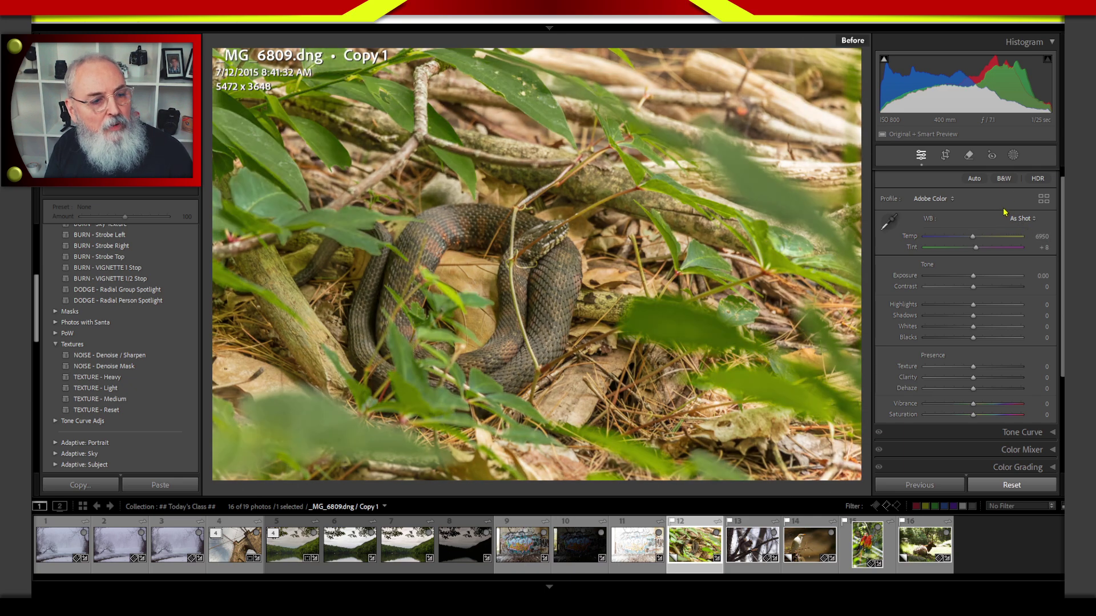
key(backslash)
Step: Try the Adobe Landscape, Adobe Portrait and Adobe Neutral profiles in turn on the snake photo
click(943, 200)
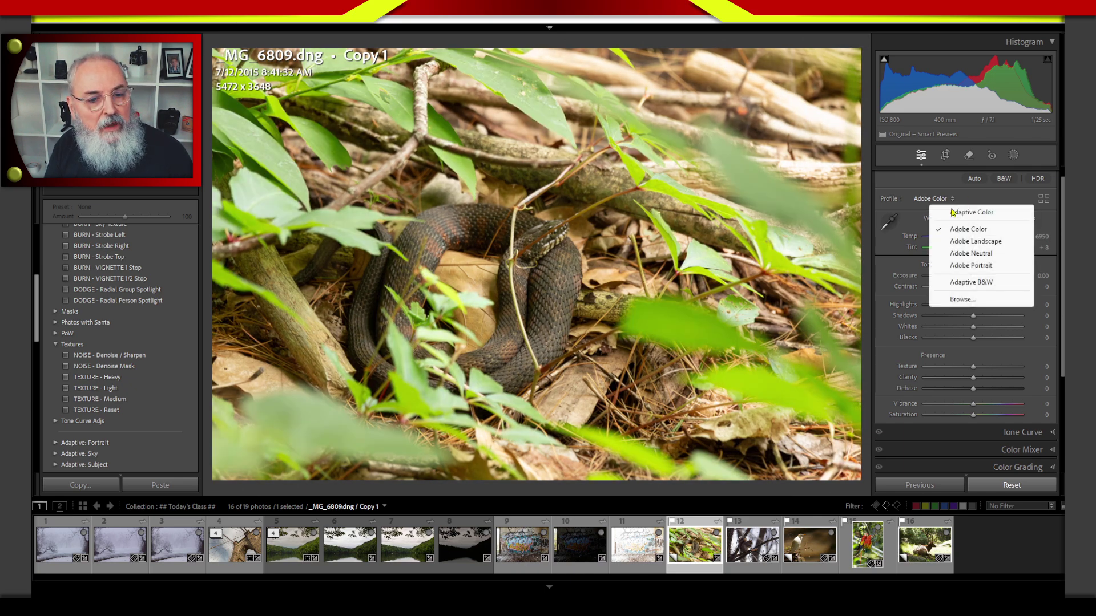
click(977, 242)
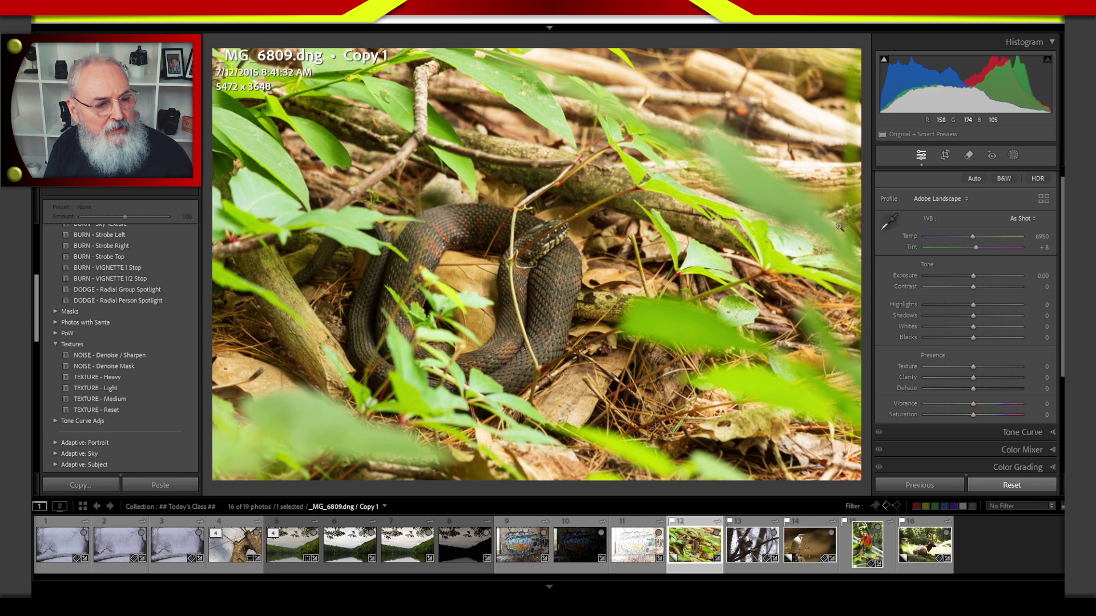
click(940, 199)
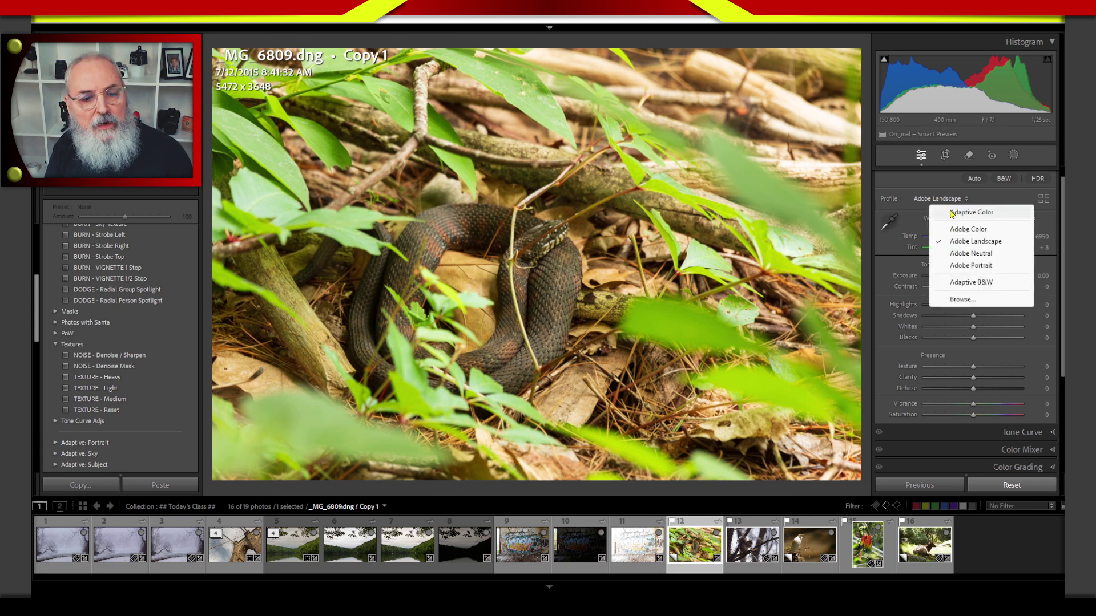
click(962, 266)
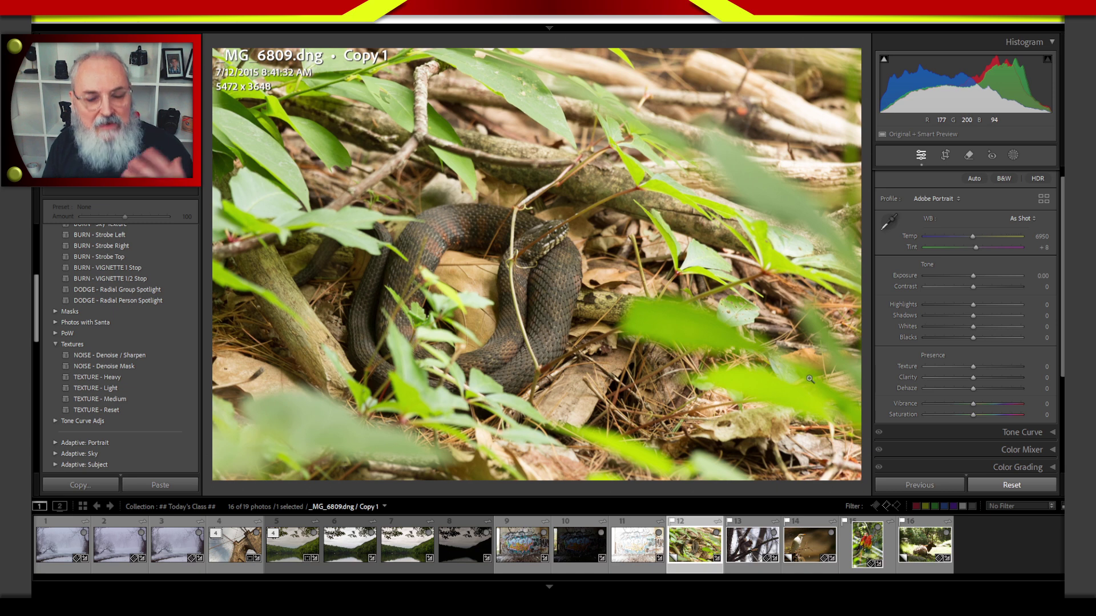
click(941, 198)
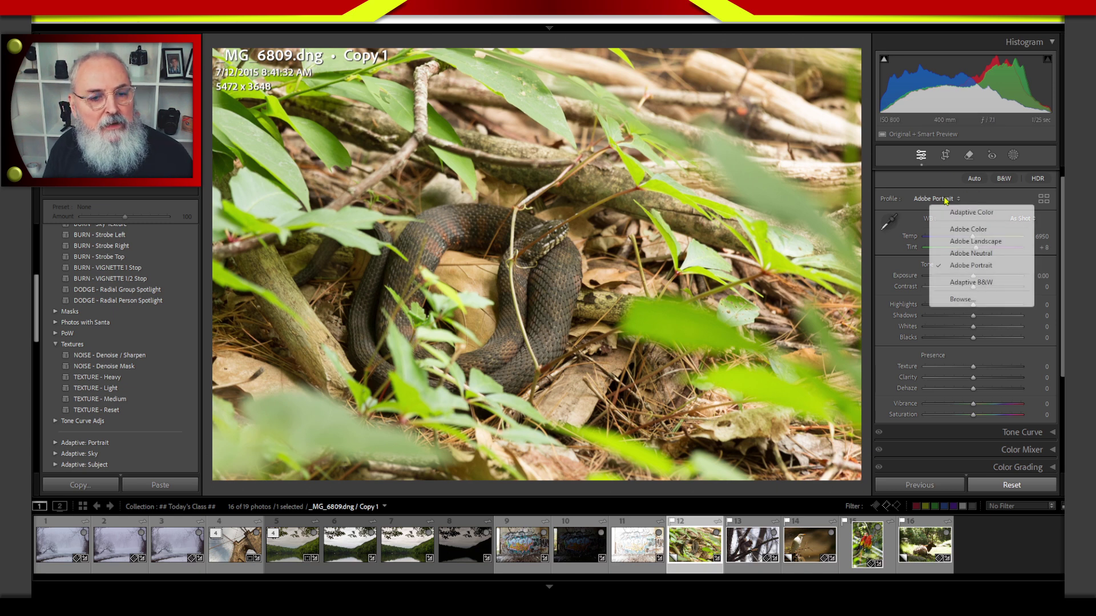
click(986, 253)
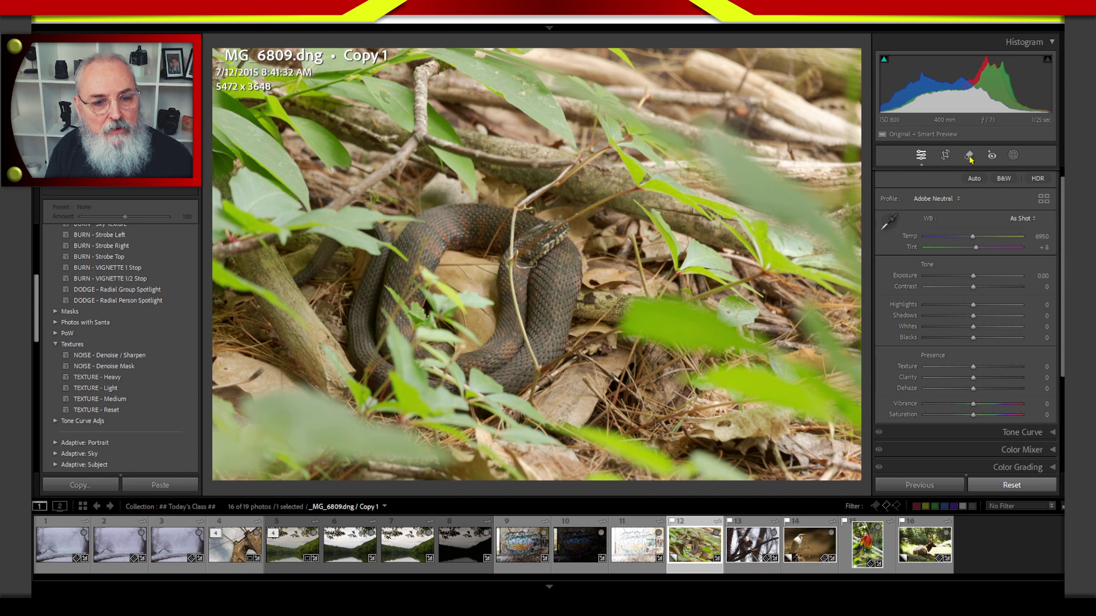
Step: Compare the Adobe Landscape, Adobe Color and Adaptive Color profiles by applying each in turn to the snake photo
click(936, 198)
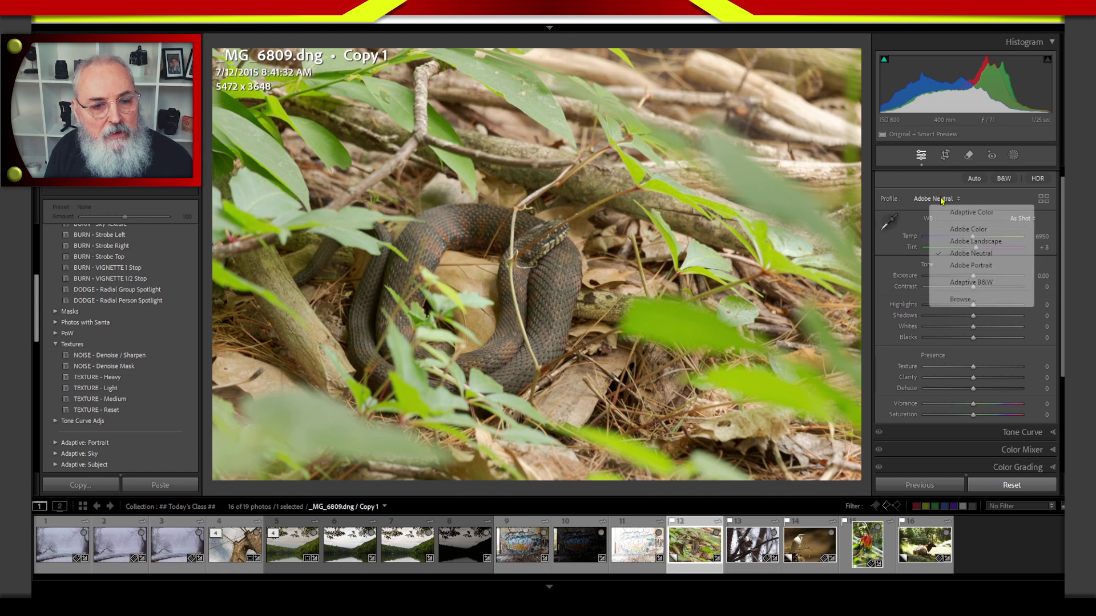
click(976, 241)
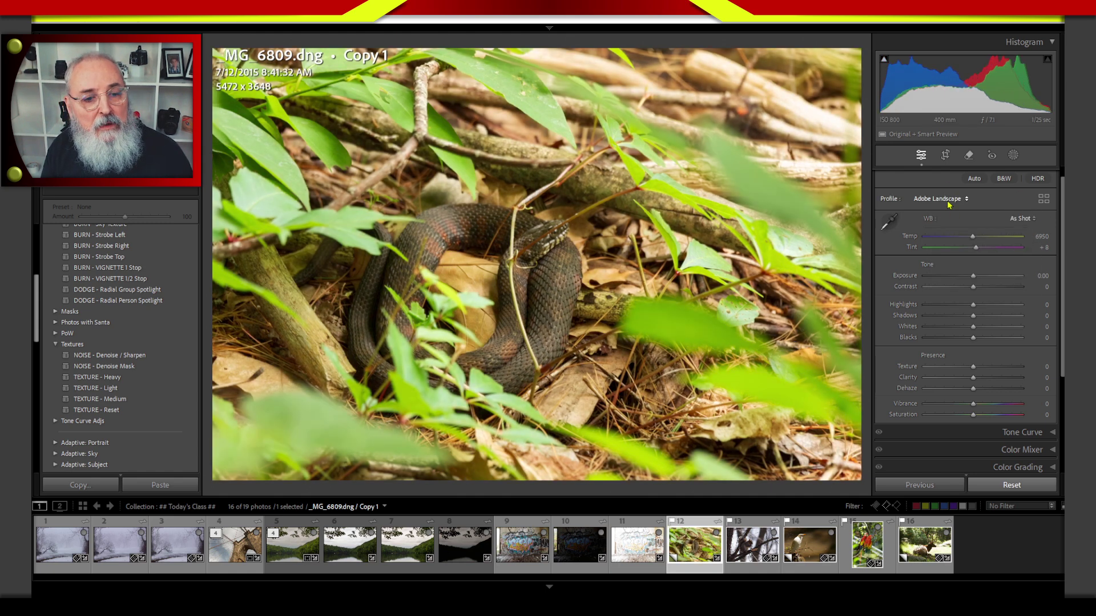
click(949, 204)
click(971, 230)
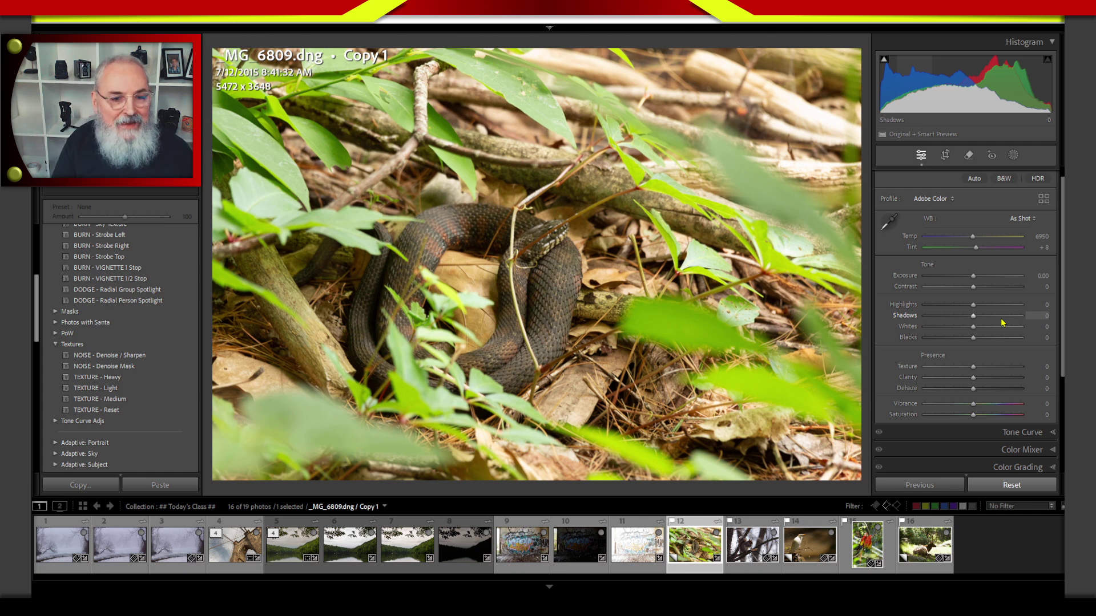
click(933, 199)
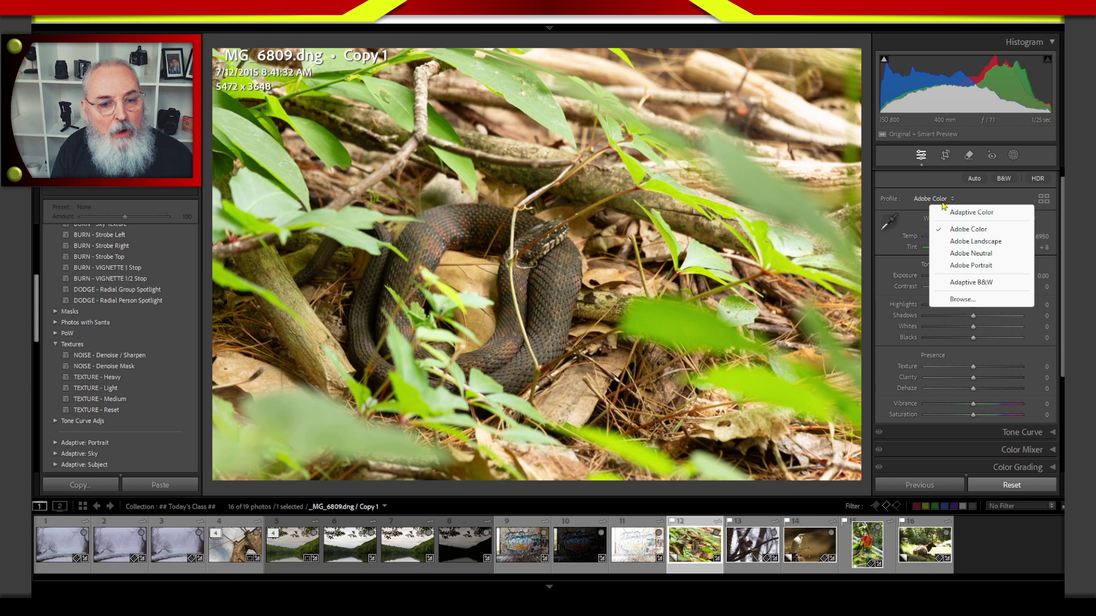
click(971, 212)
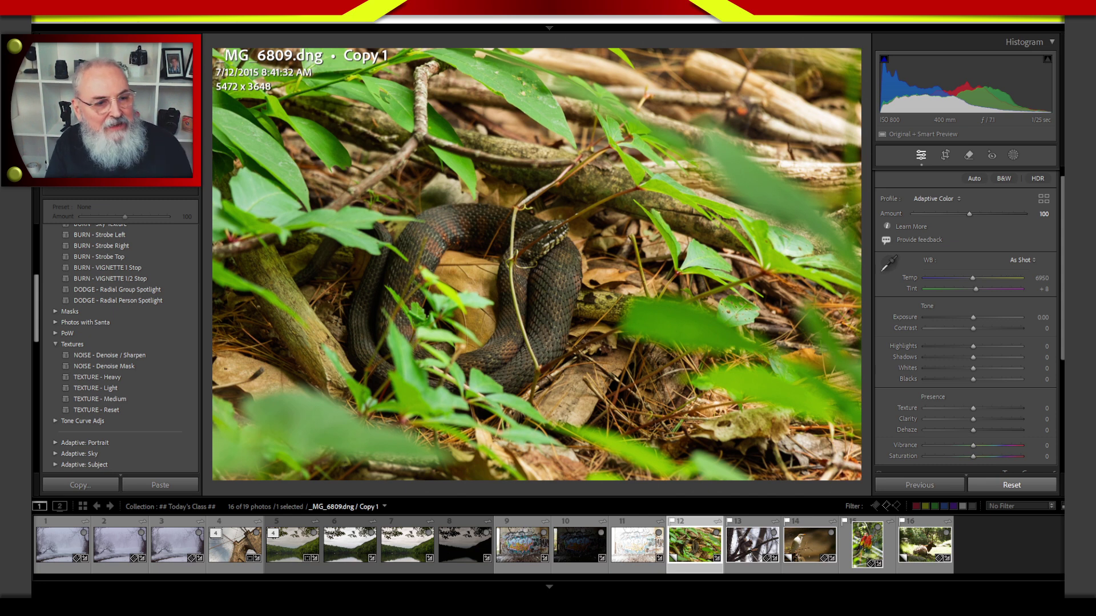
Step: Try Adobe Color once more and settle on the Adobe Landscape profile for the snake photo
click(939, 199)
click(977, 234)
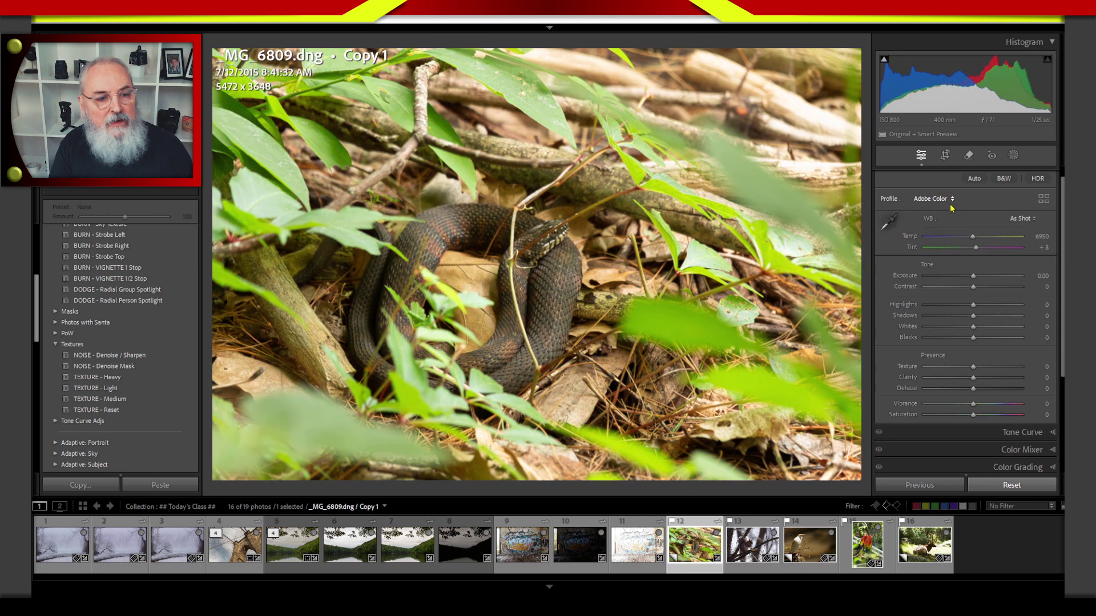
click(940, 200)
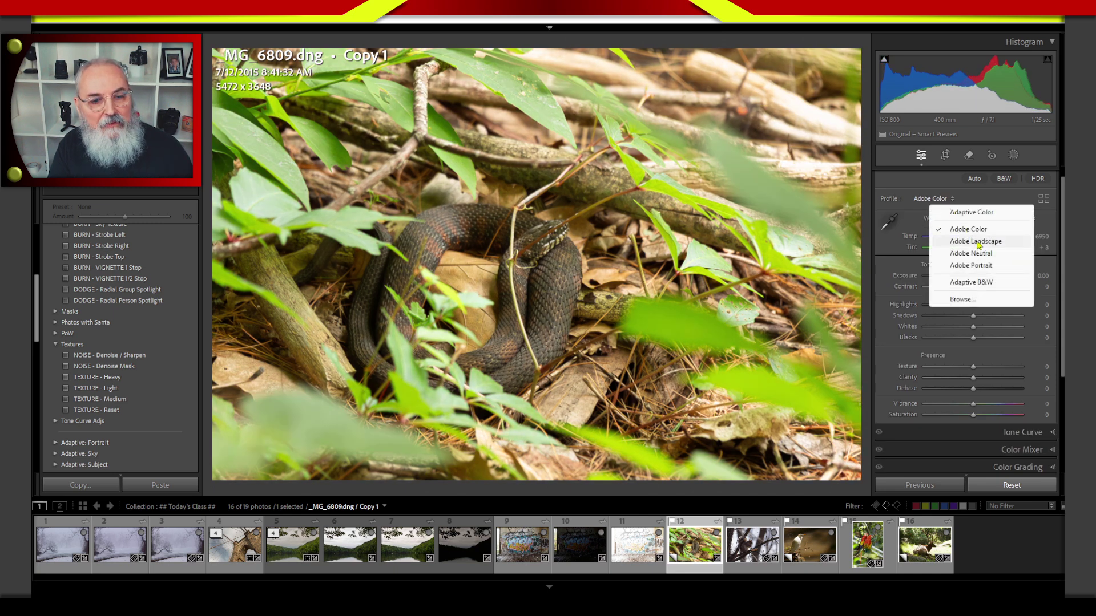
click(979, 240)
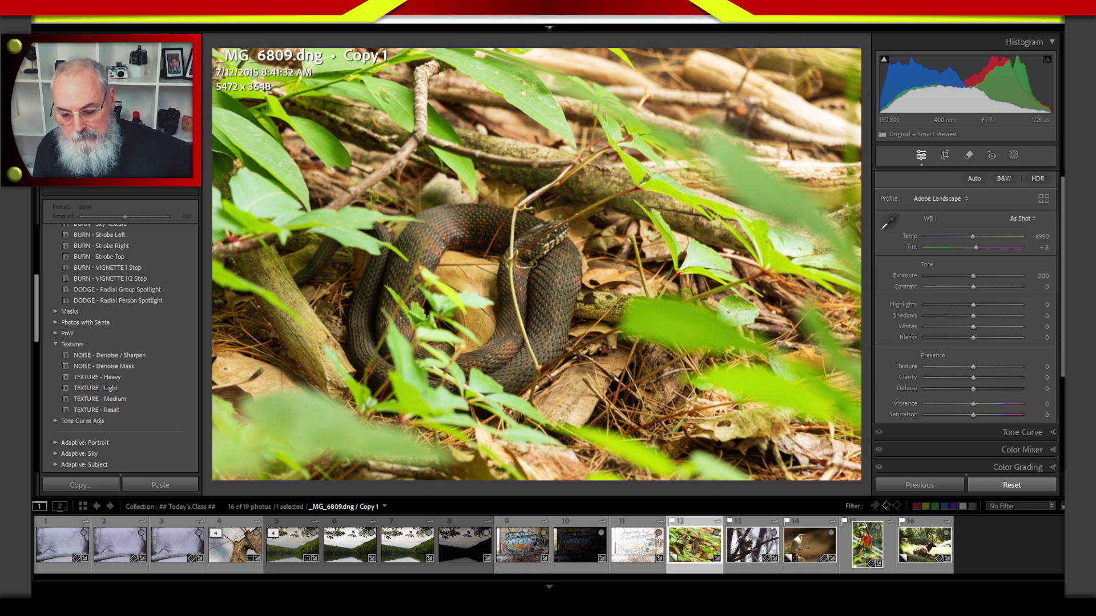
mouse_move(962, 596)
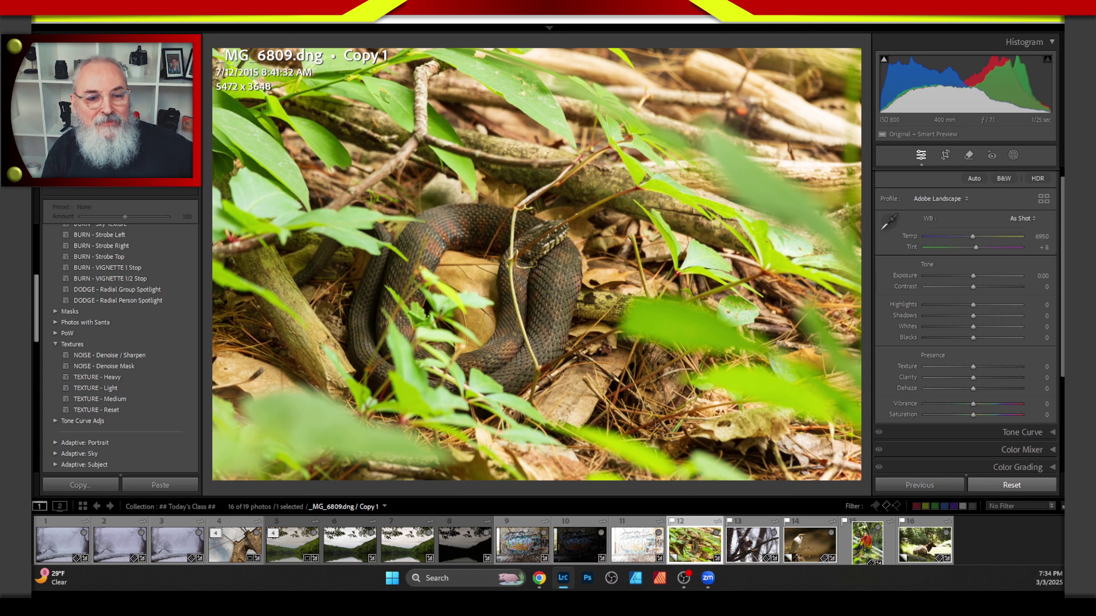
click(959, 199)
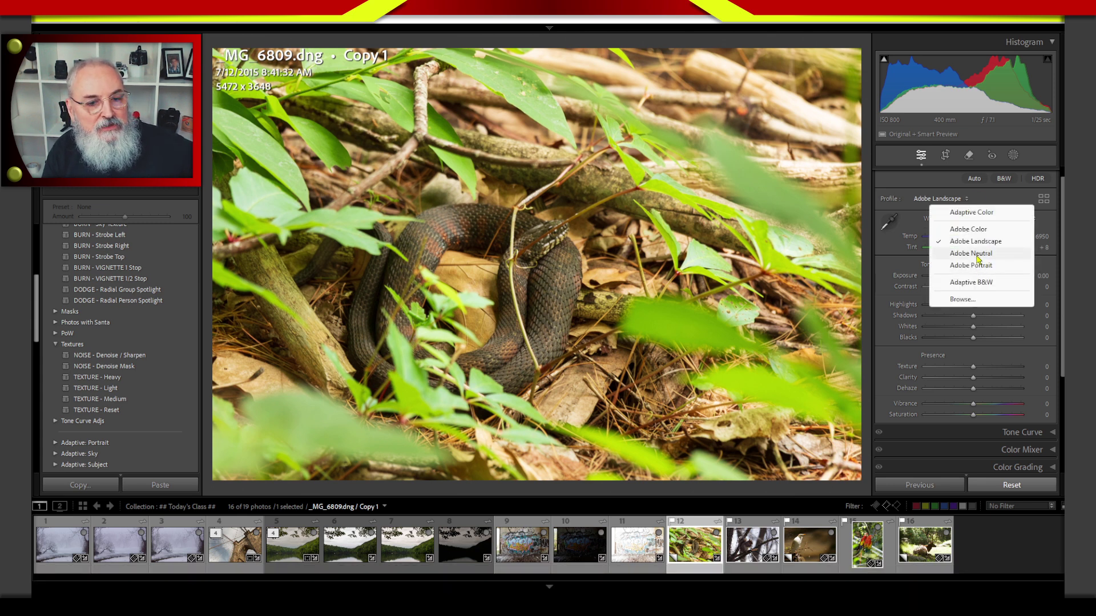
click(939, 187)
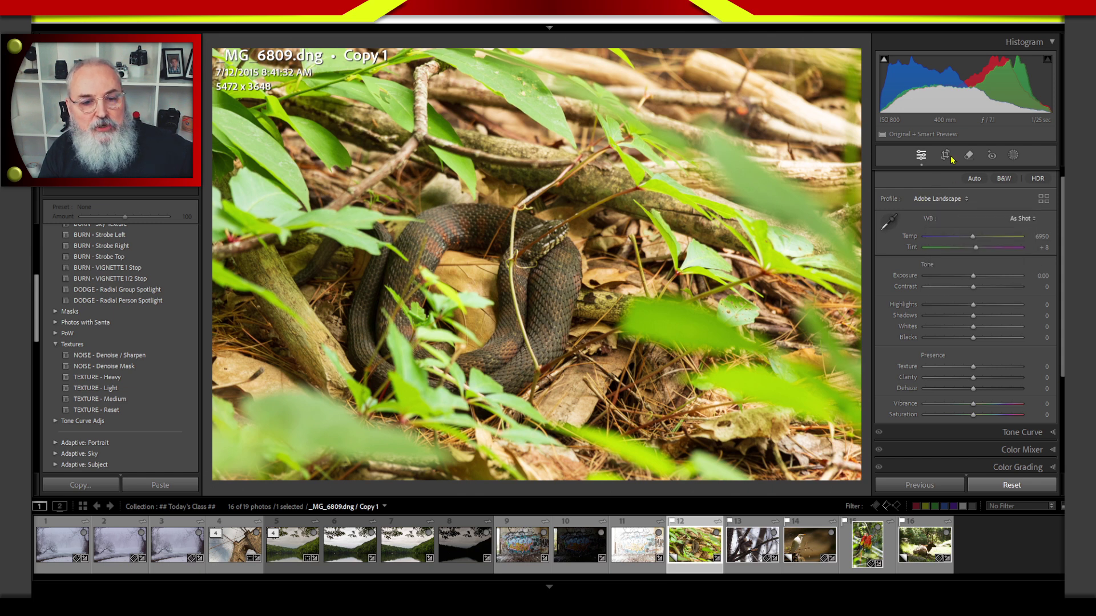
click(1044, 200)
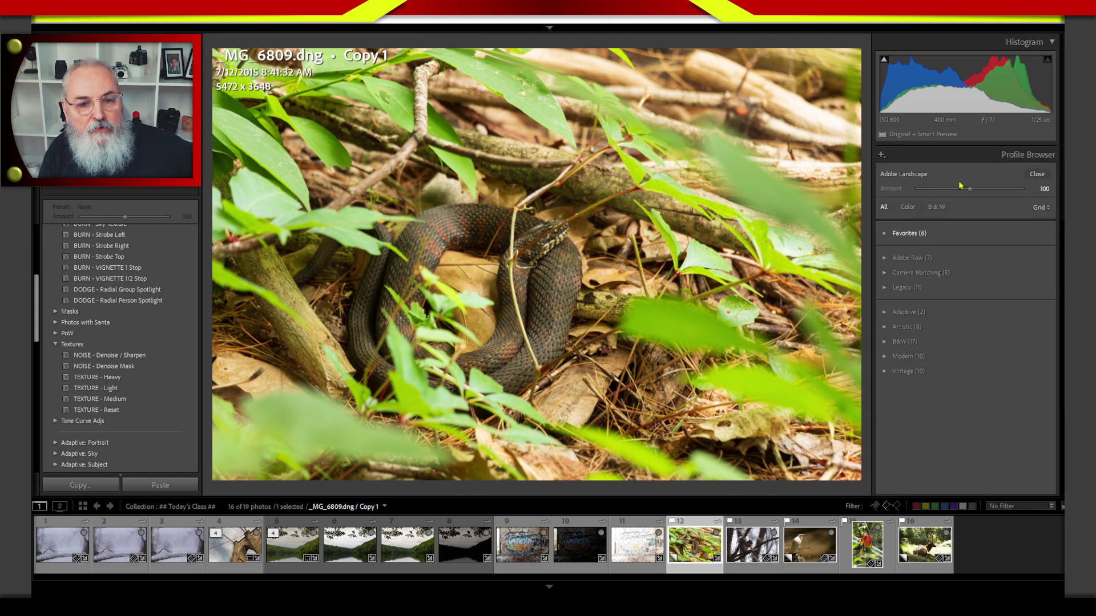
click(1037, 174)
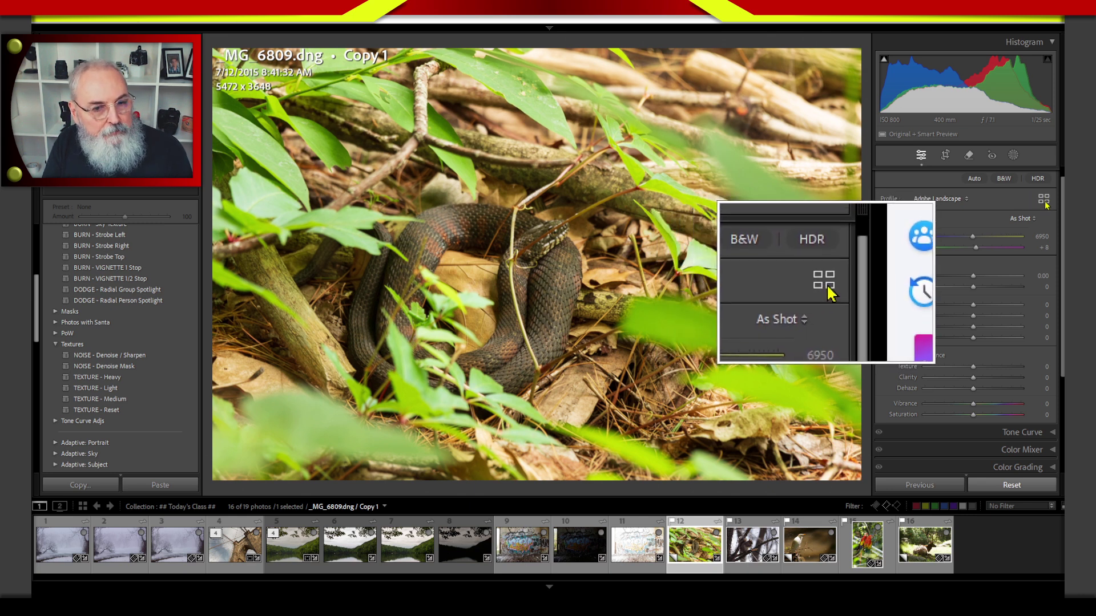
Step: Open the Profile Browser to browse all available profiles for the snake photo
click(967, 199)
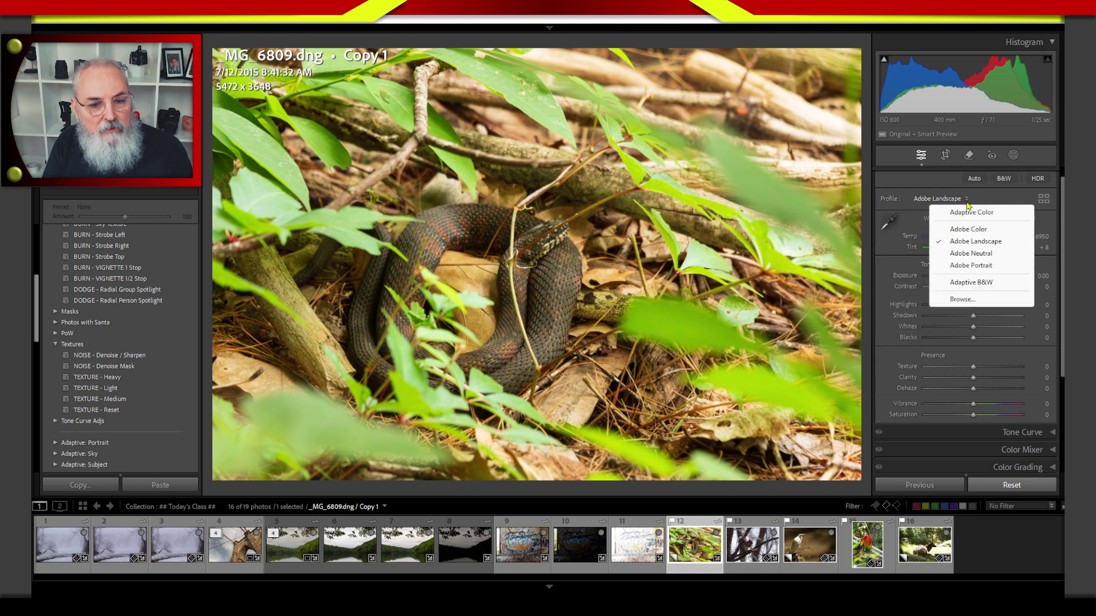
click(973, 301)
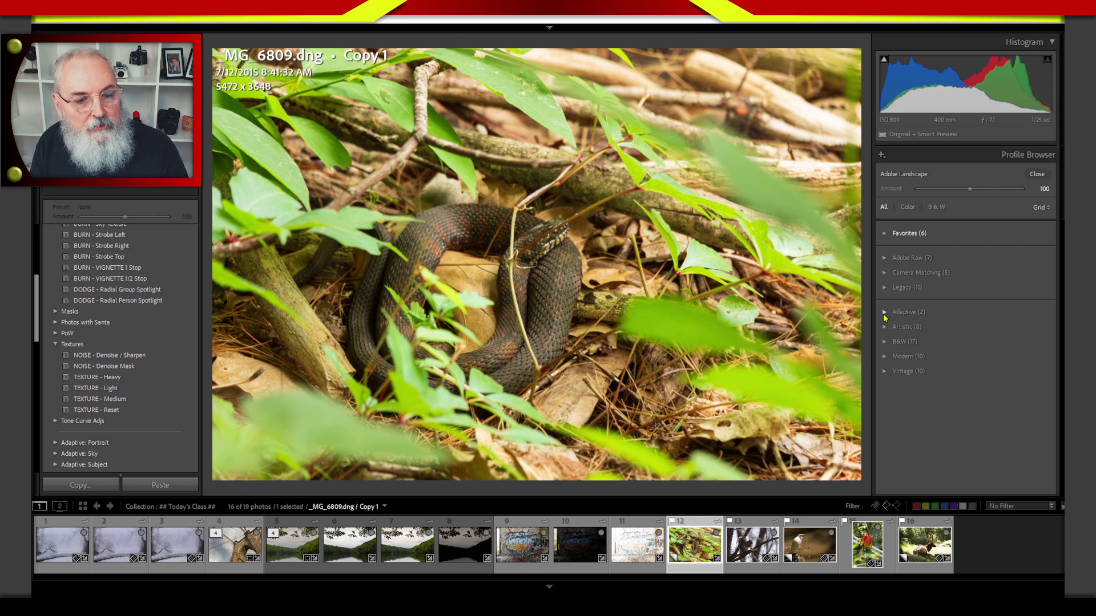
Step: View the profiles in the Adaptive group, collapse the group and close the Profile Browser
click(926, 314)
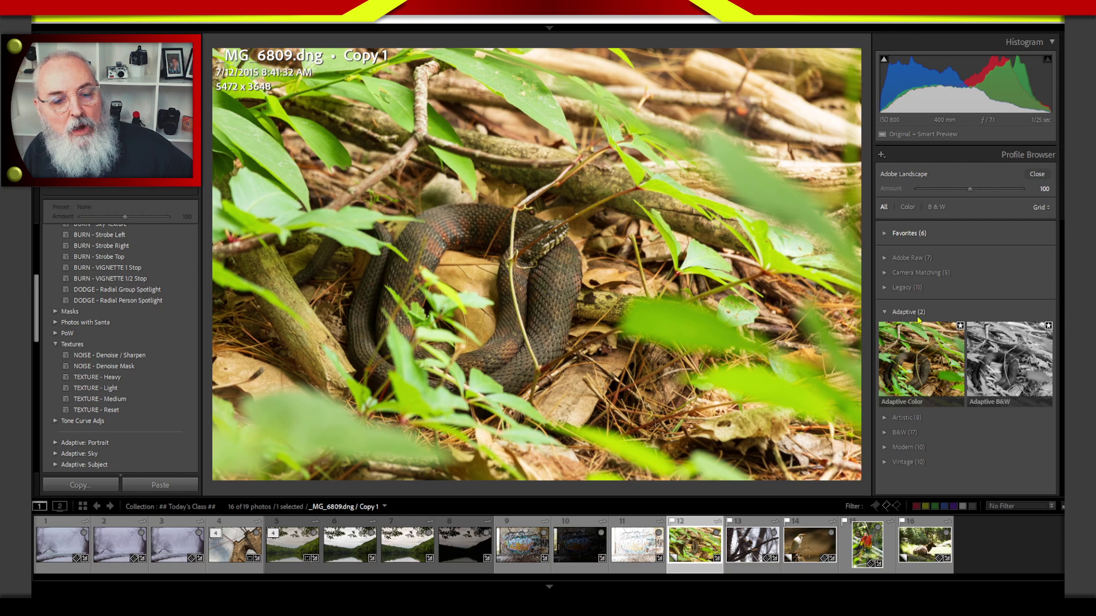
click(884, 313)
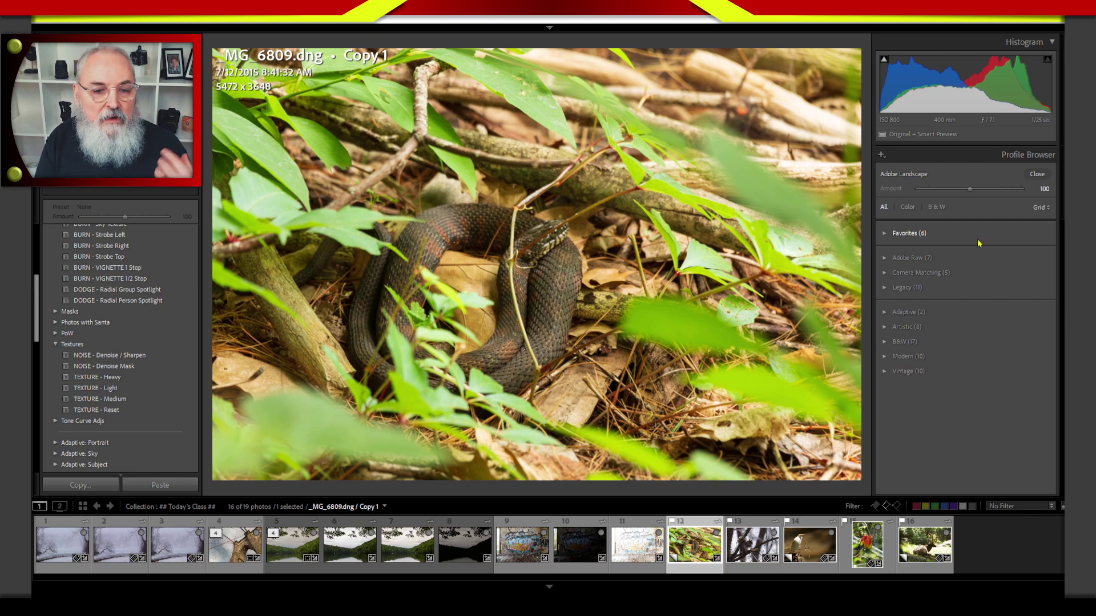
click(1036, 175)
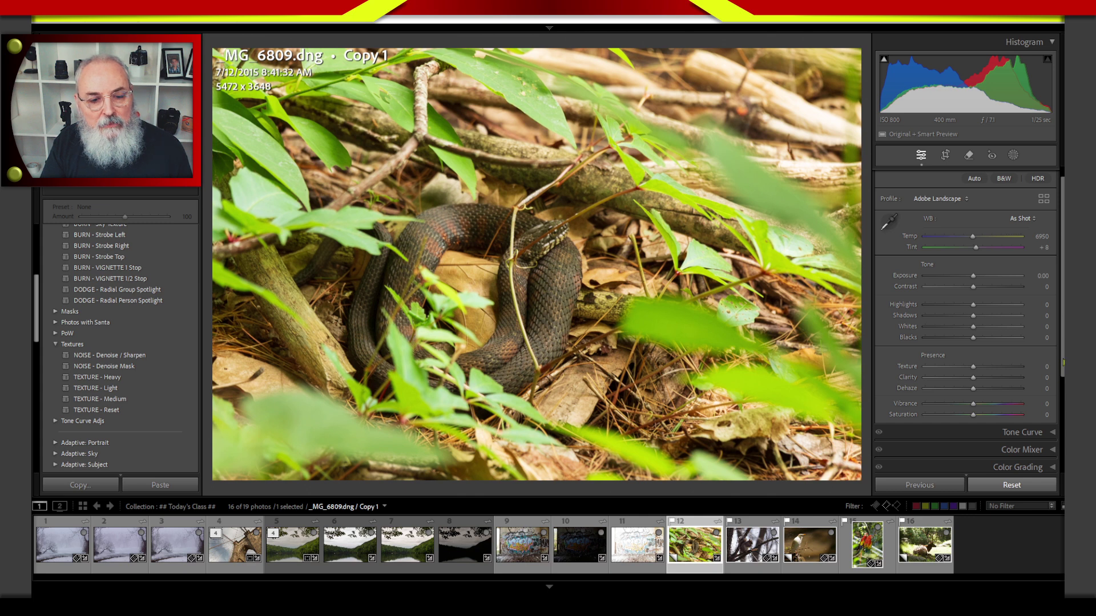
Step: Set the lens profile correction setup to Auto in the snake photo's Lens Corrections
scroll(965, 320, down, 3)
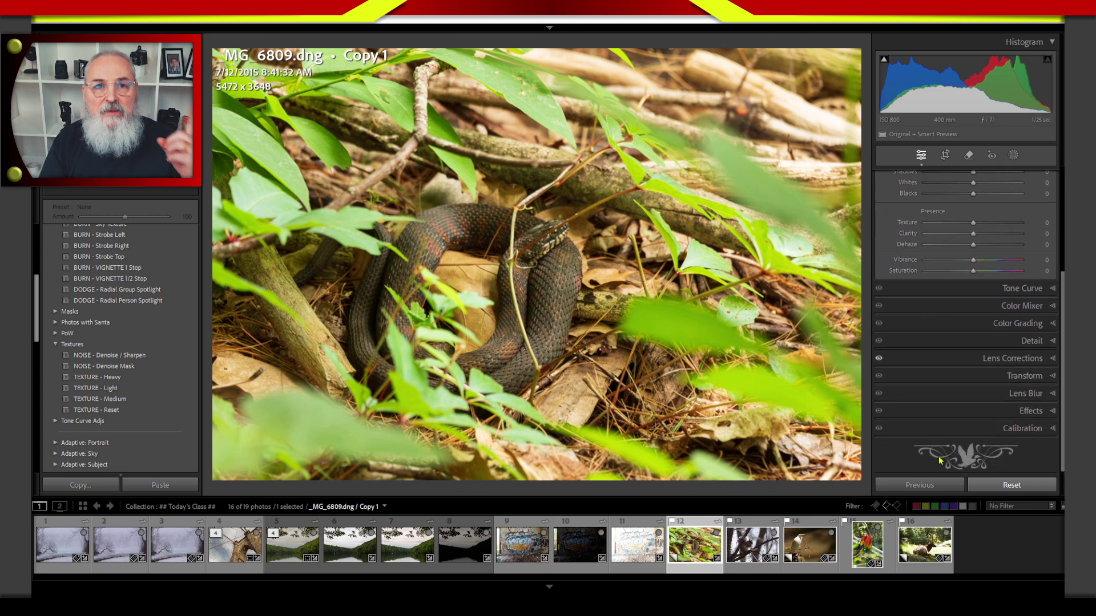
click(966, 358)
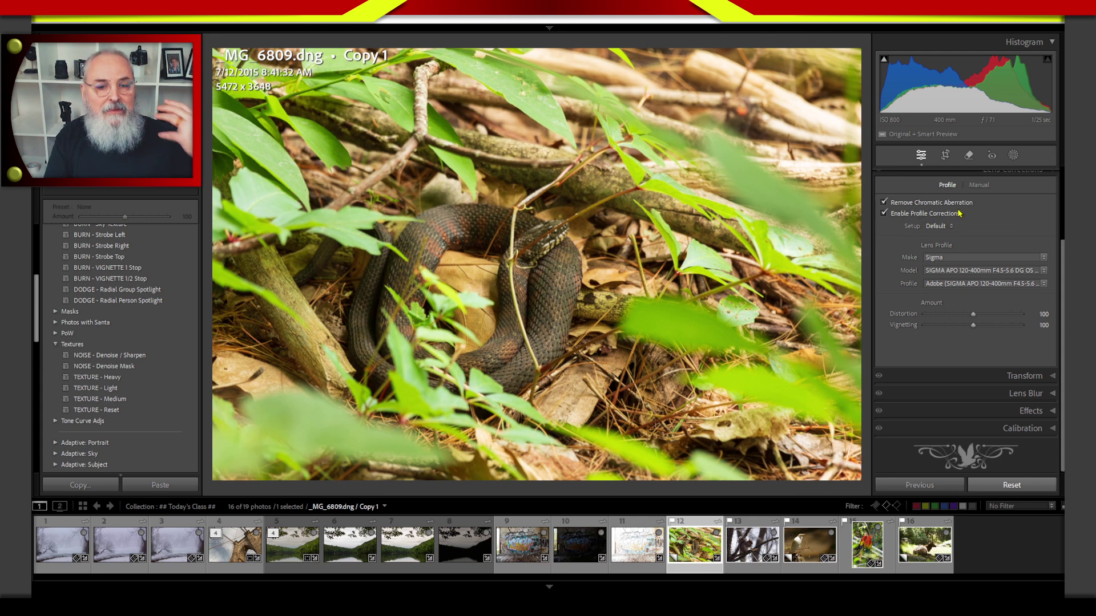
click(952, 228)
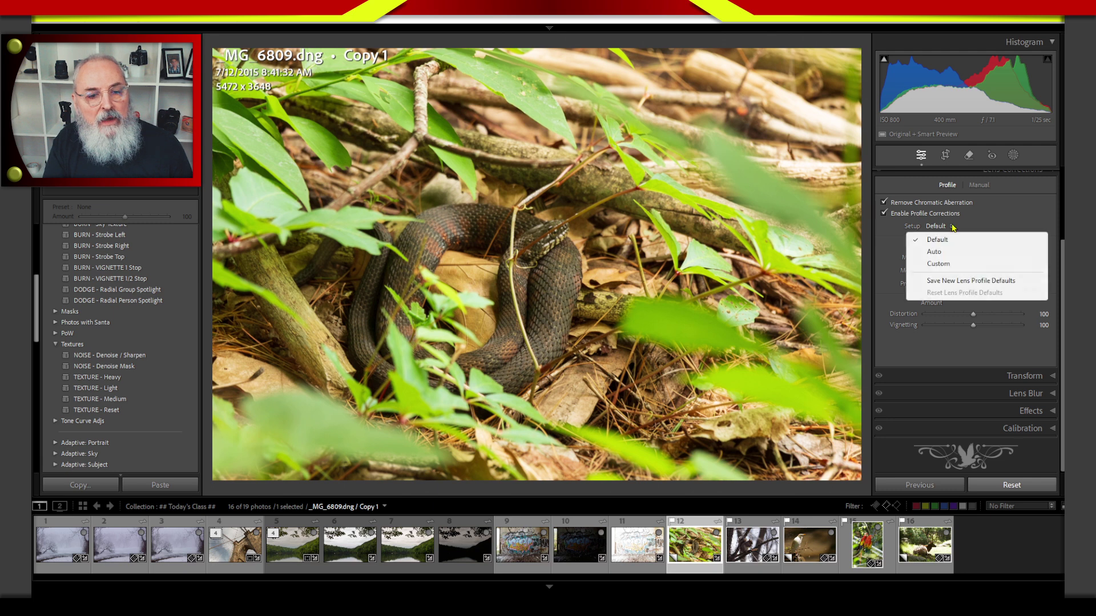
click(952, 249)
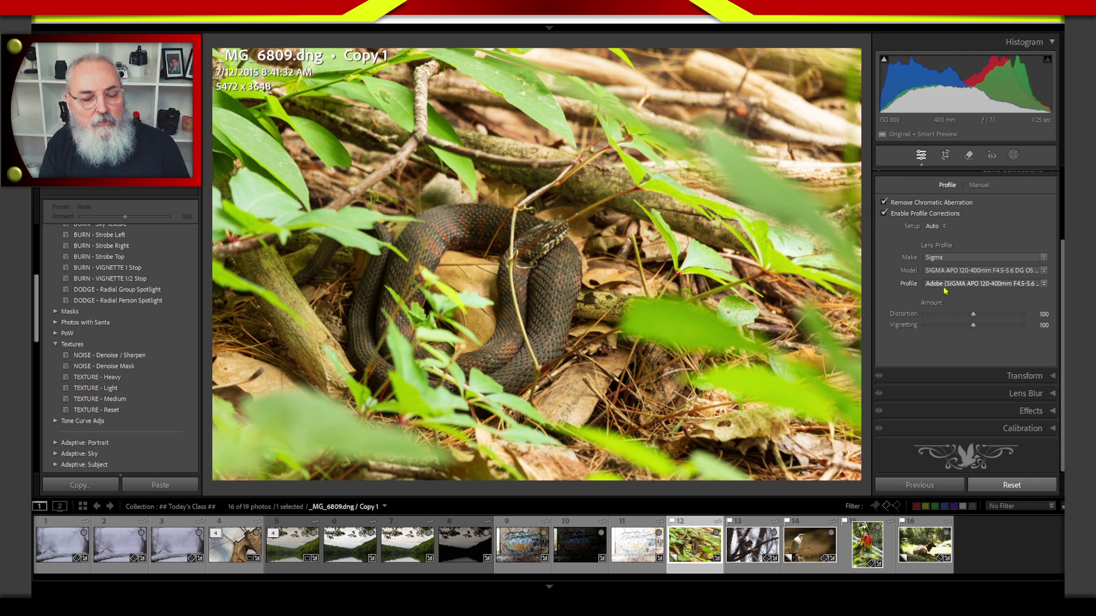
Step: Return to the Basic adjustments and apply the Adobe Neutral profile to the snake photo
click(981, 171)
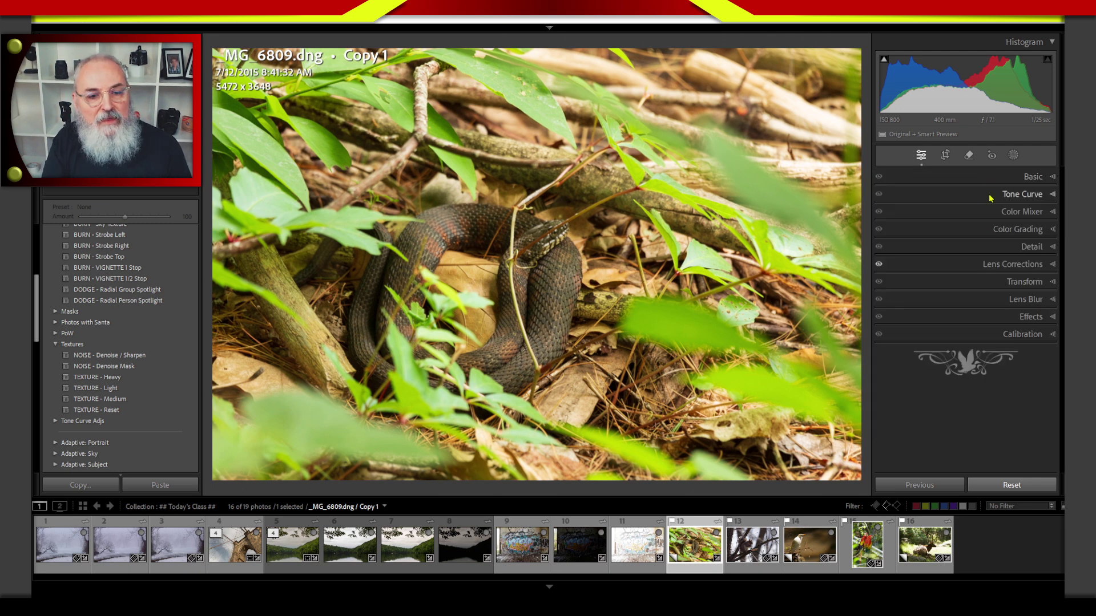
click(982, 176)
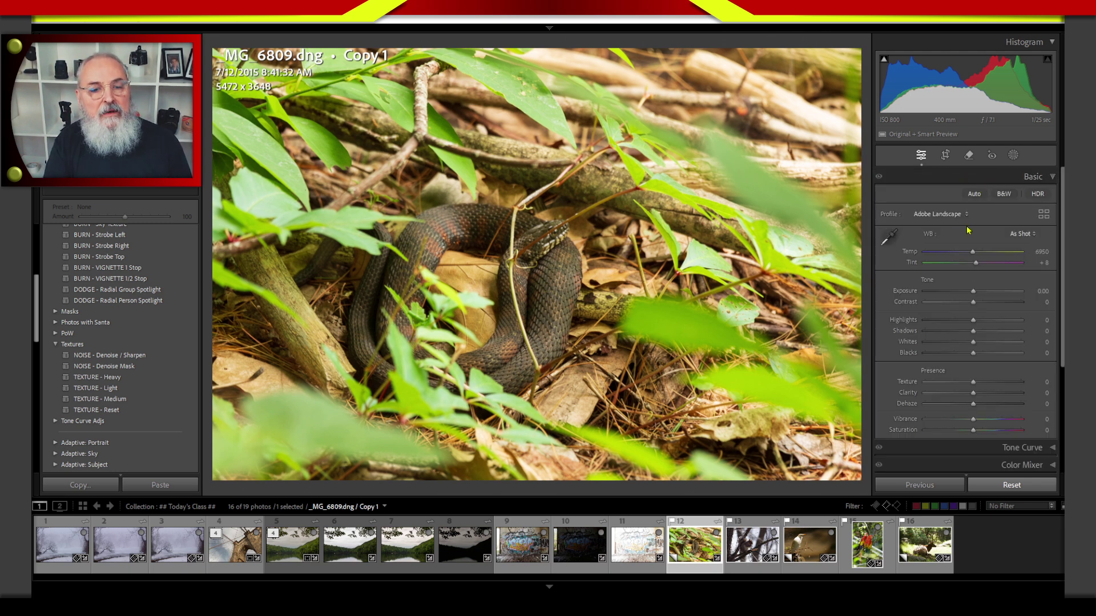
click(937, 215)
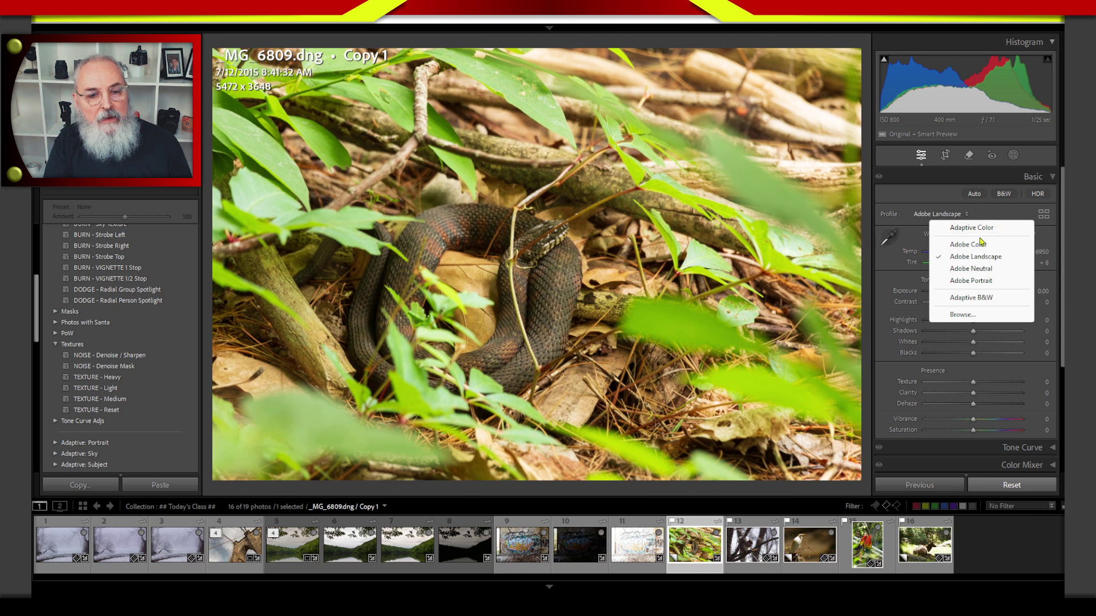
click(984, 269)
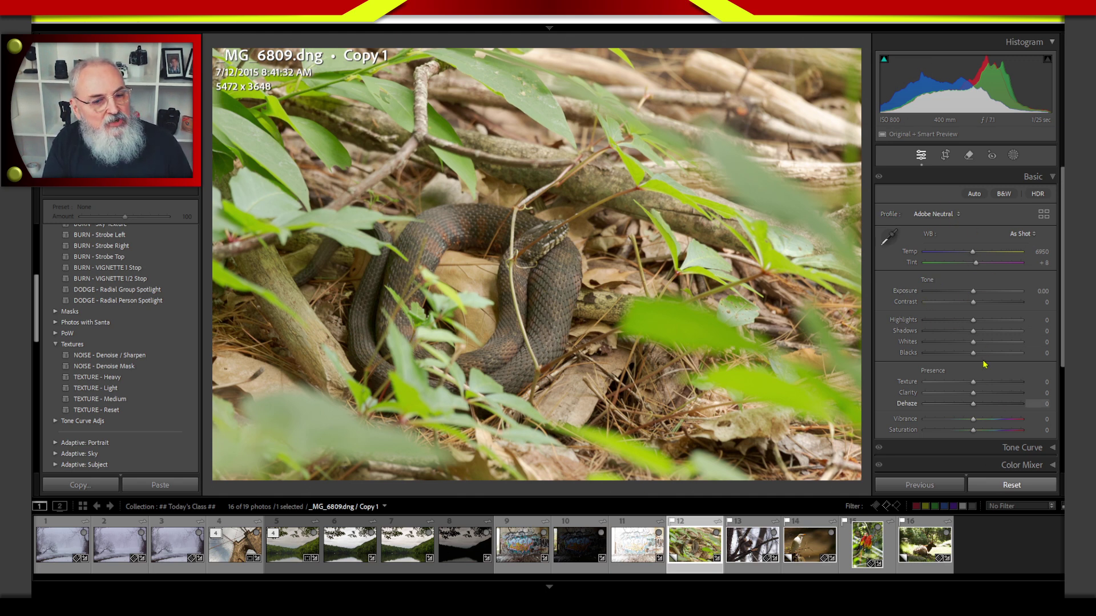
Step: Reopen the Profile Browser, switch its display to Large and view the previews in the Adaptive group
click(1019, 181)
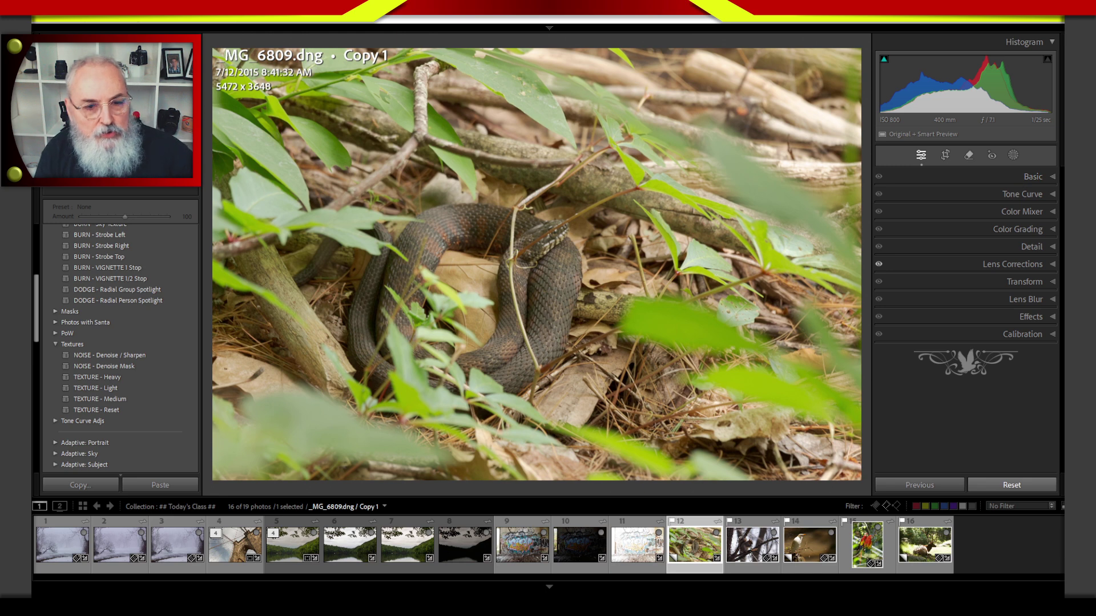
click(1024, 181)
click(1045, 214)
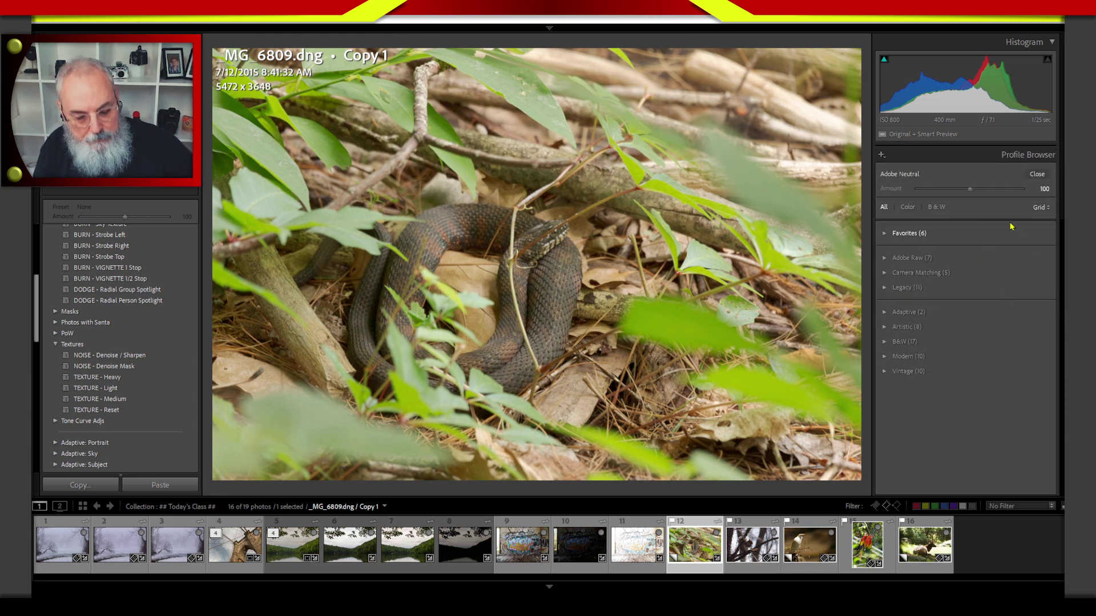
click(1046, 210)
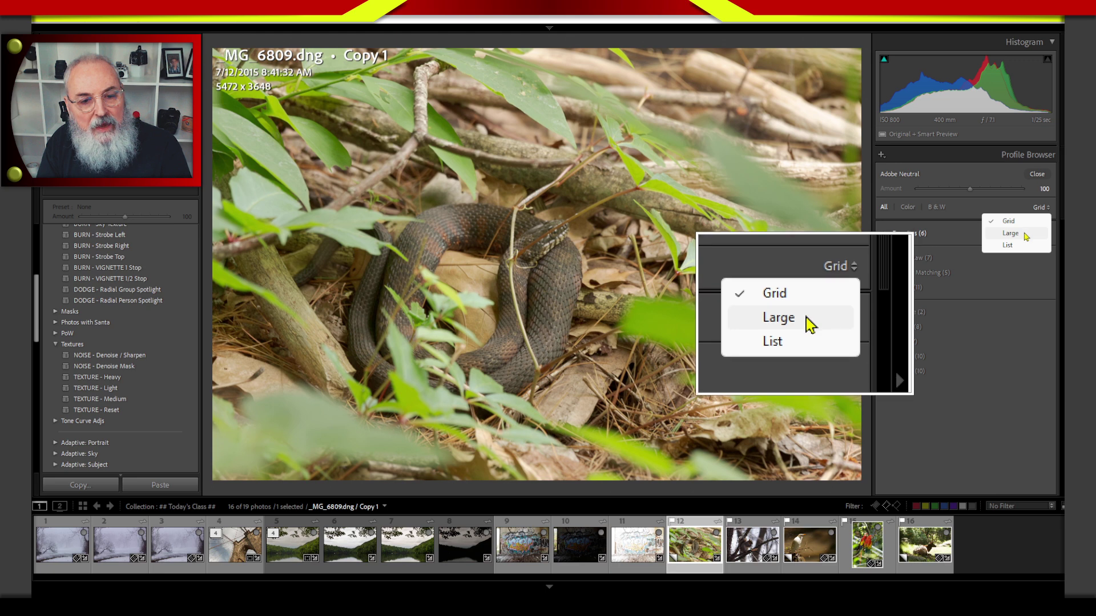
click(1025, 235)
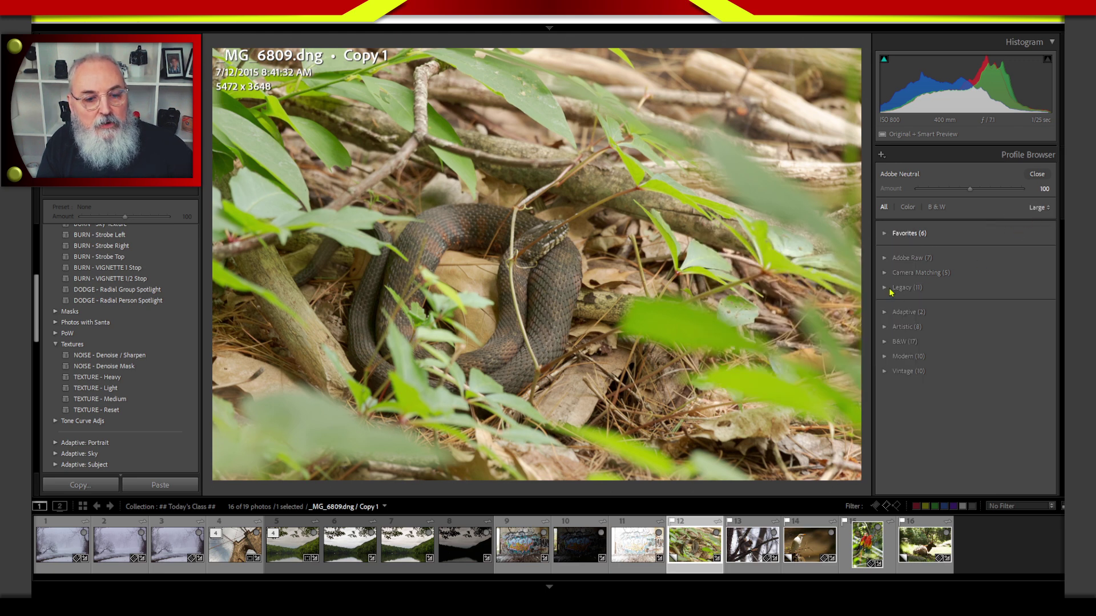
click(884, 312)
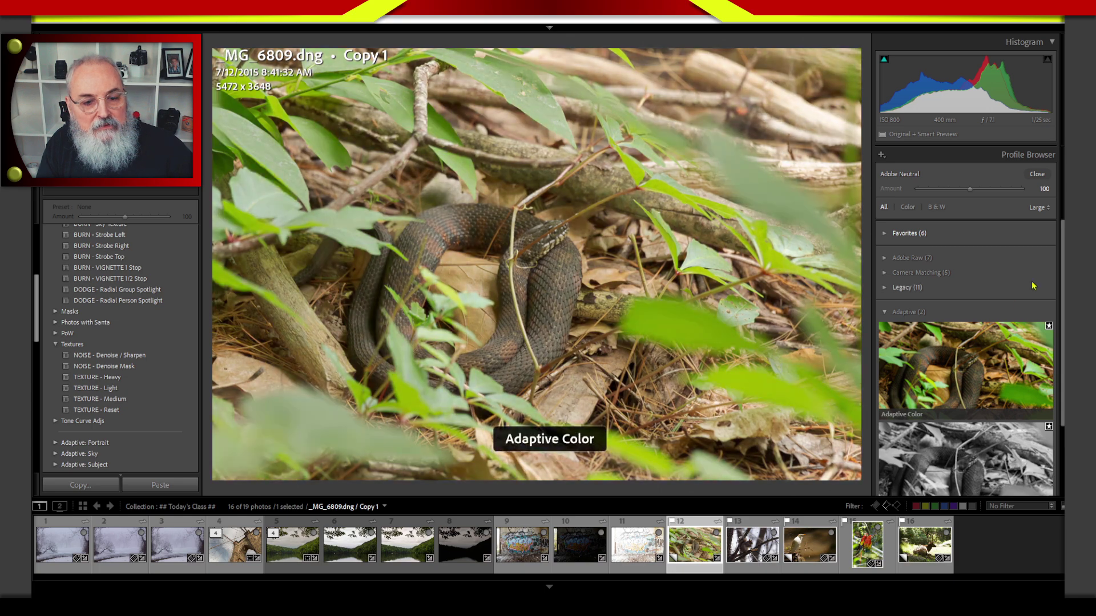
scroll(1024, 301, down, 2)
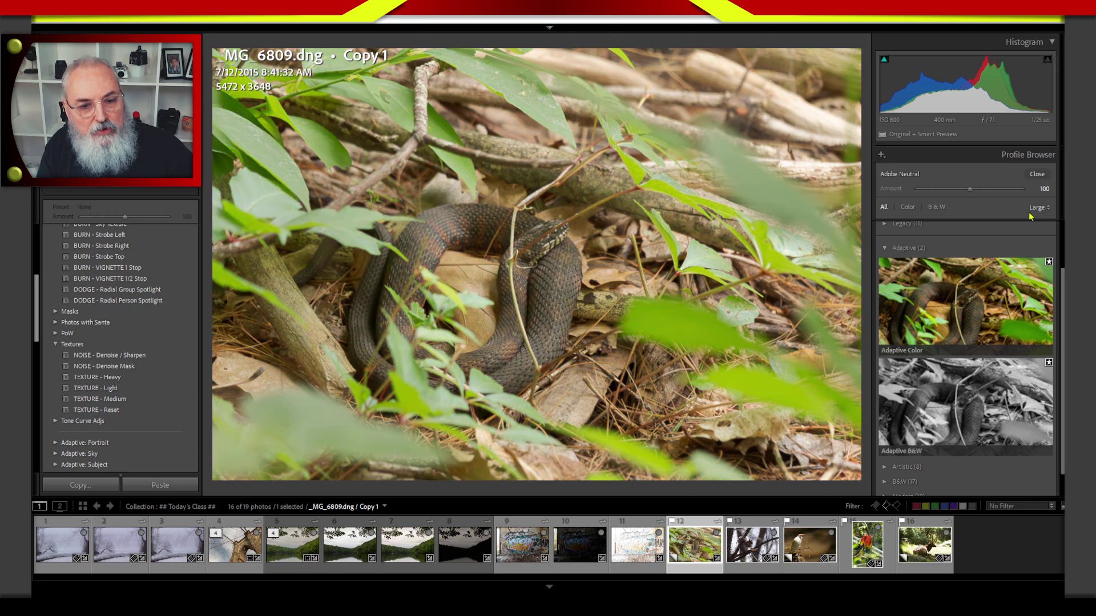
Step: Switch the Profile Browser's display to Grid and then to List
click(1038, 208)
click(1030, 223)
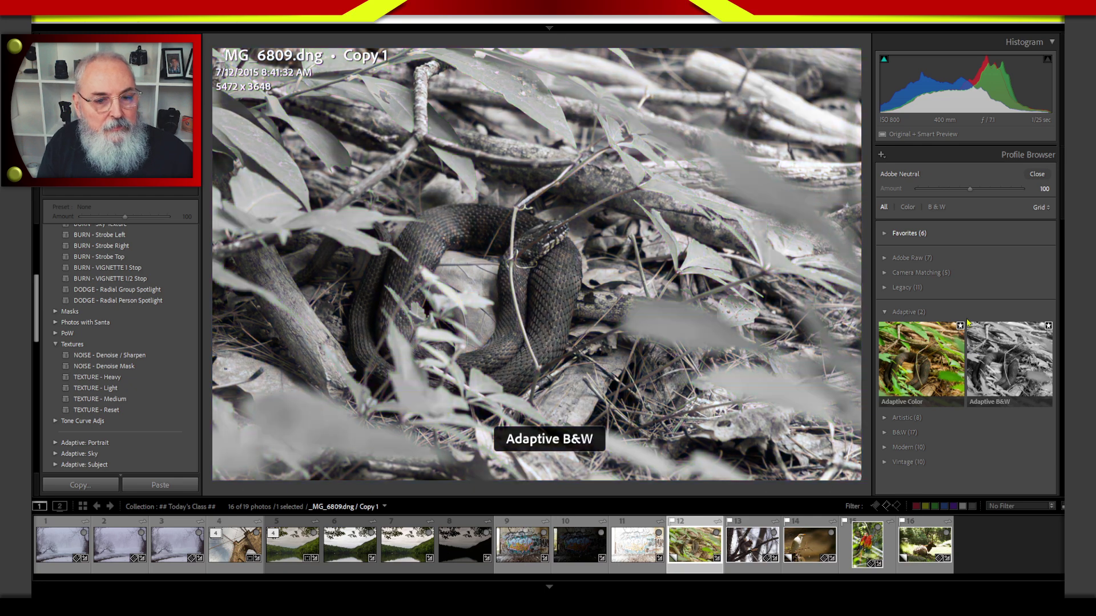
click(1041, 207)
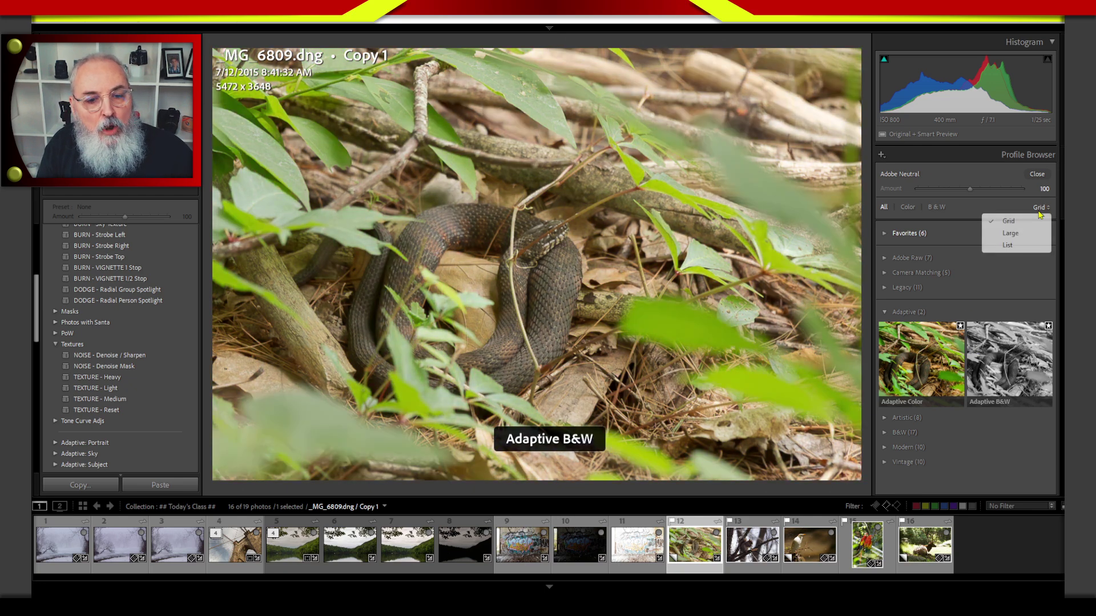
click(1009, 246)
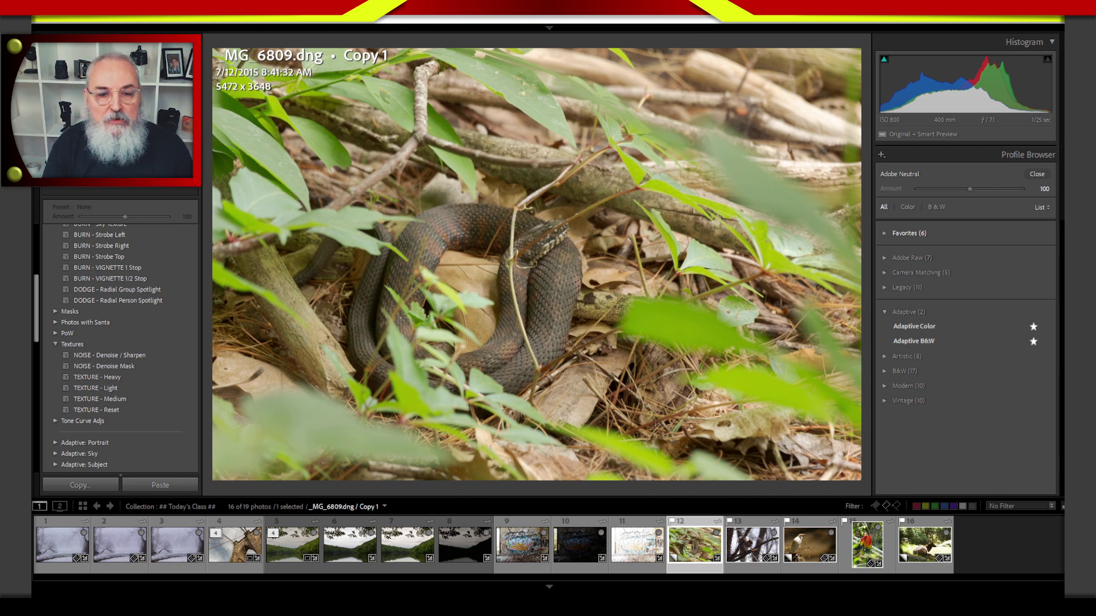
Step: Preview the Adaptive Color and Adaptive B&W profiles alternately on the snake photo
click(963, 327)
click(967, 341)
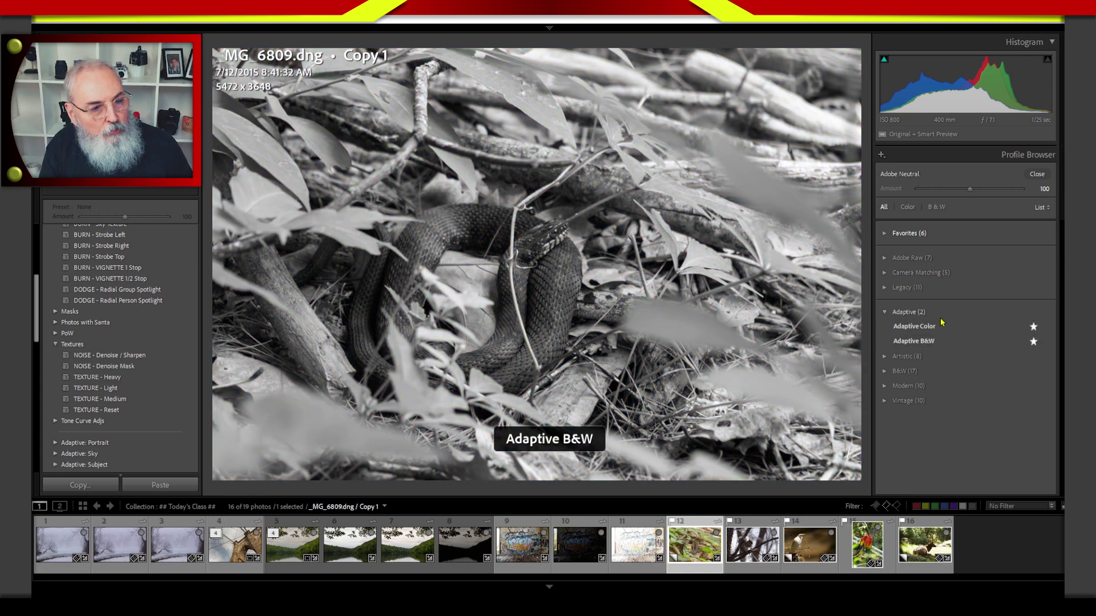
click(951, 330)
click(951, 341)
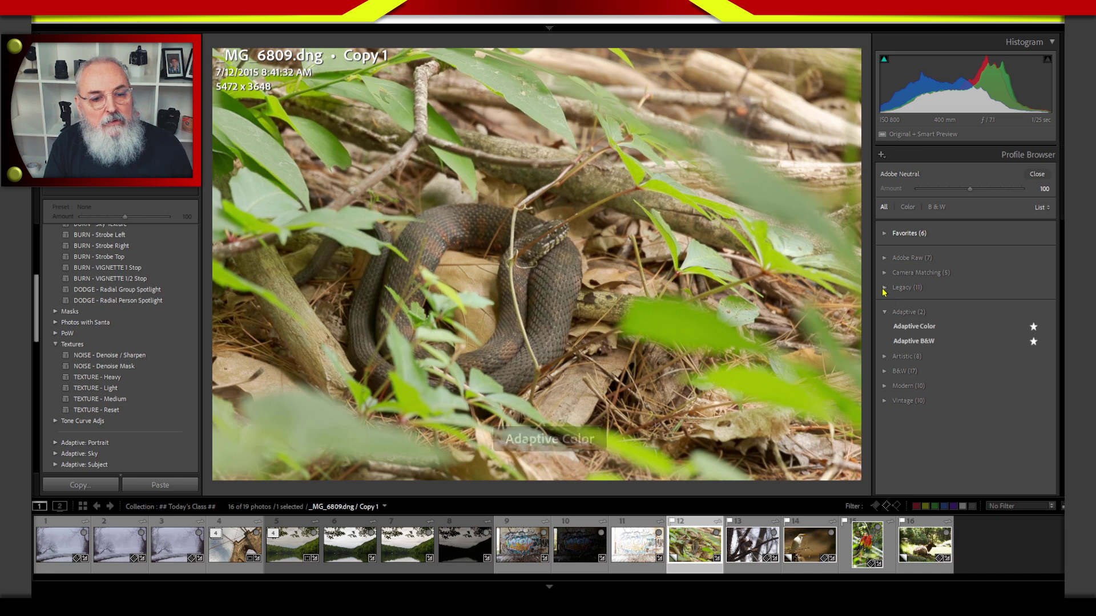
Step: Look through the profiles in the Legacy and Camera Matching groups
click(886, 288)
click(912, 306)
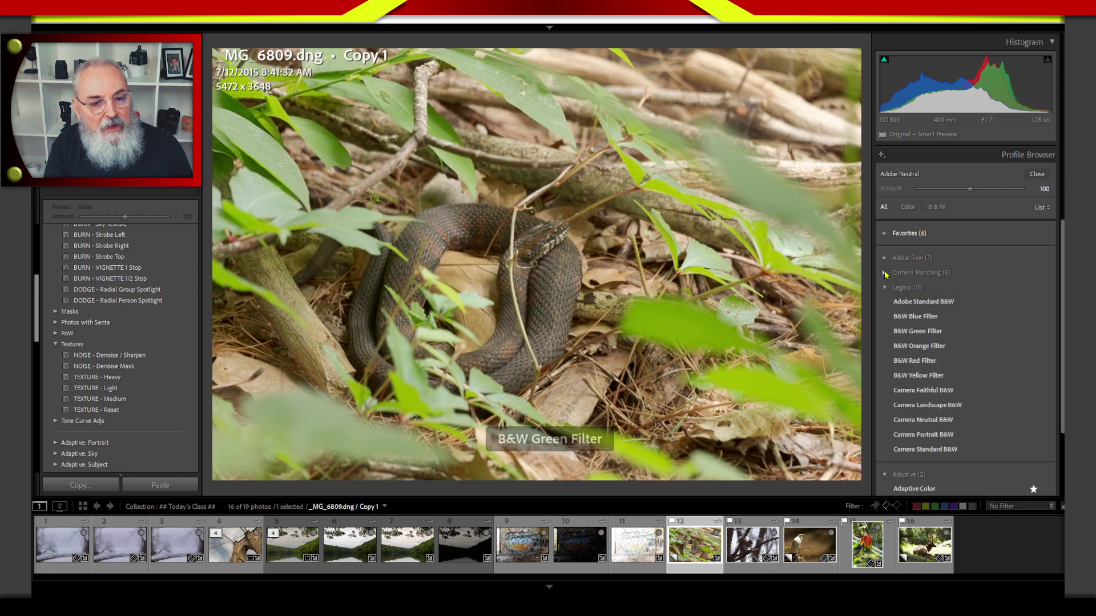
click(884, 273)
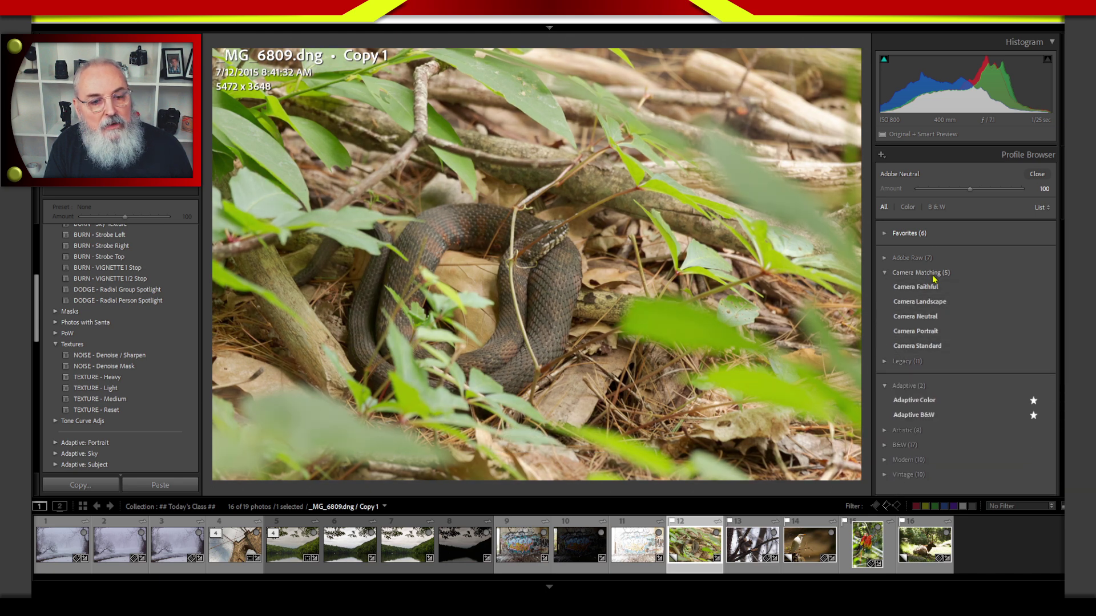
click(884, 274)
Step: Add Adobe Vivid from the Adobe Raw group to the favorites and apply the Adobe Landscape profile
click(920, 258)
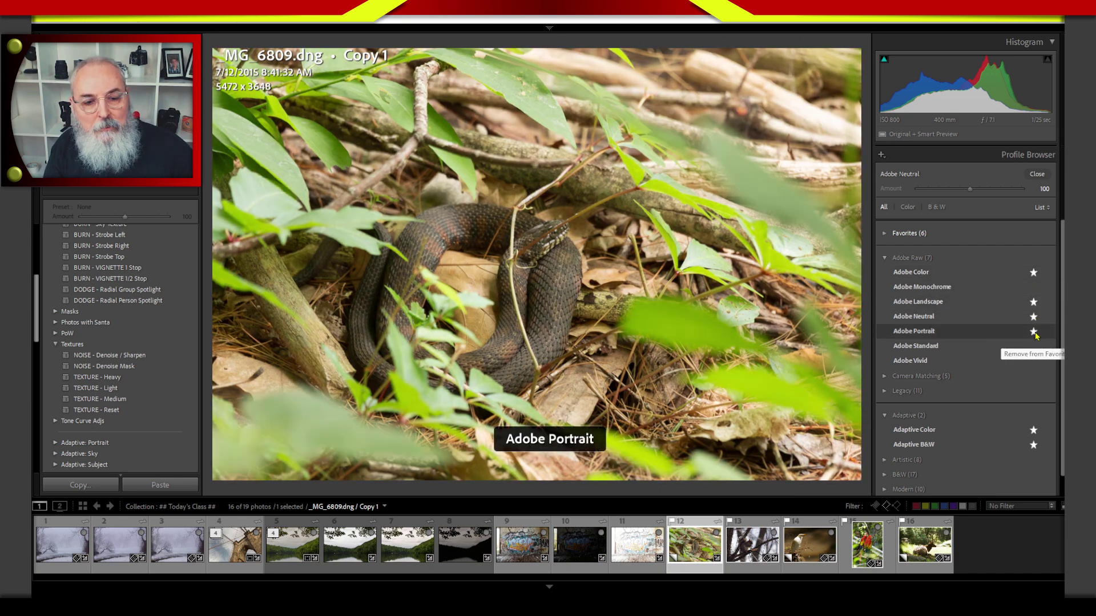
click(1034, 362)
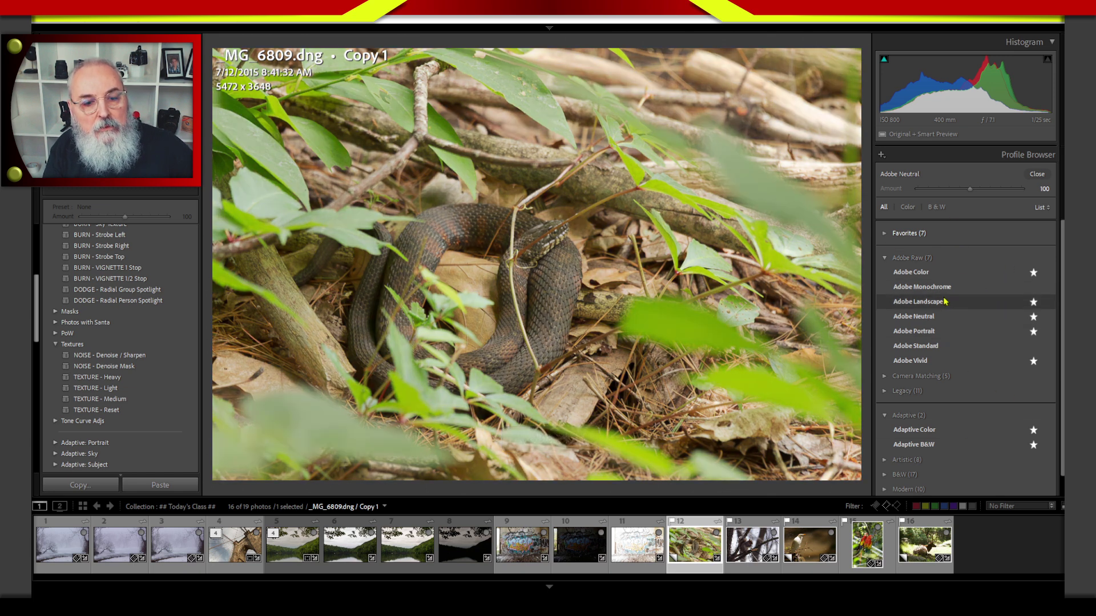
click(933, 309)
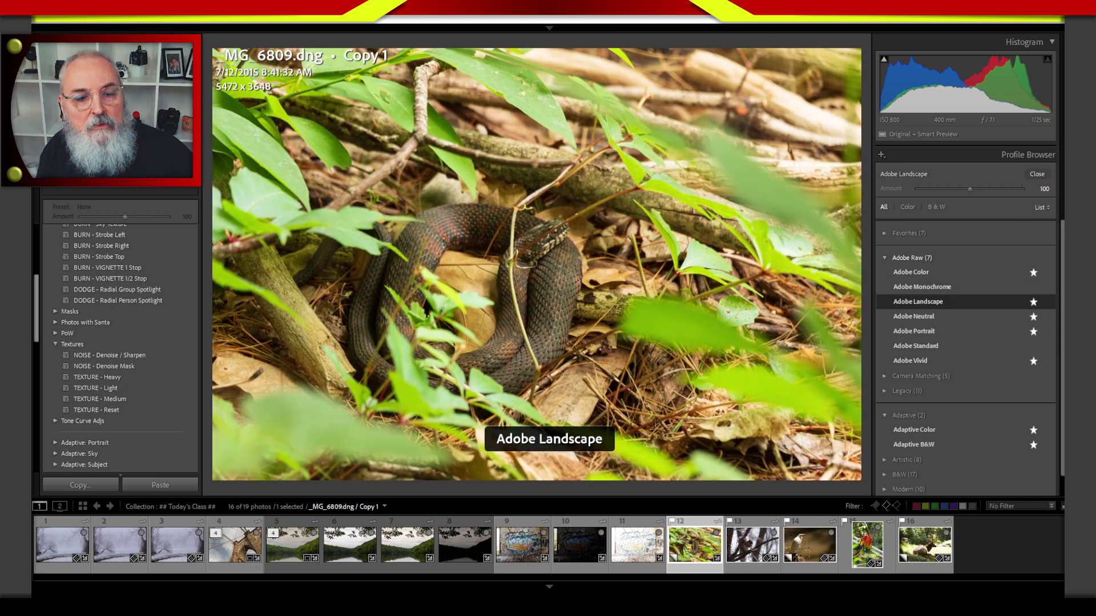
scroll(1062, 244, down, 1)
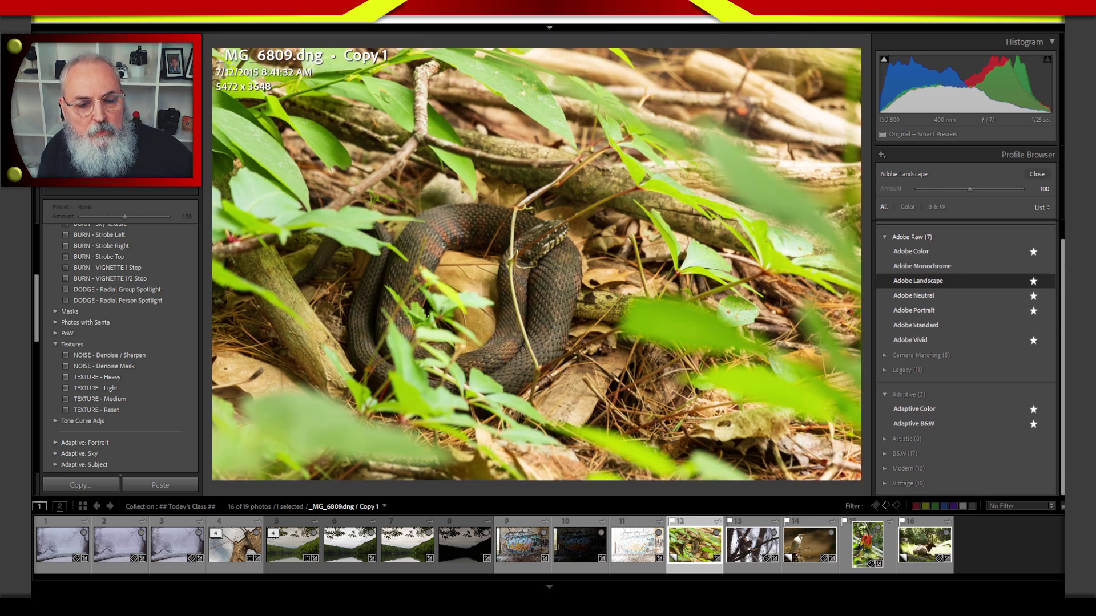
scroll(1062, 358, up, 1)
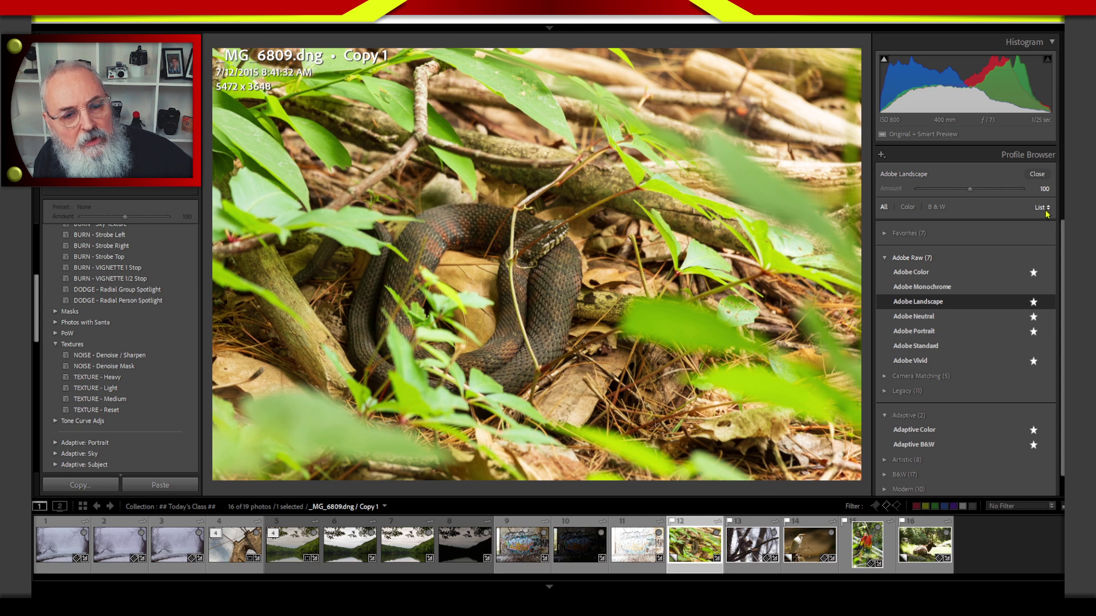
click(1048, 209)
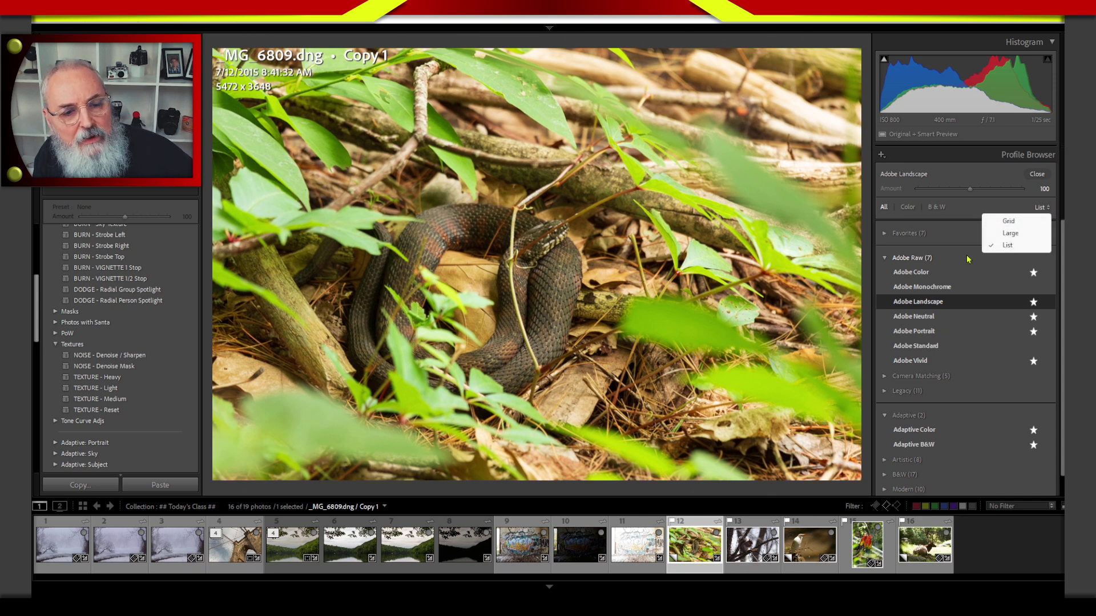
click(977, 214)
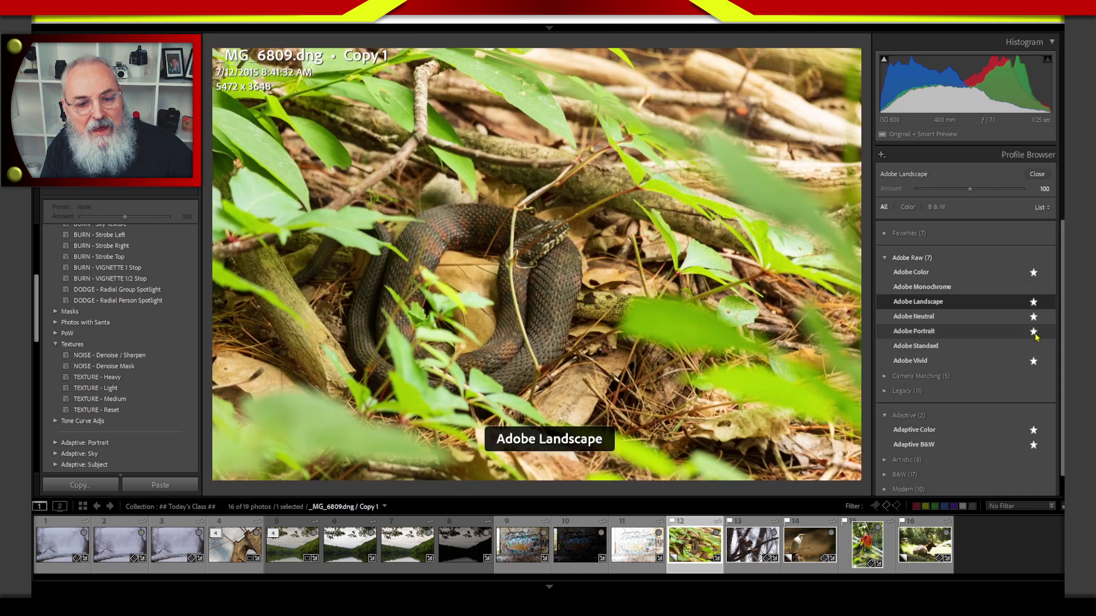
Step: Close the Profile Browser and check the Basic profile list for the Adobe Vivid favorite
click(1037, 174)
click(940, 214)
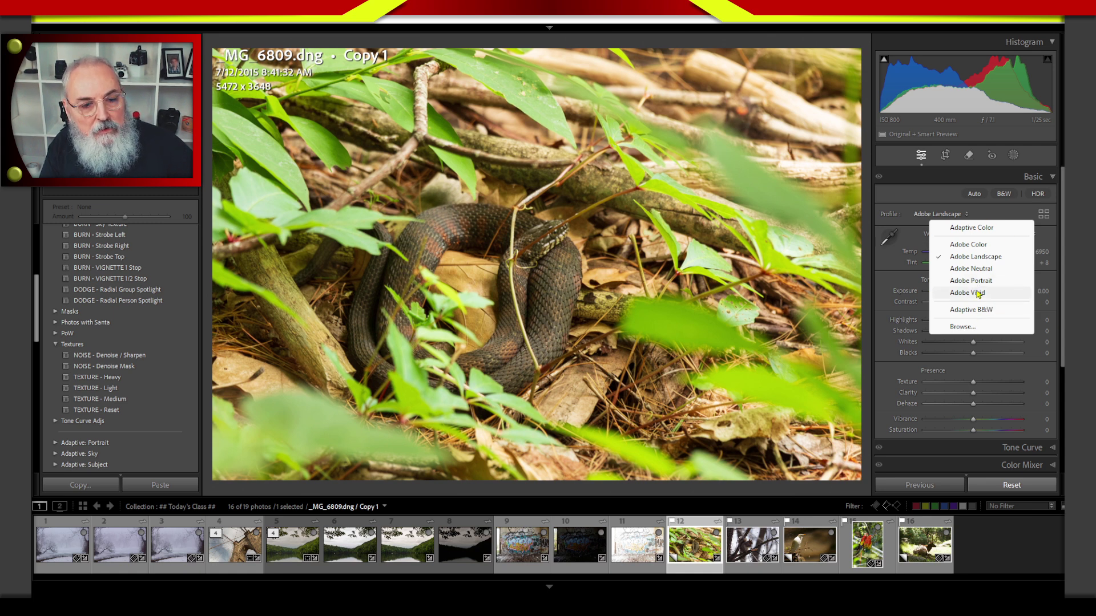
click(1019, 217)
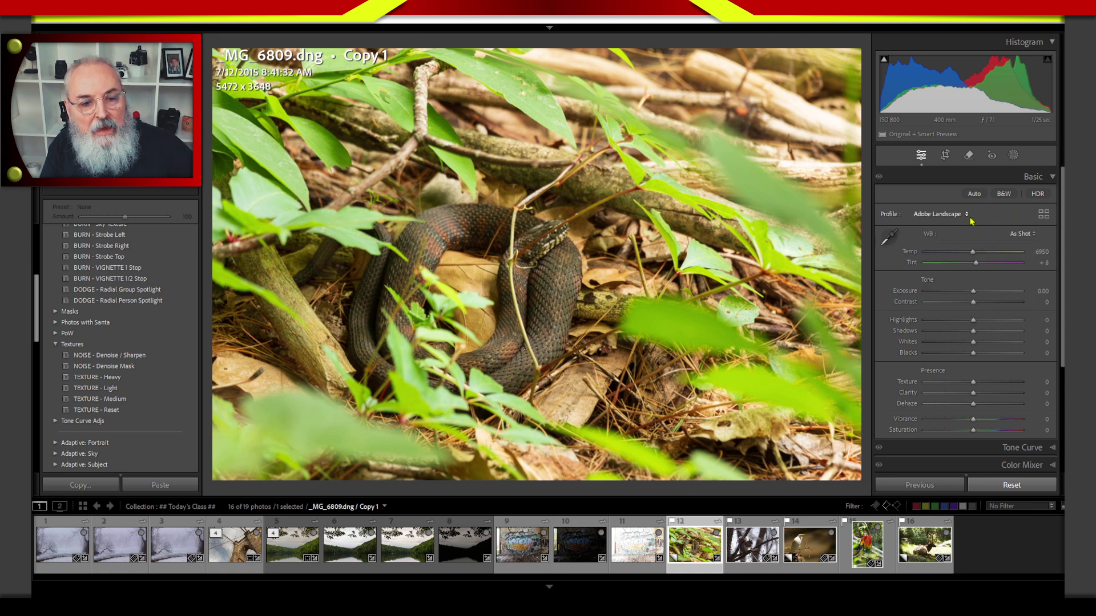
Step: Look through the Modern group in the Profile Browser and apply the Adobe Vivid profile to the snake photo
click(1043, 215)
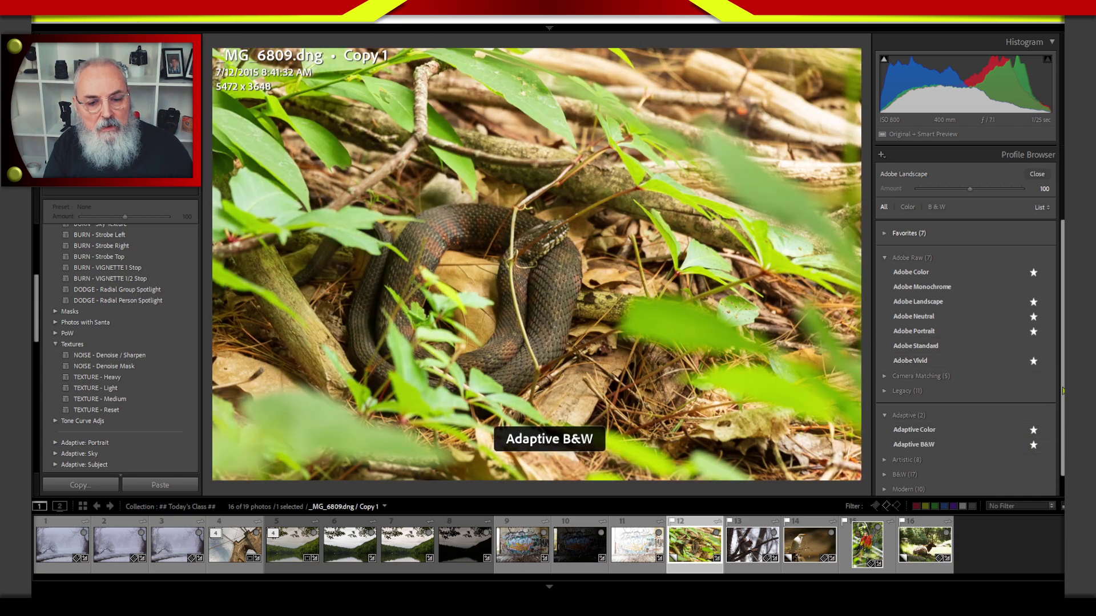
scroll(1062, 391, down, 1)
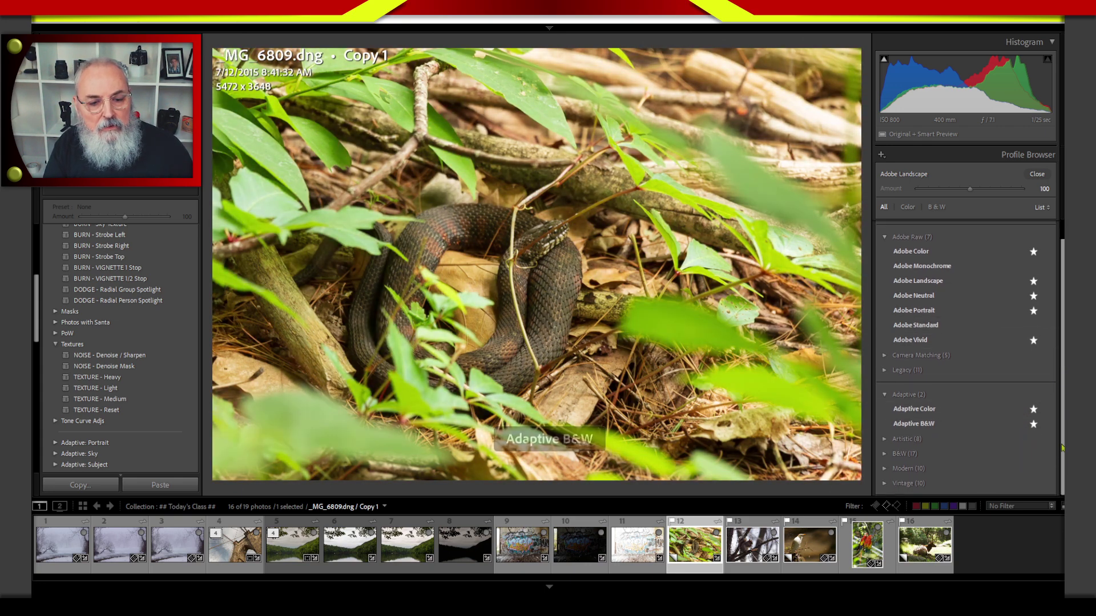
click(885, 468)
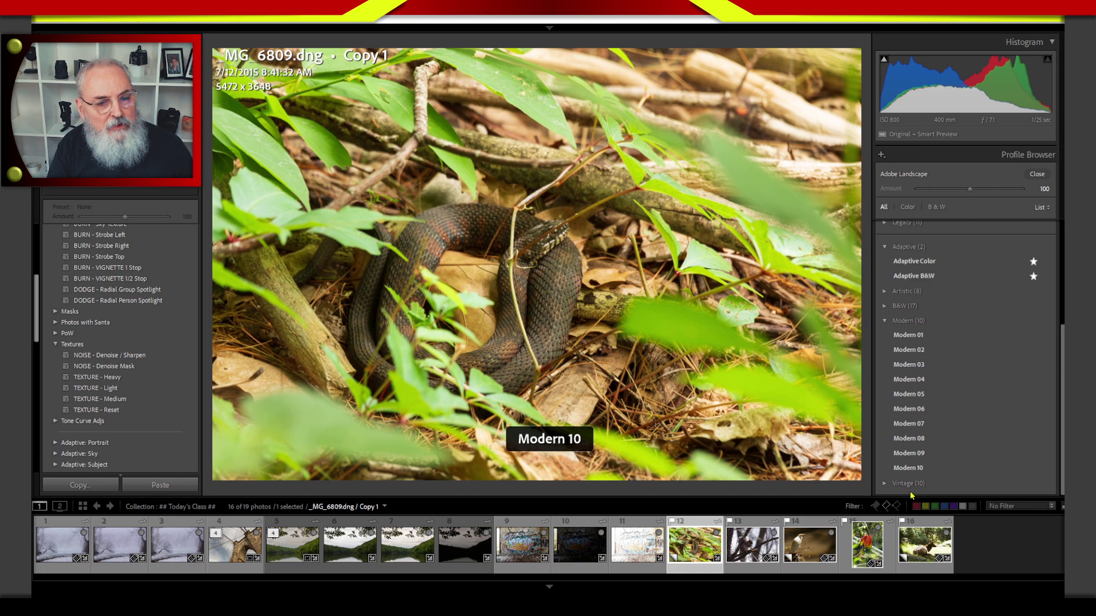
click(883, 321)
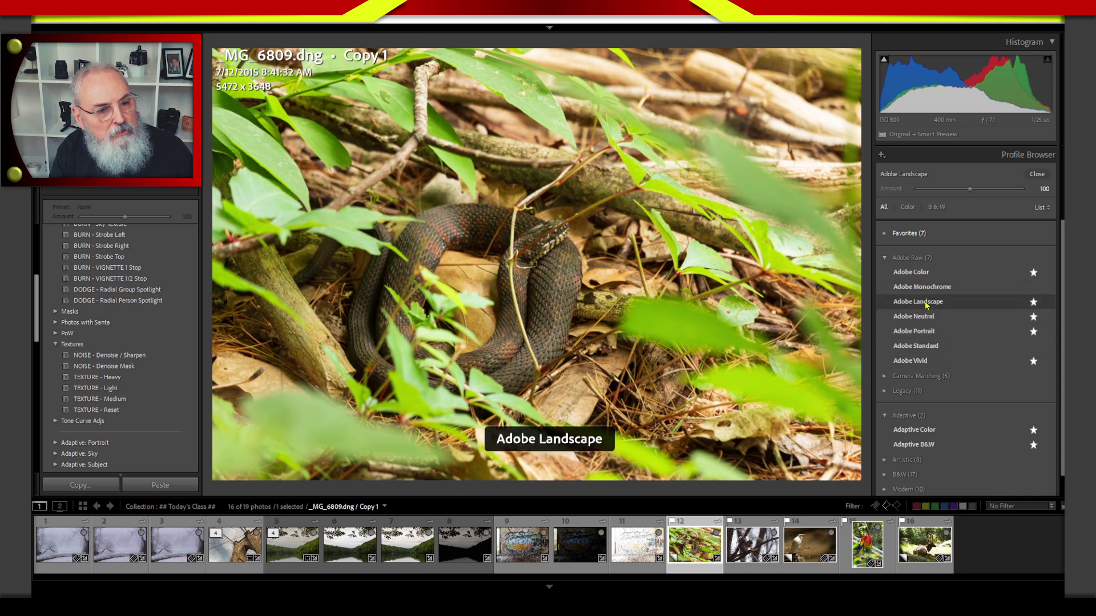
click(925, 365)
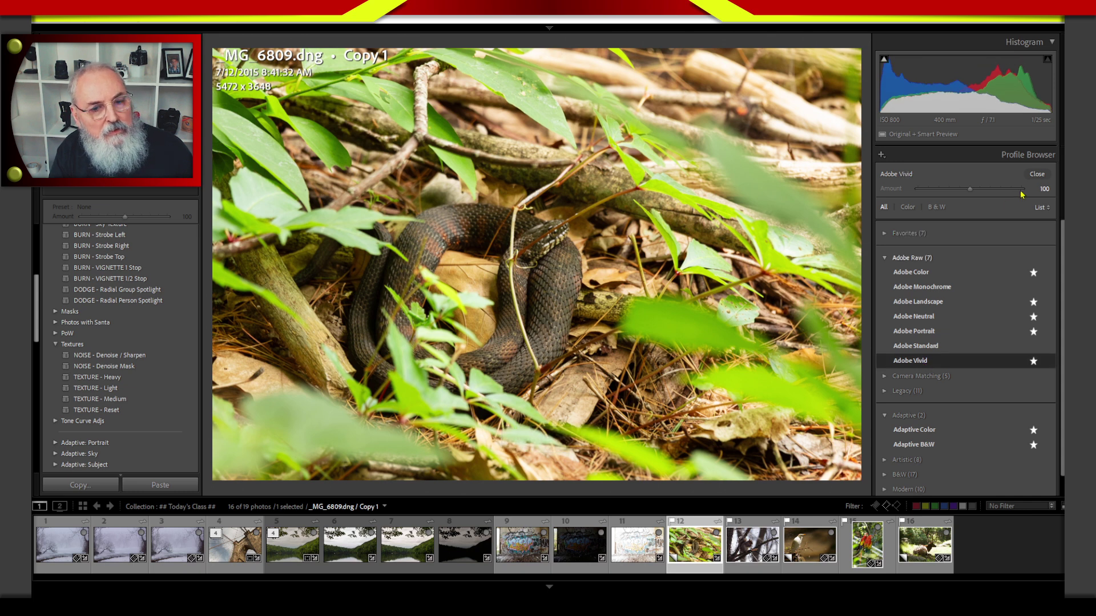
click(1037, 174)
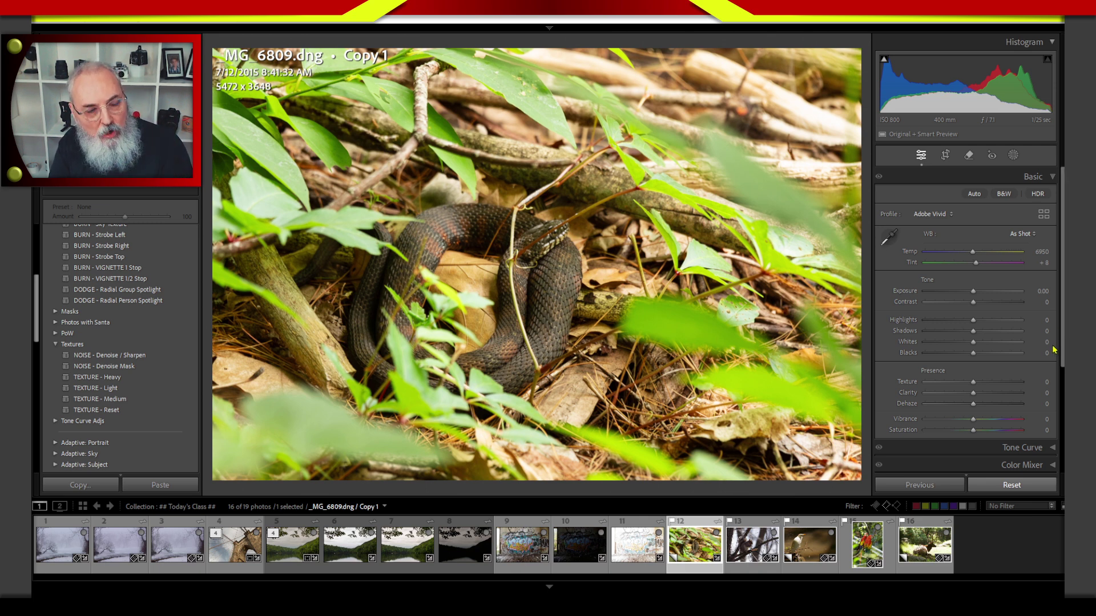
Step: Look over the process version and primary color settings in the Calibration section
click(1002, 177)
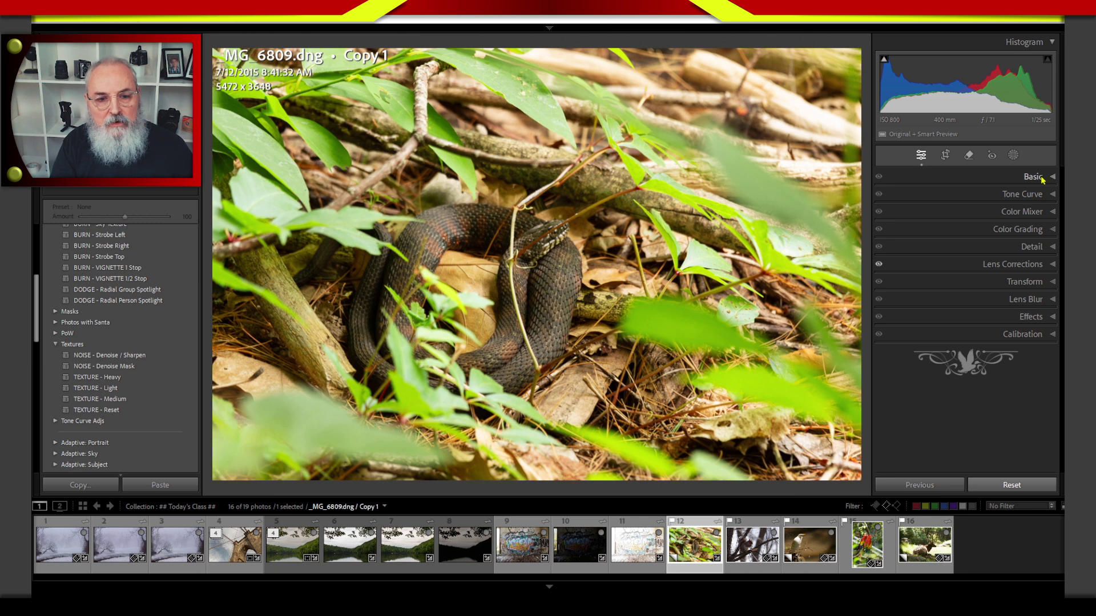
click(1026, 336)
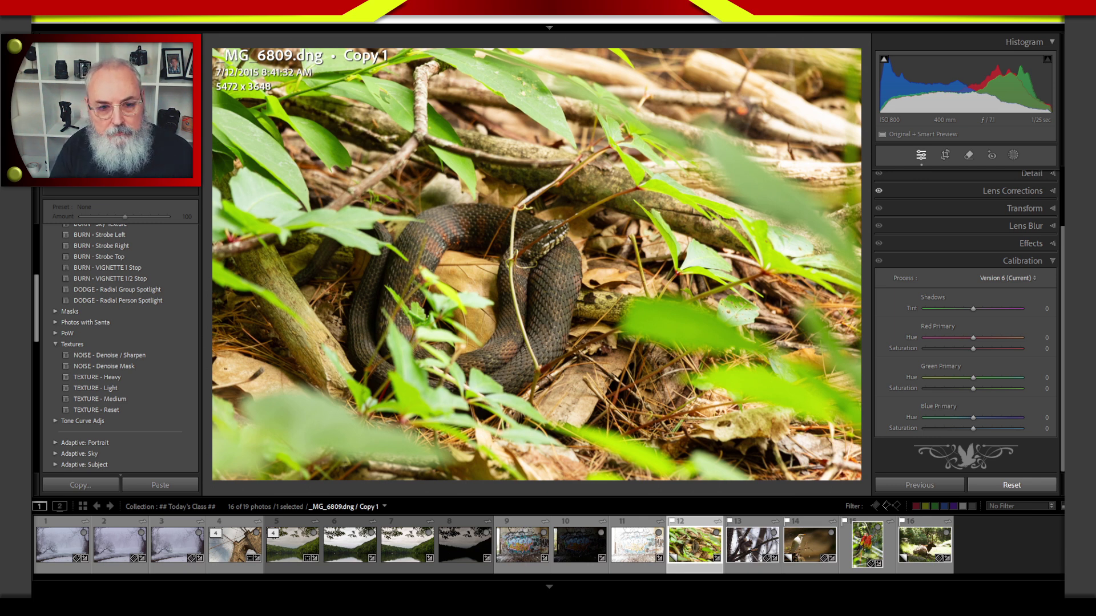
drag(1060, 228, 1059, 162)
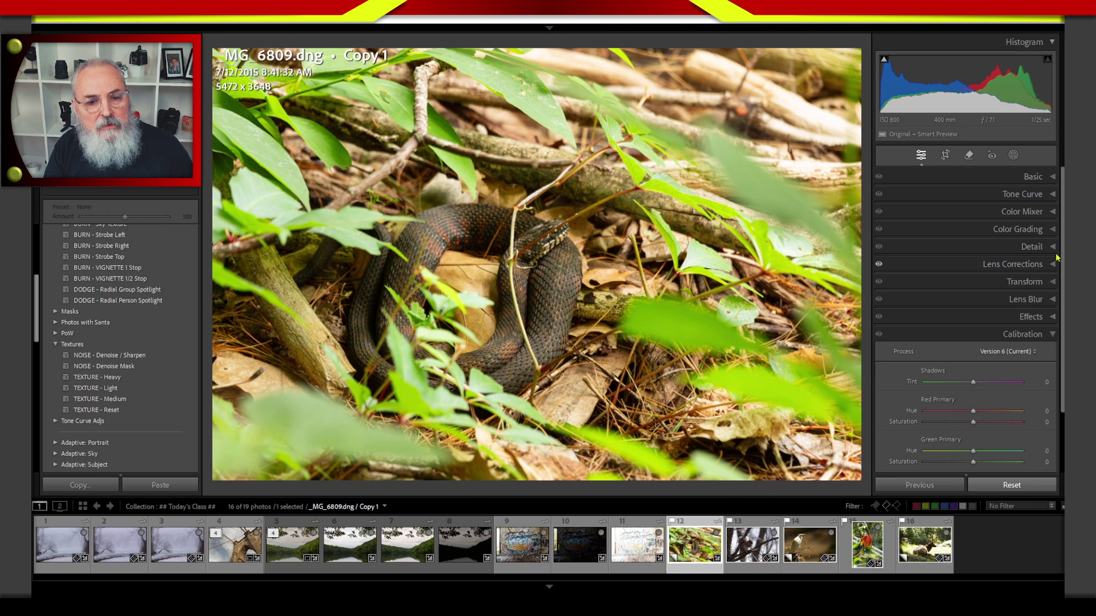
Step: Adjust the snake photo's white balance to a temperature of 6950 and a tint of +39
click(1034, 178)
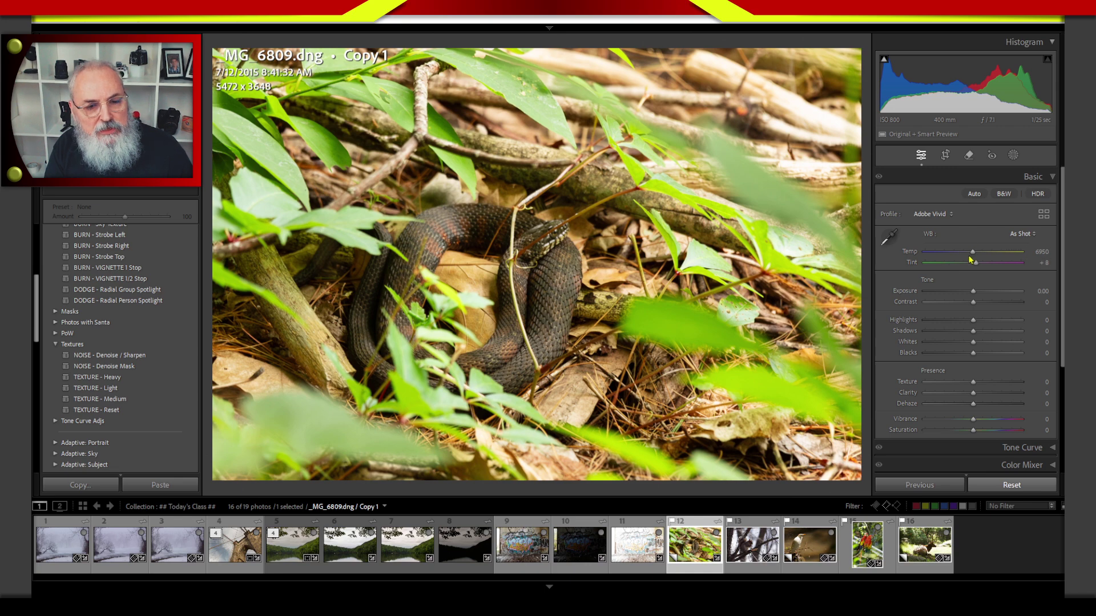
drag(973, 255, 1027, 263)
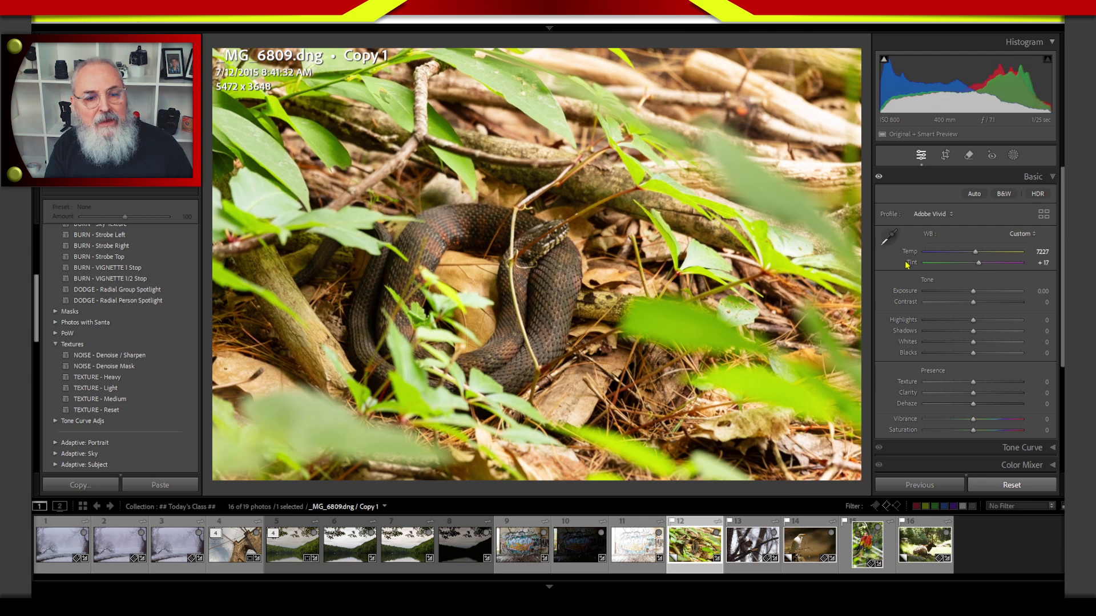
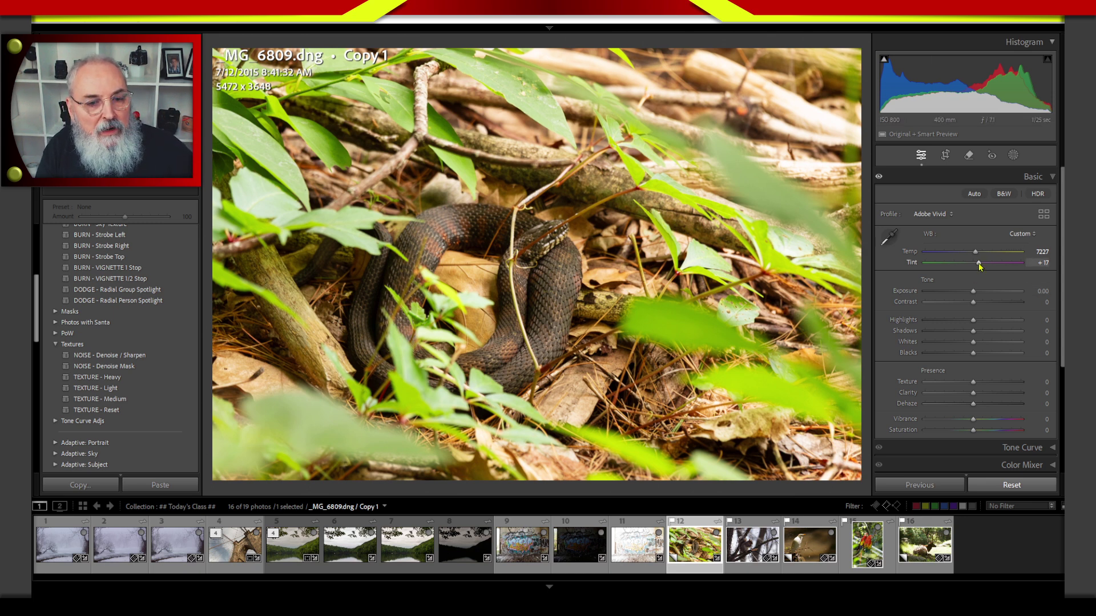
mouse_move(978, 264)
mouse_down()
mouse_move(989, 264)
mouse_move(969, 266)
mouse_move(973, 255)
mouse_up()
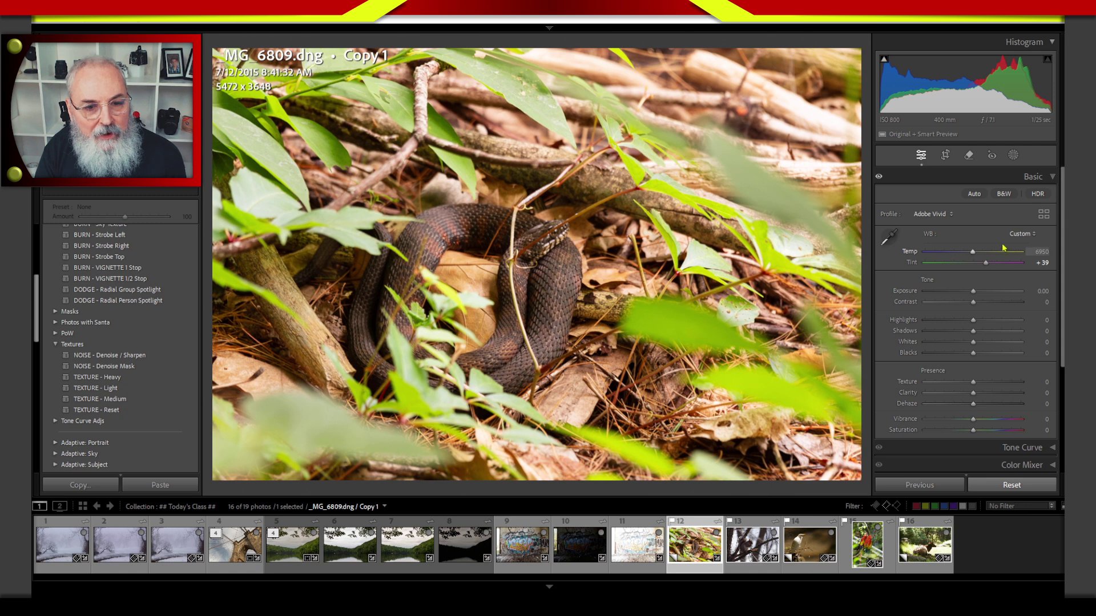
click(1002, 177)
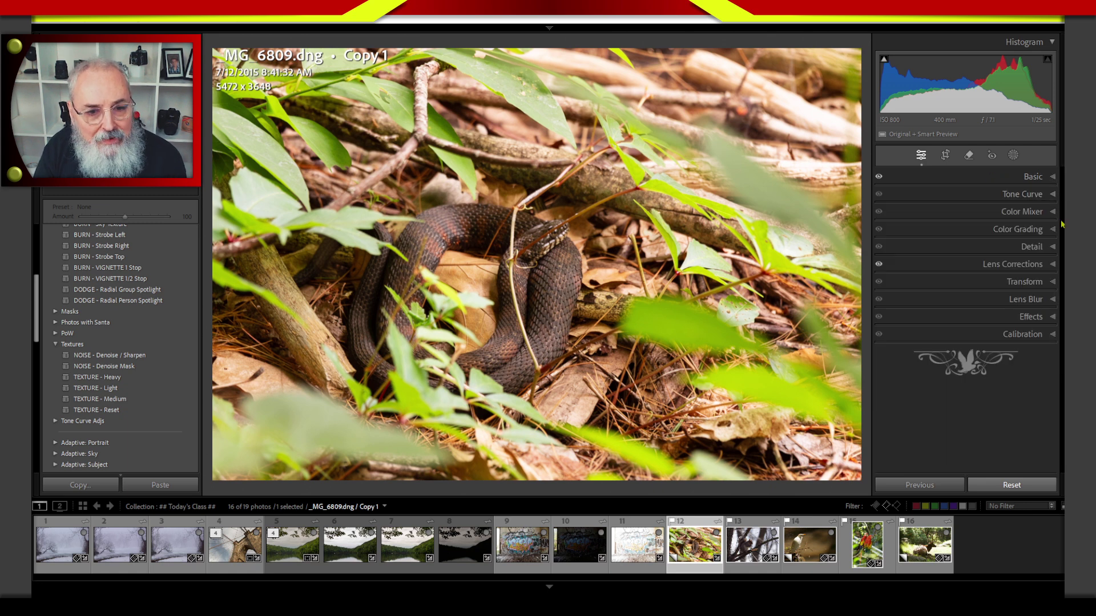
Step: Try shifting the red saturation in the HSL Color Mixer up to about +28 and reset it to 0
click(979, 212)
click(942, 227)
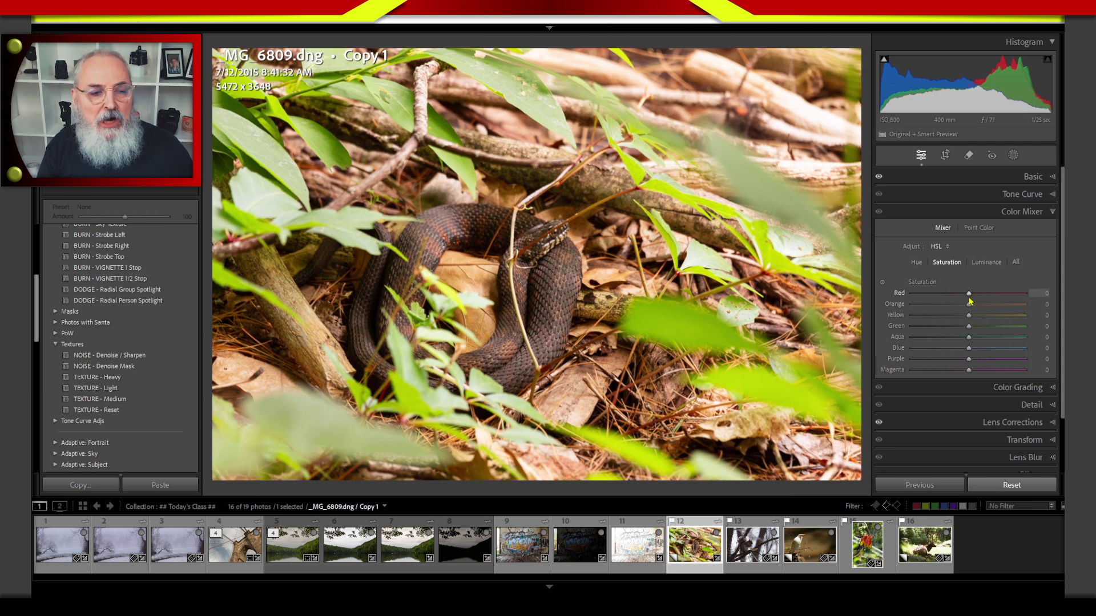
drag(969, 295, 915, 306)
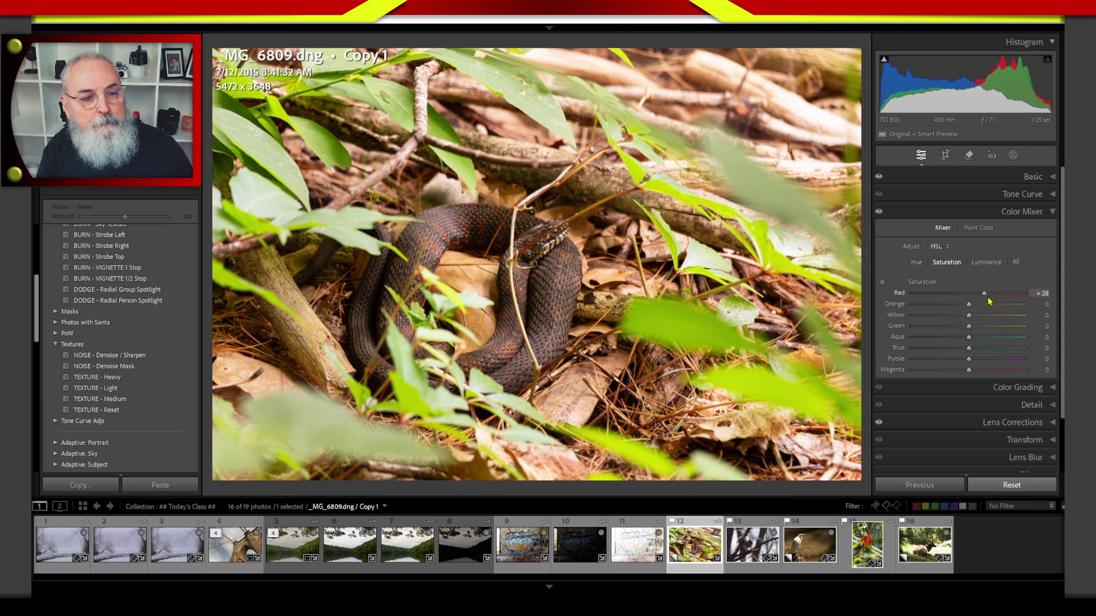
mouse_move(989, 300)
mouse_down()
mouse_move(1024, 299)
mouse_move(972, 298)
mouse_up()
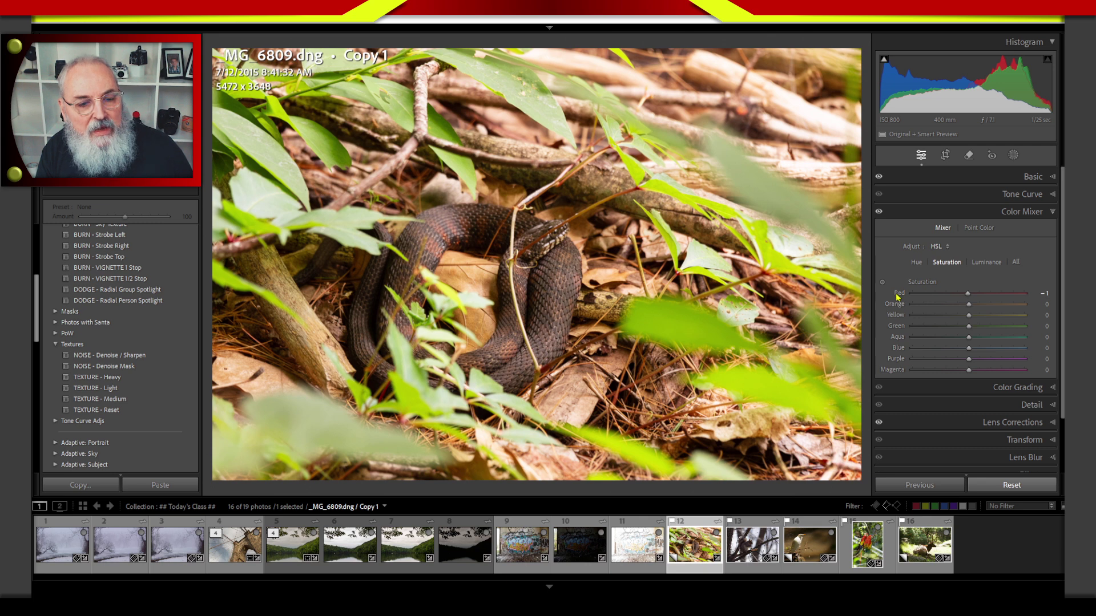
double_click(898, 293)
Step: Compare the Color Mixer's hue, saturation and luminance sets, try saturation of red −4 and orange −9, and reset both
click(916, 262)
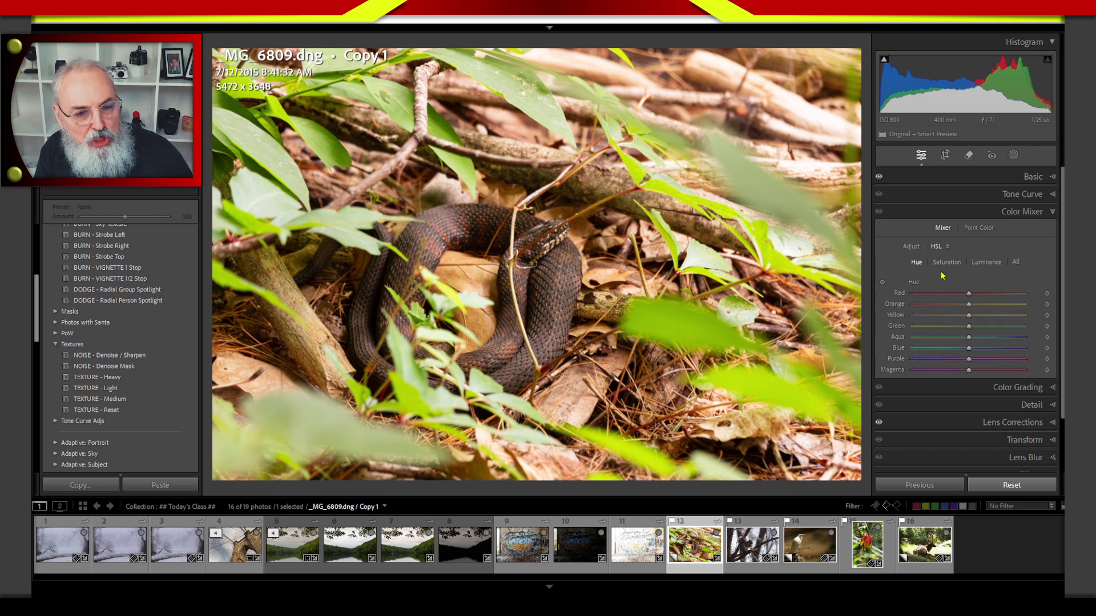
click(946, 262)
click(990, 264)
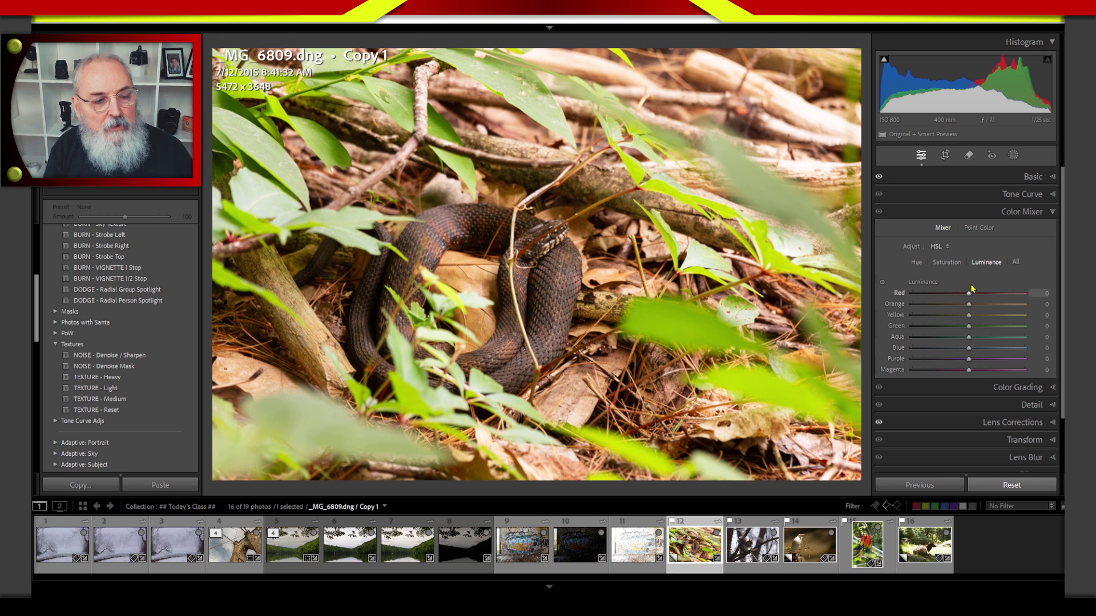
click(948, 263)
mouse_move(968, 293)
mouse_down()
mouse_move(946, 300)
mouse_move(970, 297)
mouse_move(969, 308)
mouse_move(924, 316)
mouse_move(1009, 310)
mouse_move(968, 314)
mouse_up()
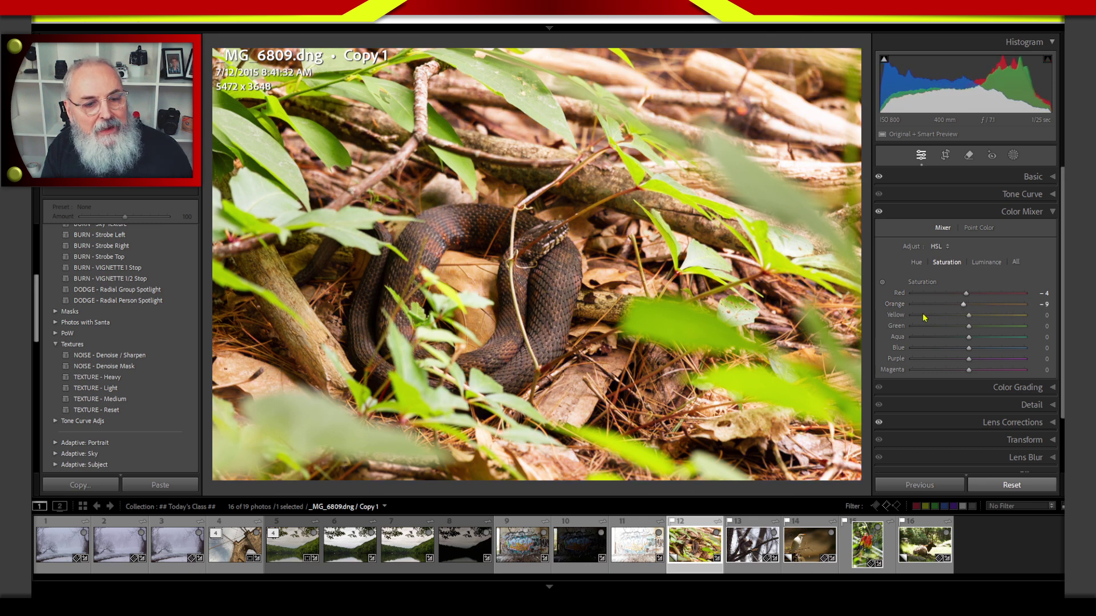
double_click(899, 292)
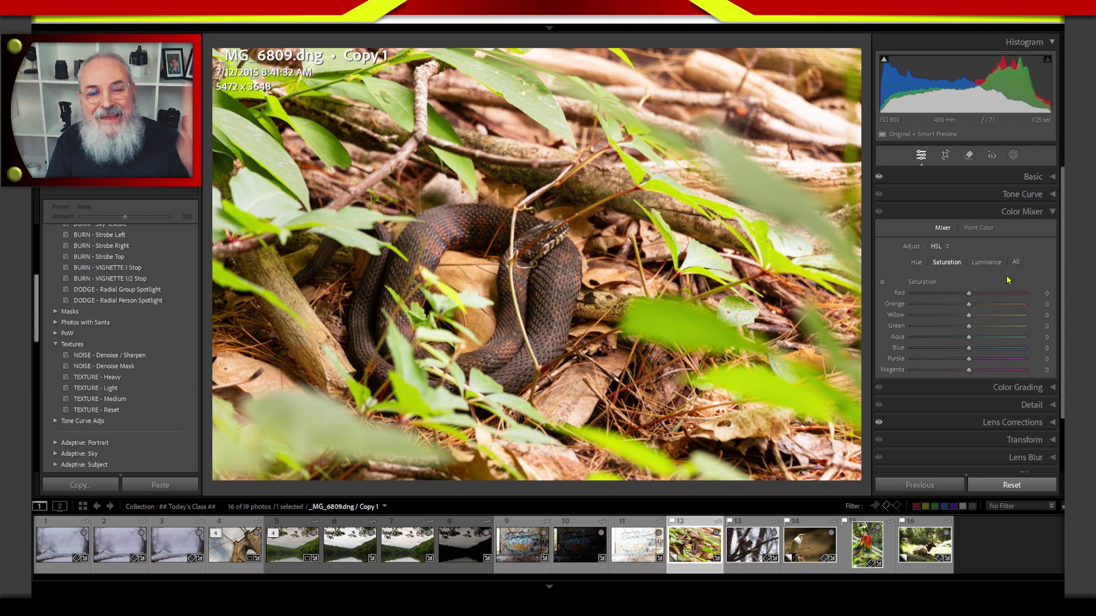
click(1007, 214)
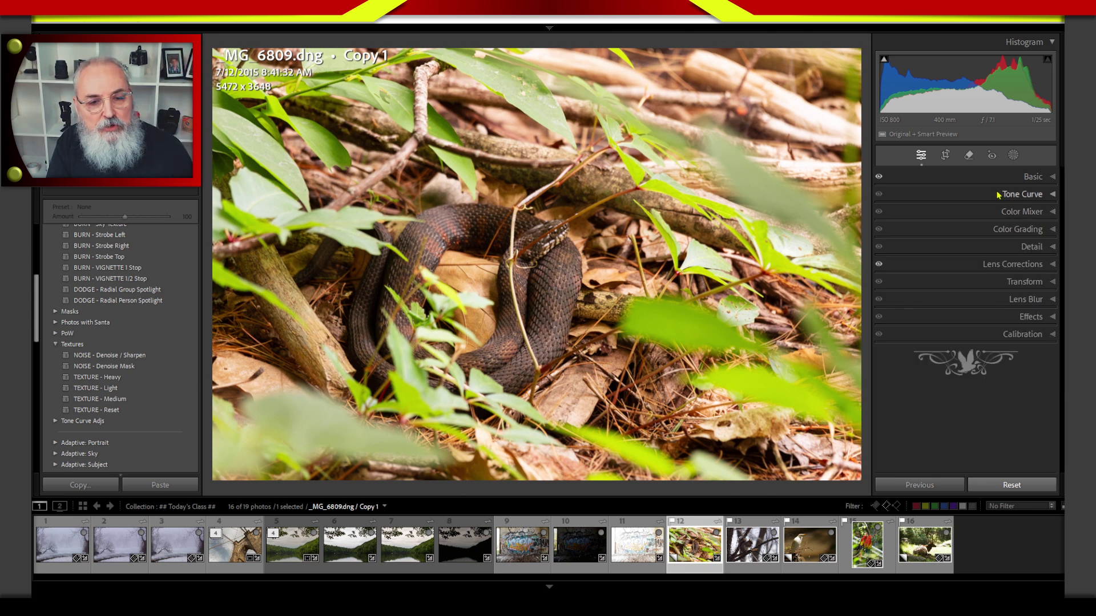
Step: Try Blue Primary saturation in Calibration at about +26 and at −100, and reset it to 0
click(1018, 333)
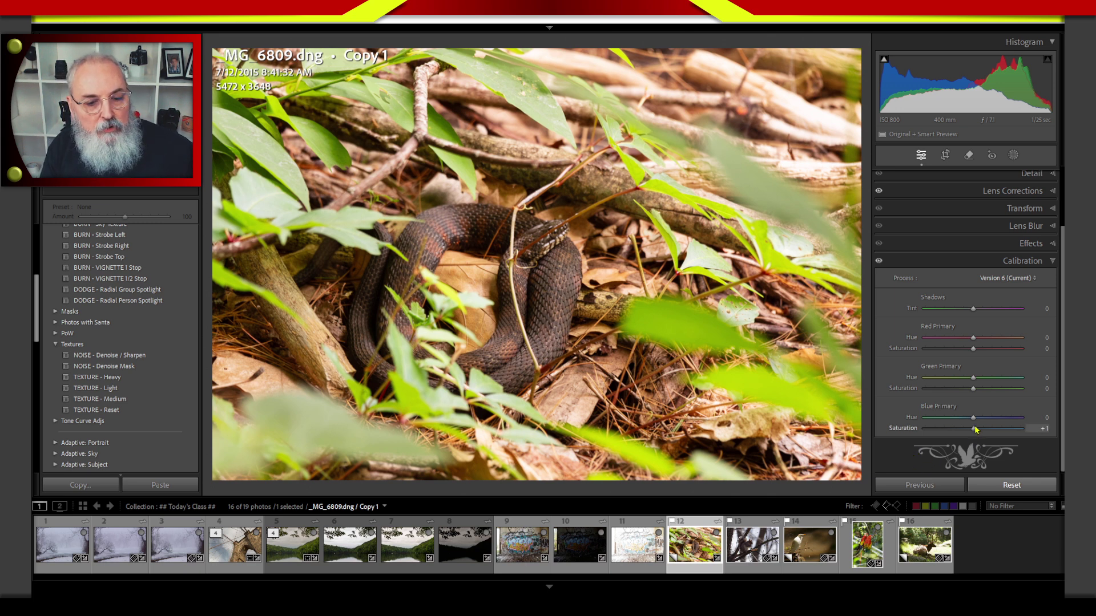
mouse_move(974, 428)
mouse_down()
mouse_move(993, 427)
mouse_move(952, 438)
mouse_move(986, 433)
mouse_up()
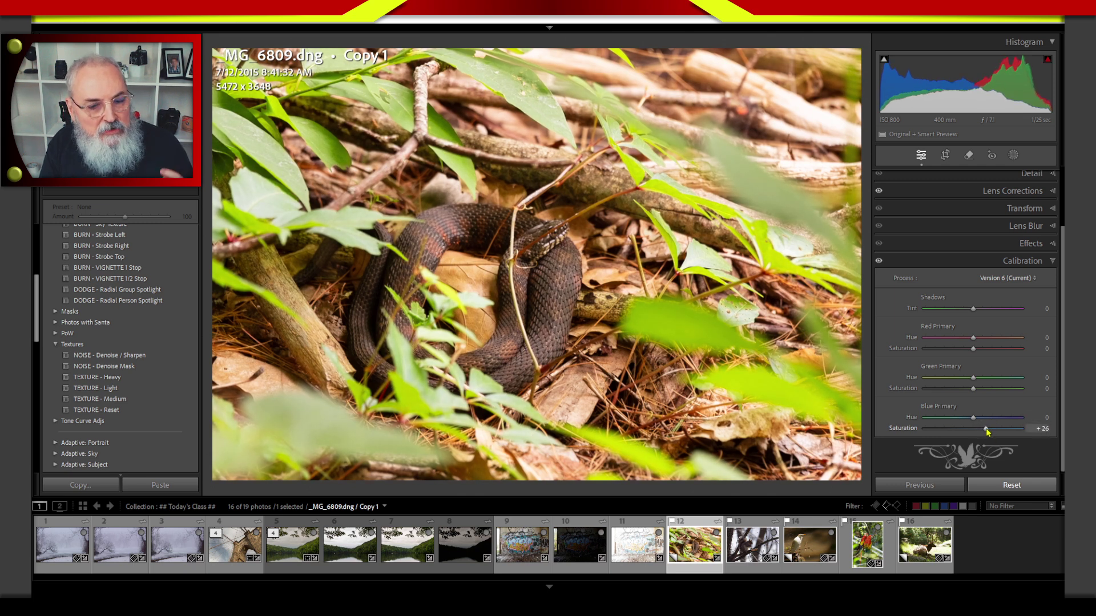
drag(987, 431, 985, 432)
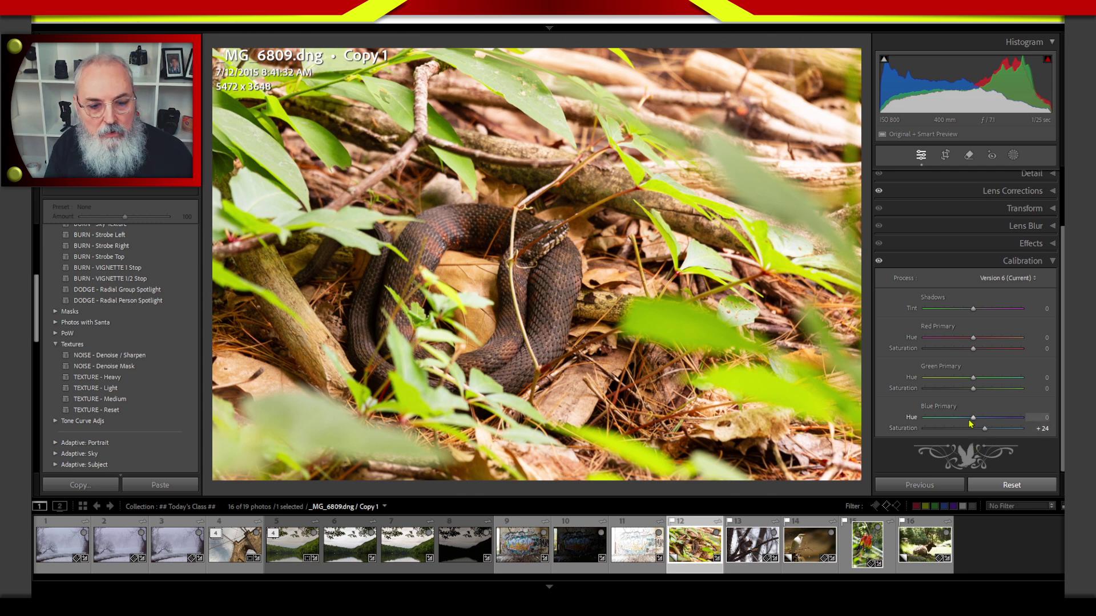
drag(985, 429, 874, 452)
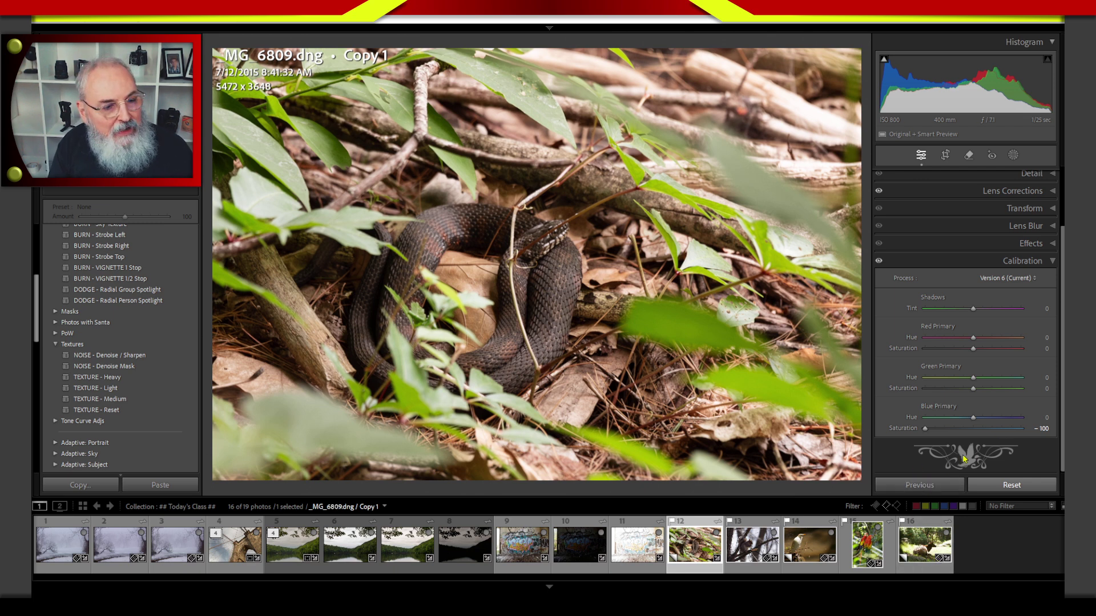
double_click(925, 429)
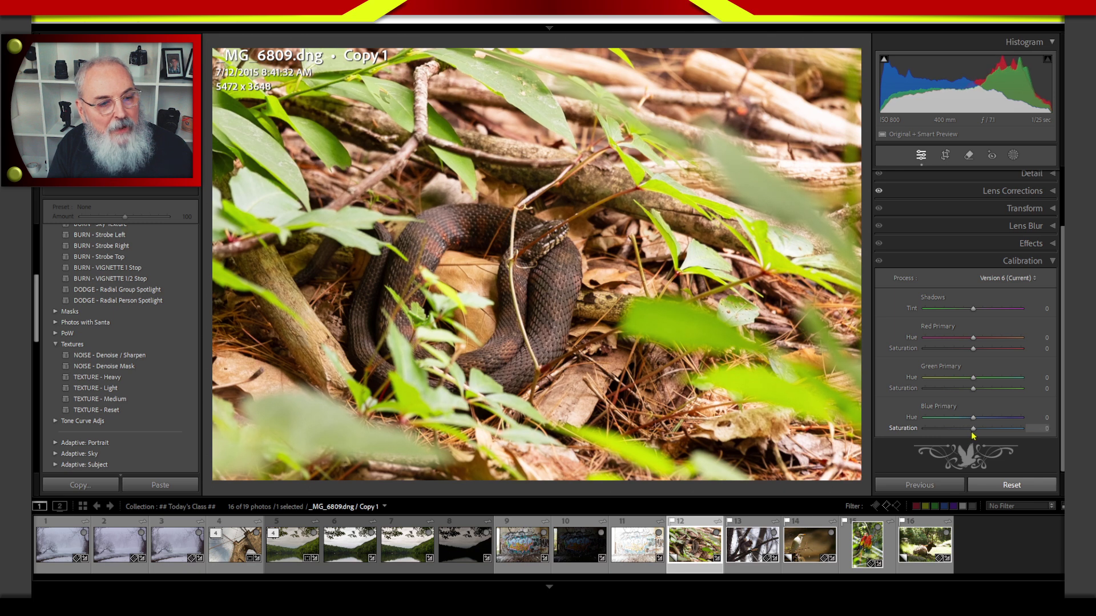
Step: Try Blue Primary saturation at +16, and lower the Red, Green and Blue Primary saturation to −100
drag(973, 436, 992, 435)
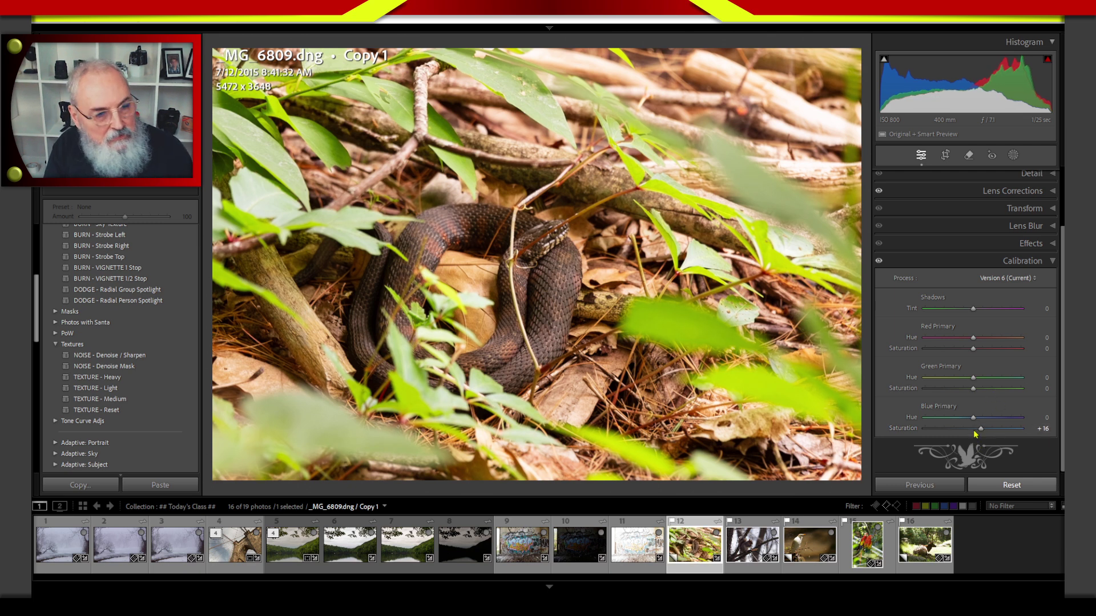
drag(975, 348, 896, 355)
drag(973, 389, 910, 389)
drag(981, 428, 910, 429)
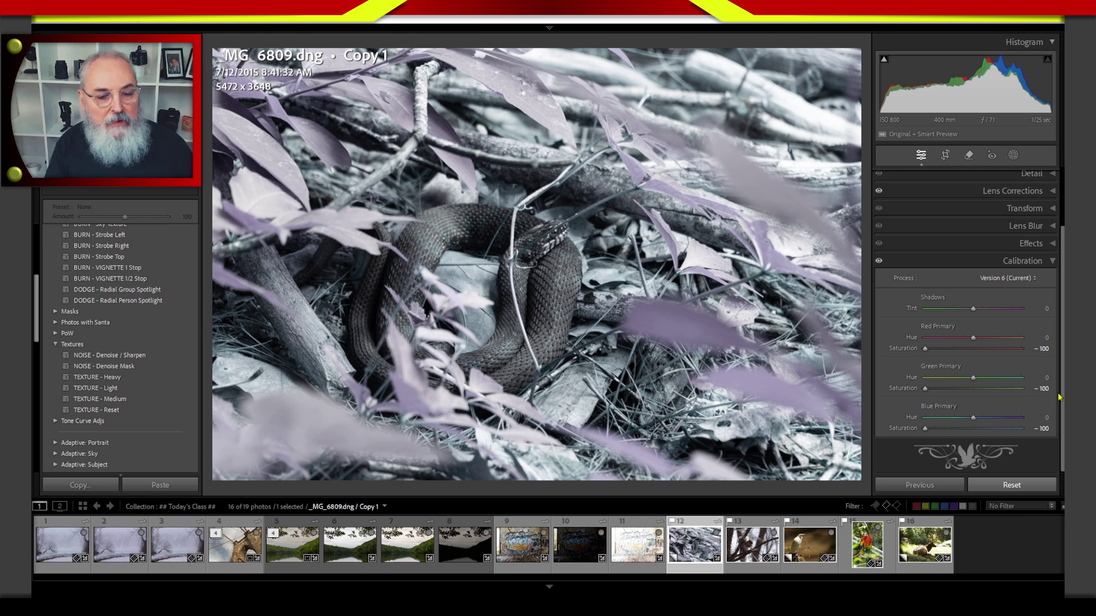
Step: Reset the Green, Blue and Red Primary saturation in Calibration to 0
drag(924, 390, 970, 392)
double_click(904, 390)
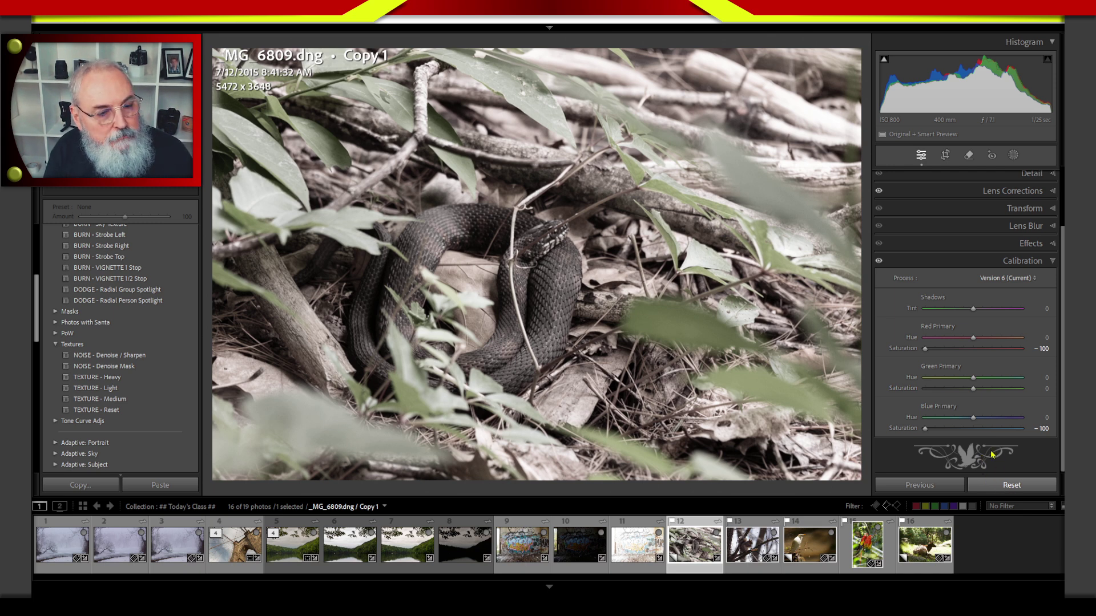
double_click(901, 429)
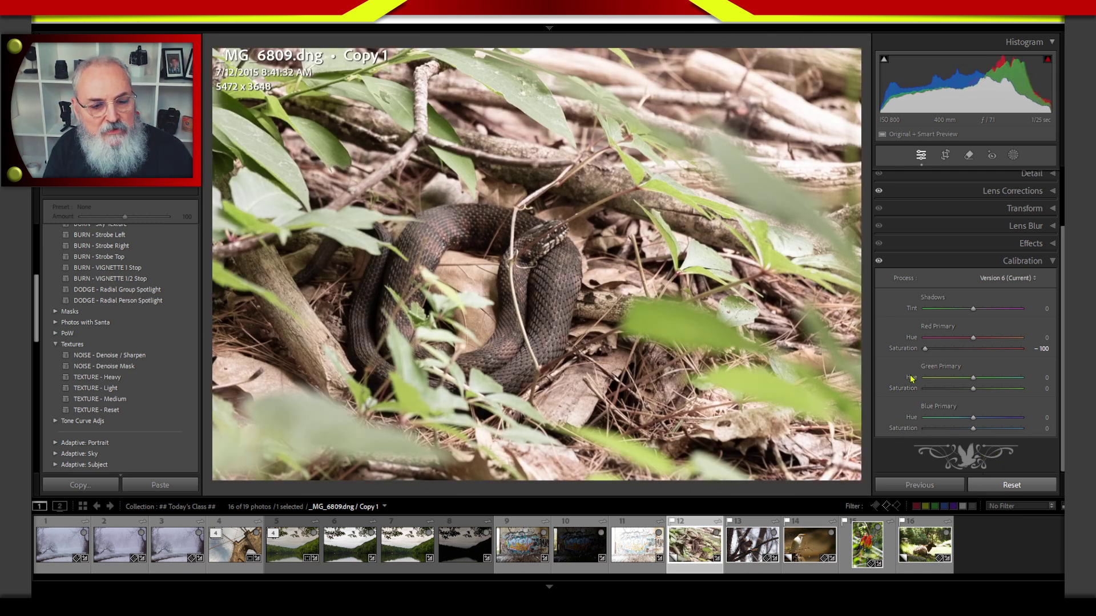
double_click(904, 350)
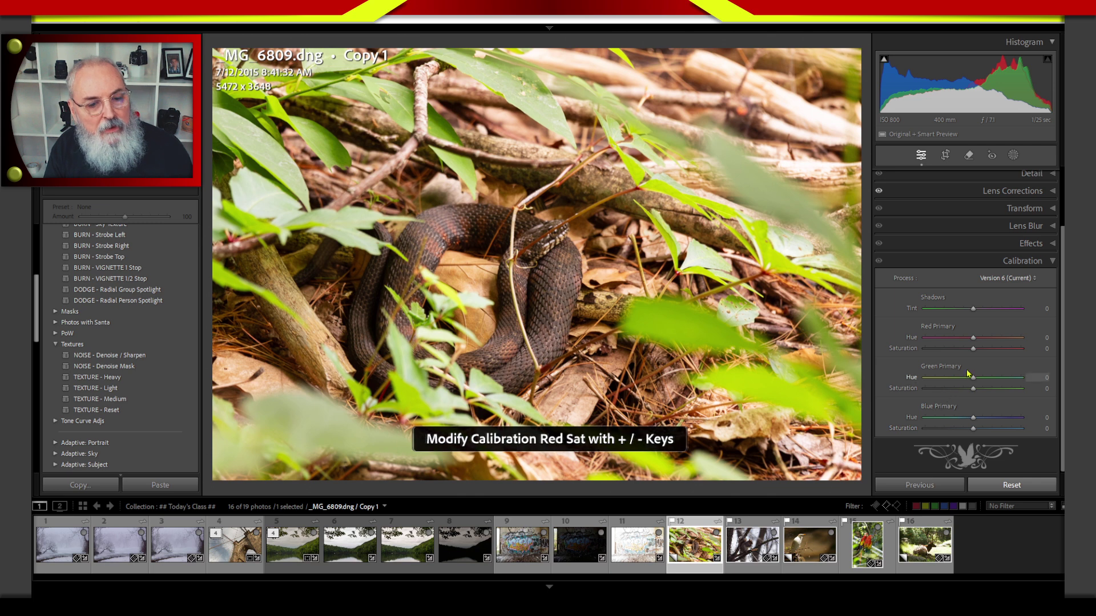
Step: Try a Green Primary saturation of about +28 in Calibration and reset it to 0
mouse_move(973, 389)
mouse_down()
mouse_move(1002, 390)
mouse_move(927, 394)
mouse_move(1020, 395)
mouse_move(976, 398)
mouse_move(986, 396)
mouse_up()
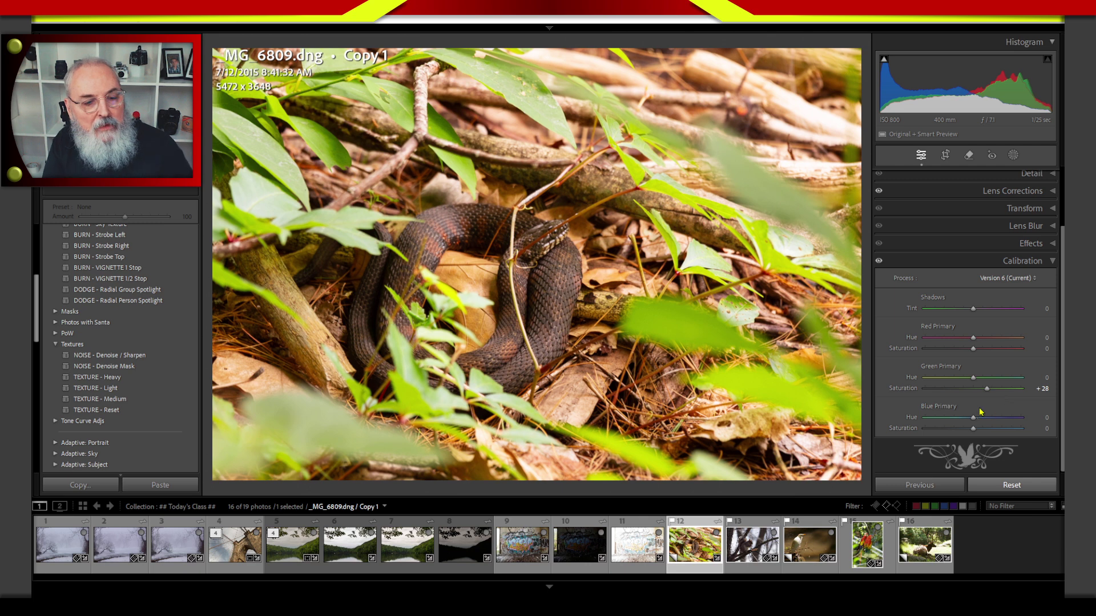
drag(986, 389, 973, 390)
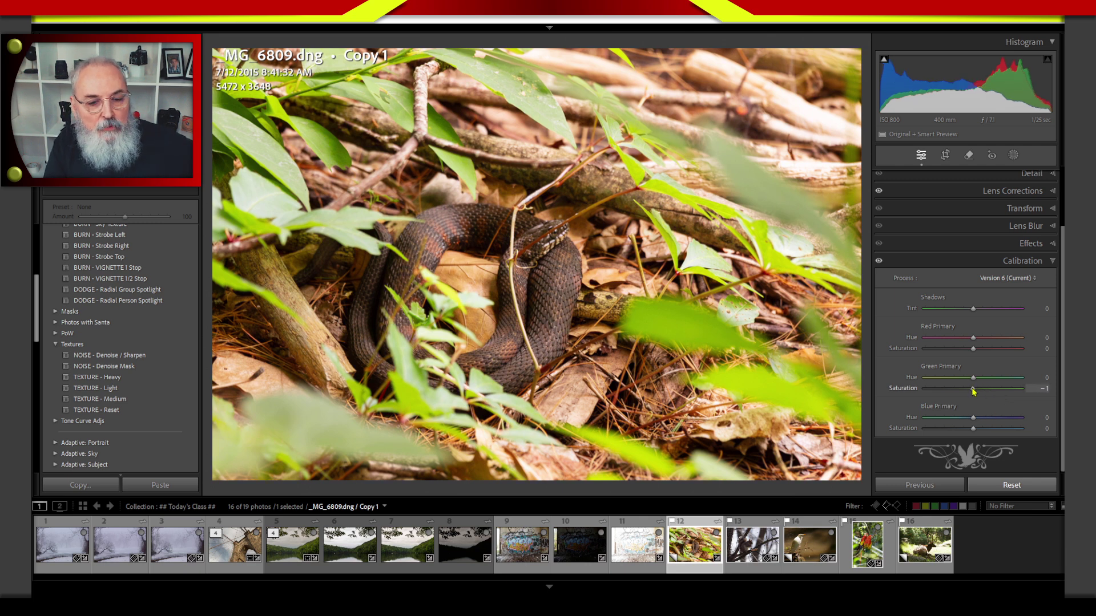
double_click(908, 391)
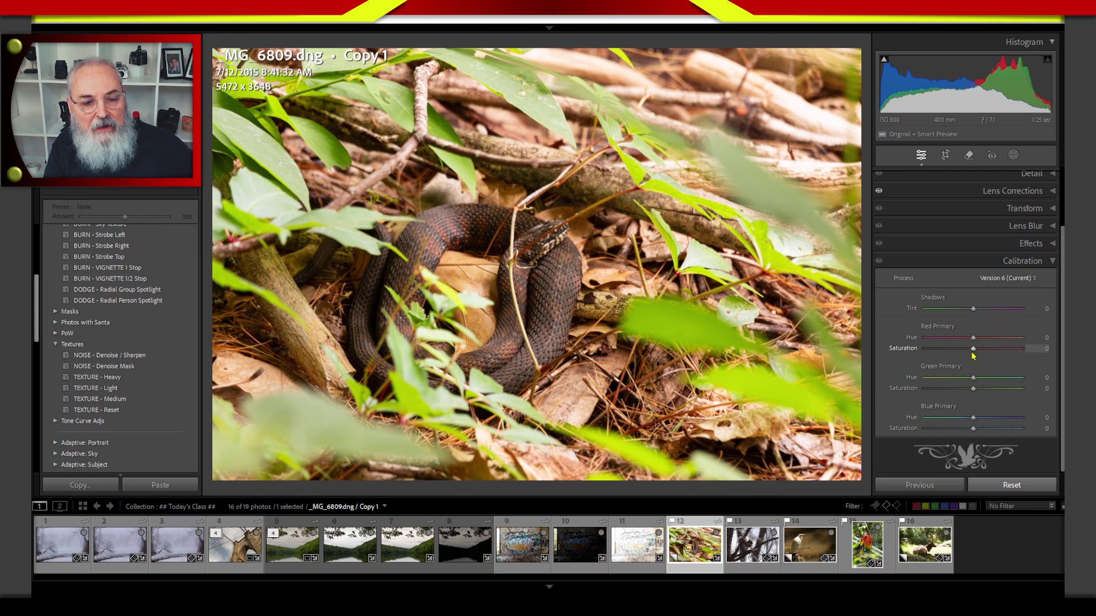
Step: Raise the Calibration saturation to +11 for Red Primary and +41 for Blue Primary
click(974, 351)
drag(974, 354, 982, 353)
drag(974, 434, 986, 437)
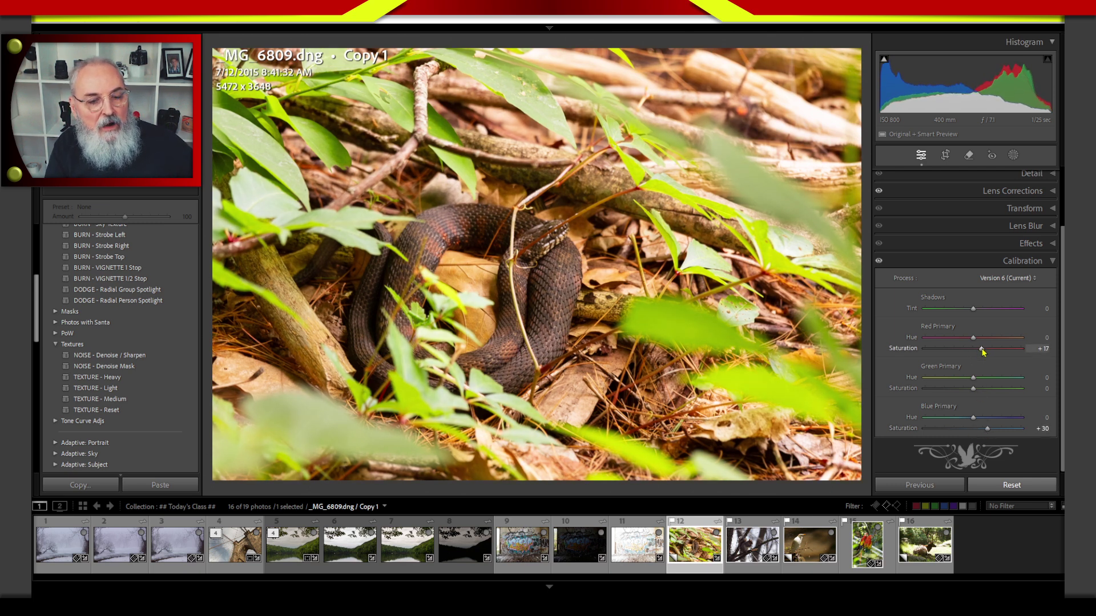
mouse_move(988, 350)
mouse_down()
mouse_move(950, 353)
mouse_move(987, 349)
mouse_move(978, 350)
mouse_up()
drag(987, 429, 993, 432)
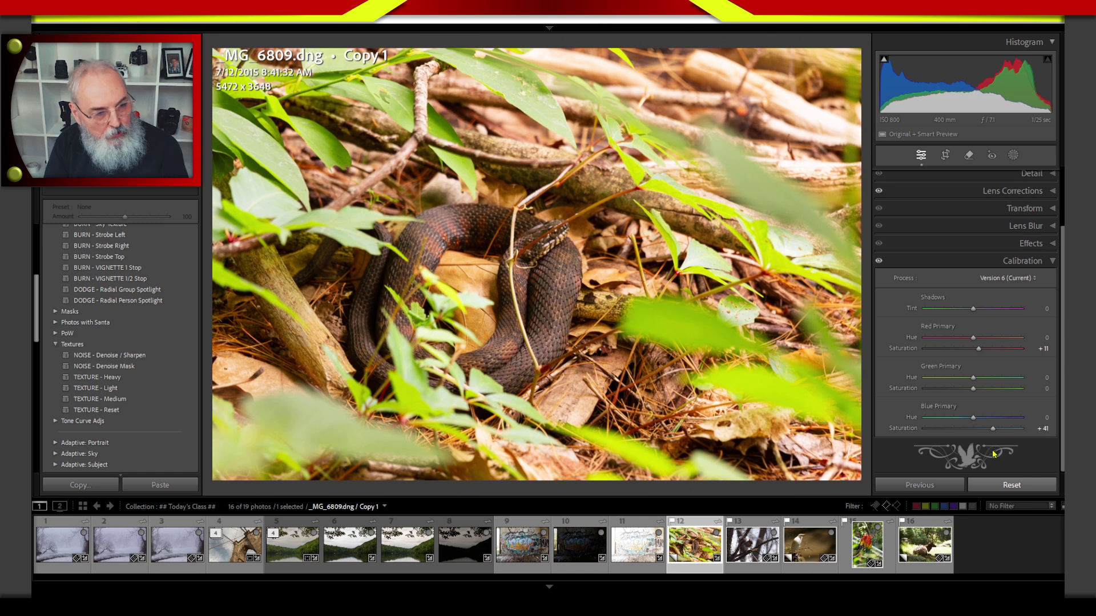
Step: Compare the snake photo with the Calibration adjustments turned off and on
click(879, 262)
click(879, 262)
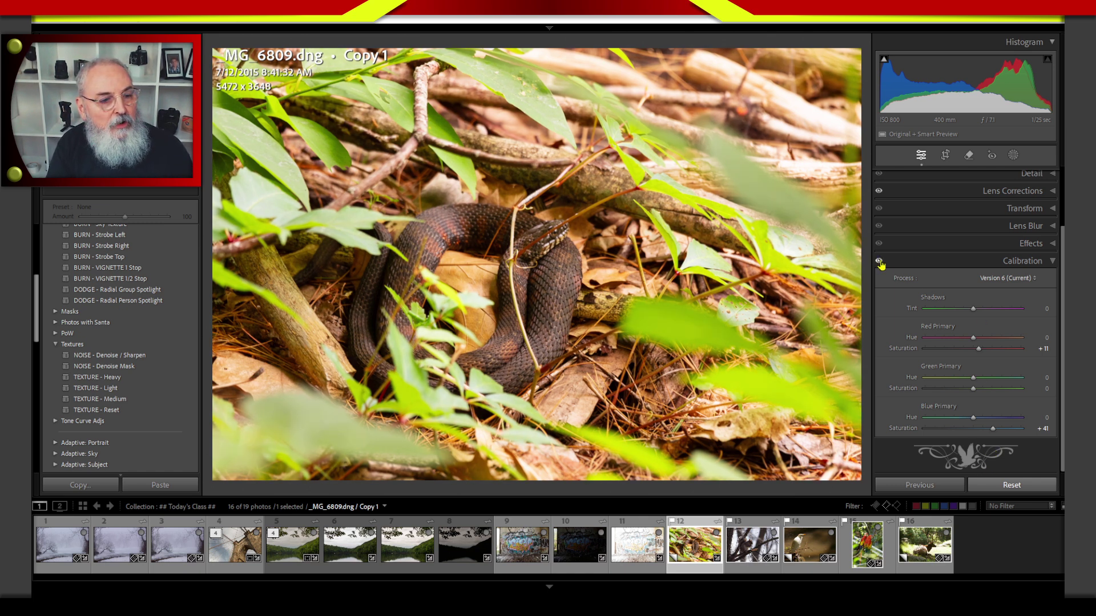
click(878, 262)
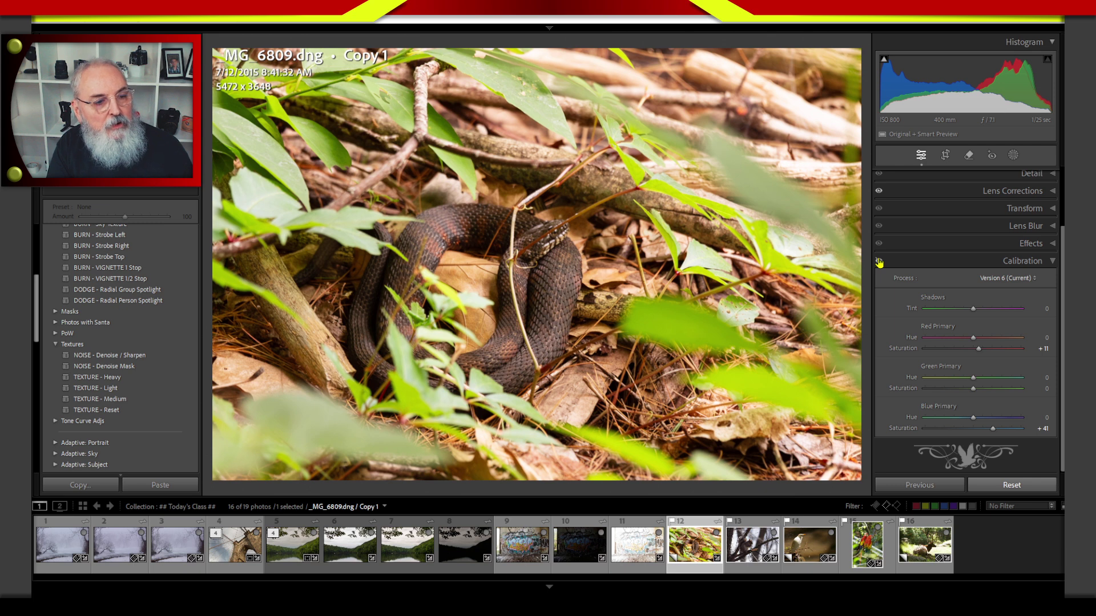
click(879, 262)
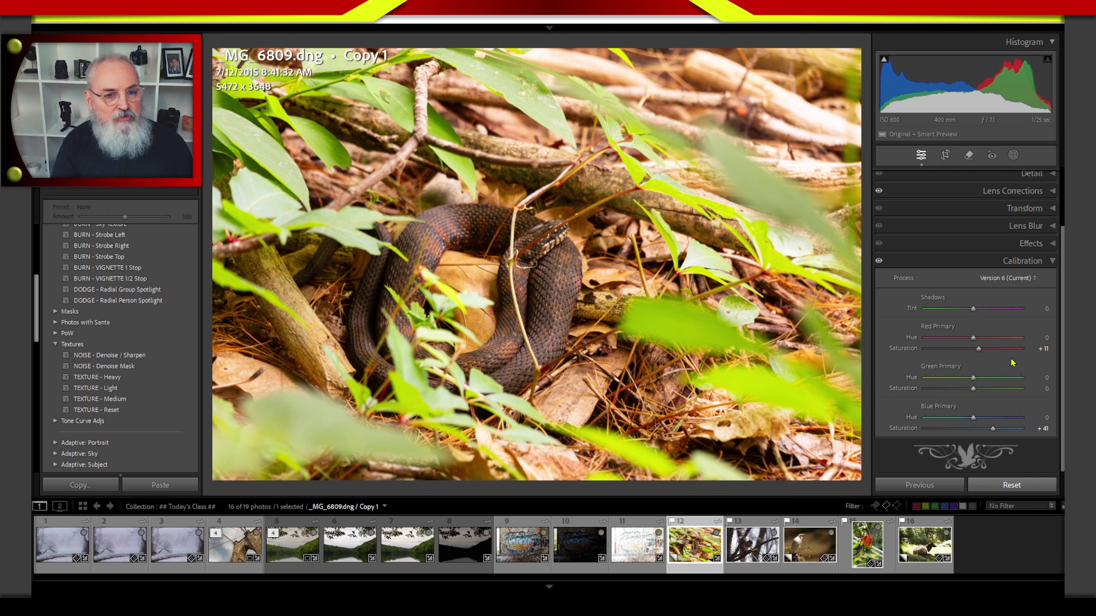
click(979, 266)
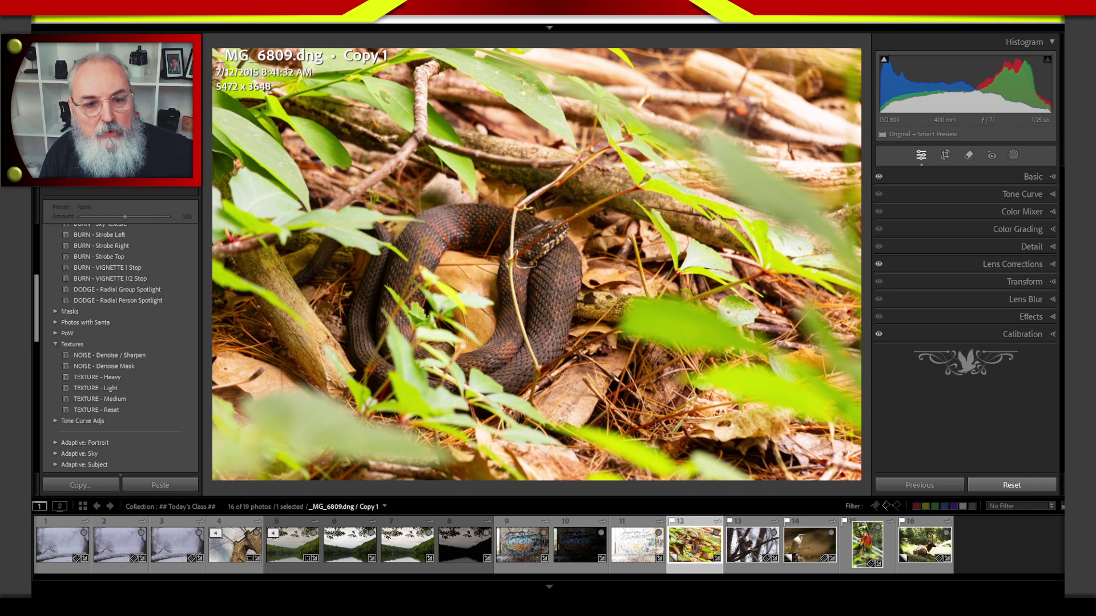
Step: Try a Blue saturation of +19 in the Color Mixer and reset all its Saturation values
click(983, 213)
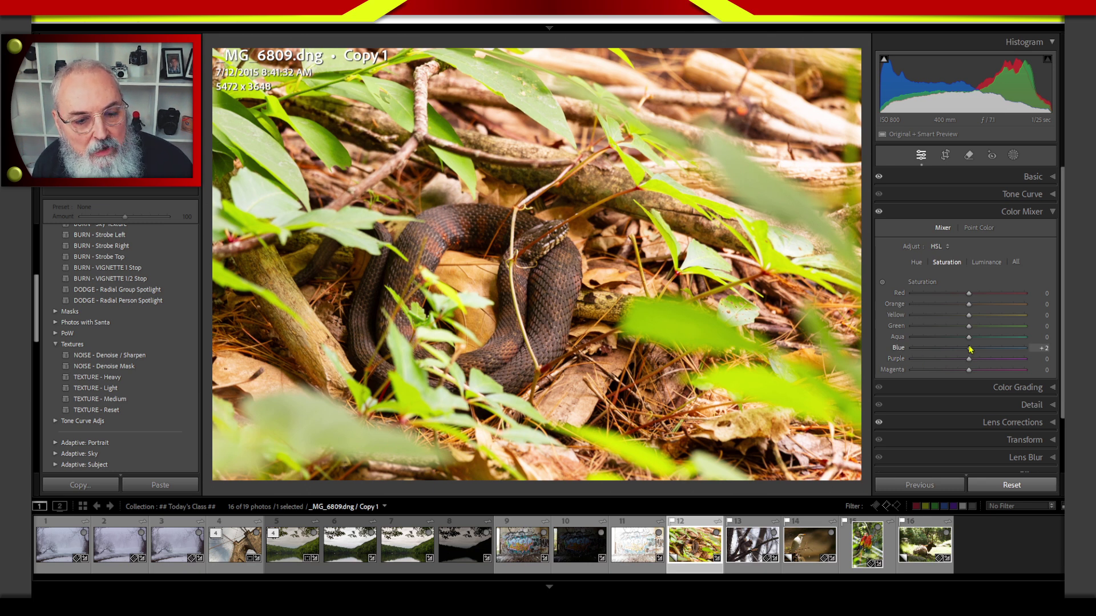
drag(968, 349, 979, 351)
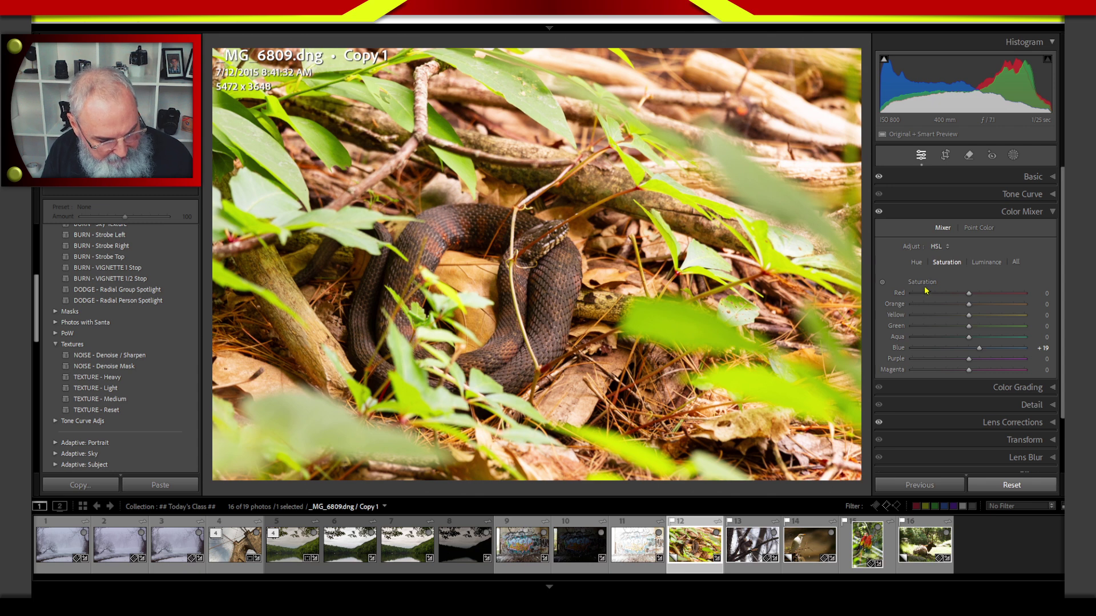
key(alt)
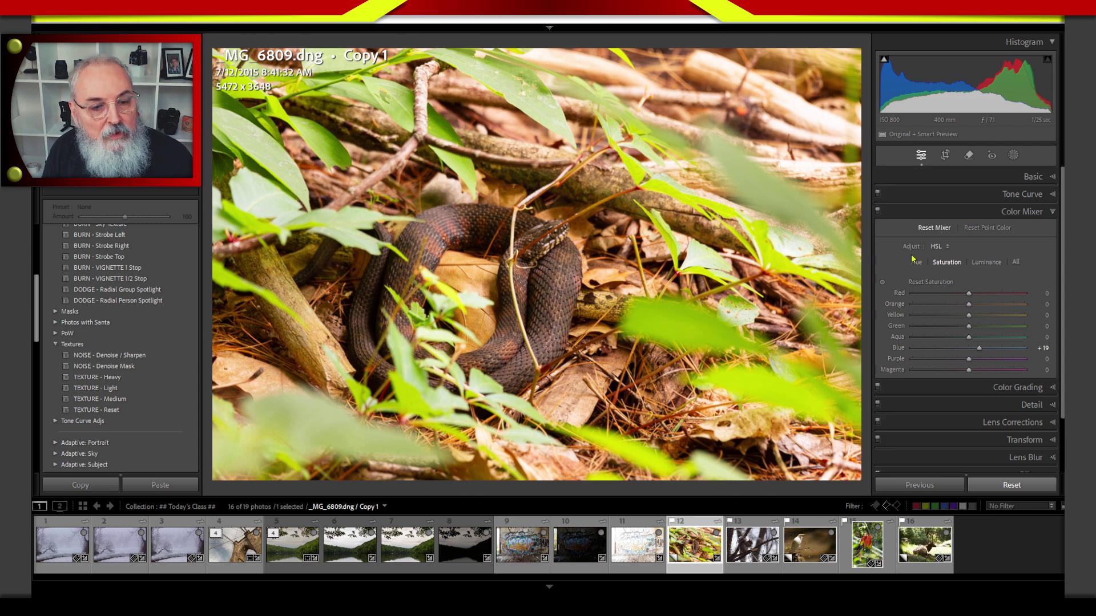
alt+click(920, 286)
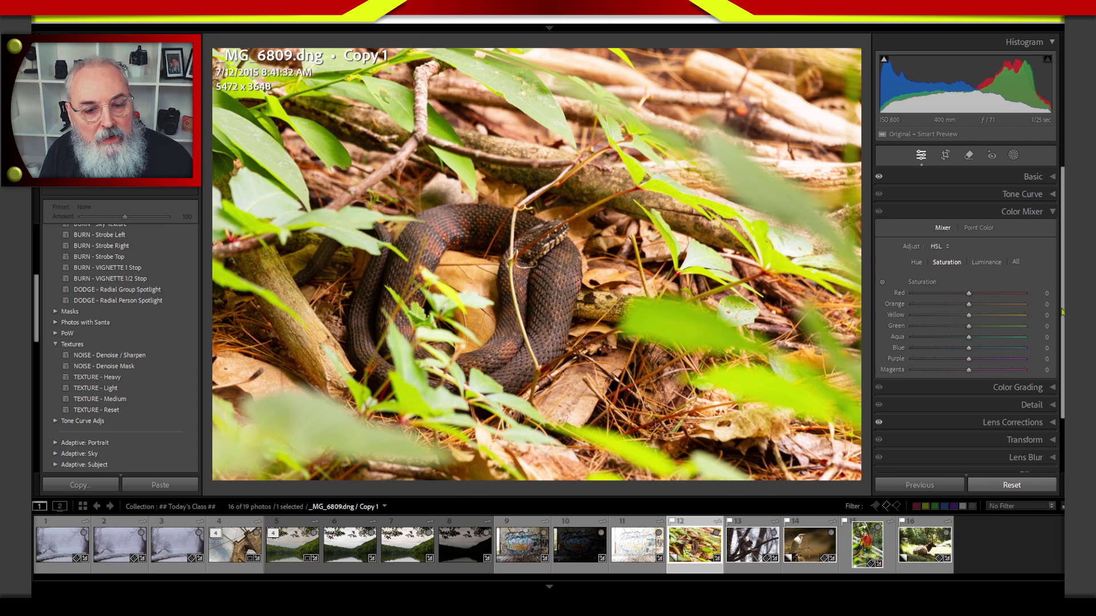
Step: Reset the Blue Primary and Red Primary adjustments in Calibration
scroll(1021, 422, down, 2)
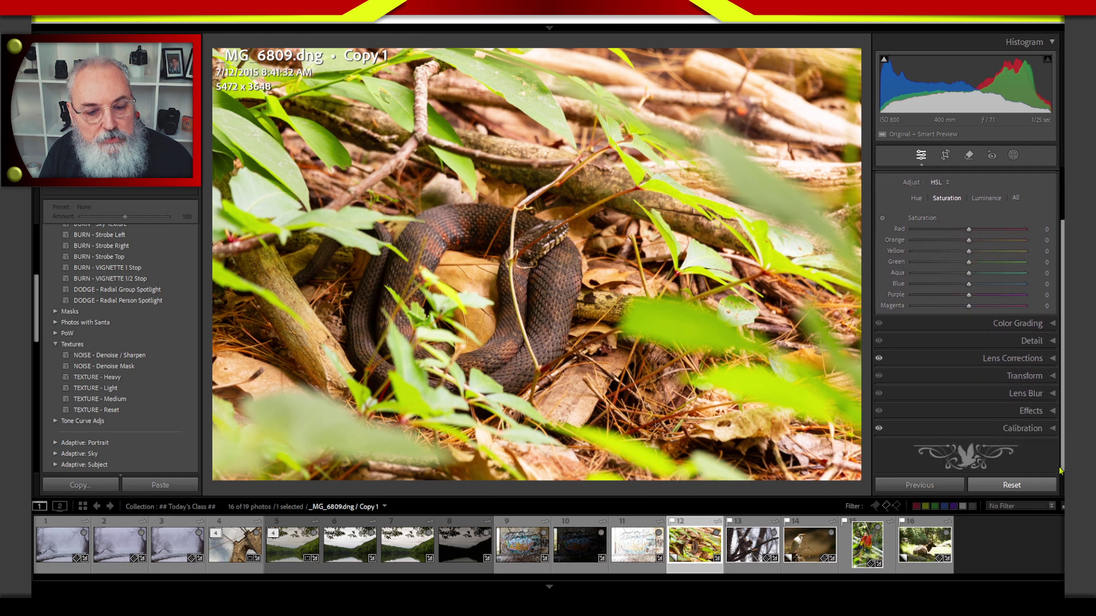
click(1023, 428)
key(alt)
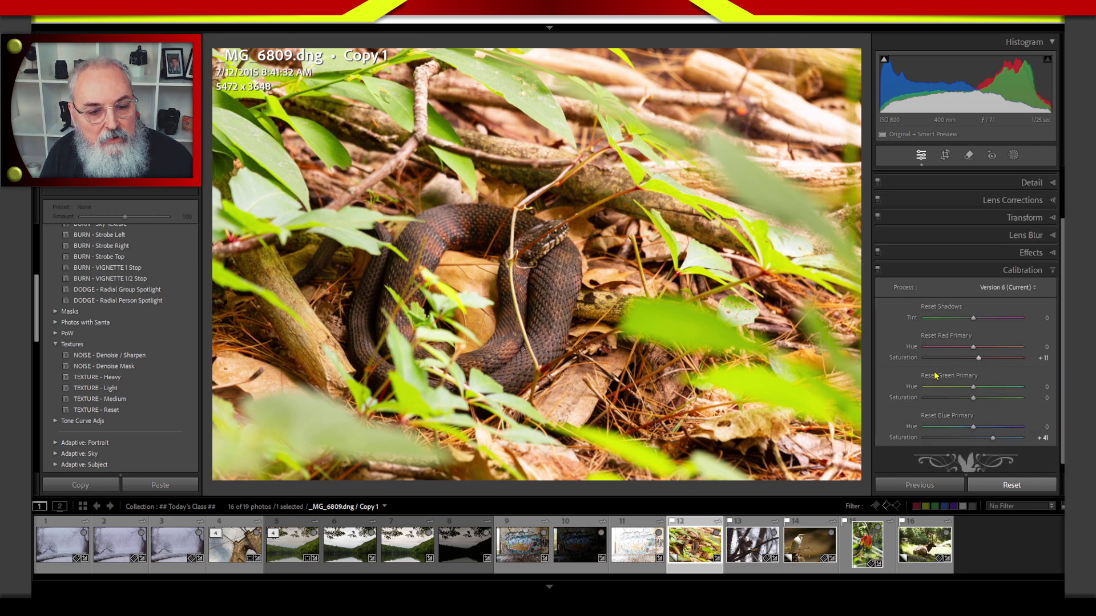
click(941, 416)
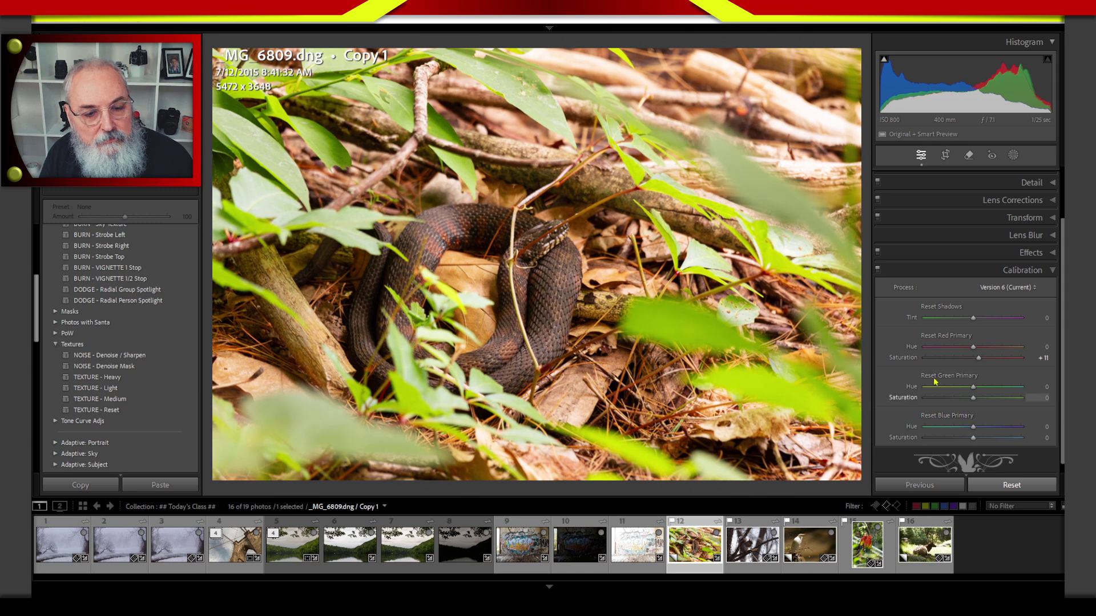
click(947, 337)
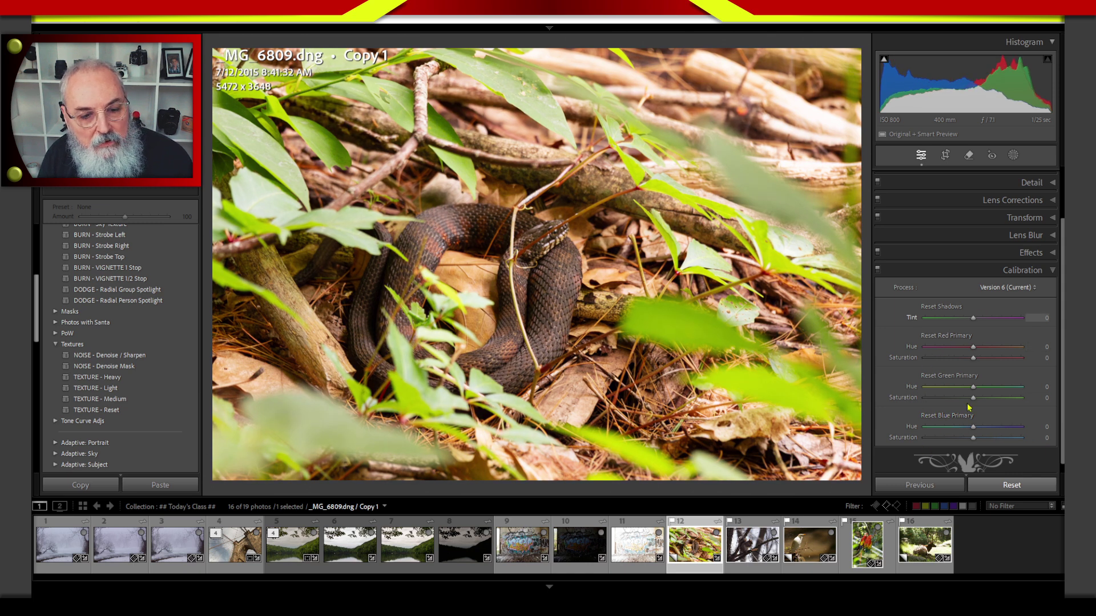
click(989, 270)
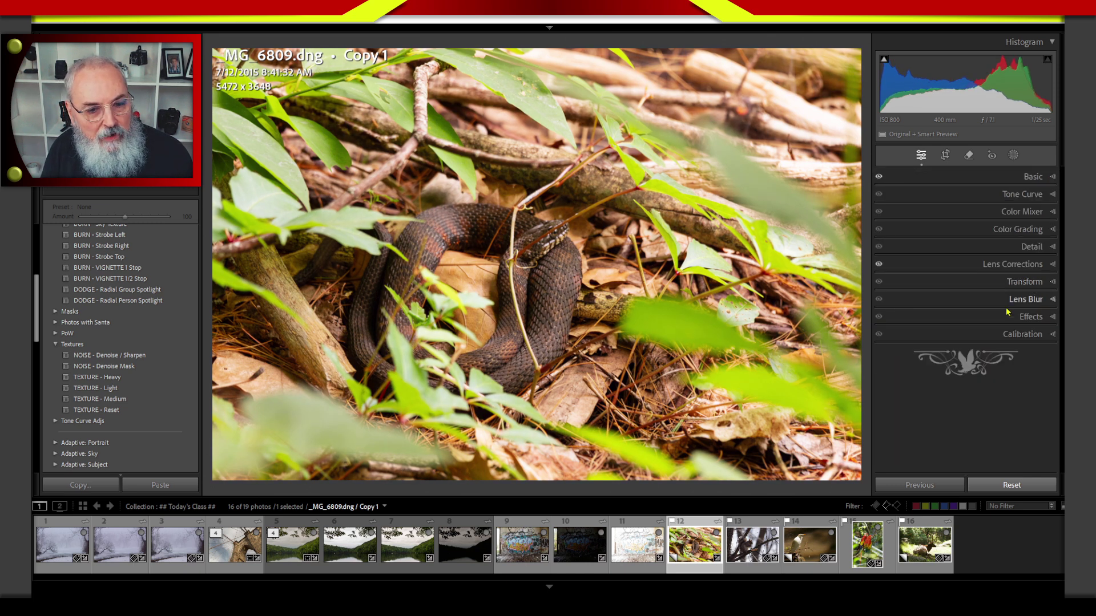
Step: Try a Green saturation of +100 in the HSL Color Mixer and reset it to 0
click(1003, 212)
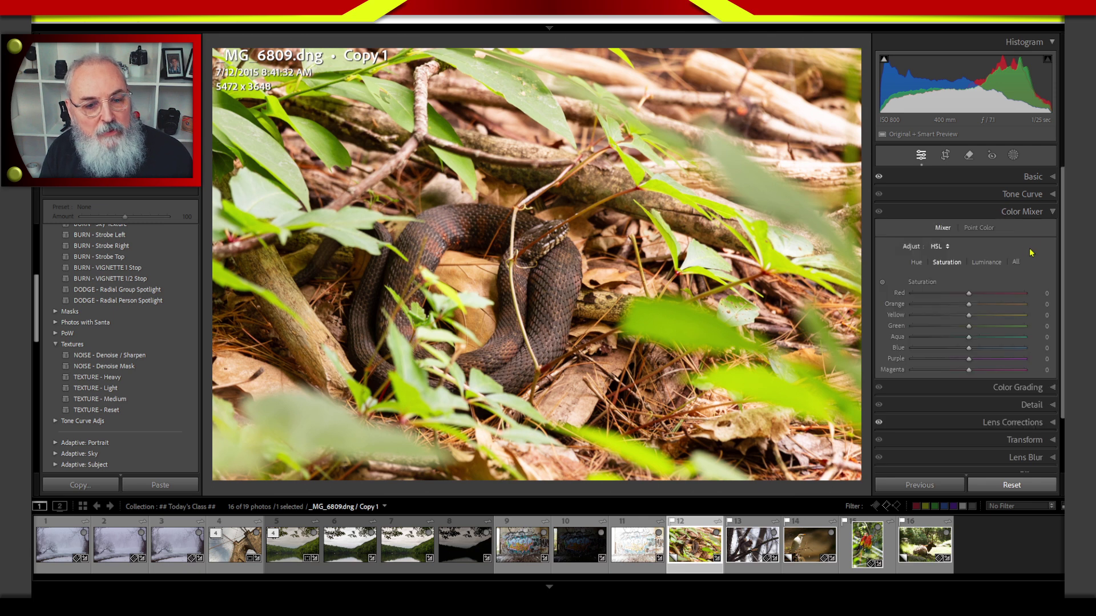
click(952, 266)
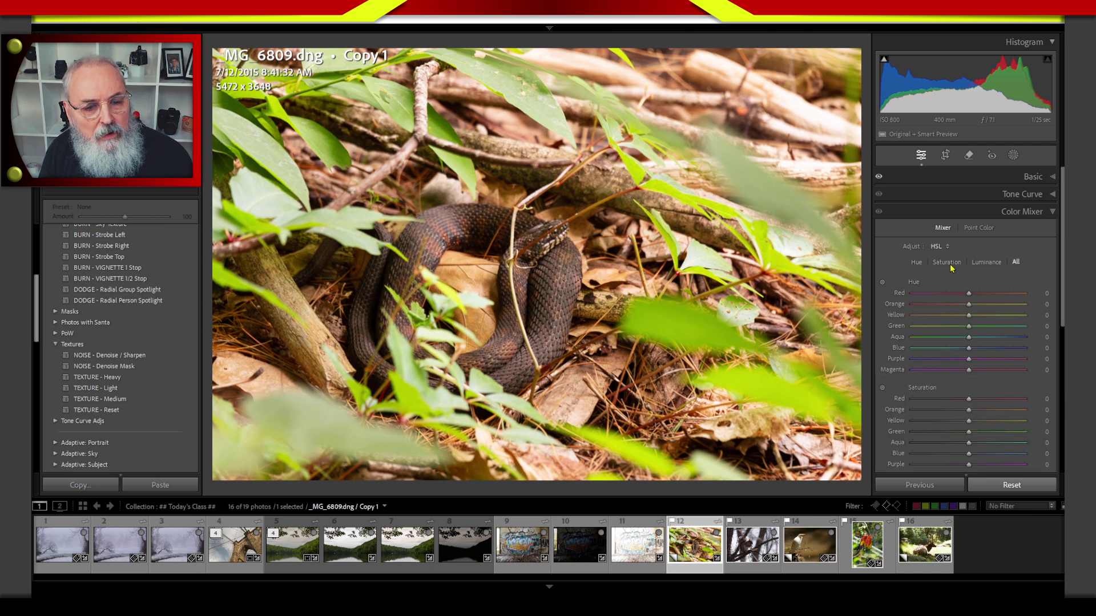
click(948, 273)
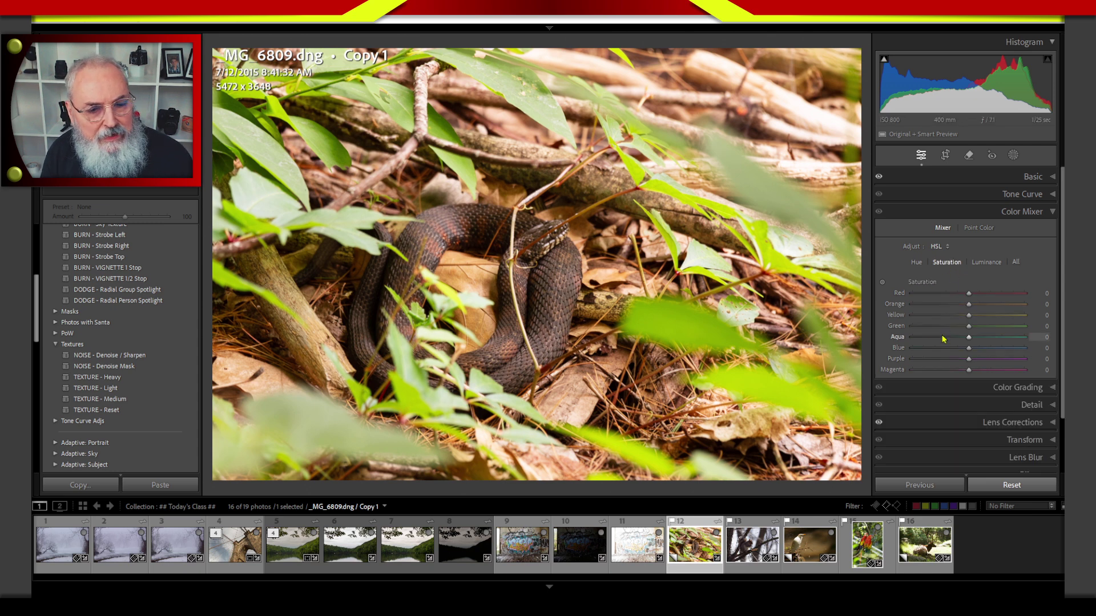
drag(967, 329, 1026, 323)
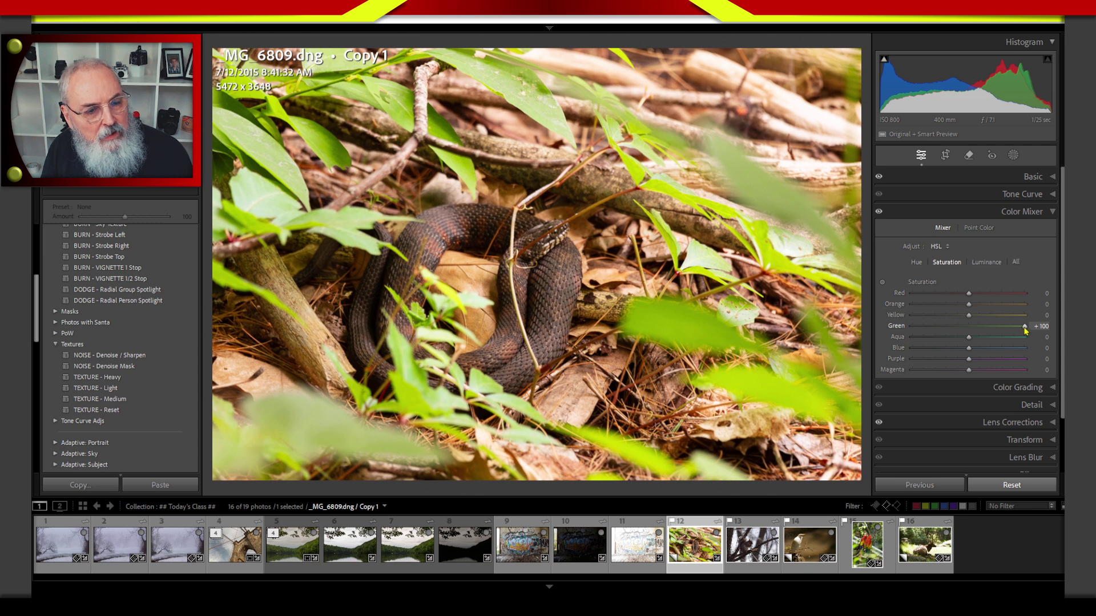
drag(1026, 334, 969, 332)
double_click(896, 327)
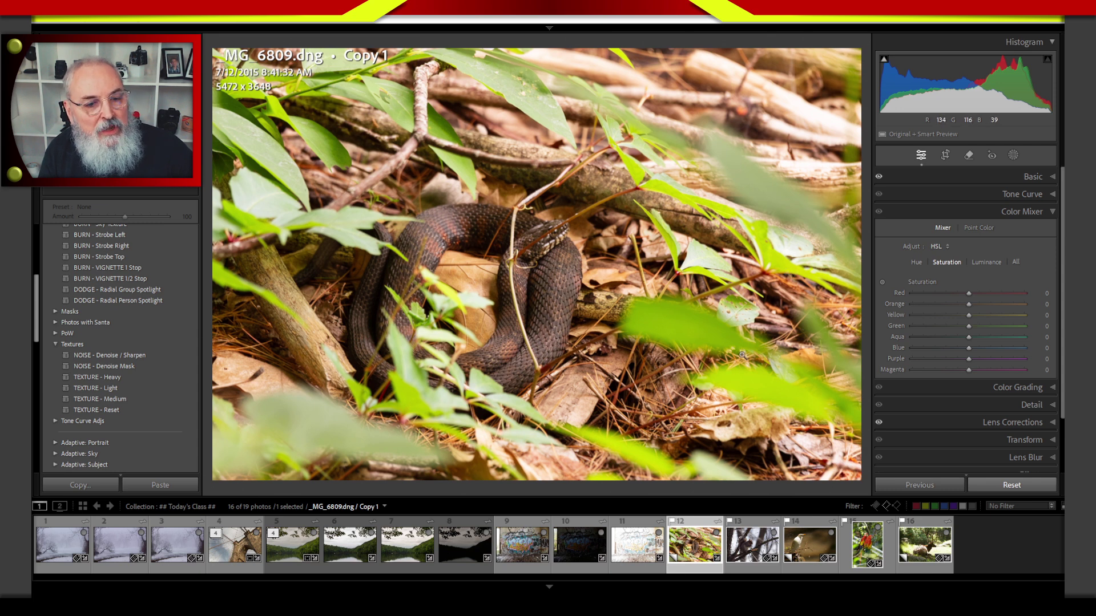
Step: Review the available color profiles in the Basic adjustments without changing the current one
click(966, 178)
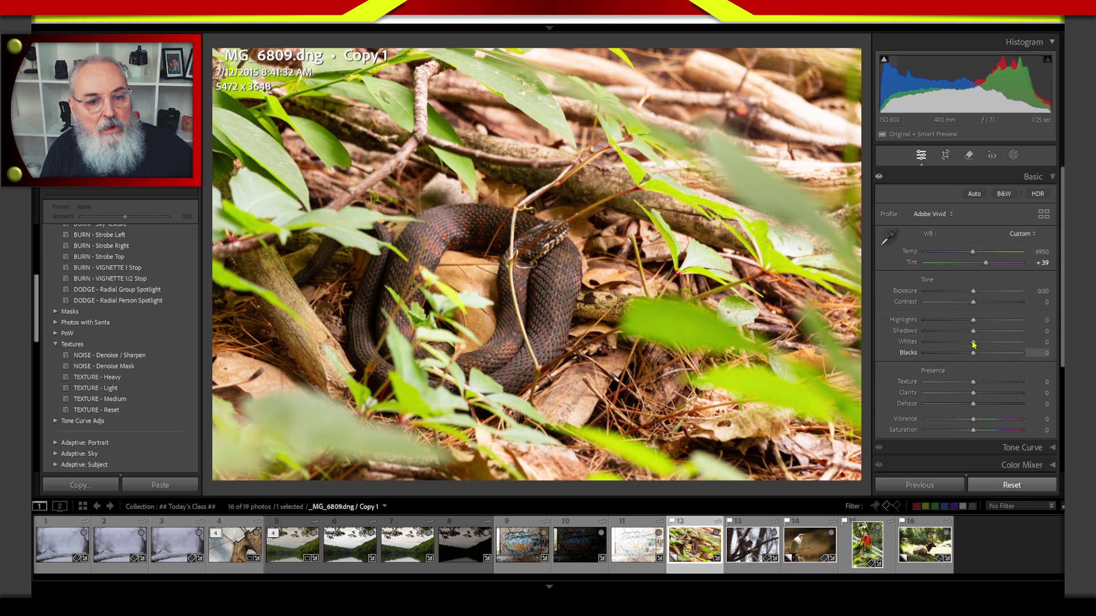
click(933, 214)
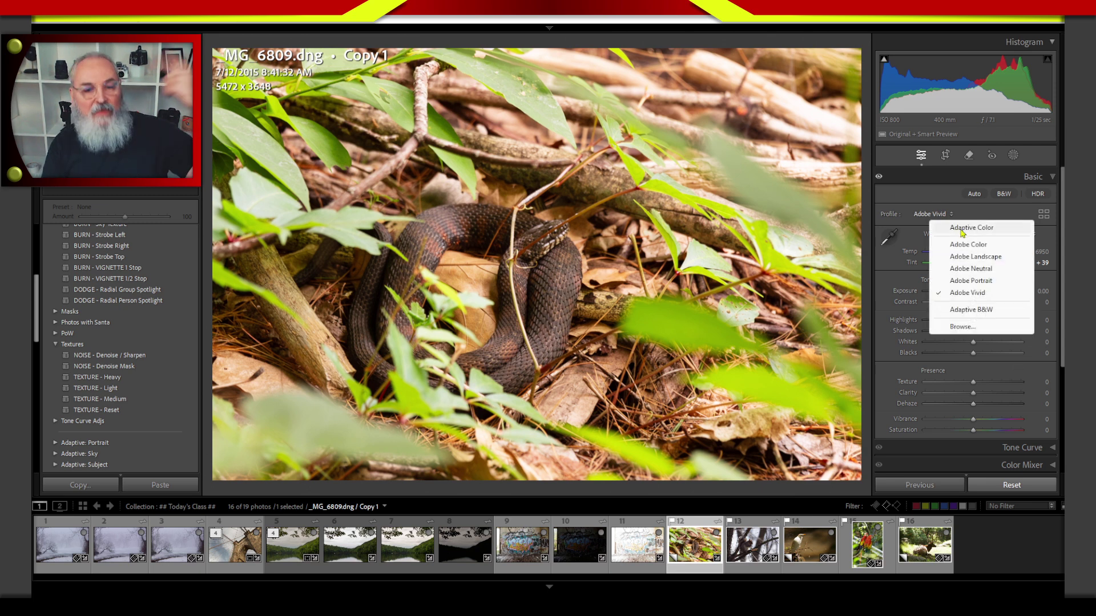
click(941, 218)
click(947, 181)
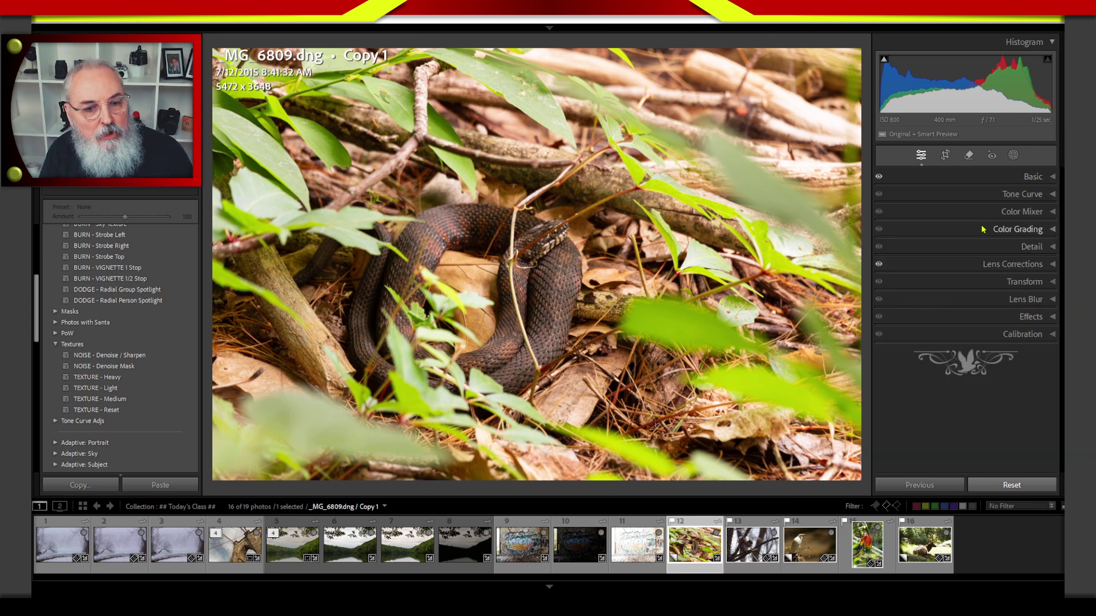
Step: Try Green saturation in the Color Mixer at +42, +87 and −100, and return it to 0
click(1023, 211)
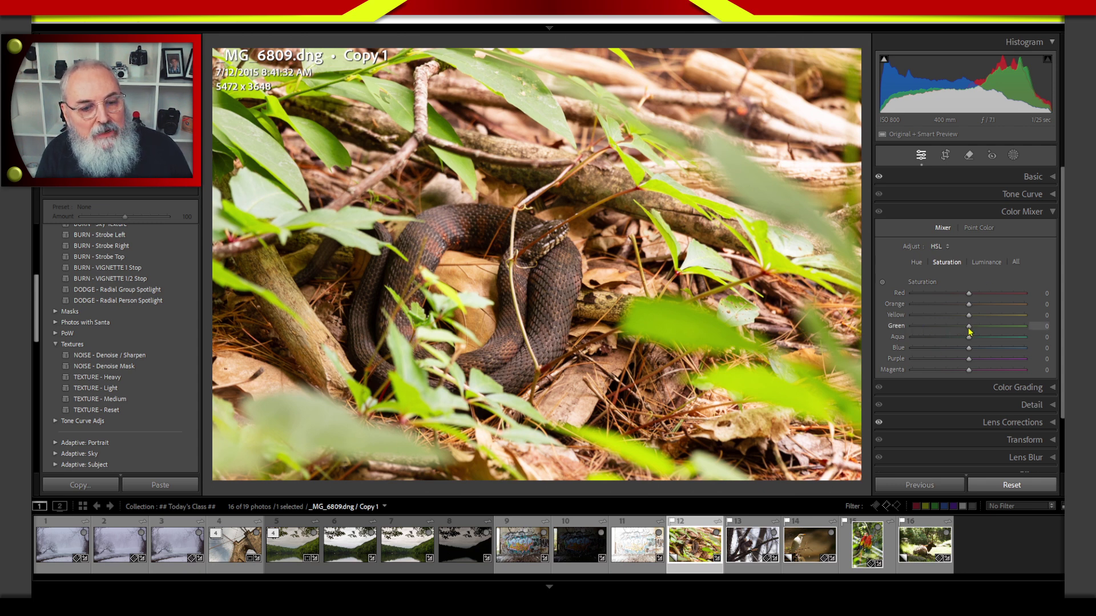
drag(970, 327, 992, 328)
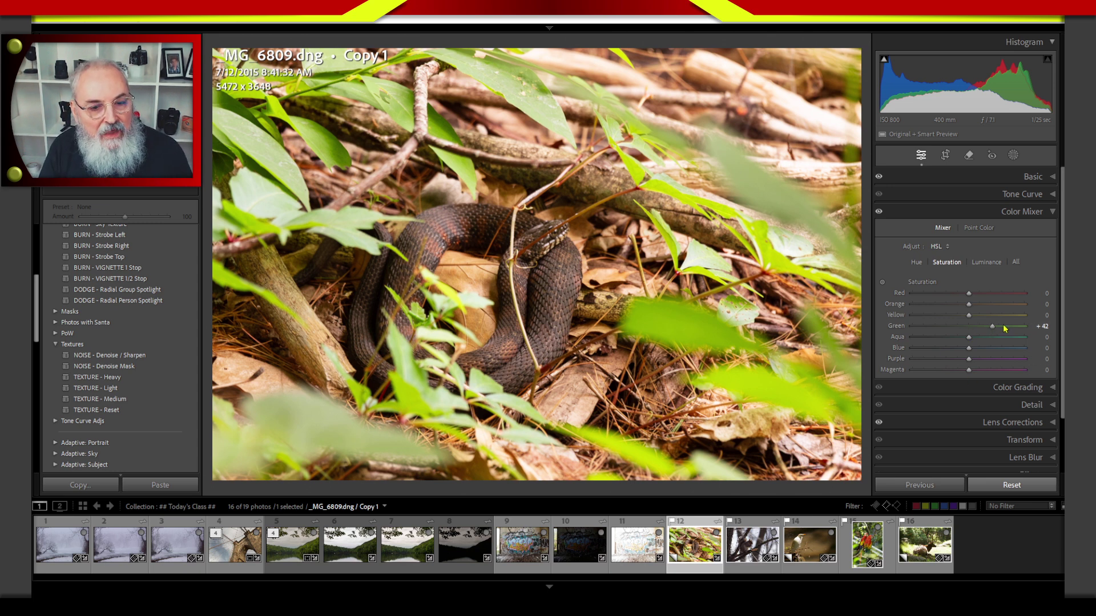
click(993, 332)
drag(994, 332, 1017, 332)
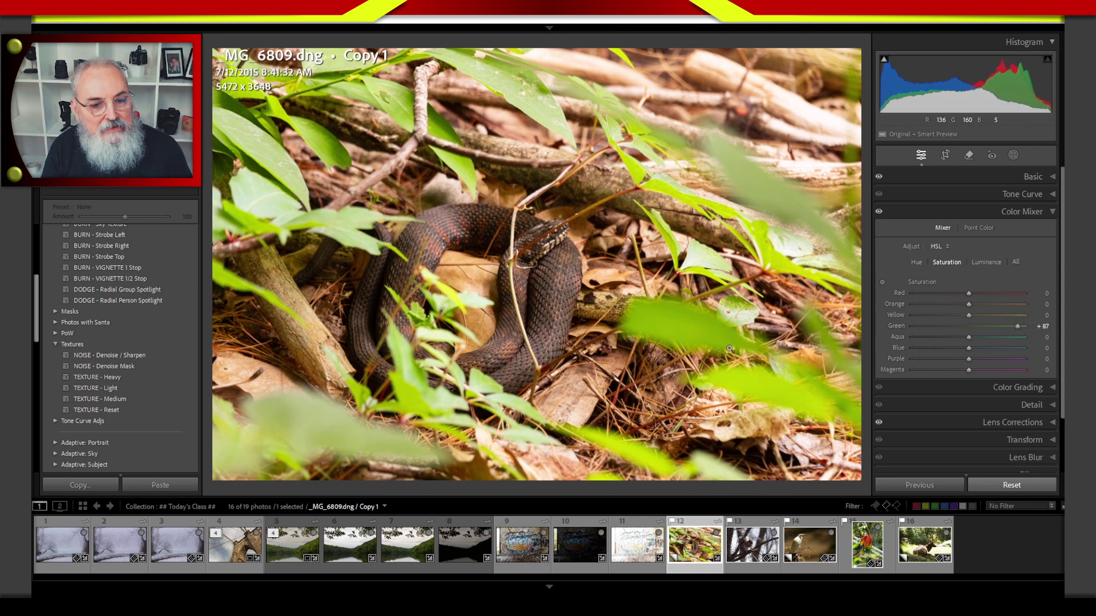
drag(1017, 327, 890, 331)
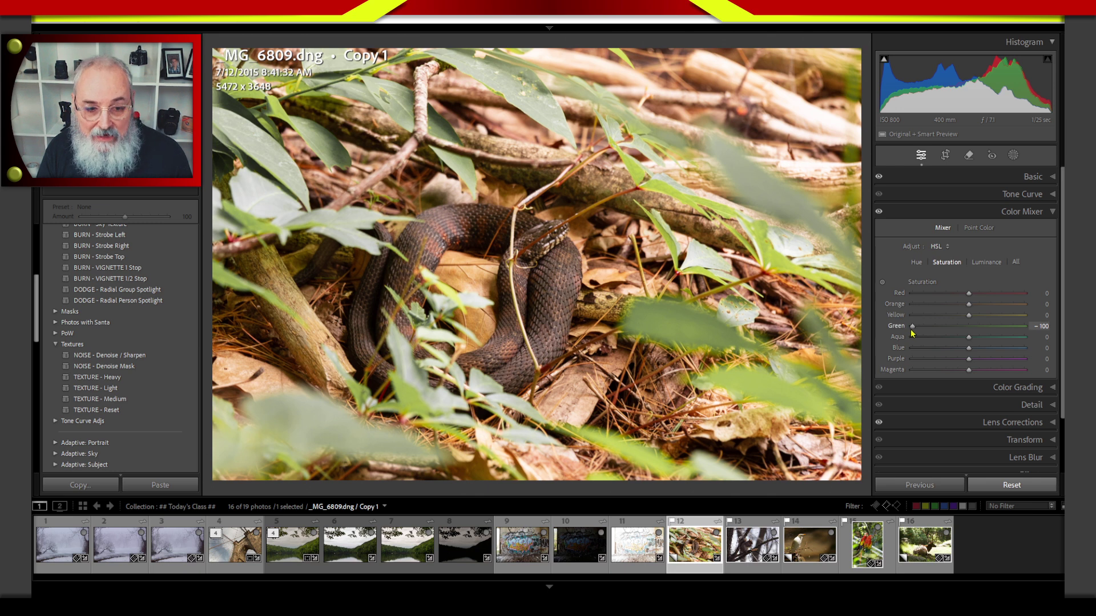
drag(912, 329, 968, 328)
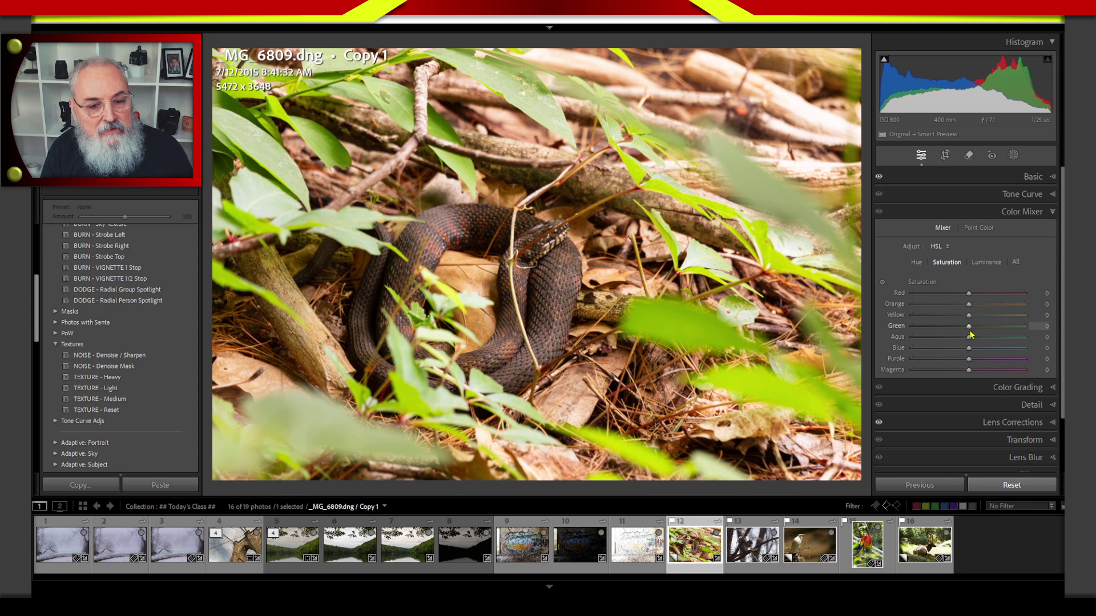
Step: Compare Green saturation at its extremes of +100 and −100, and reset it to 0
drag(970, 328, 1030, 331)
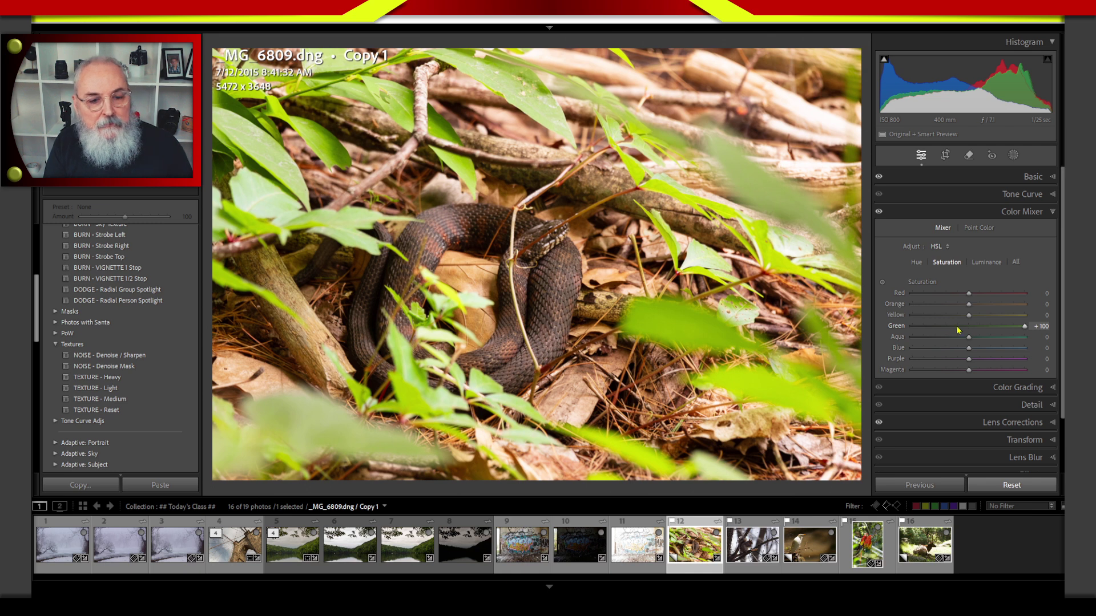
drag(1024, 328, 969, 337)
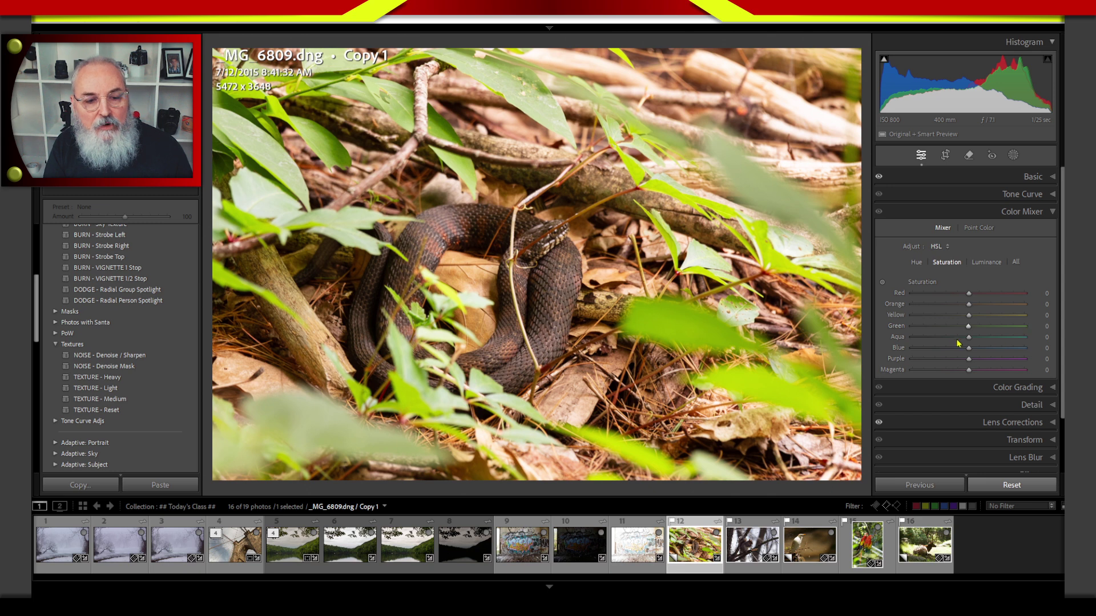
drag(970, 329, 897, 335)
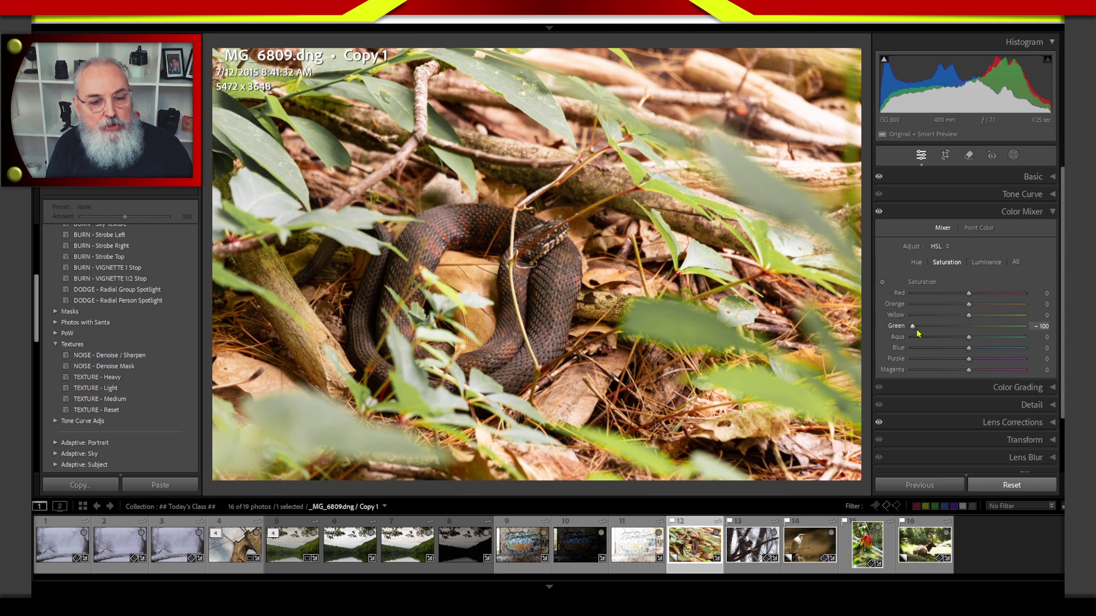
drag(915, 330, 967, 330)
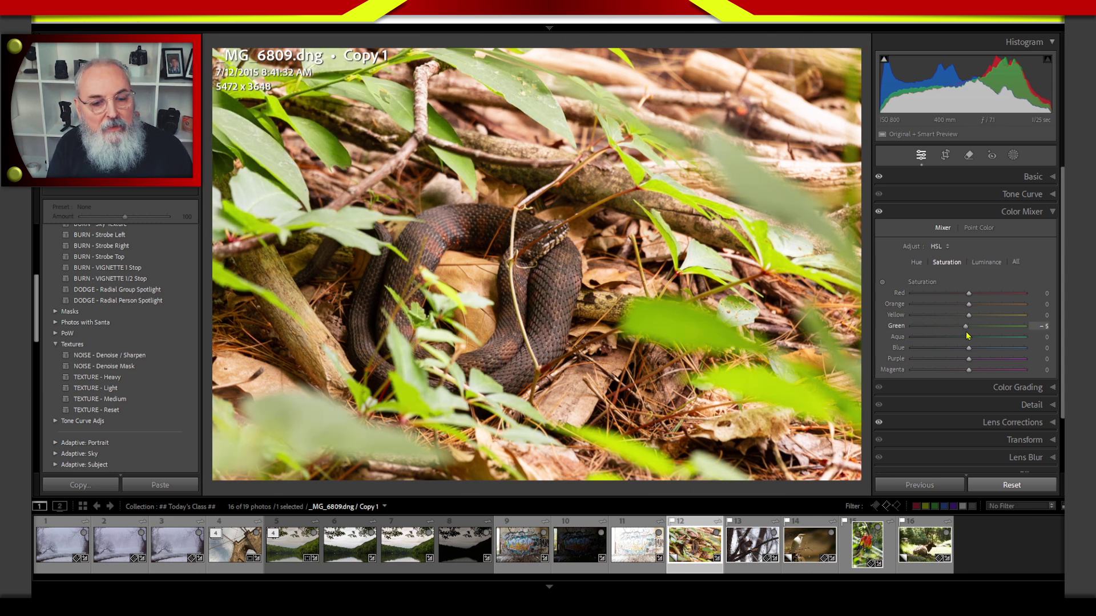
double_click(897, 326)
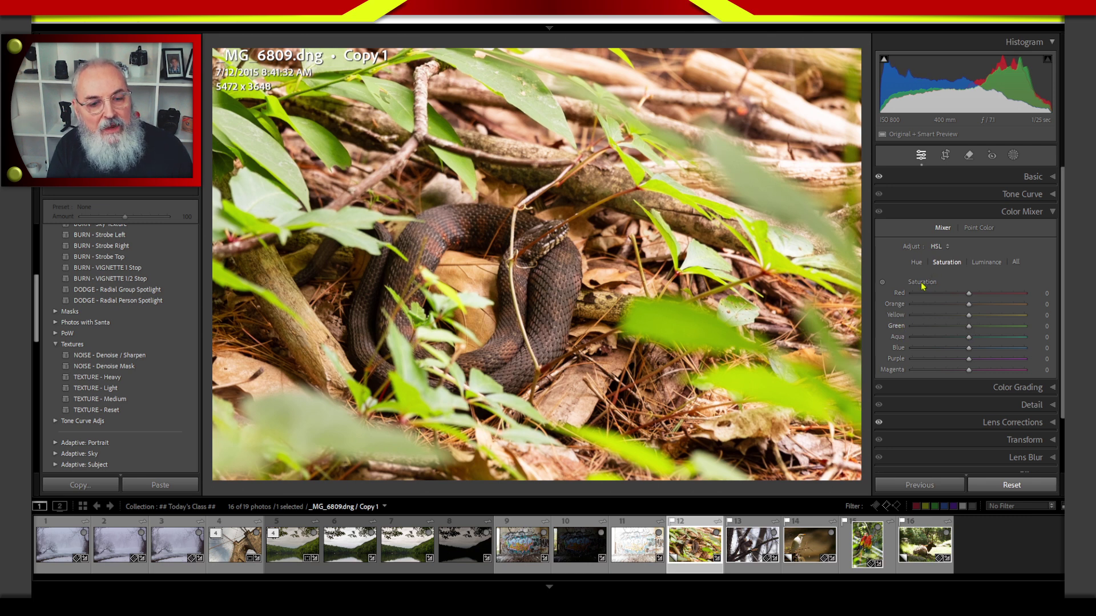
Step: Try a slight Green hue shift of +7 in the HSL Color Mixer and reset it to 0
click(917, 264)
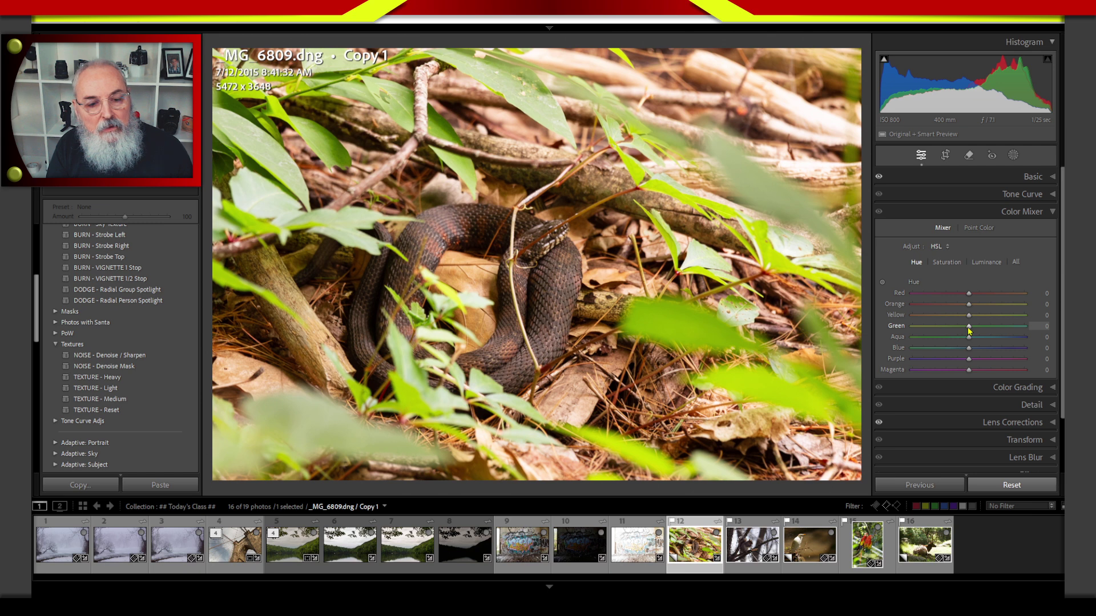
mouse_move(967, 329)
mouse_down()
mouse_move(907, 341)
mouse_move(918, 327)
mouse_move(1031, 329)
mouse_move(967, 329)
mouse_up()
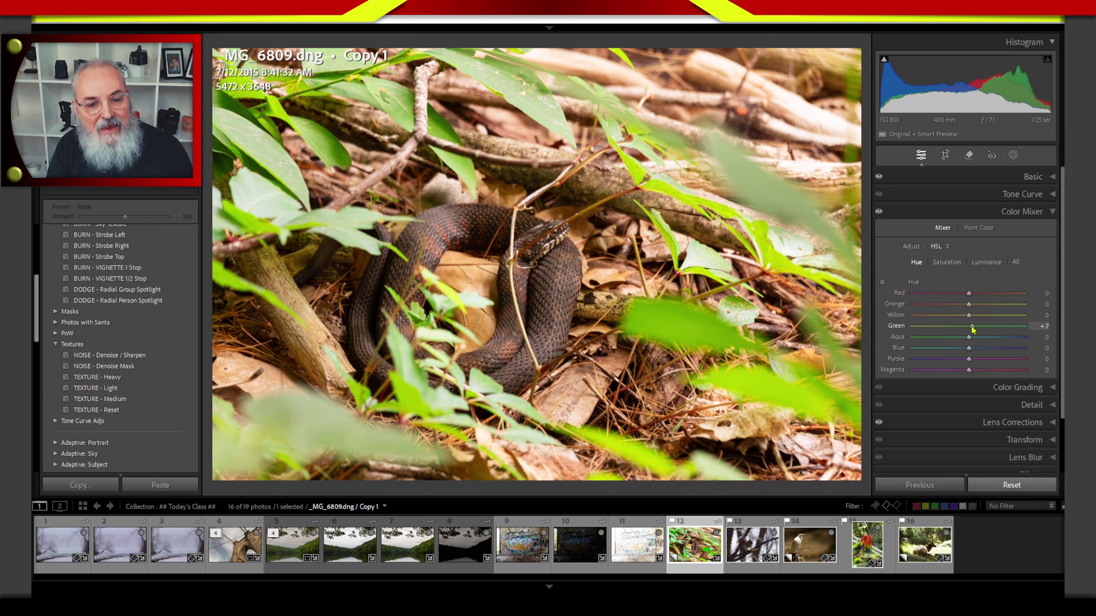
double_click(895, 327)
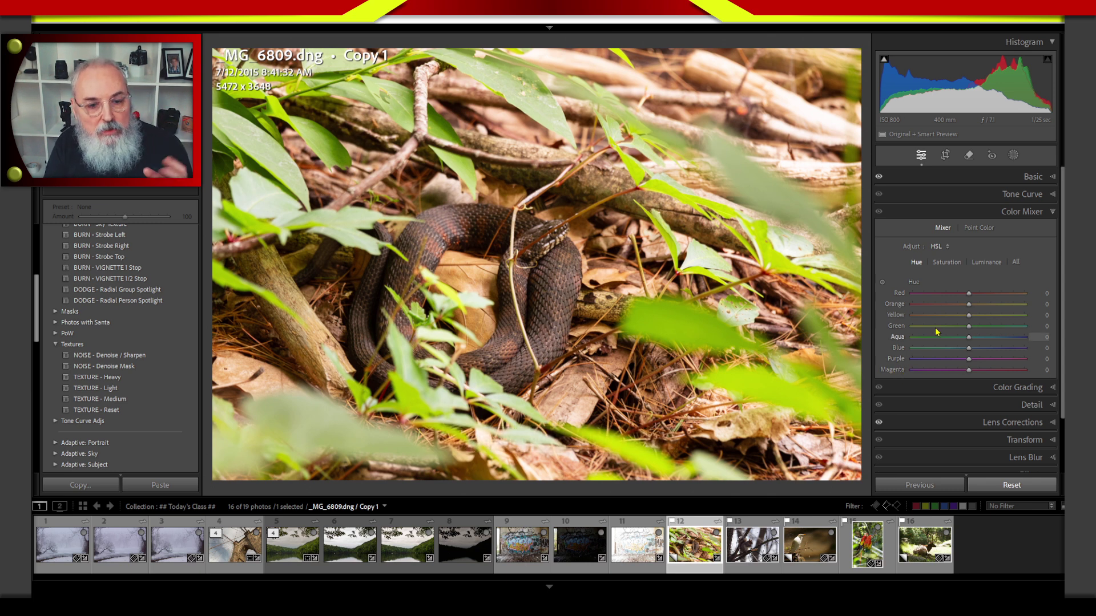
Step: Try Green saturation in the Color Mixer at −100 and at +100, and bring it back to 0
click(947, 261)
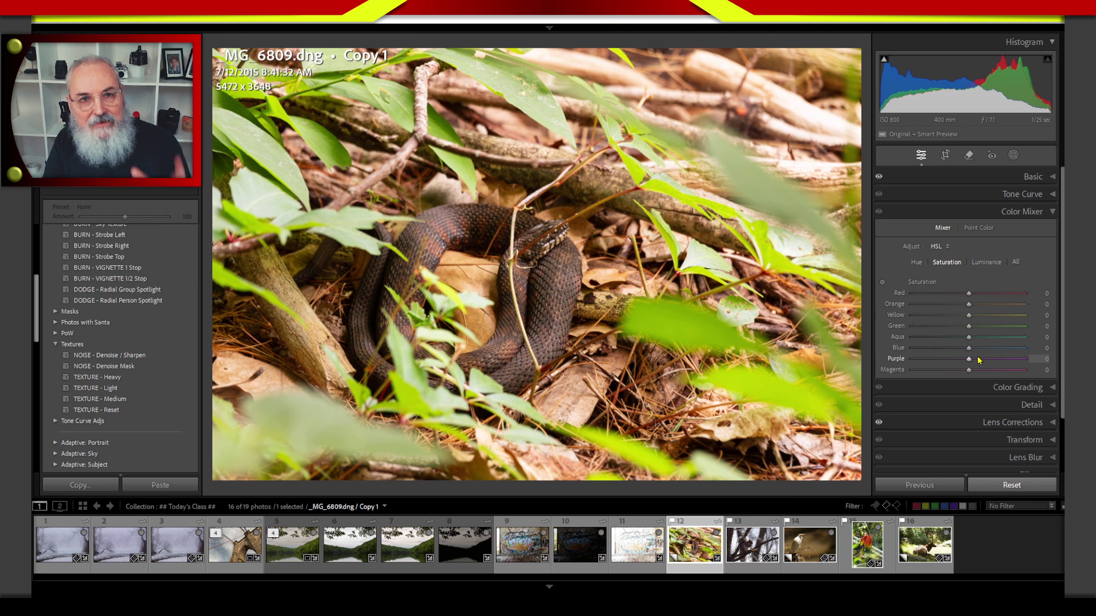
drag(969, 326, 907, 344)
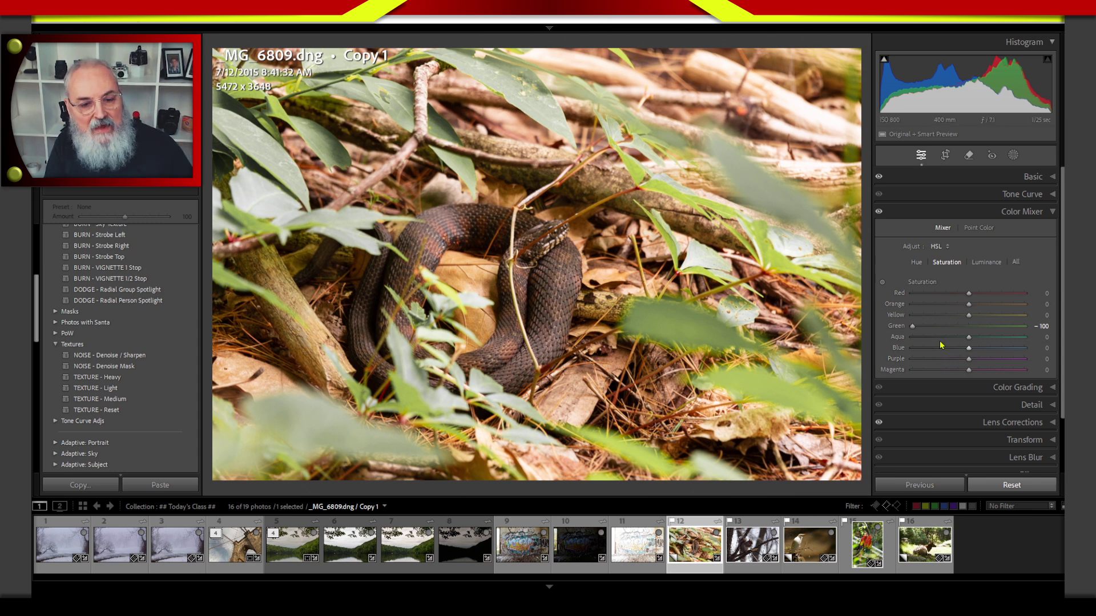
double_click(913, 326)
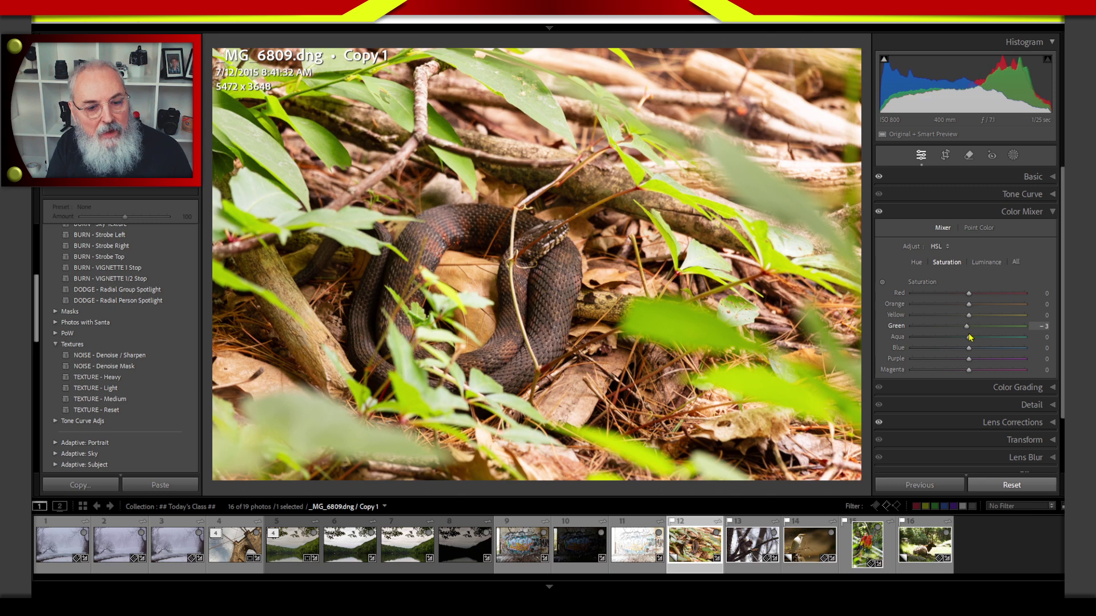
drag(971, 334, 1033, 335)
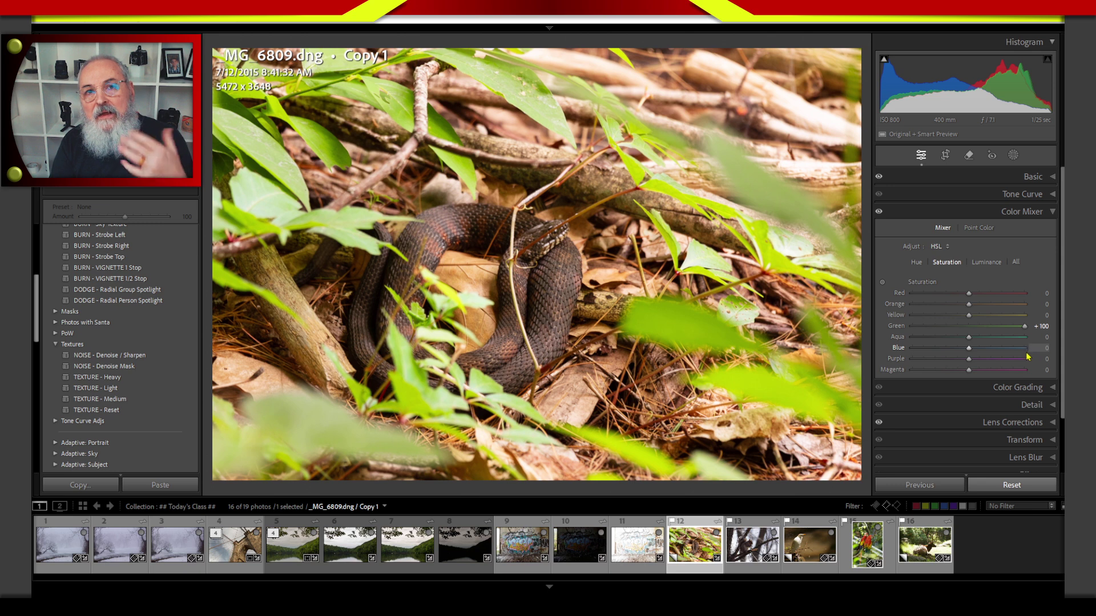
drag(1026, 334, 973, 337)
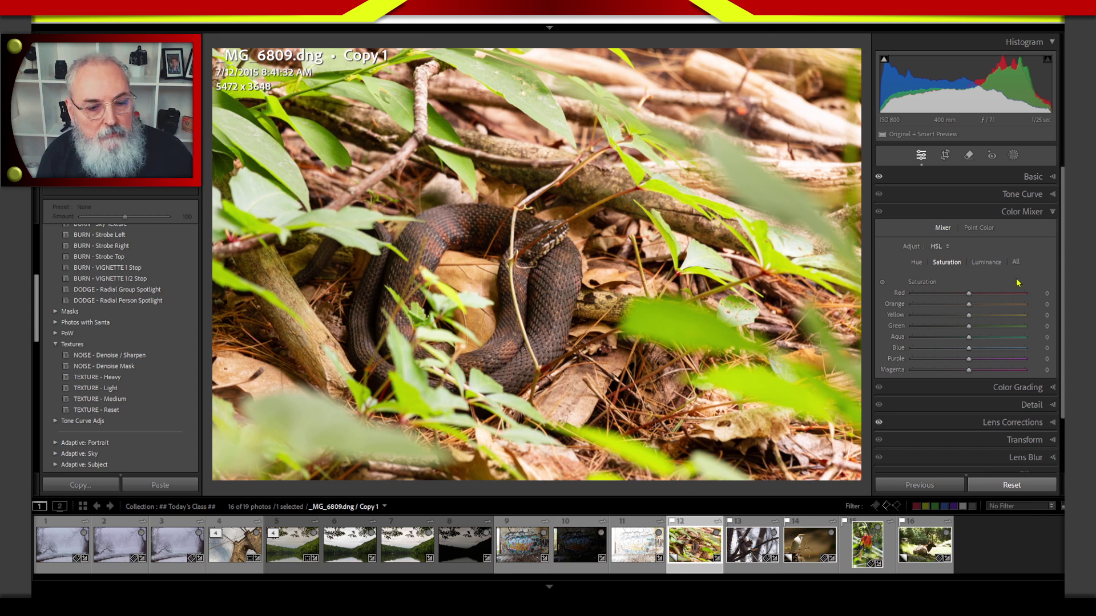
Step: Try the Green Primary saturation in Calibration at −100 and −81, and reset it to 0
click(1027, 212)
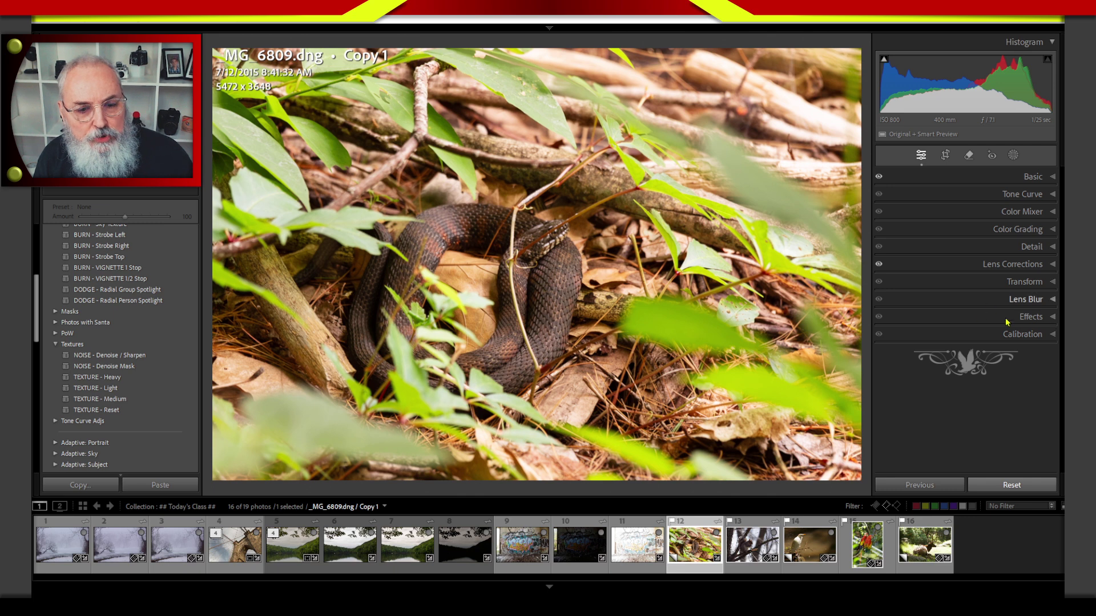
click(1018, 334)
scroll(970, 399, down, 3)
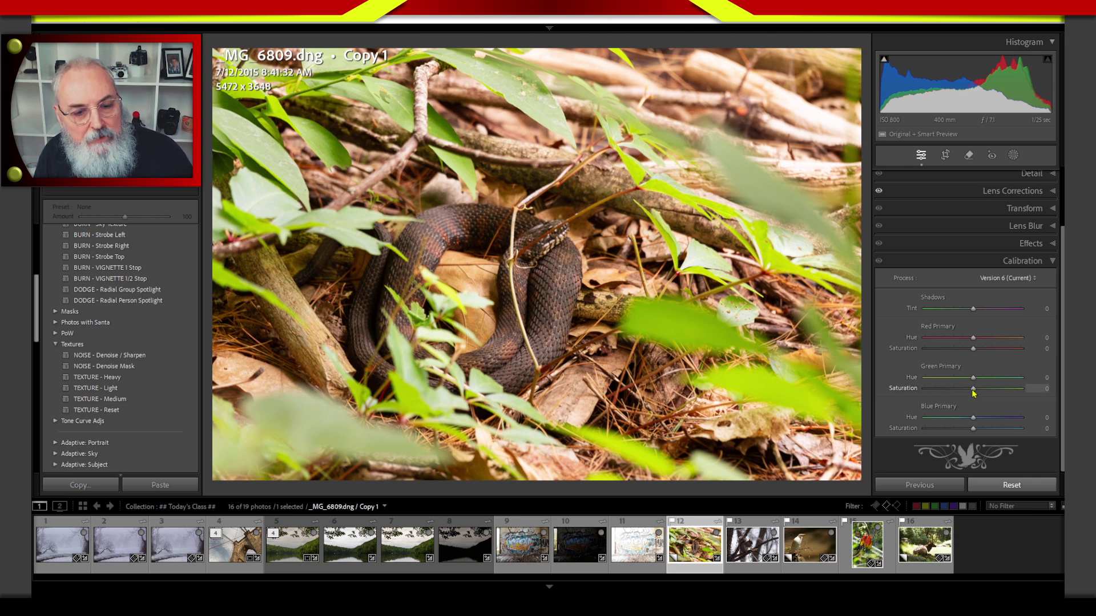
drag(974, 390, 871, 424)
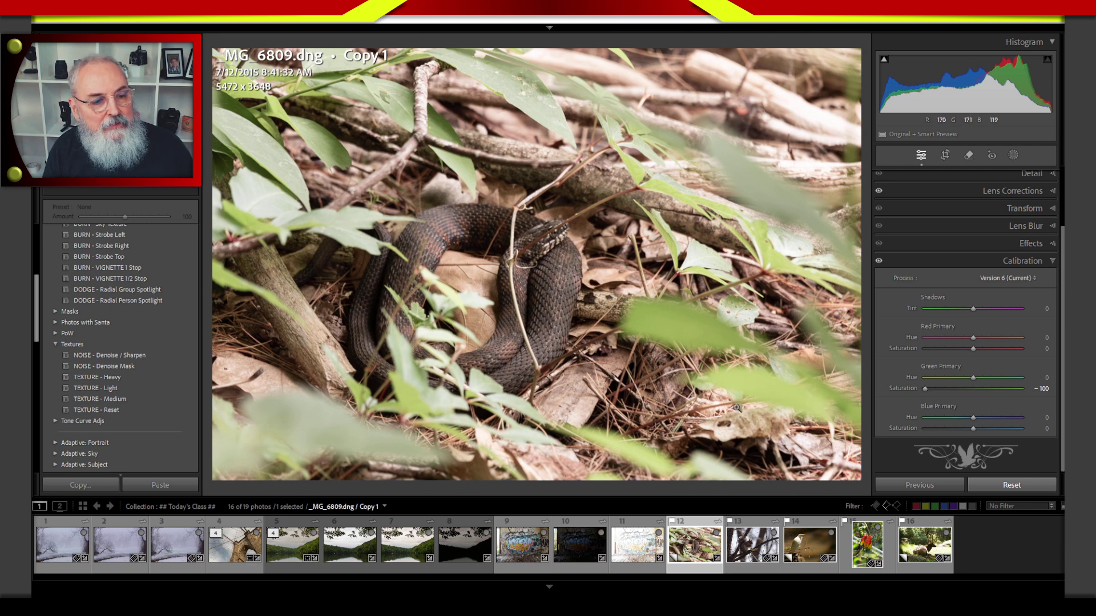
mouse_move(925, 389)
mouse_down()
mouse_move(970, 394)
mouse_move(935, 402)
mouse_up()
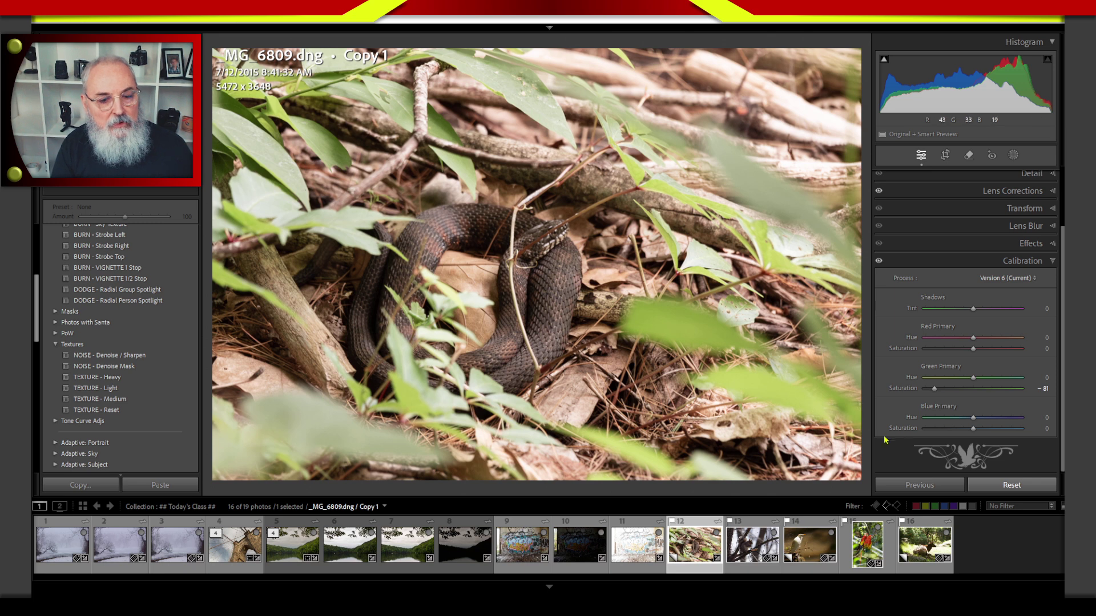
drag(934, 390, 975, 392)
double_click(905, 393)
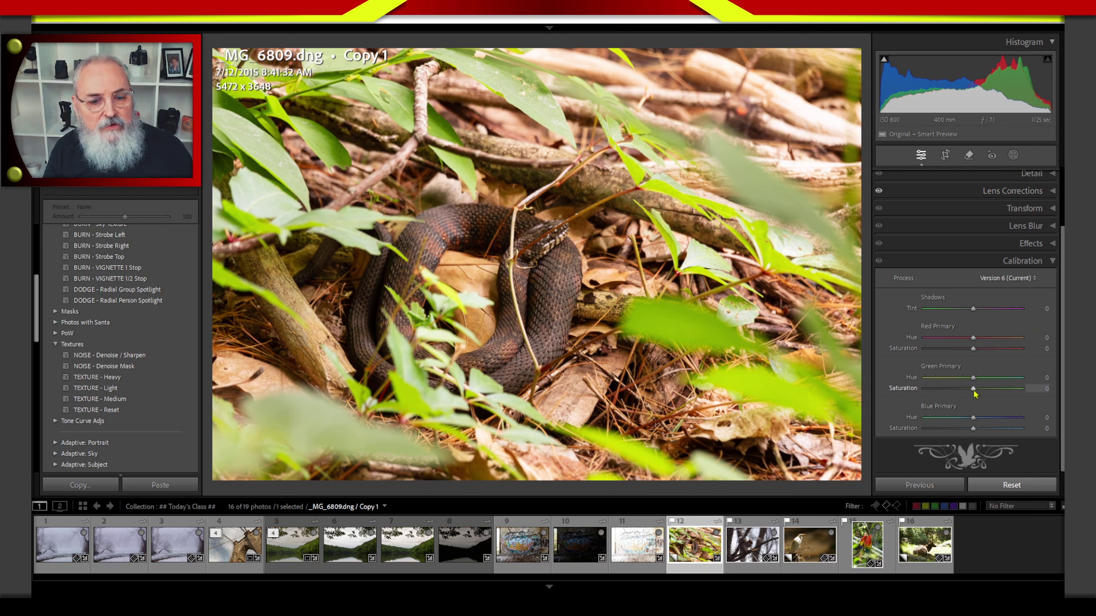
Step: Lower the Green Primary saturation to −50, and try Blue Primary saturation at −59 and +60 with a reset to 0
drag(974, 392, 952, 393)
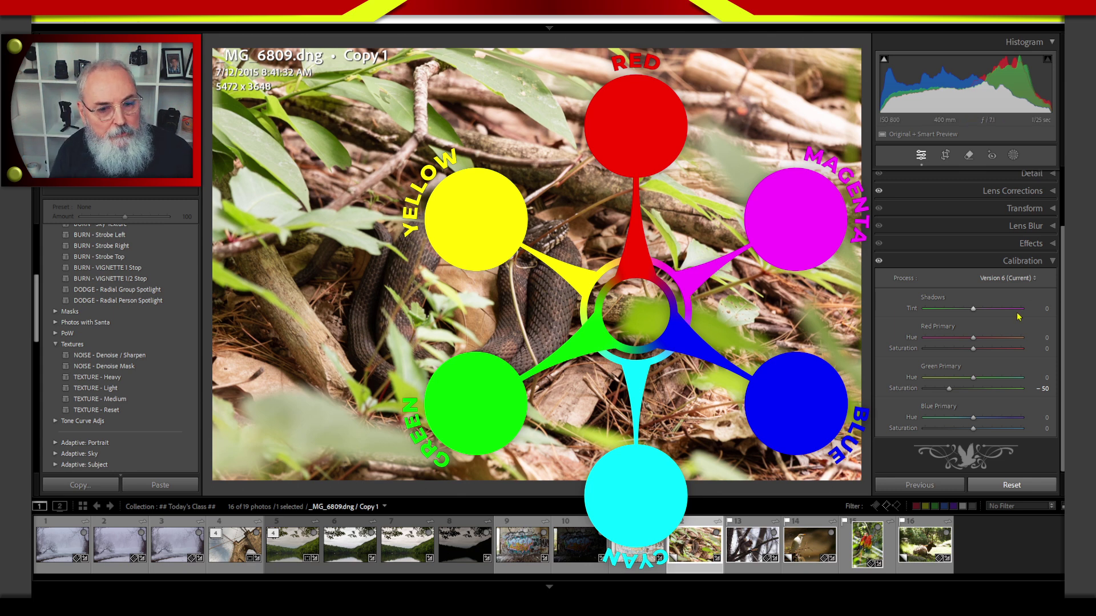
drag(974, 429, 951, 425)
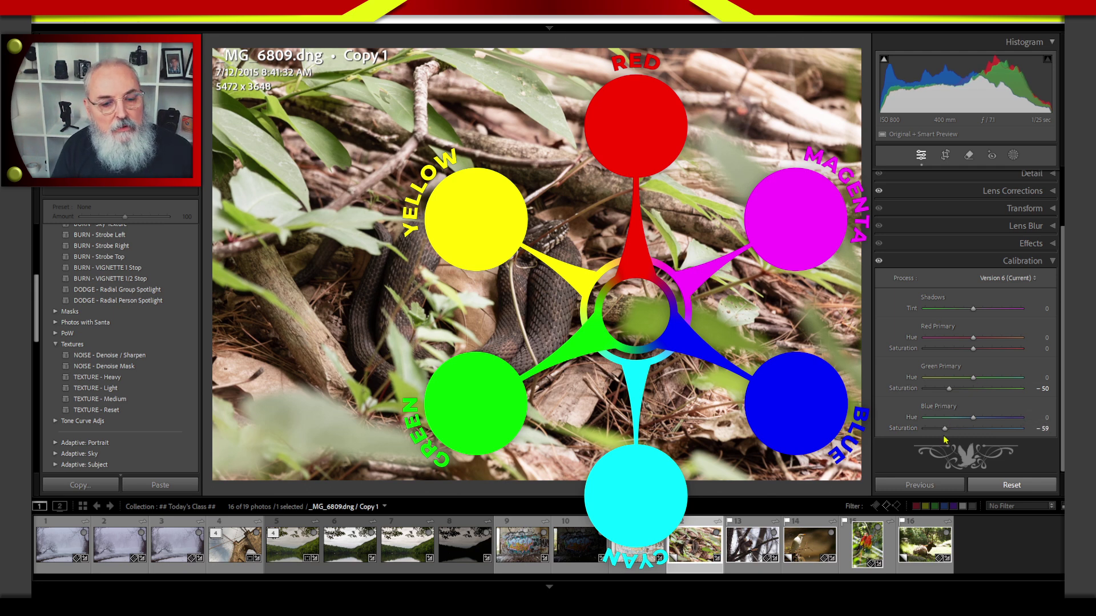
drag(948, 432, 1001, 435)
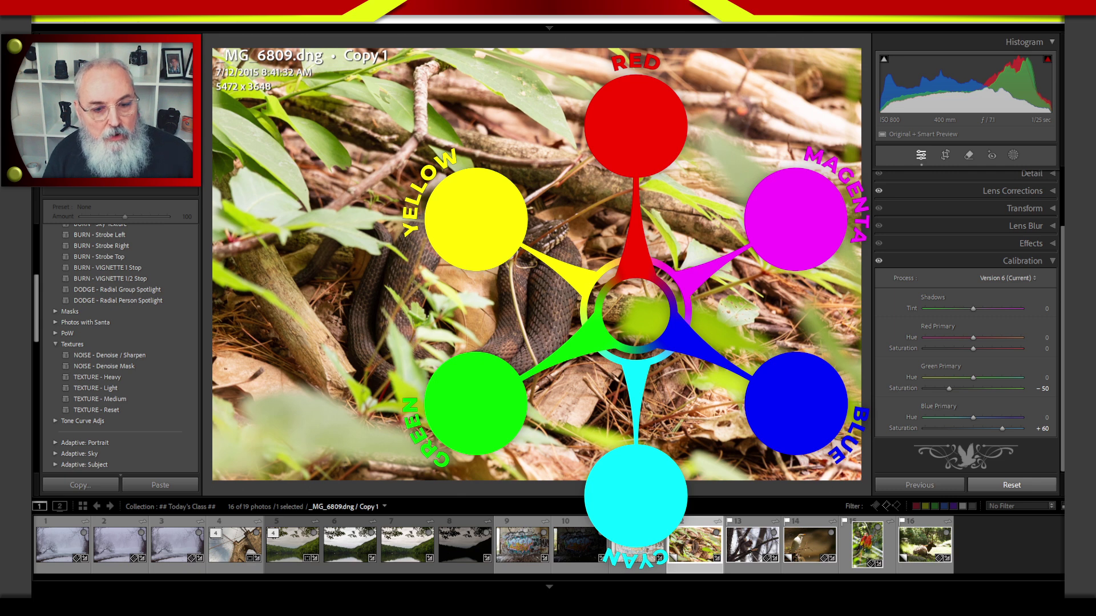
double_click(909, 429)
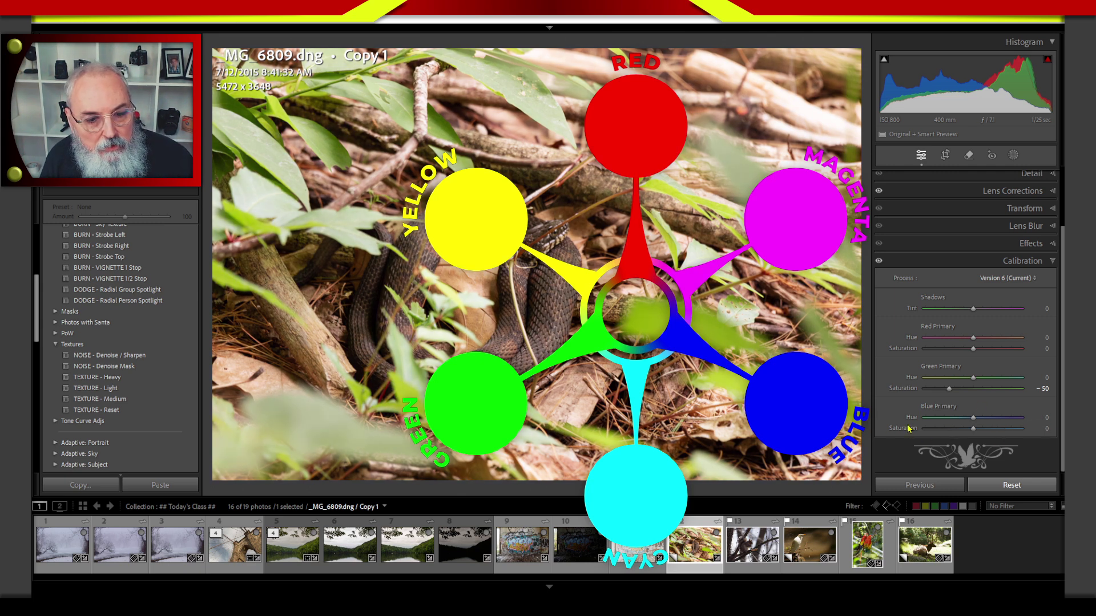
Step: Raise the Green Primary saturation to +57 and examine the snake's coils and head up close
drag(949, 389, 996, 390)
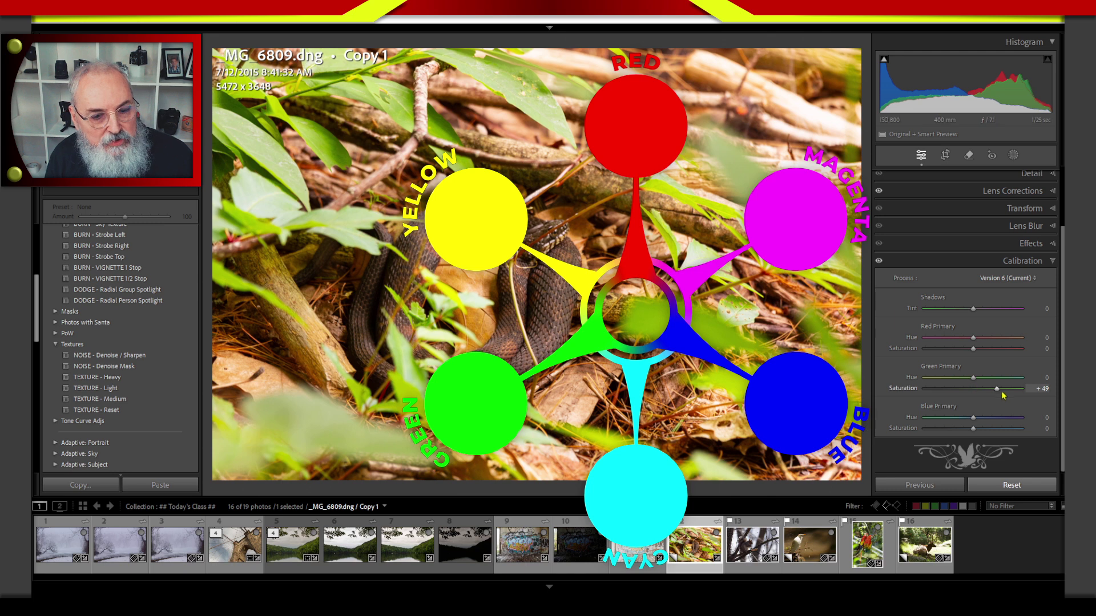
drag(997, 390, 1000, 388)
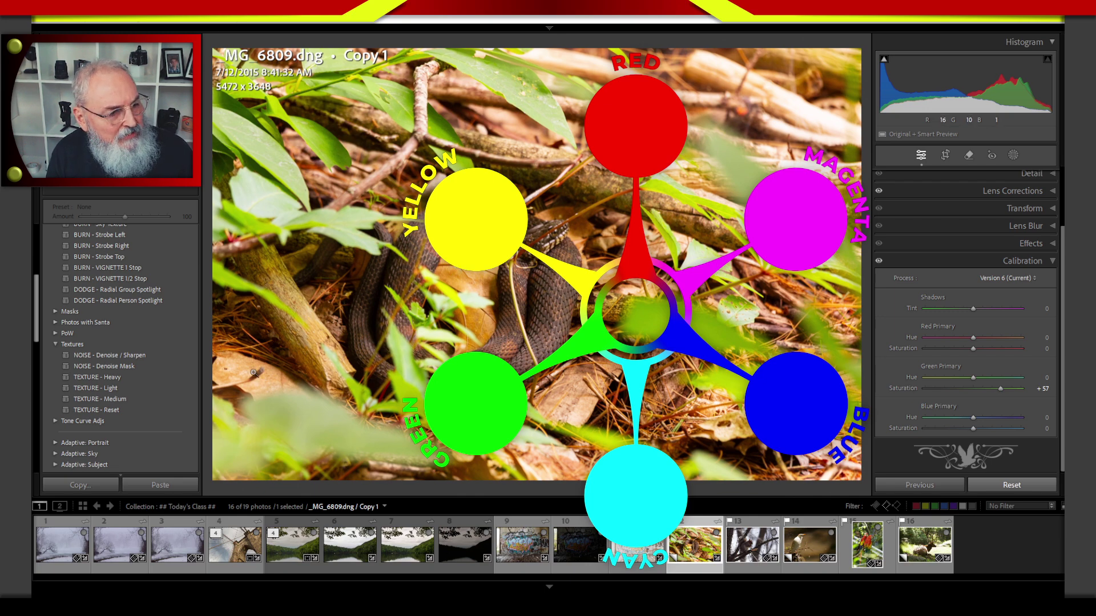
click(244, 346)
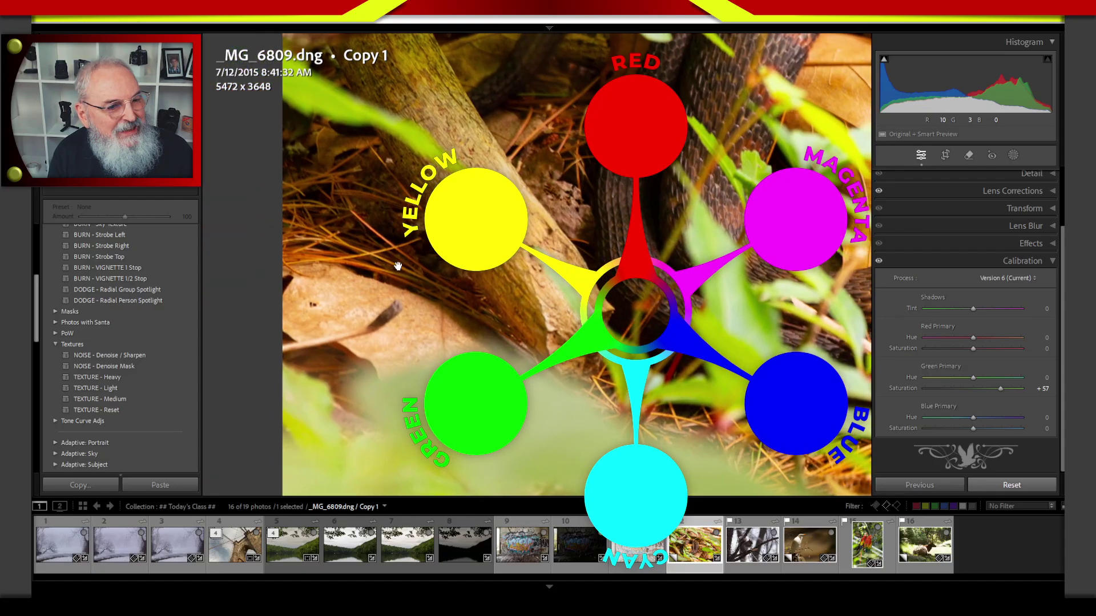
drag(474, 171, 296, 448)
drag(556, 265, 531, 296)
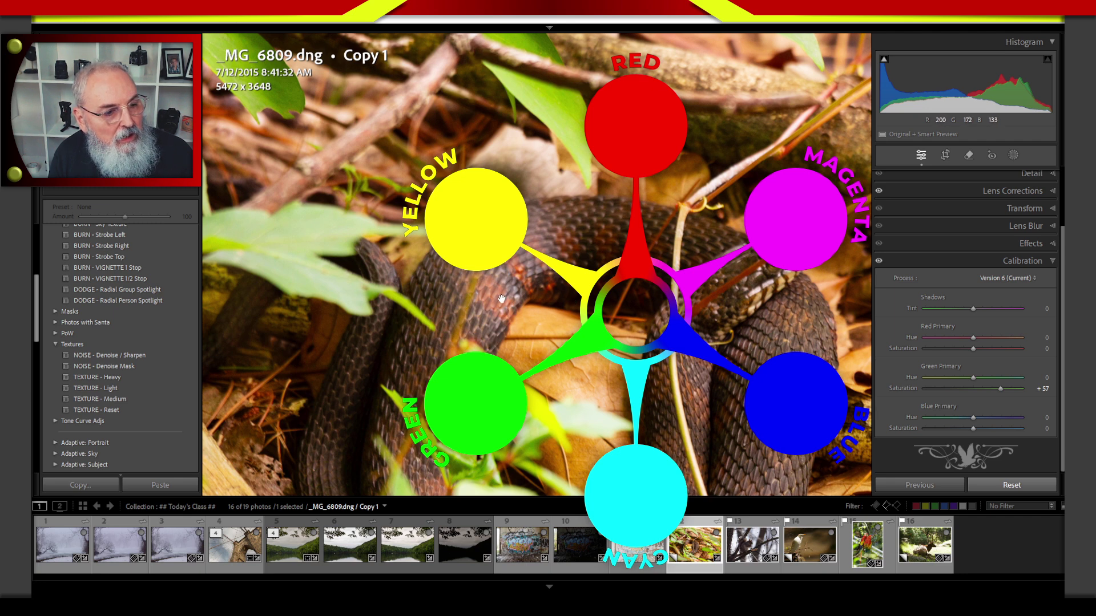
drag(500, 299, 455, 313)
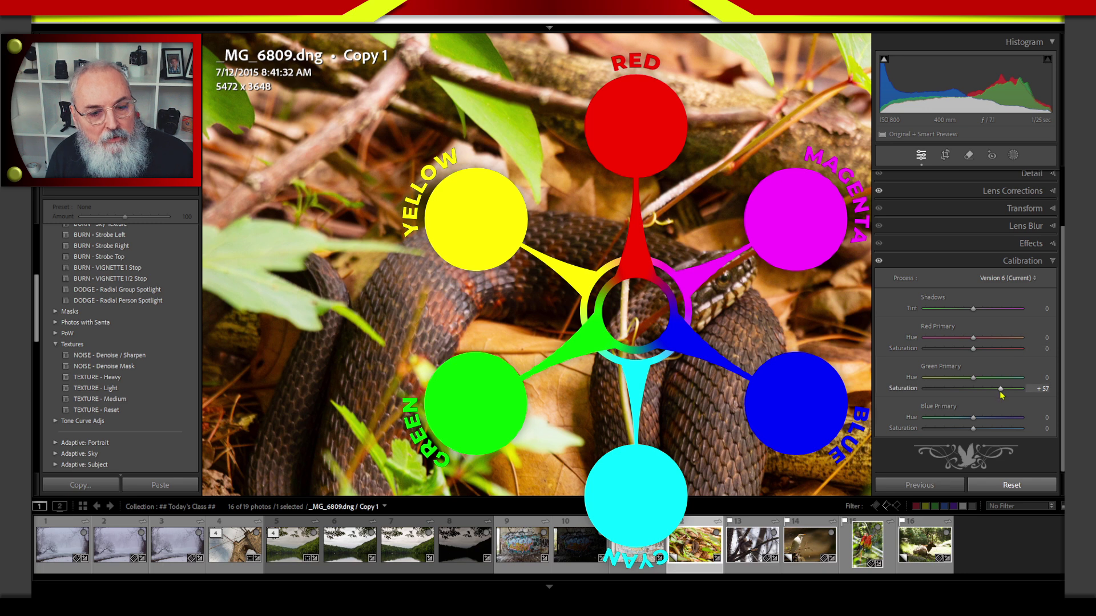
Step: Try Green Primary saturation at +41 and +100 on the magnified snake, return it to 0 and show the whole photo
mouse_move(1000, 389)
mouse_down()
mouse_move(963, 391)
mouse_move(1007, 388)
mouse_move(981, 390)
mouse_move(998, 390)
mouse_up()
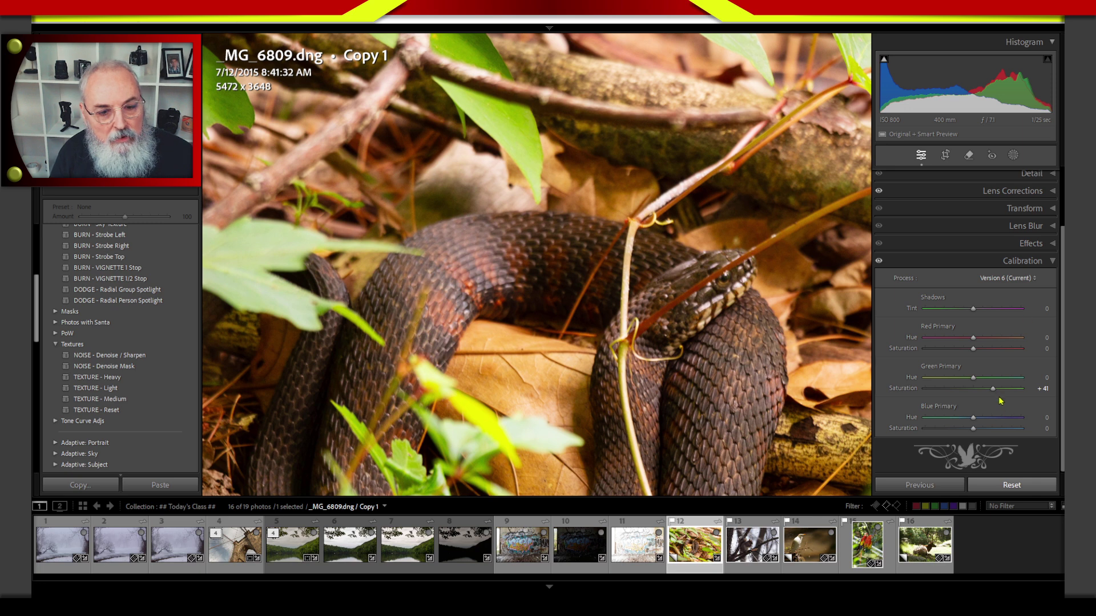
drag(993, 388, 1023, 388)
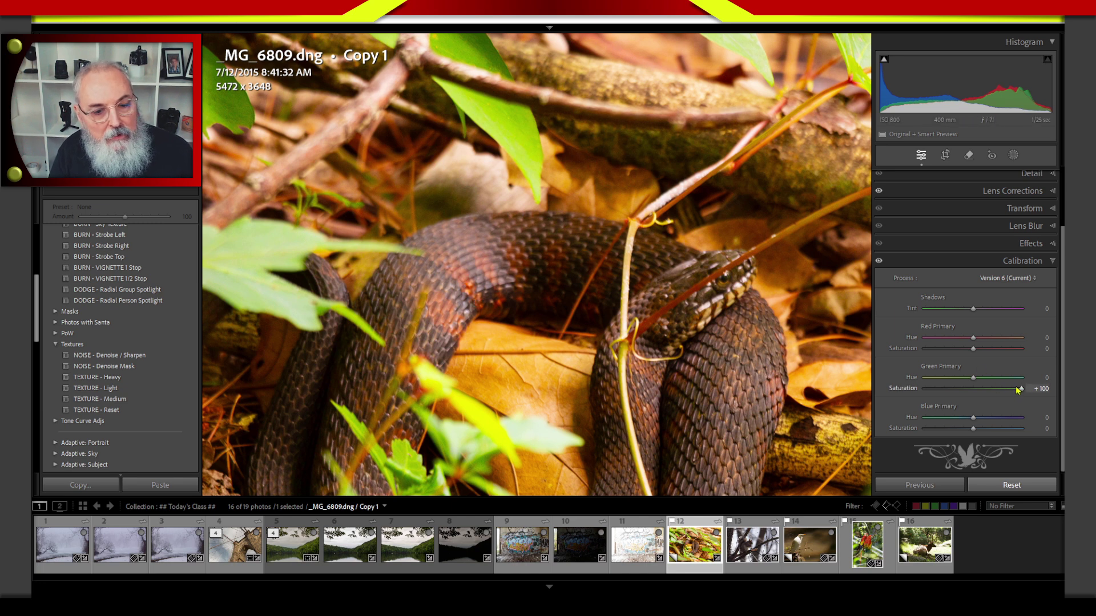
mouse_move(1018, 390)
mouse_down()
mouse_move(999, 393)
mouse_move(1031, 394)
mouse_up()
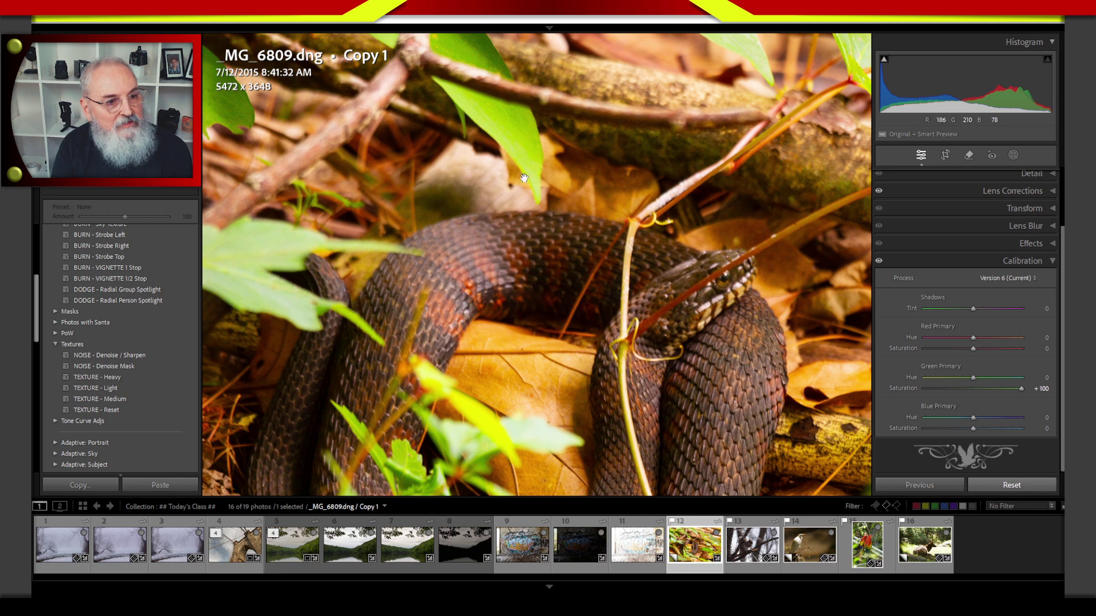
drag(1022, 390, 1050, 389)
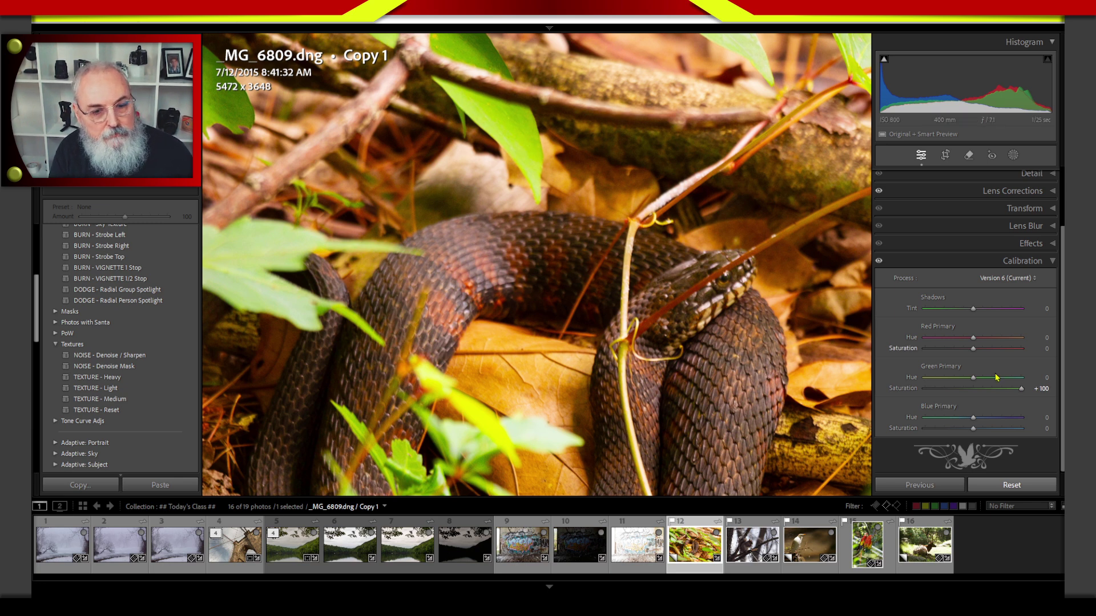
drag(1021, 390, 974, 396)
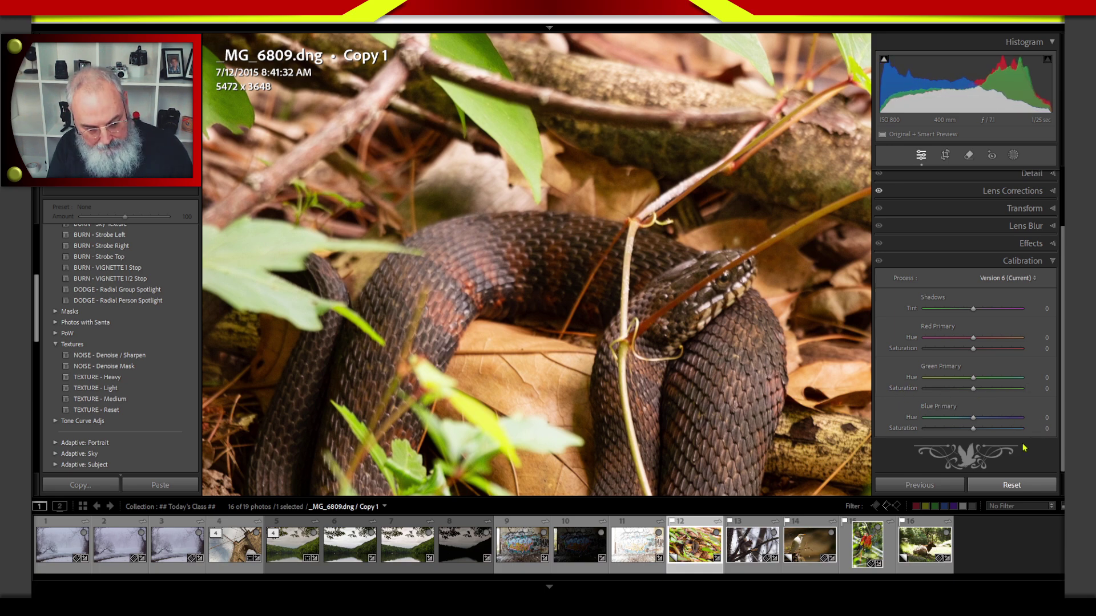
click(802, 411)
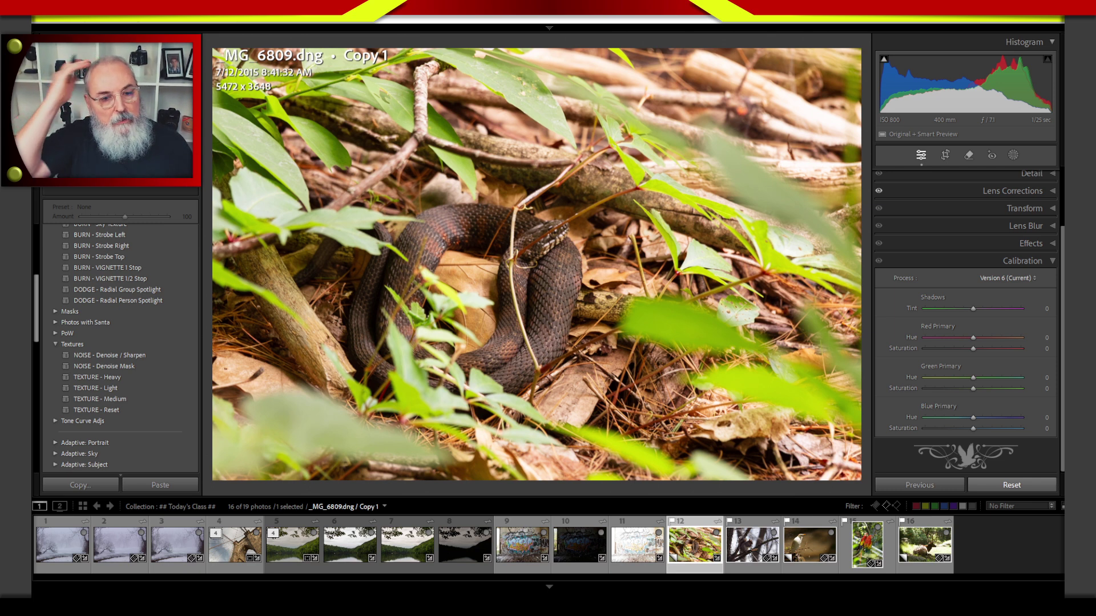
Step: Look over the Basic adjustments and the Calibration primaries
click(913, 261)
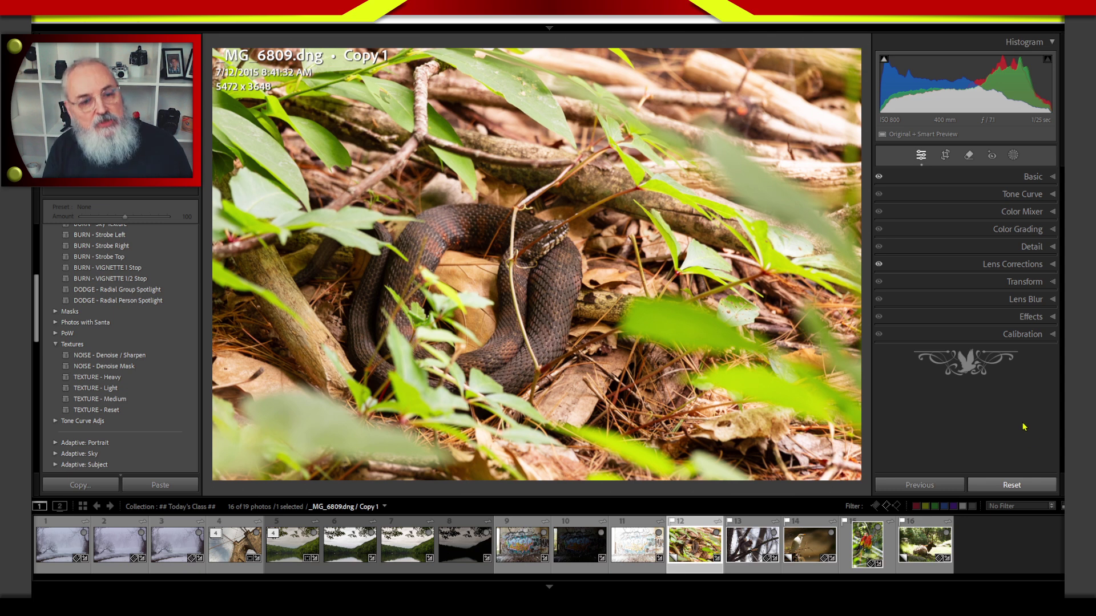
click(1032, 176)
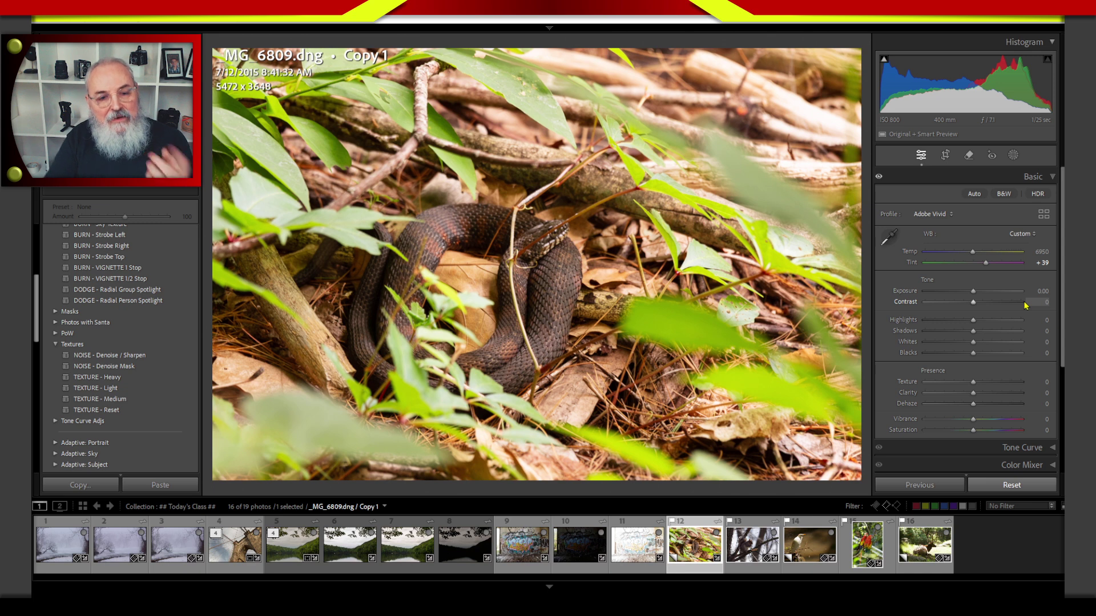
click(993, 177)
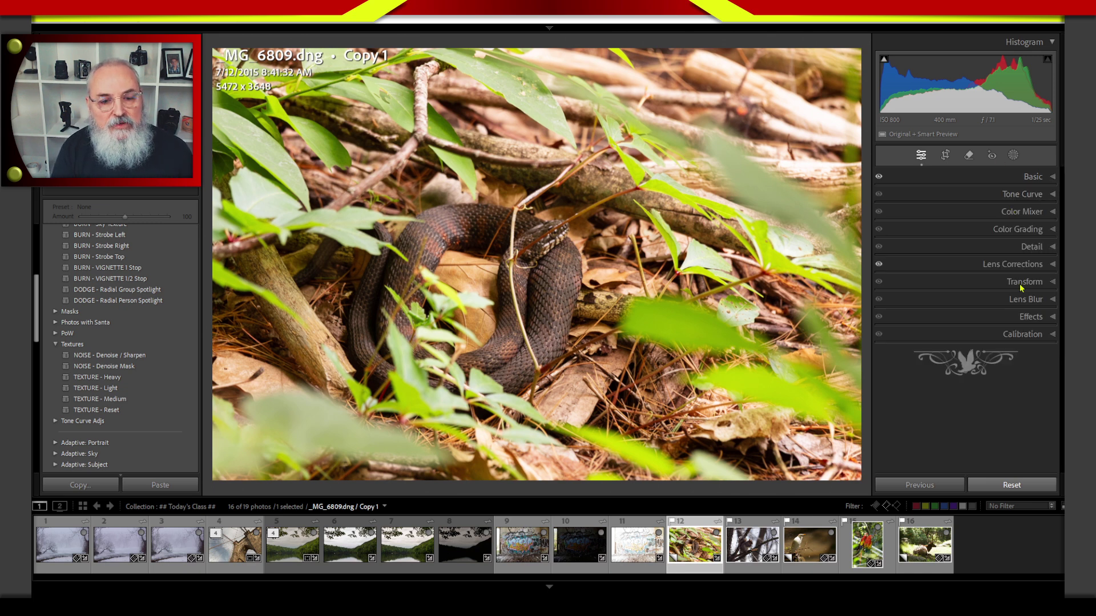
click(1020, 335)
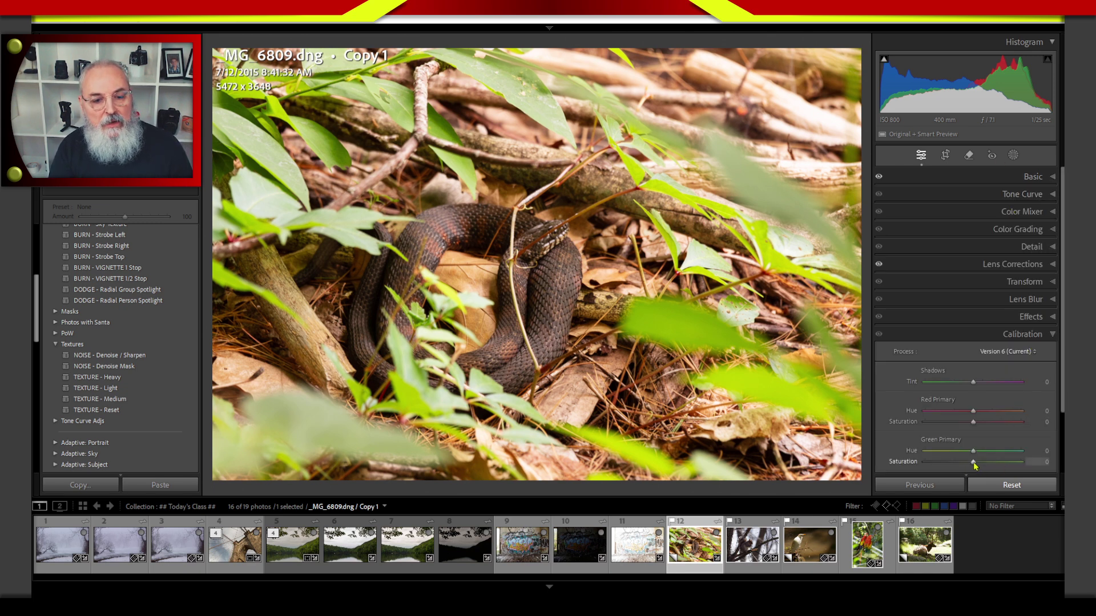
mouse_move(974, 465)
mouse_down()
mouse_move(987, 464)
mouse_move(948, 475)
mouse_move(974, 472)
mouse_up()
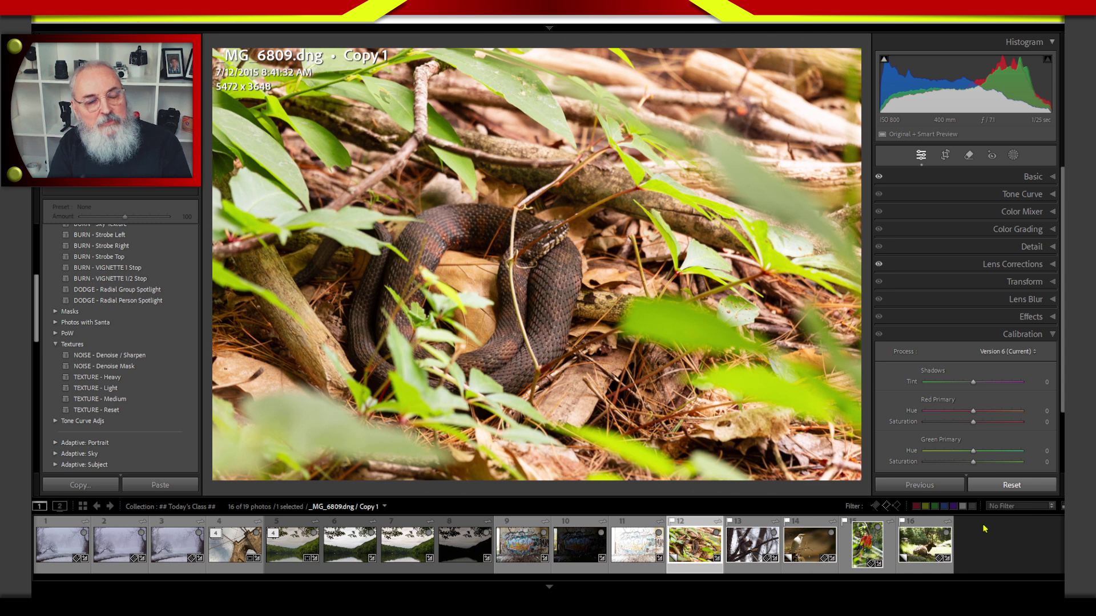
click(978, 339)
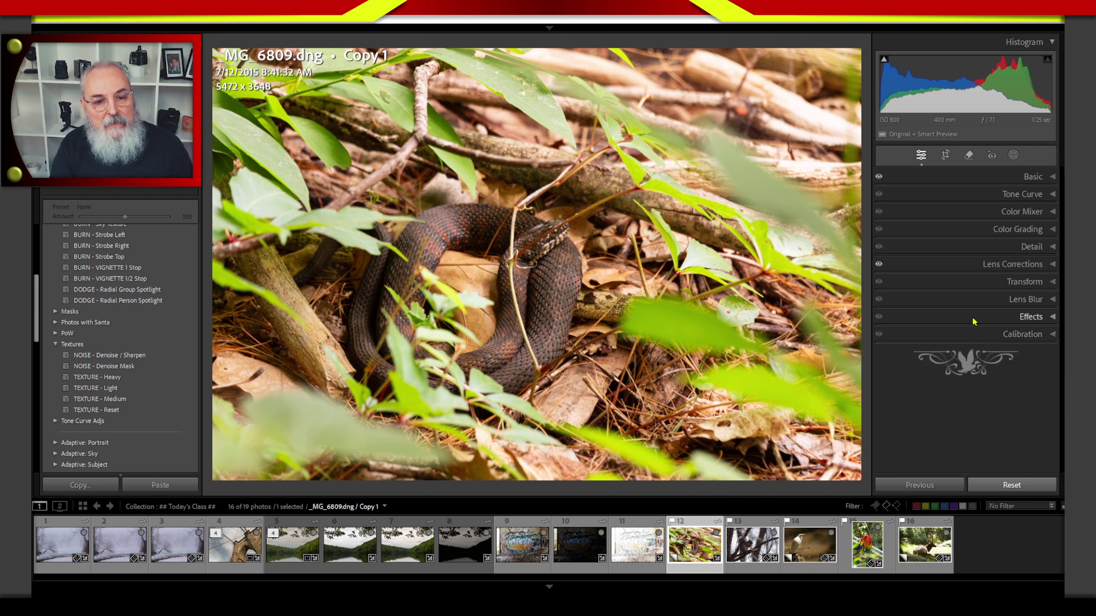
Step: Open the Develop panel customization and try placing Tone Curve below Color Grading before moving it back beneath Calibration
right_click(956, 338)
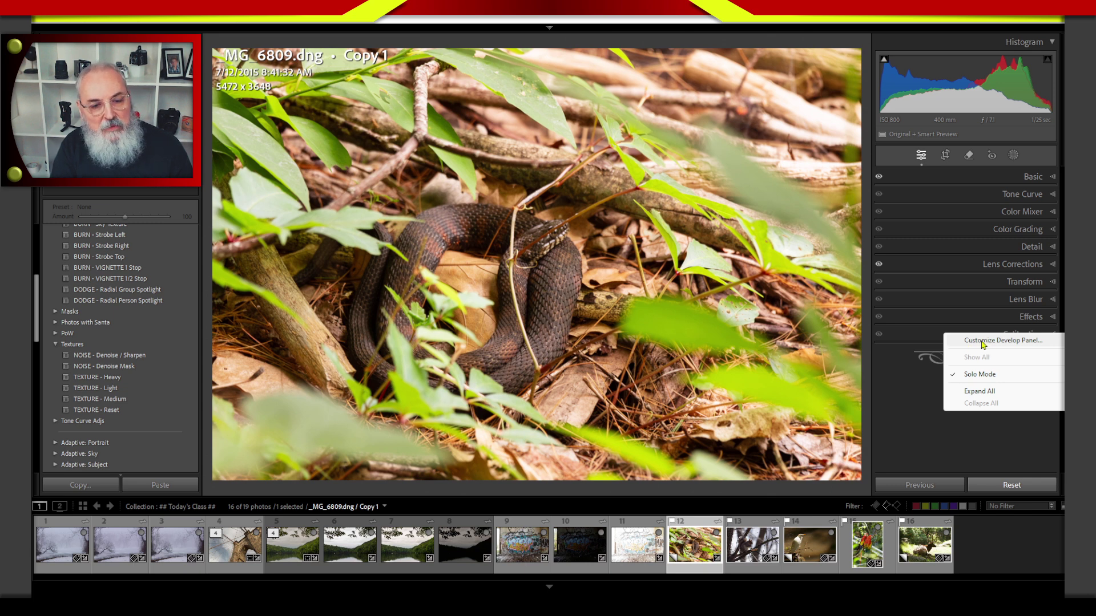
click(1002, 341)
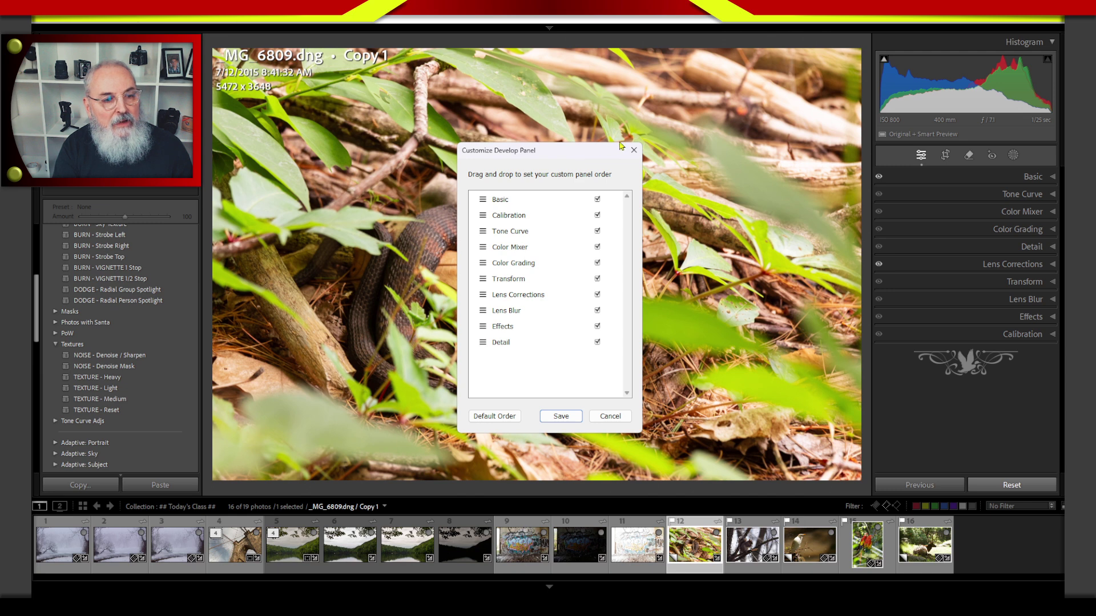
drag(588, 153, 822, 117)
click(737, 181)
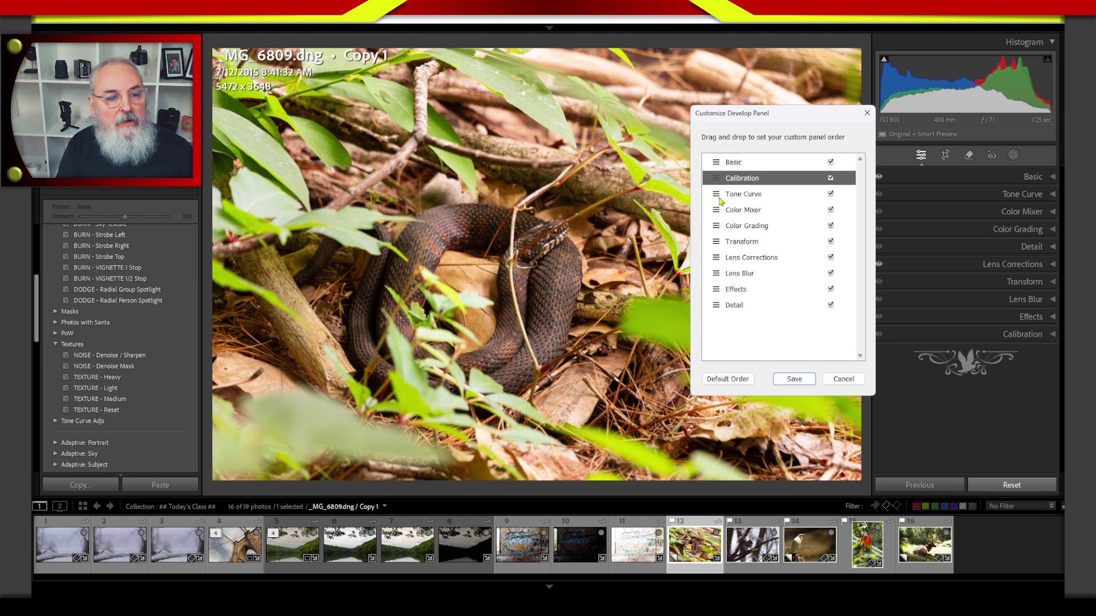
drag(718, 197, 721, 230)
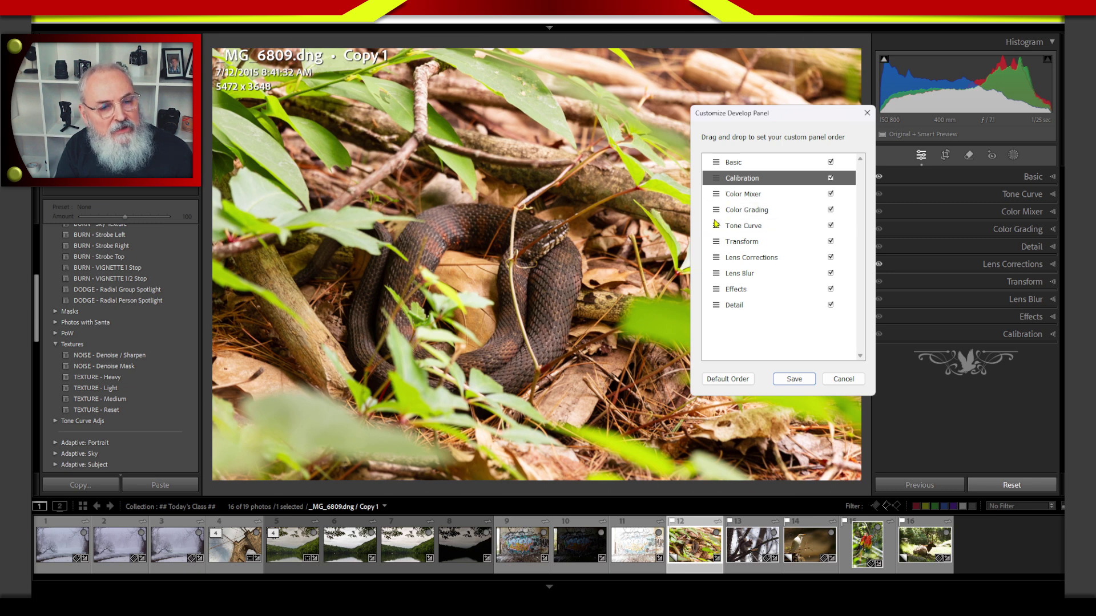
drag(720, 231, 720, 193)
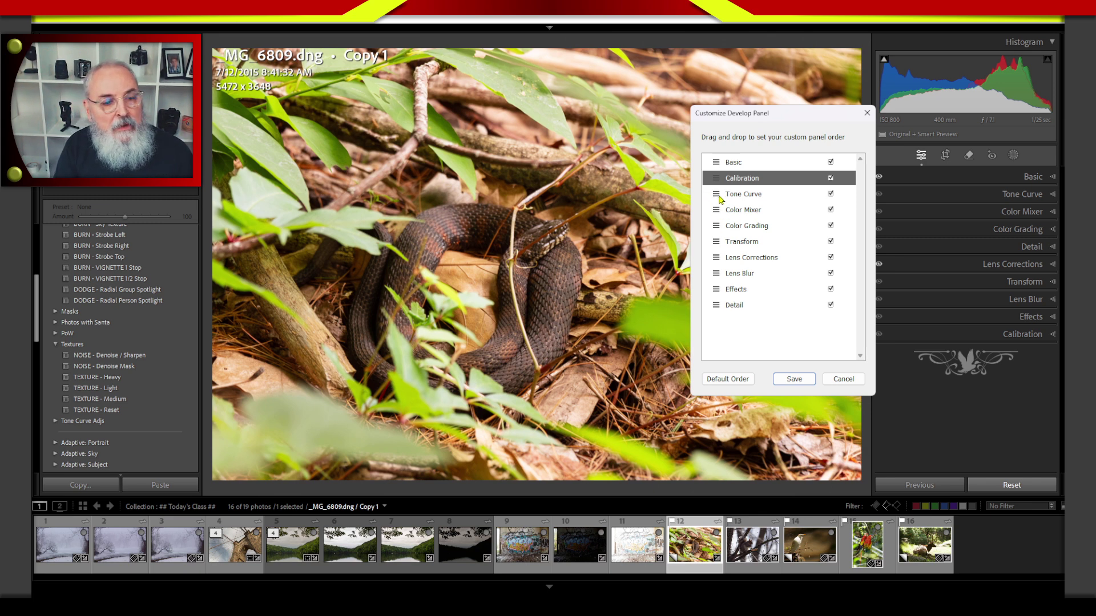
Step: Move Tone Curve below Color Grading in the custom panel order, save the order and postpone the relaunch
drag(720, 195, 713, 238)
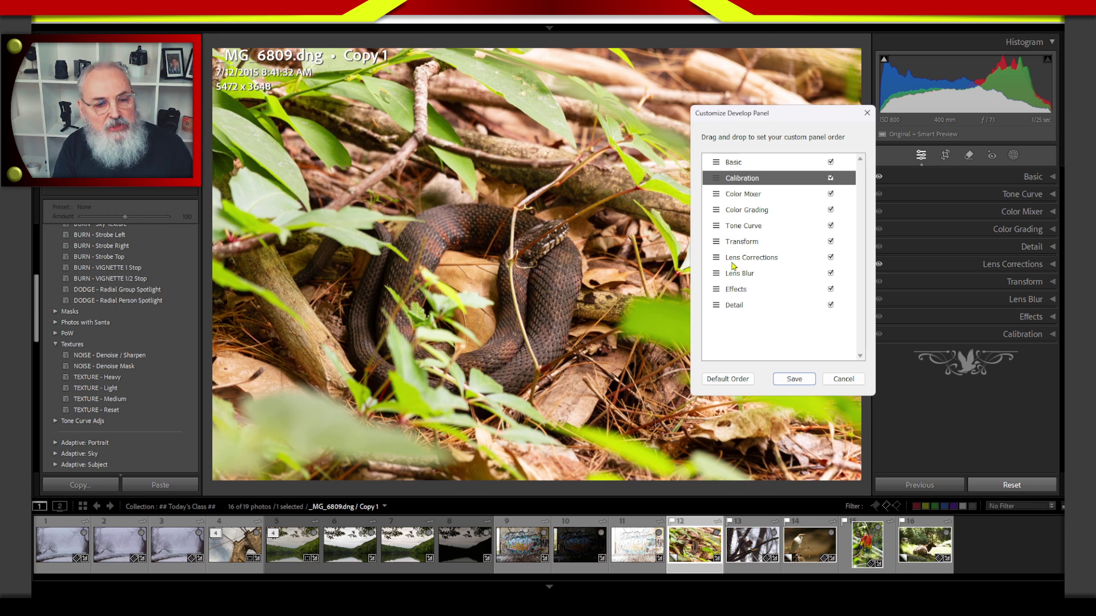
mouse_move(726, 302)
mouse_down()
mouse_move(719, 239)
mouse_move(717, 292)
mouse_up()
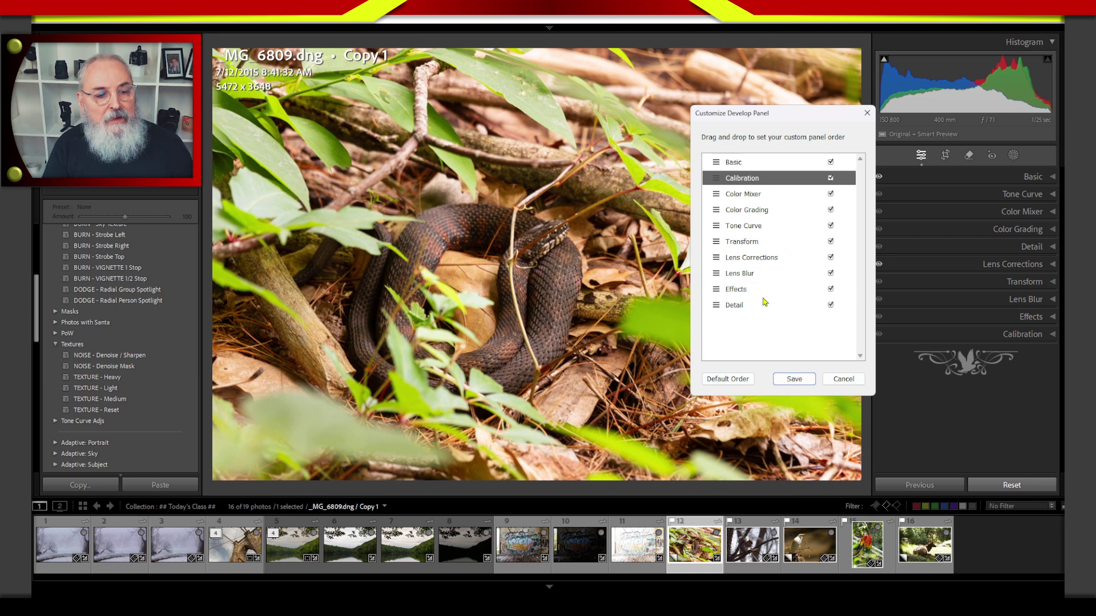
click(794, 379)
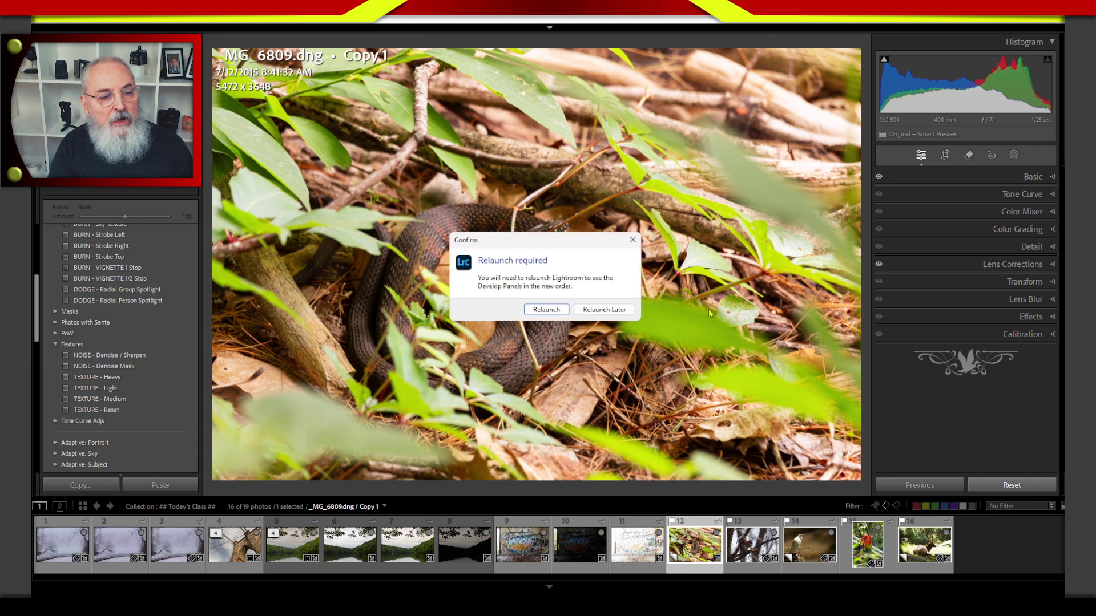
drag(683, 123, 715, 102)
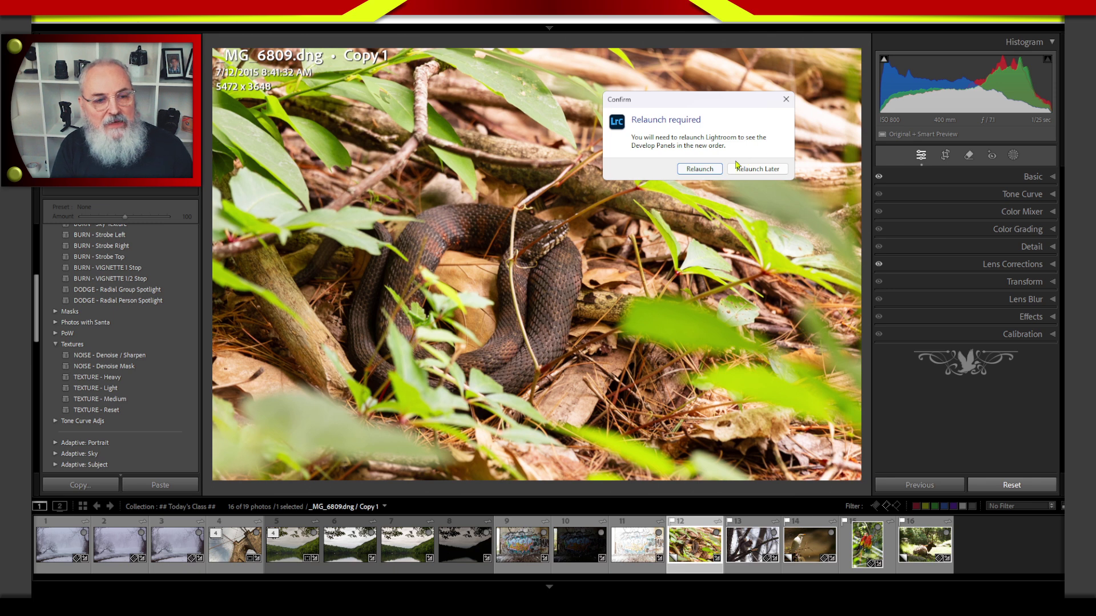
click(762, 170)
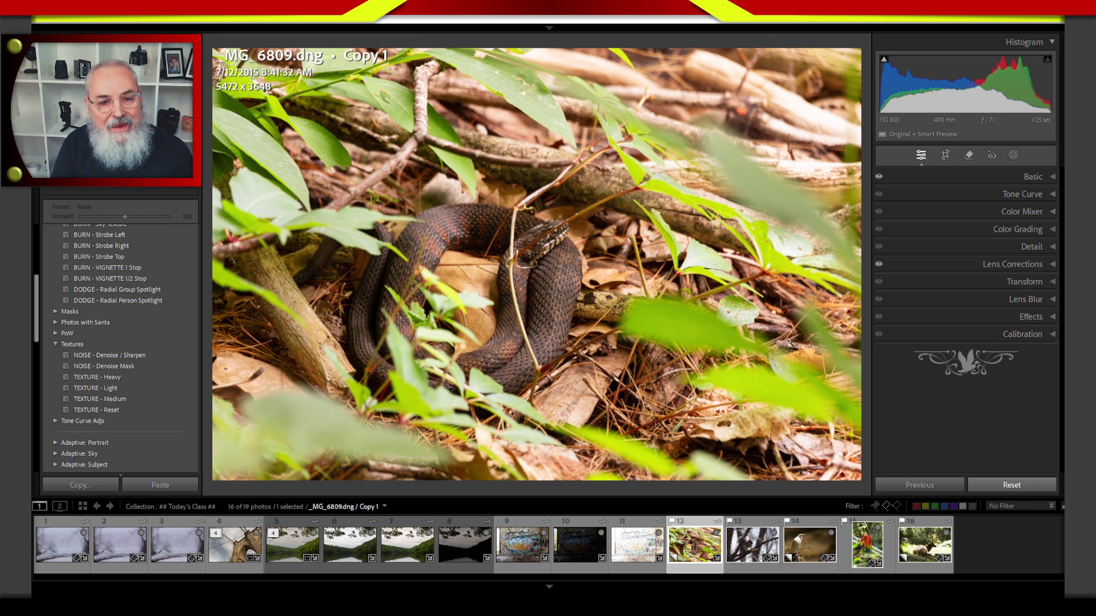
Step: Look over the Tone Curve adjustments and collapse them again
click(995, 197)
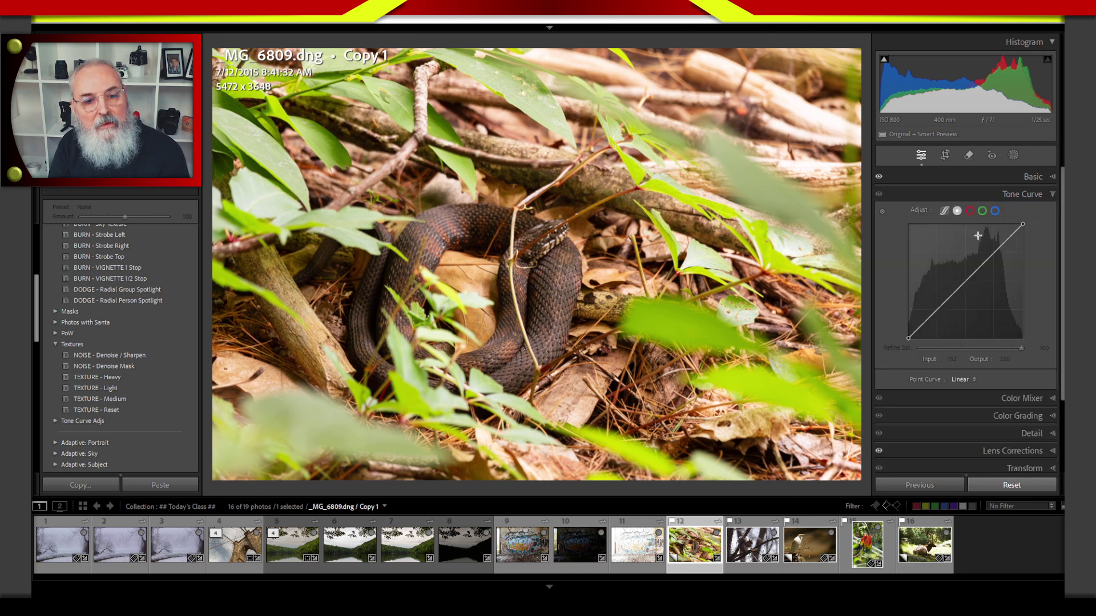
click(999, 194)
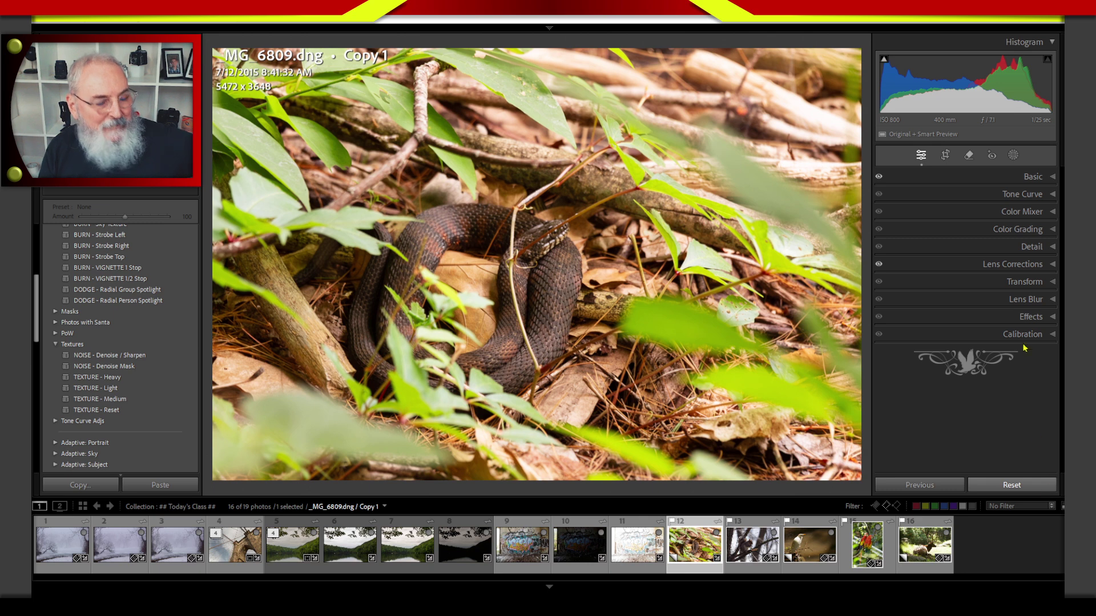
Step: Select the egret photo _MG_6970.dng and apply the Adobe Neutral profile to it
click(1011, 555)
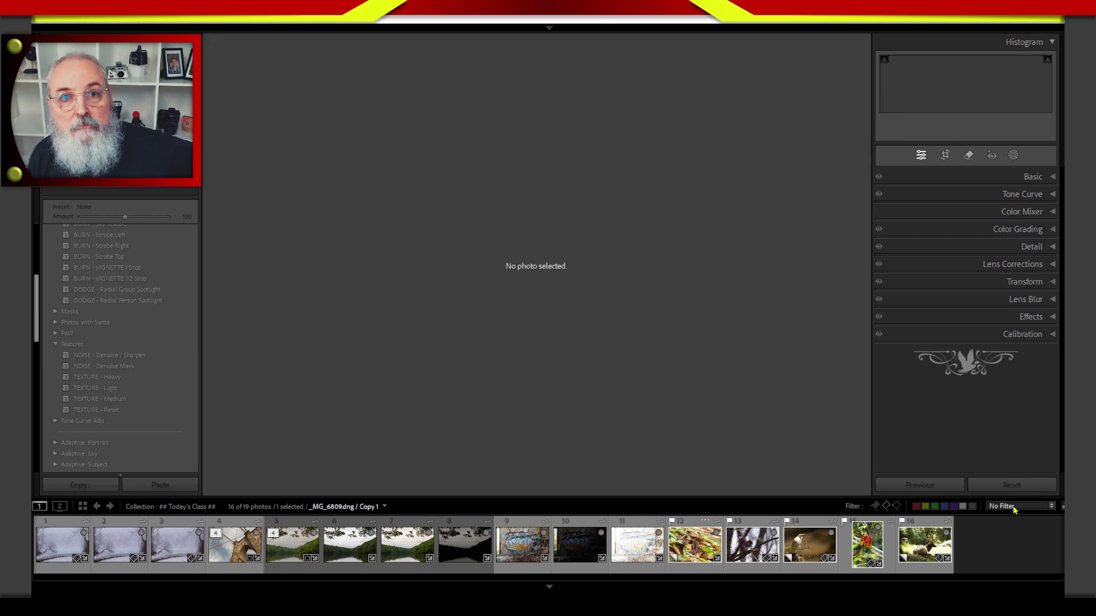
click(811, 550)
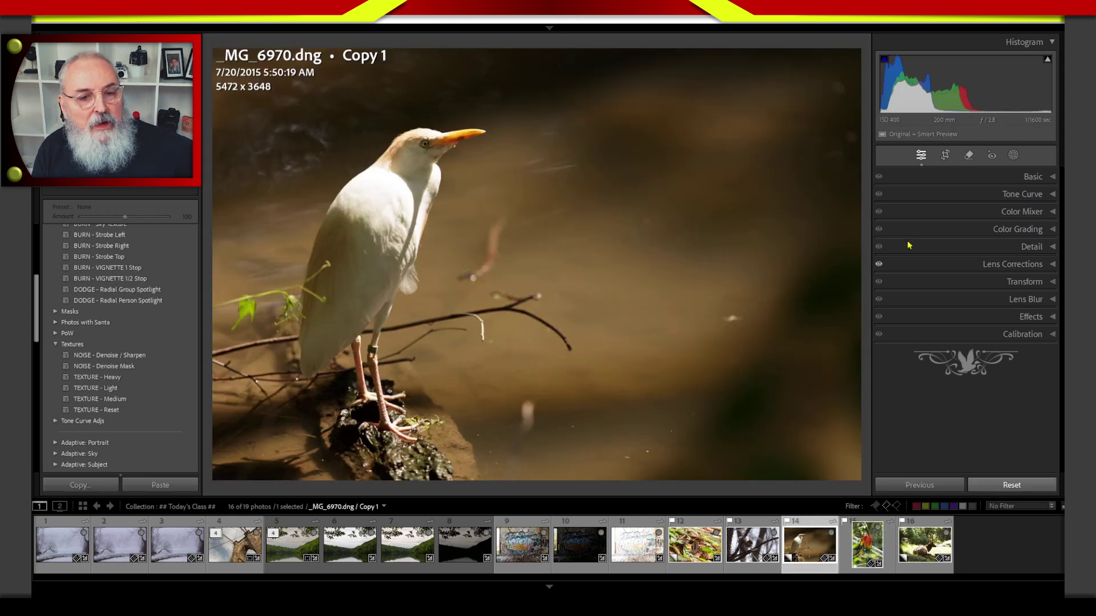
click(956, 178)
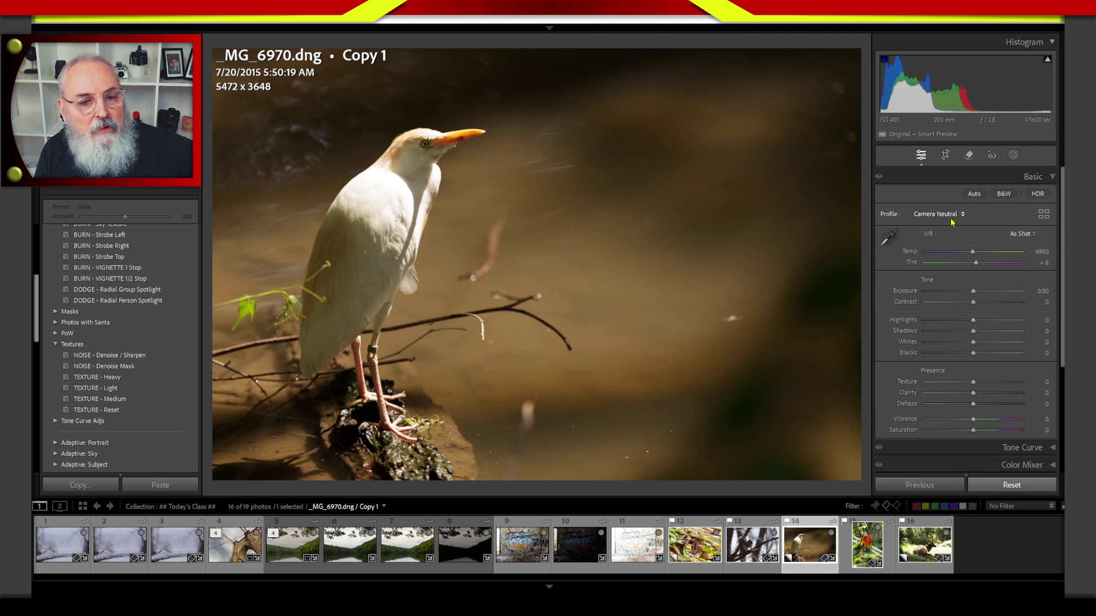
click(1043, 214)
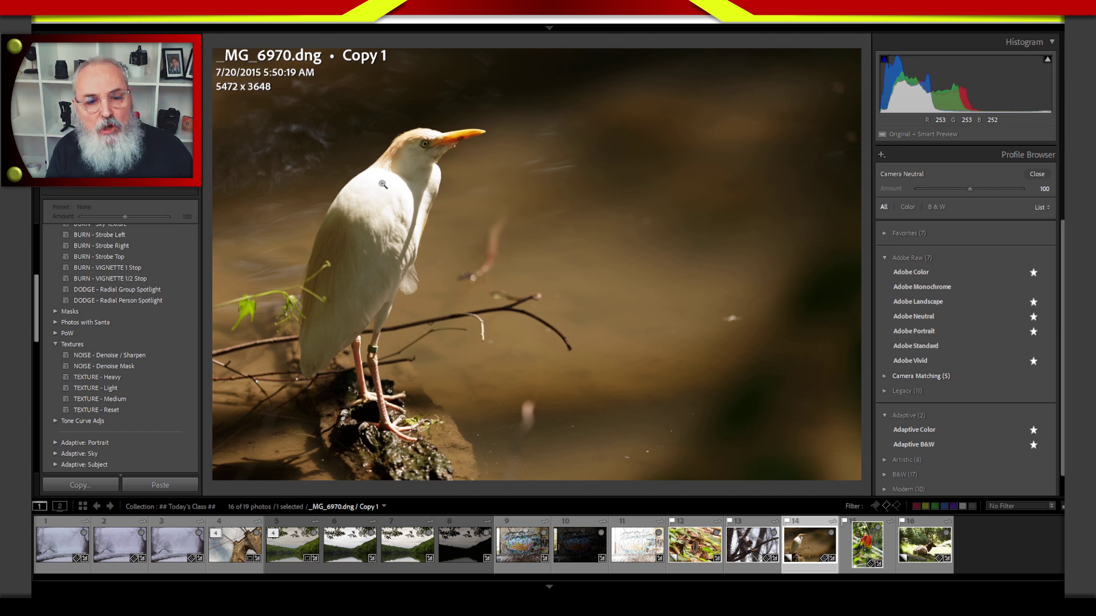
click(916, 331)
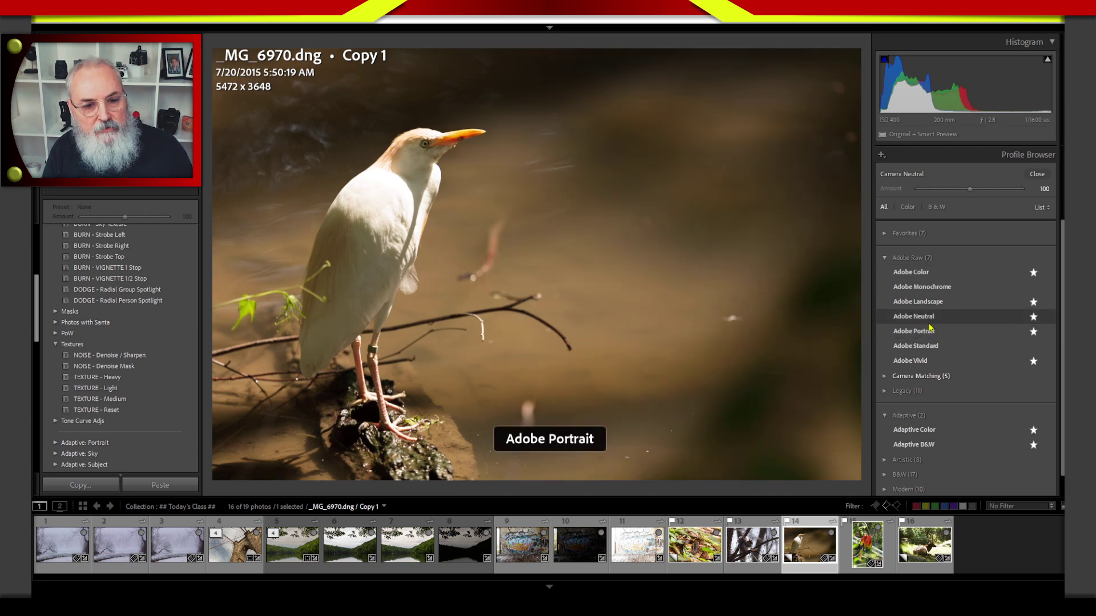
click(925, 318)
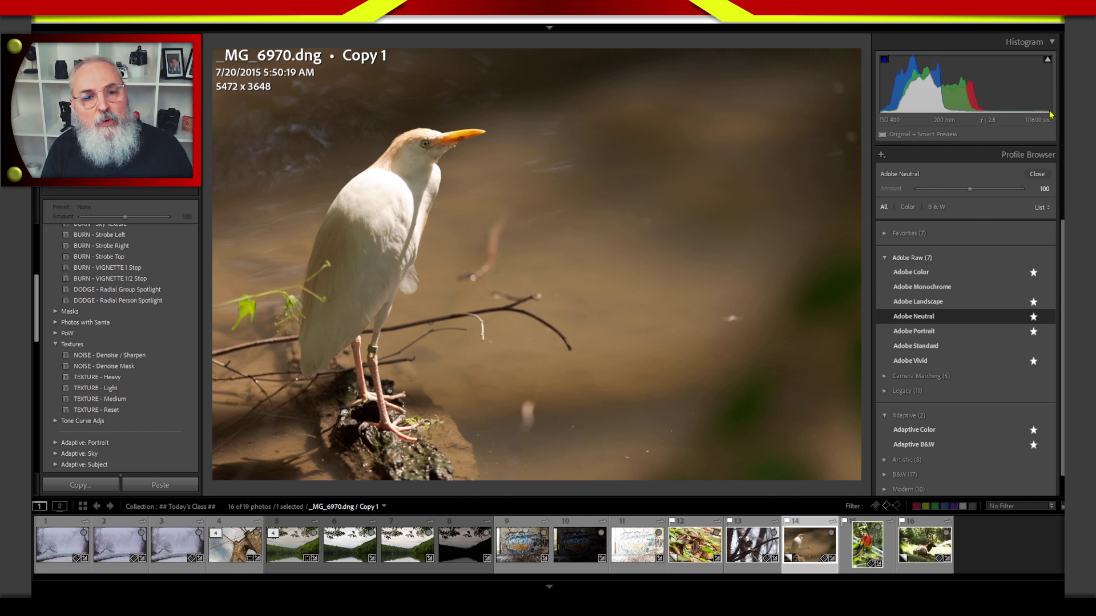
Step: Turn on the highlight and shadow clipping indicators and examine the egret's head, back and legs up close
click(1048, 65)
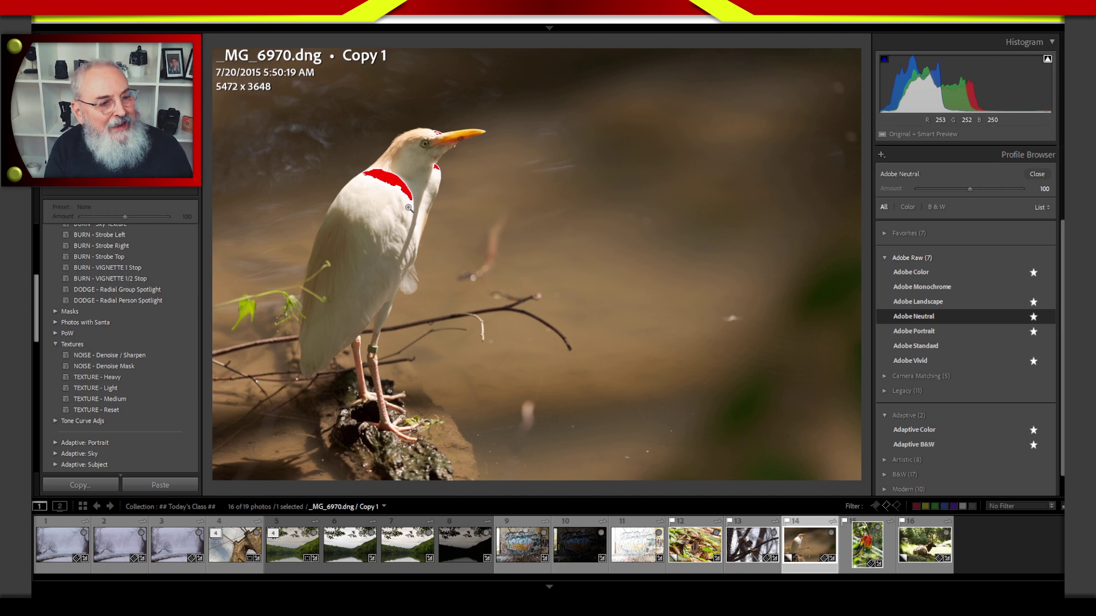
click(390, 204)
drag(424, 223, 570, 282)
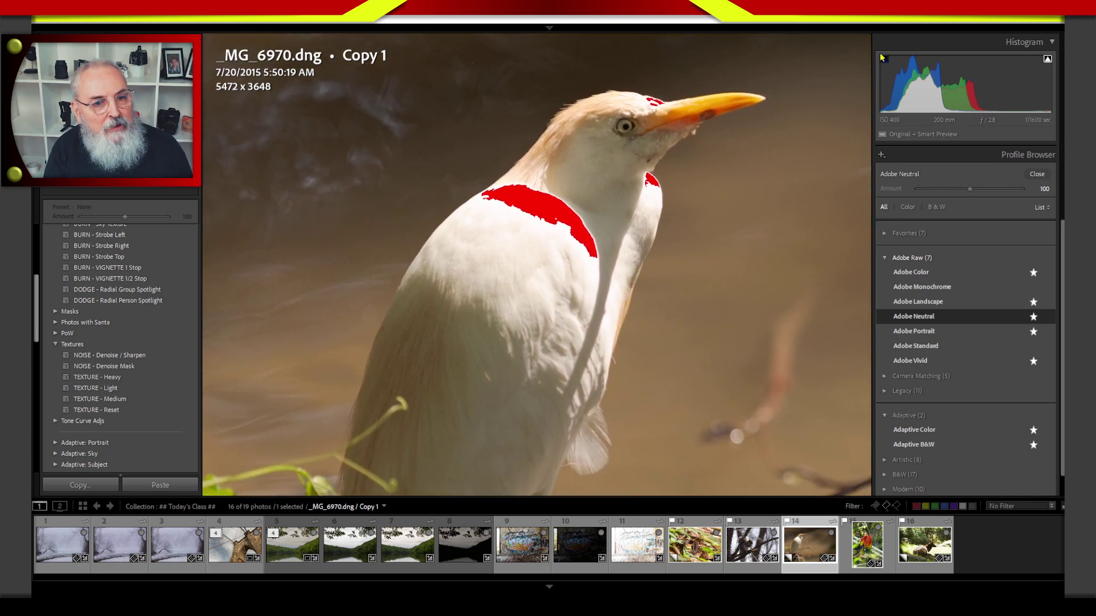
drag(549, 398, 575, 230)
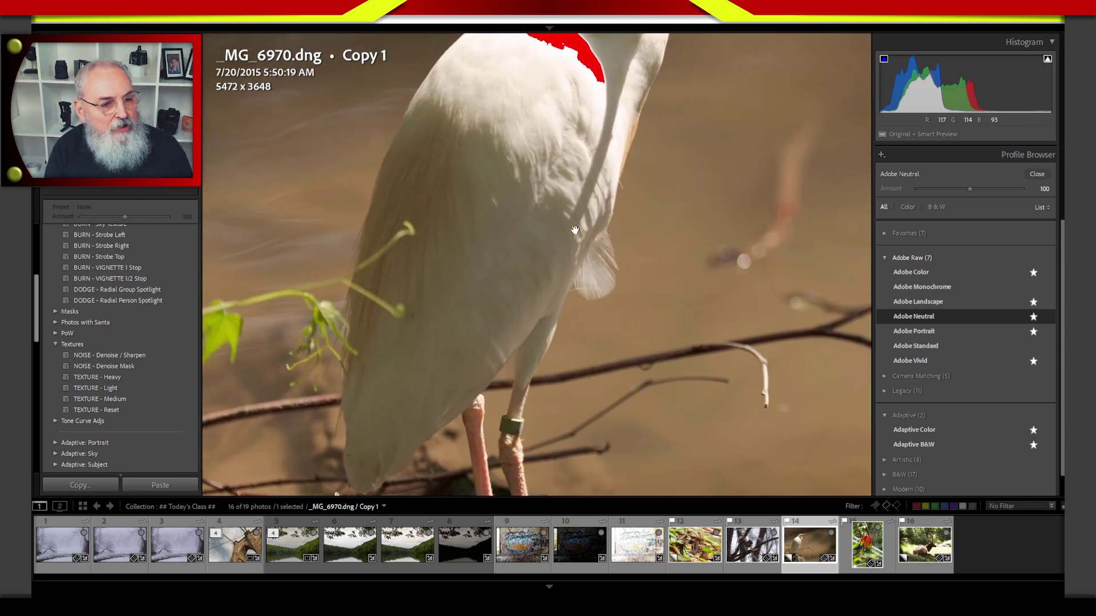
click(575, 230)
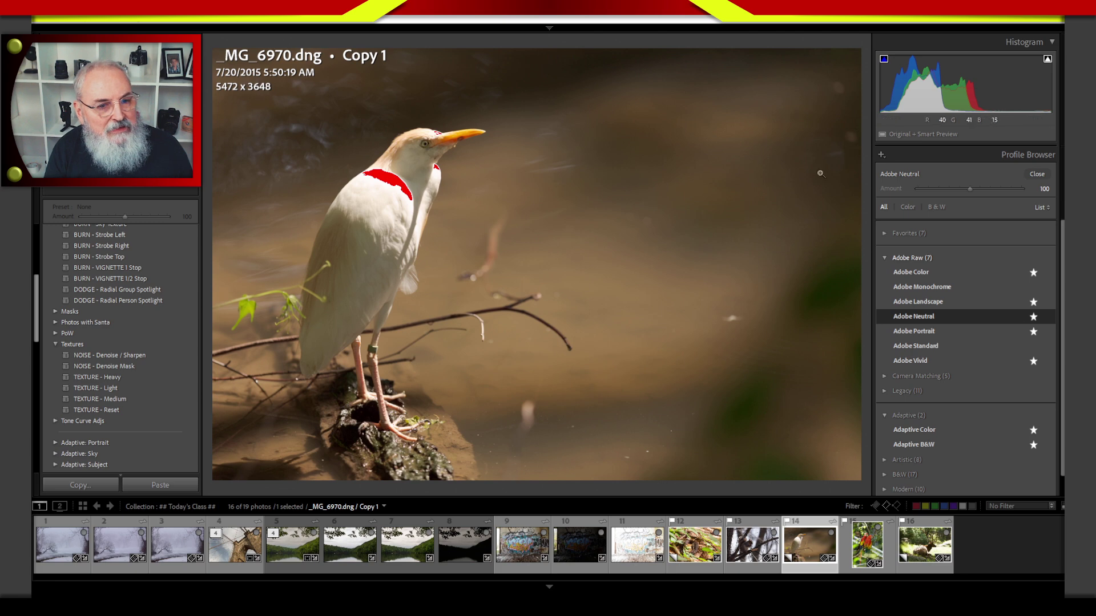
Step: Compare the Adobe Color, Adobe Landscape and Adaptive Color profiles on the magnified egret, keep Adobe Landscape and close the Profile Browser
click(543, 179)
drag(428, 190, 717, 305)
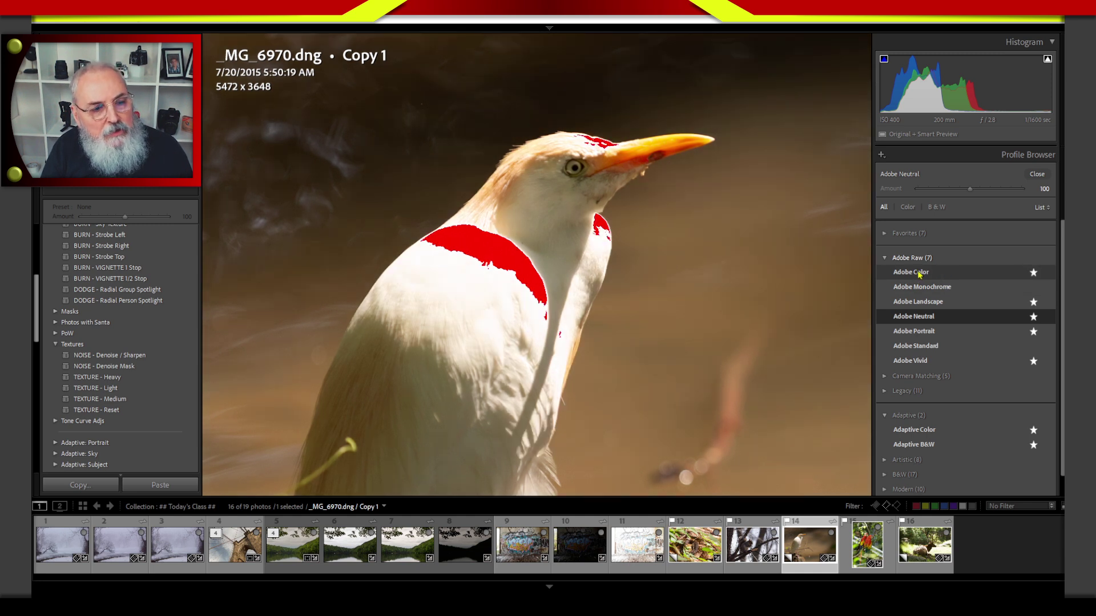
click(912, 273)
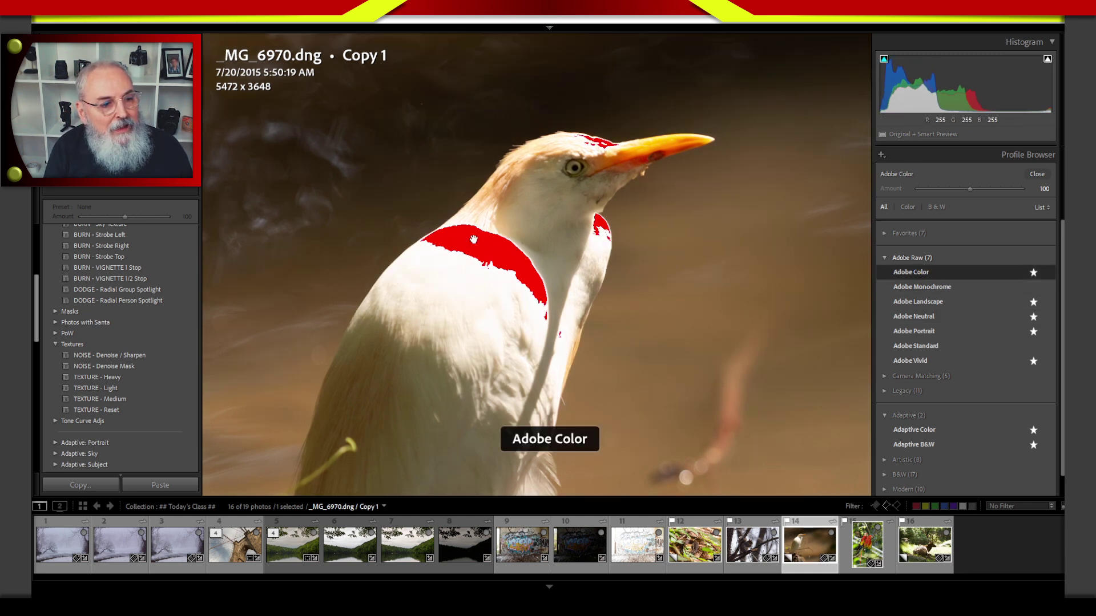
click(939, 302)
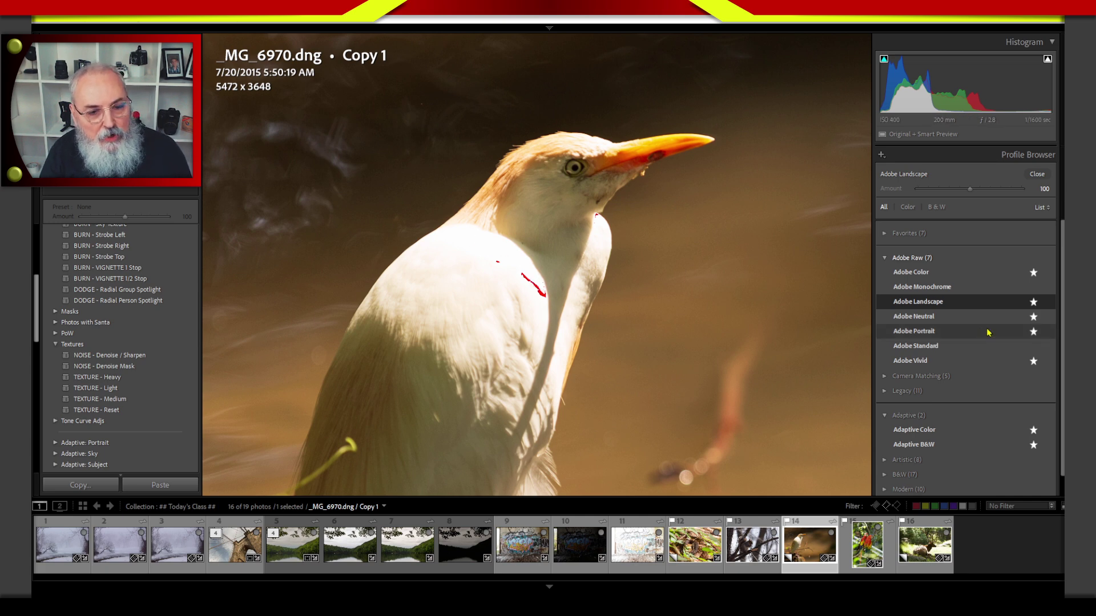
click(938, 431)
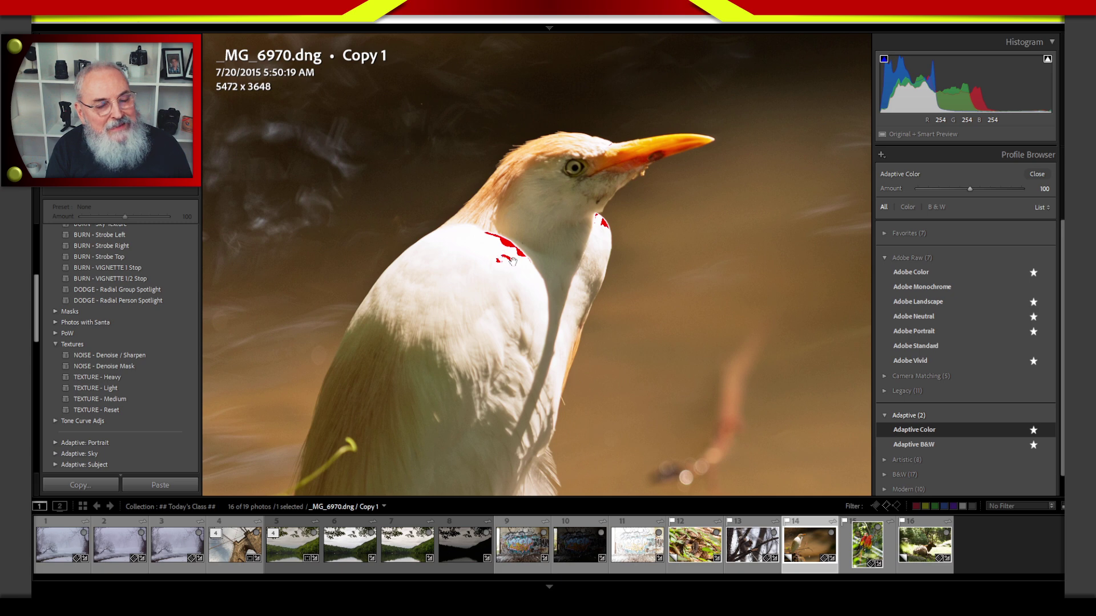
click(940, 302)
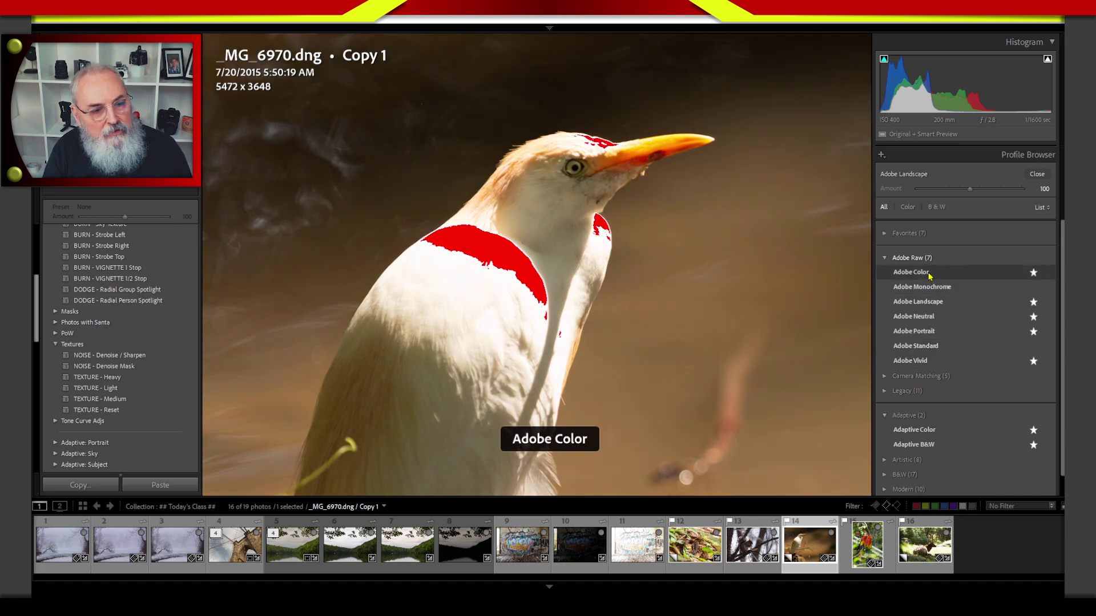
scroll(1056, 331, down, 1)
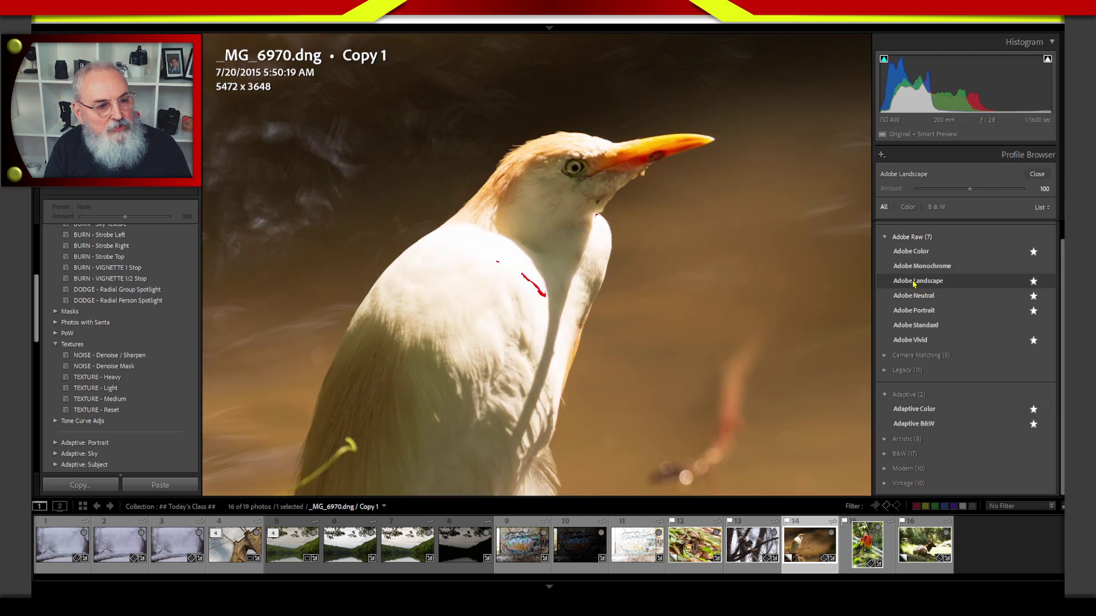
click(765, 302)
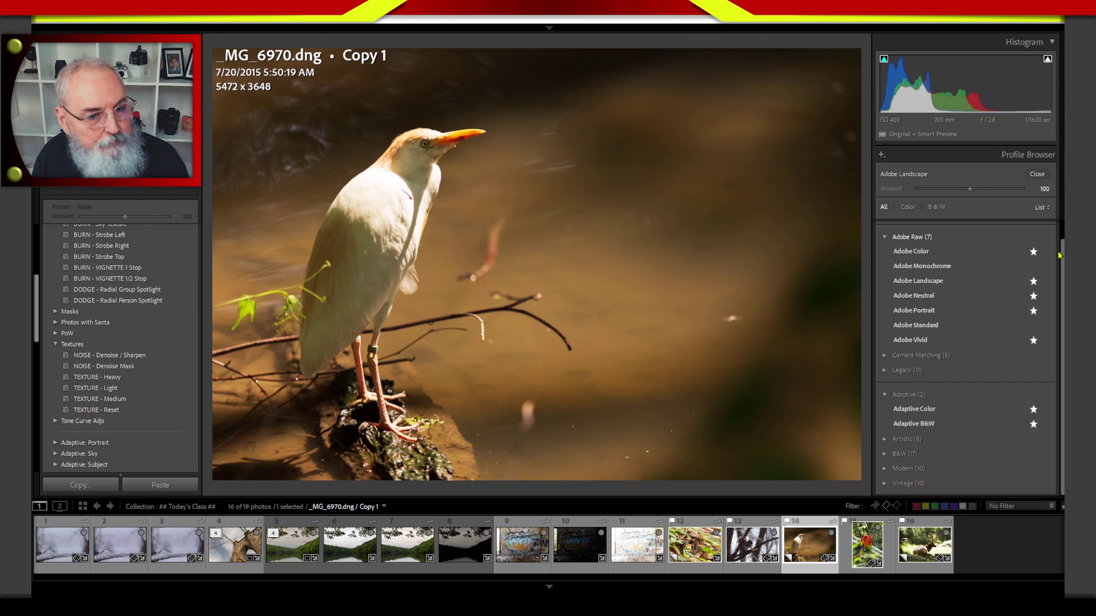
click(1037, 174)
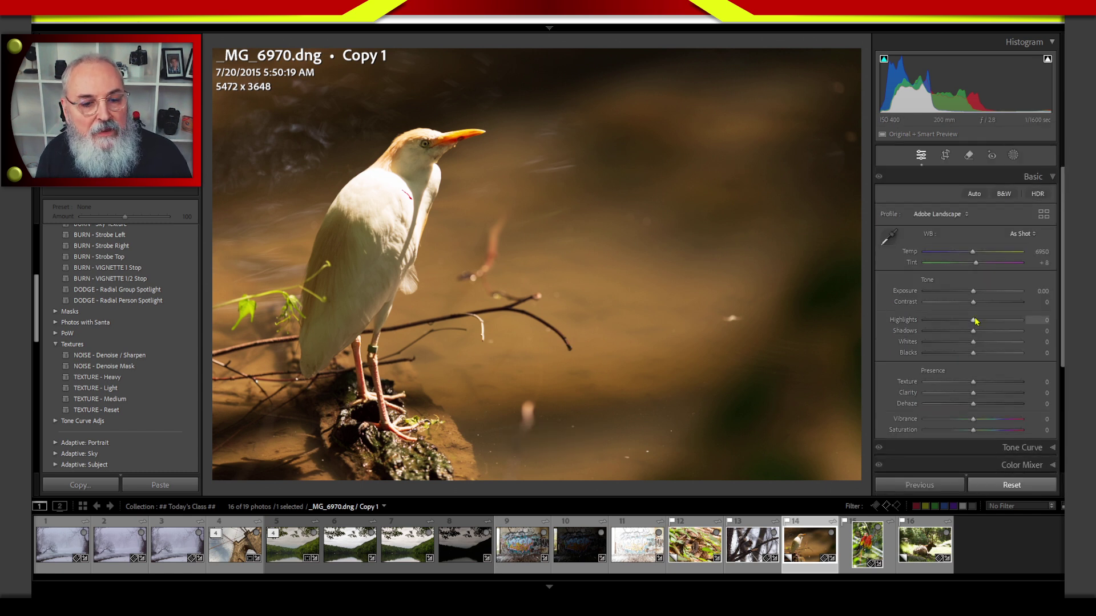
Step: Set Highlights to −35, Shadows to +35 and Whites to −50, and try Texture +44 with Clarity +18 before resetting both to 0
drag(973, 320, 989, 336)
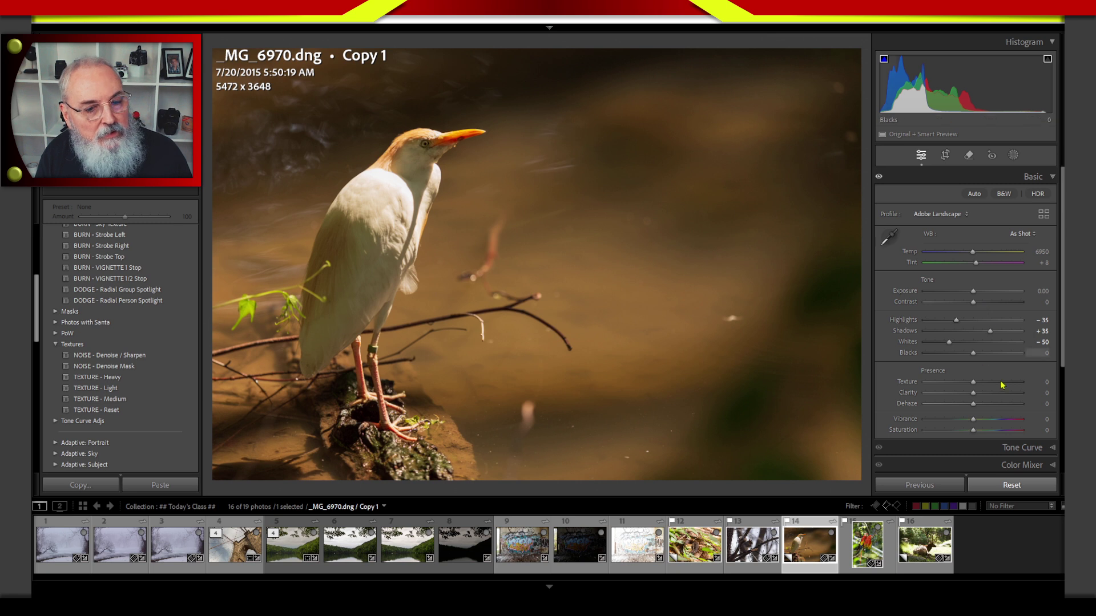
mouse_move(974, 382)
mouse_down()
mouse_move(994, 383)
mouse_move(983, 395)
mouse_up()
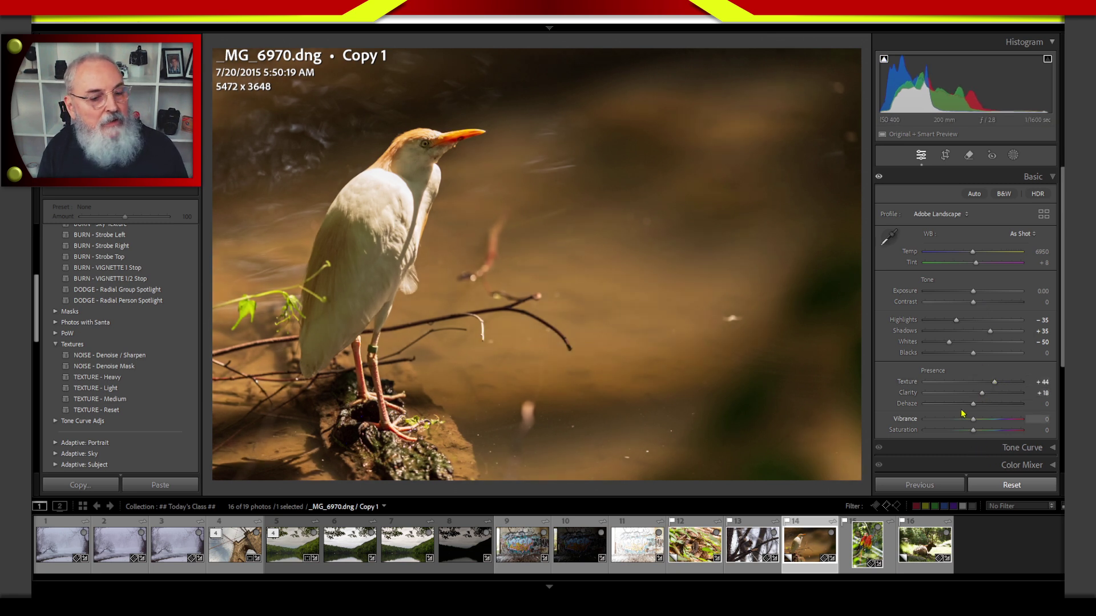
double_click(917, 396)
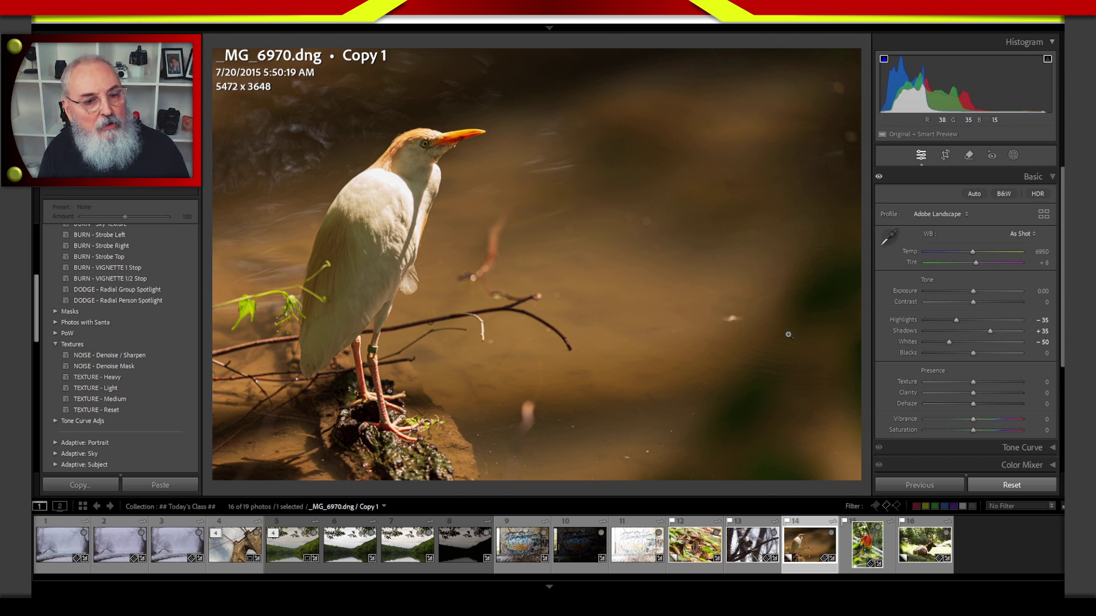
Step: Add a tilted radial gradient mask over the egret's head and upper body
click(1013, 154)
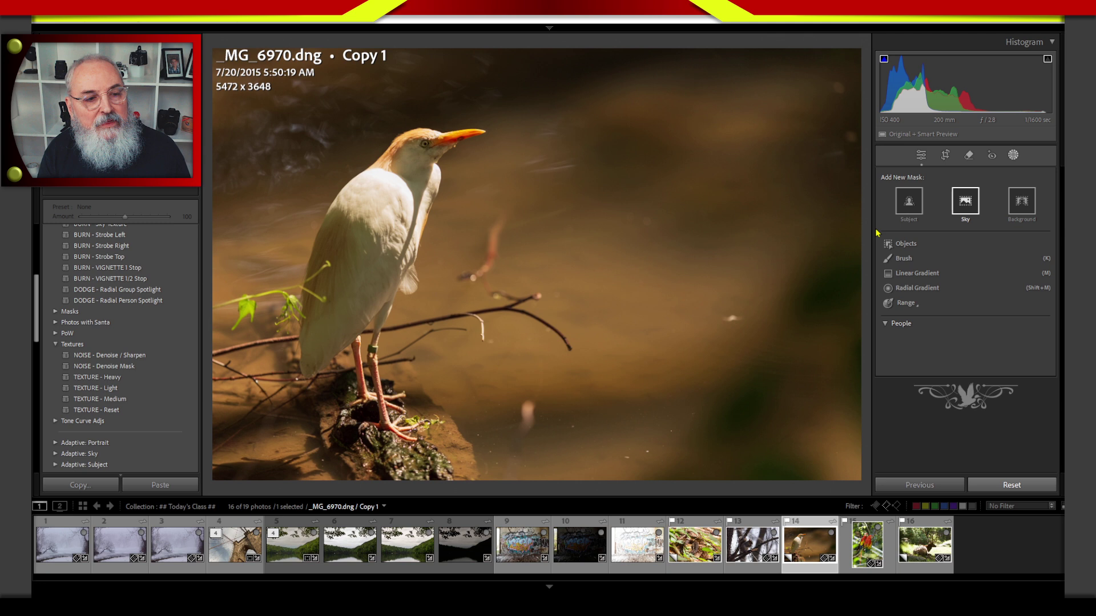
click(916, 289)
drag(403, 202, 322, 334)
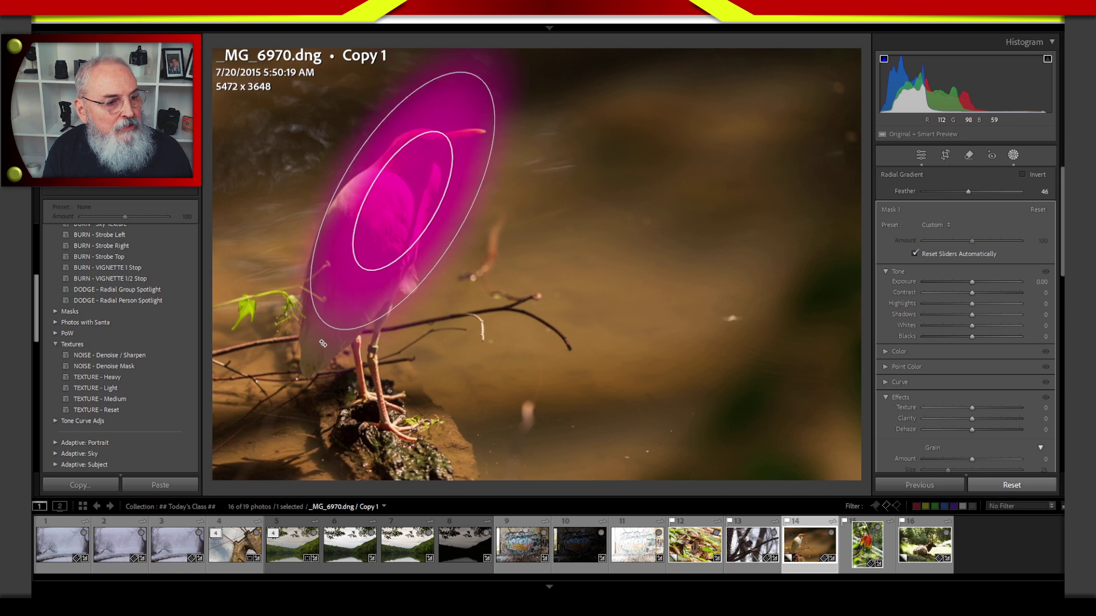
Step: Adjust the radial gradient's placement over the egret, set its Texture to 40 and Clarity to 20, and hide the mask overlay
drag(392, 219, 424, 236)
mouse_move(972, 408)
mouse_down()
mouse_move(993, 408)
mouse_move(981, 422)
mouse_move(991, 409)
mouse_up()
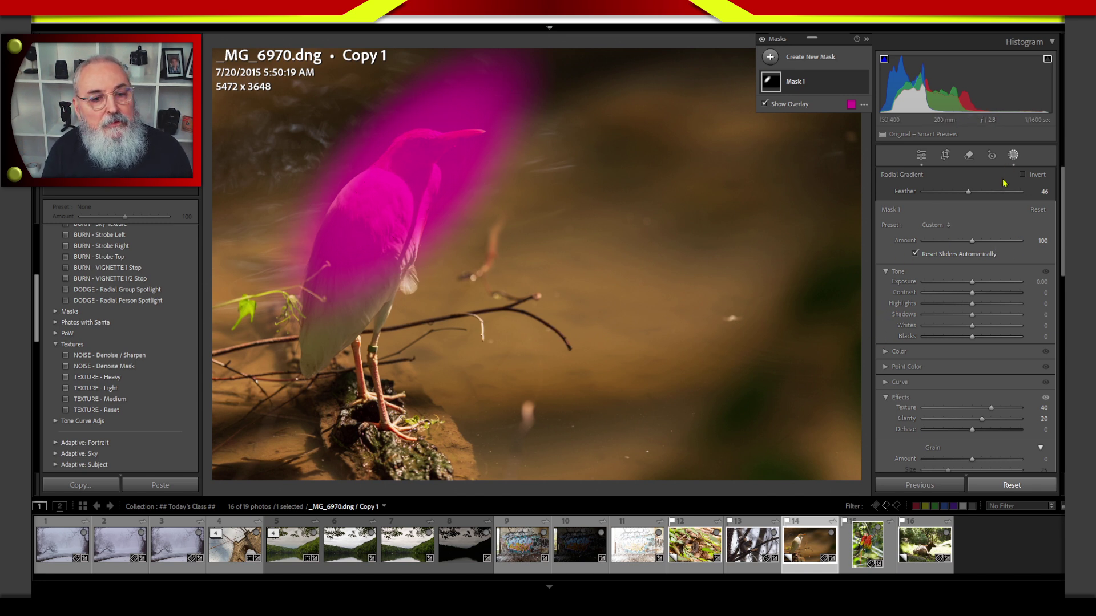
key(o)
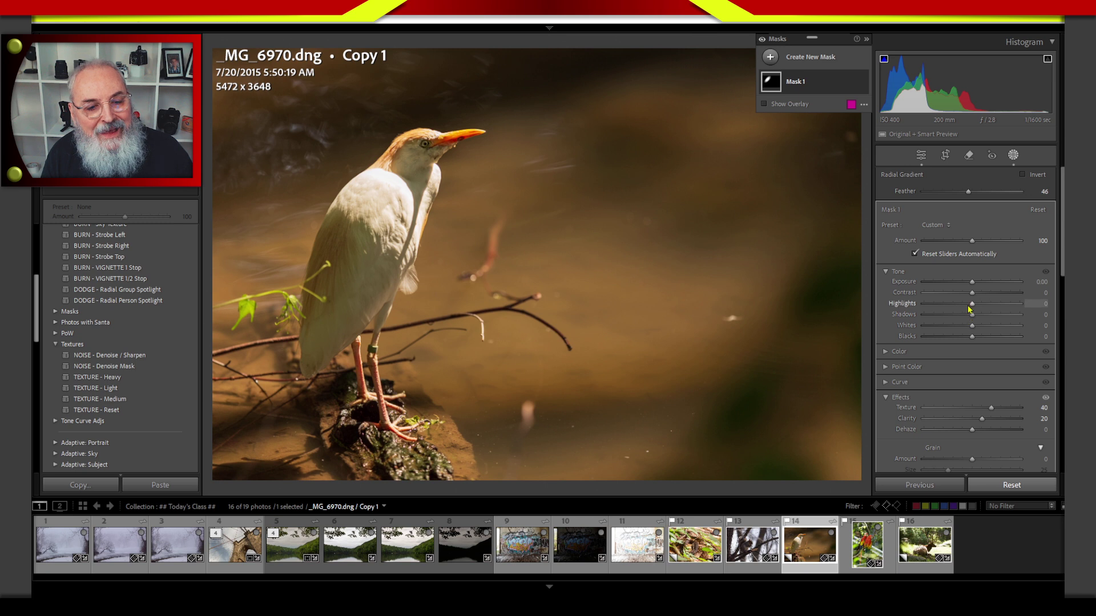
Step: Set the radial mask's Contrast to 13, Highlights to −19, Shadows to 36 and Blacks to −8, and leave masking
mouse_move(968, 308)
mouse_down()
mouse_move(995, 304)
mouse_move(963, 308)
mouse_move(988, 320)
mouse_move(975, 294)
mouse_up()
drag(974, 338, 970, 342)
drag(977, 294, 988, 304)
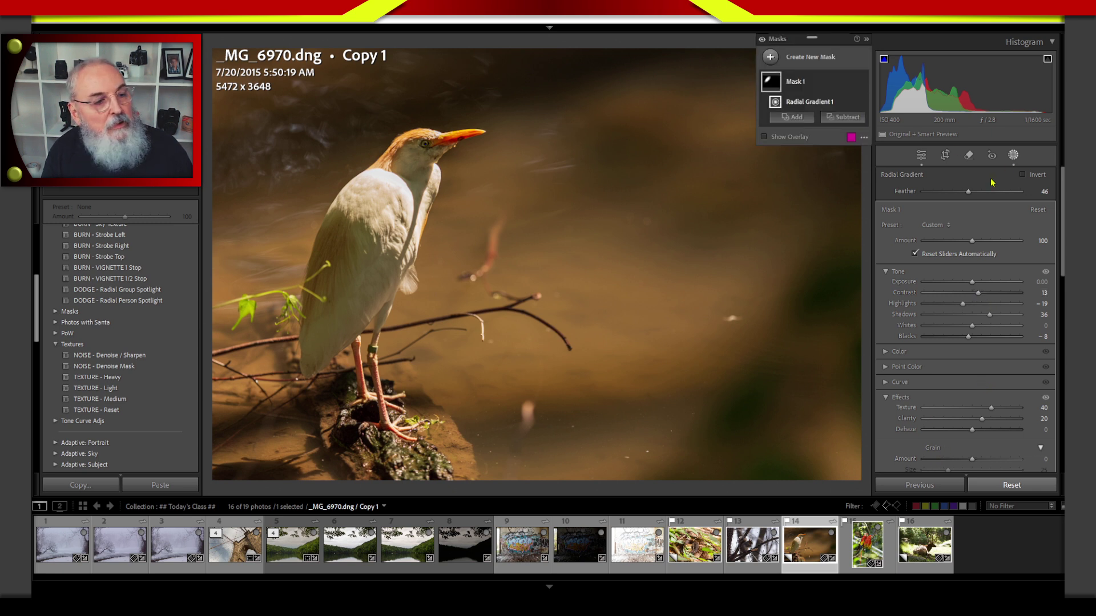
click(1013, 155)
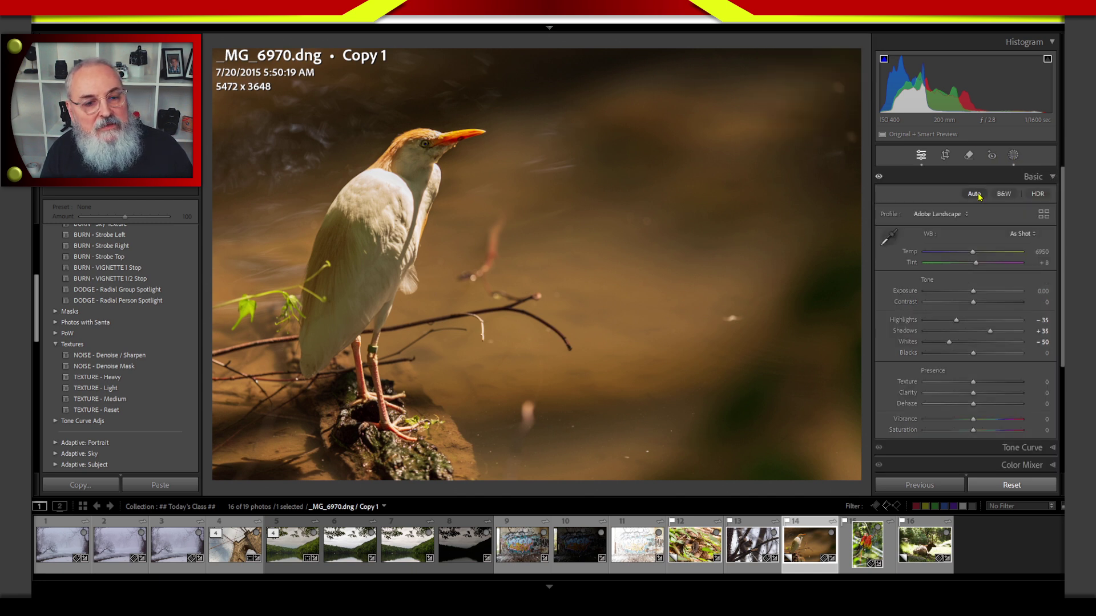
Step: Create a Select Subject mask for the egret and check its coverage with the overlay, leaving the overlay hidden
click(1013, 155)
click(770, 56)
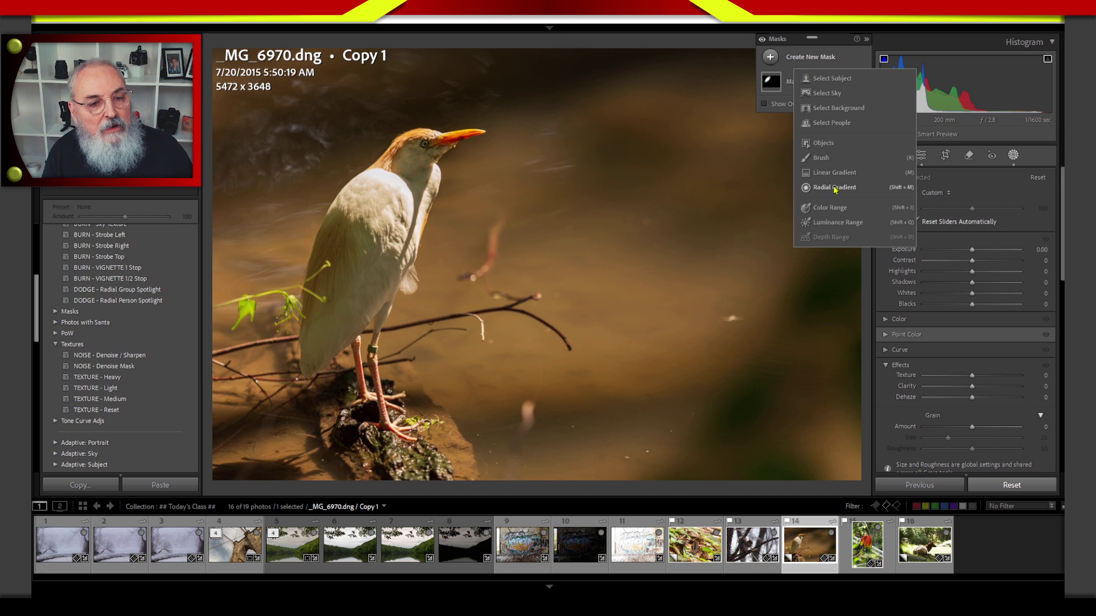
click(833, 79)
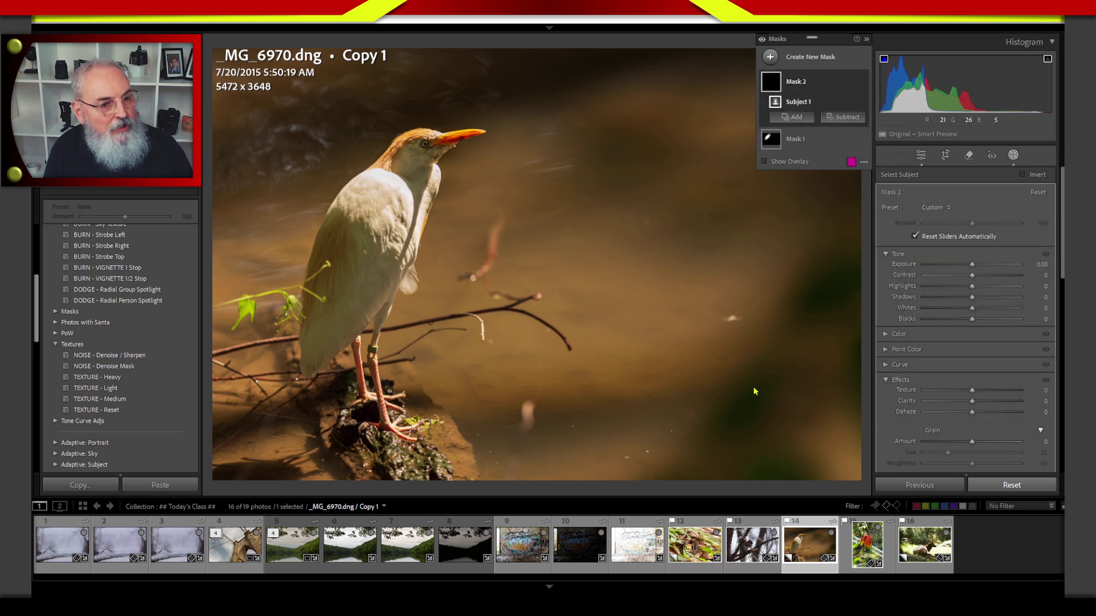
key(o)
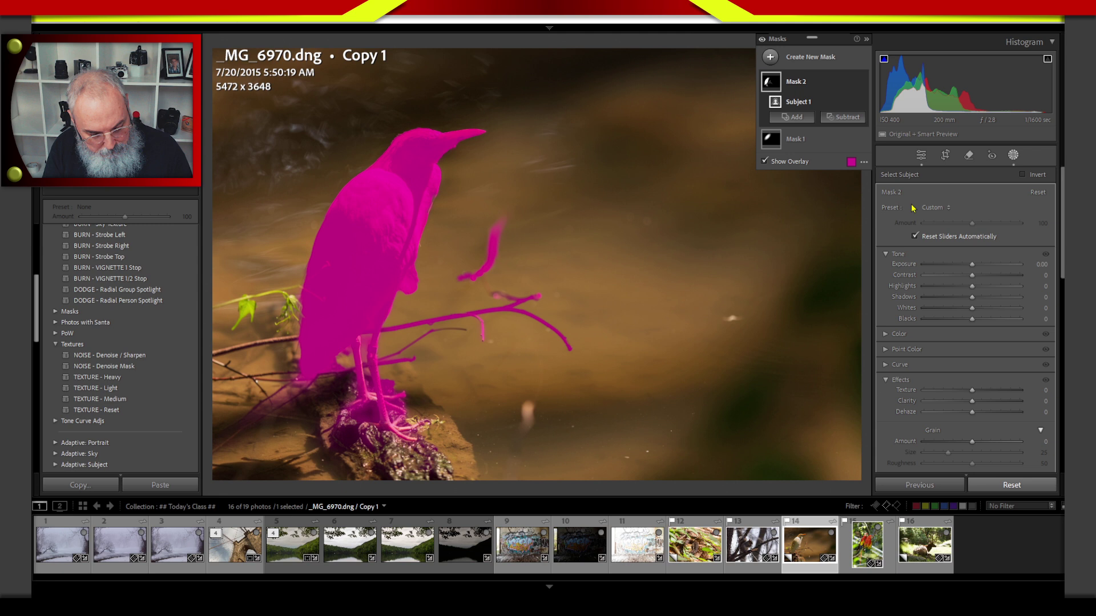
key(o)
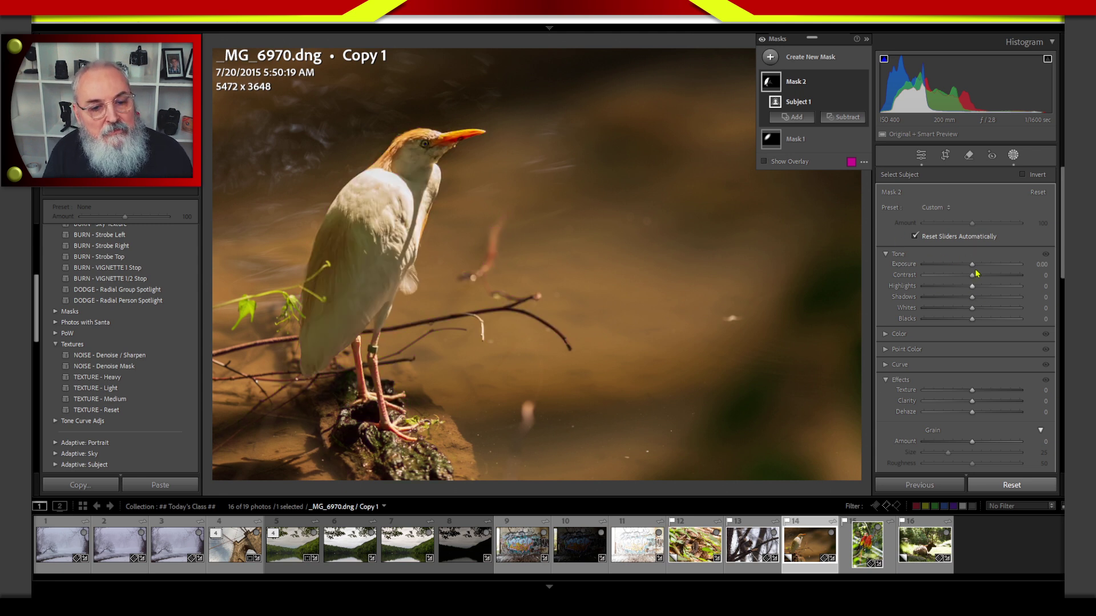
Step: Set the subject mask's Exposure to 0.77 and Blacks to −32, and leave masking
drag(972, 265, 965, 324)
double_click(907, 308)
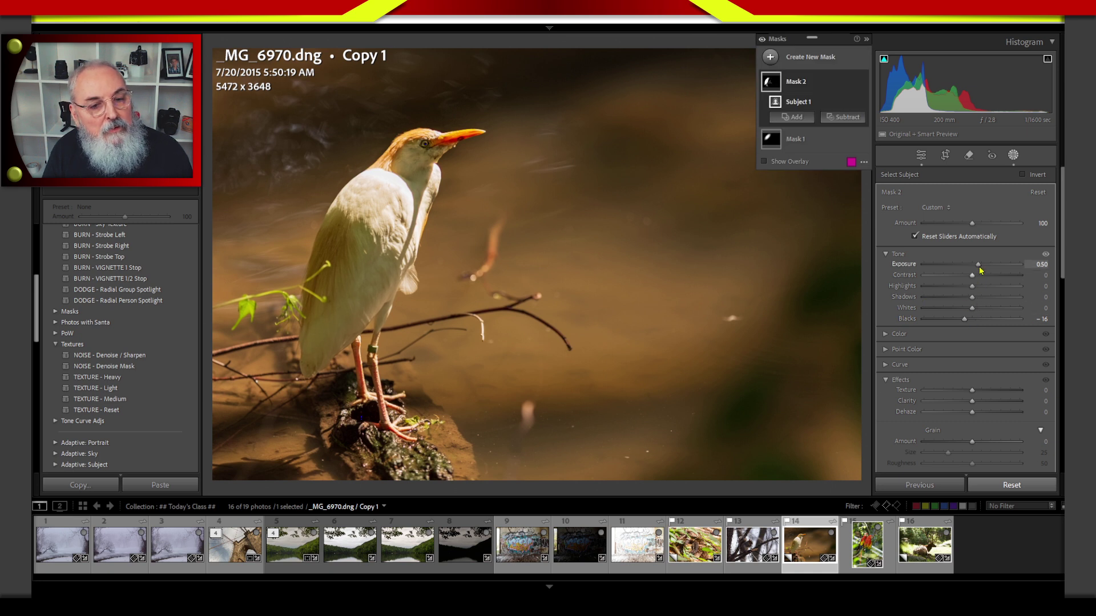
drag(978, 270, 982, 268)
drag(967, 323, 963, 327)
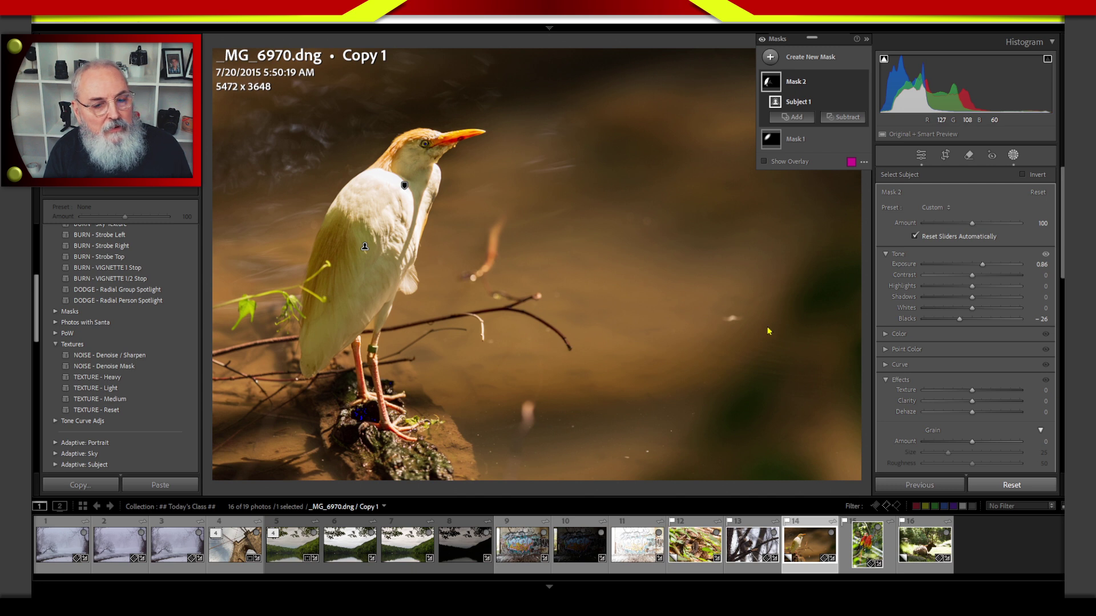
mouse_move(959, 320)
mouse_down()
mouse_move(974, 321)
mouse_move(961, 329)
mouse_up()
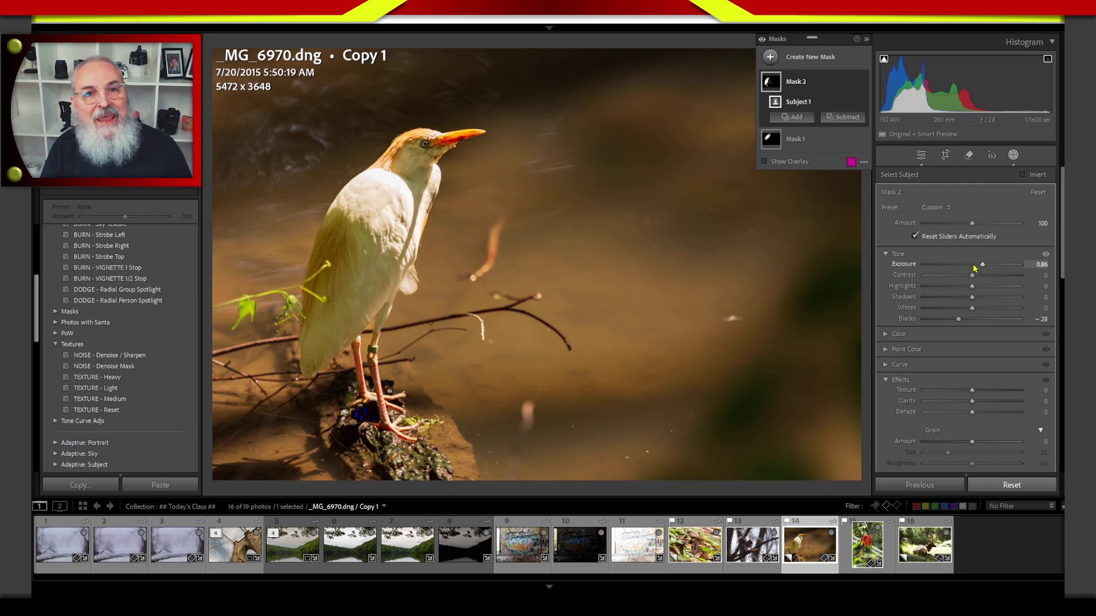
drag(988, 270, 981, 268)
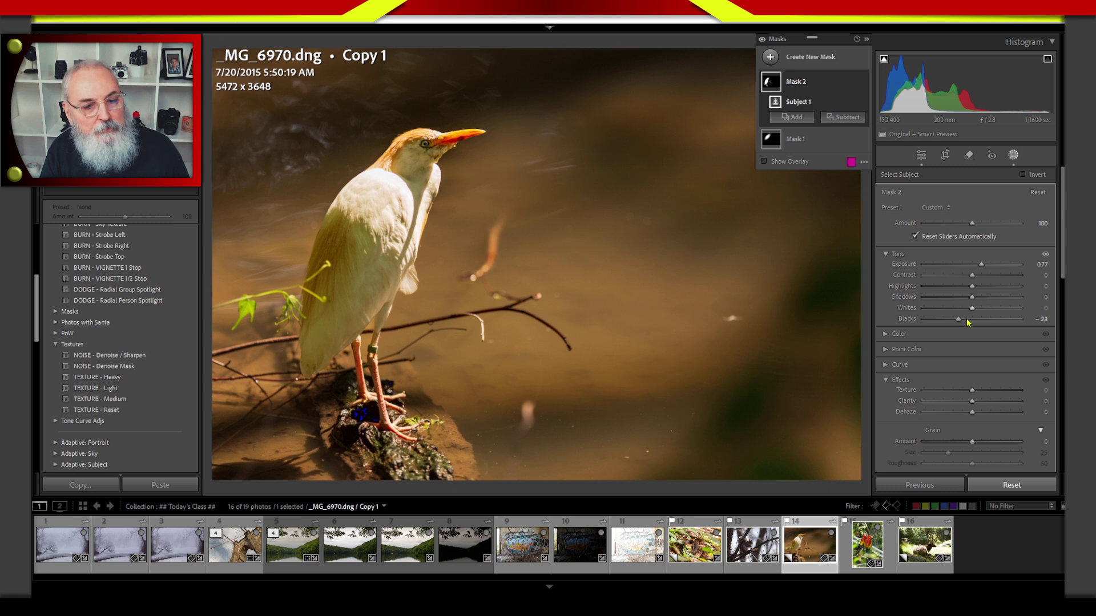
drag(959, 320, 954, 321)
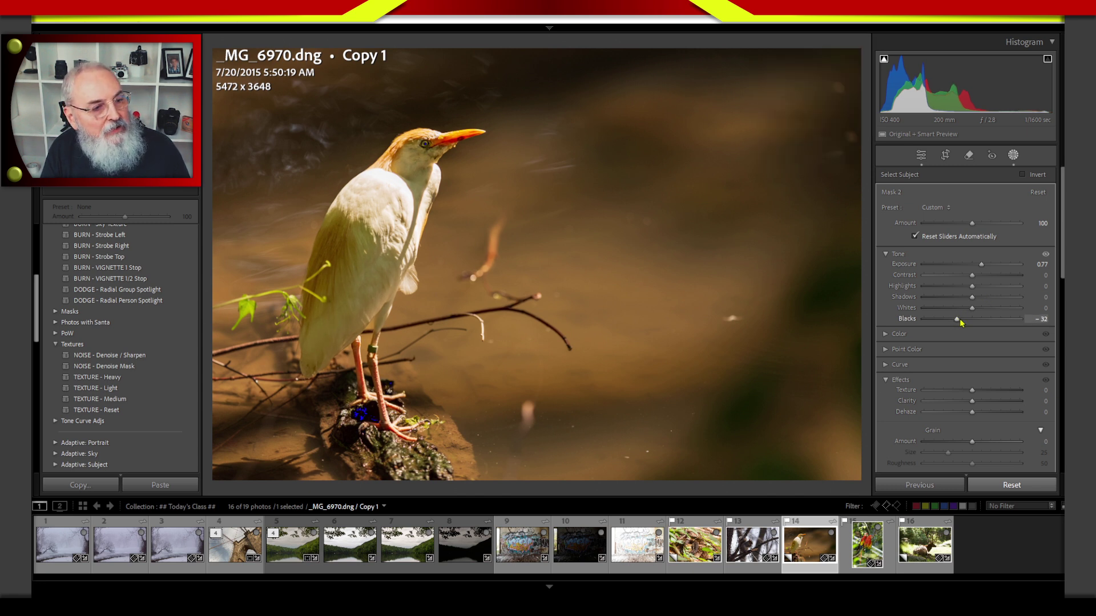
drag(961, 324, 961, 323)
mouse_move(973, 278)
mouse_down()
mouse_move(1000, 274)
mouse_move(976, 276)
mouse_up()
key(Up)
key(Up)
key(Up)
key(Up)
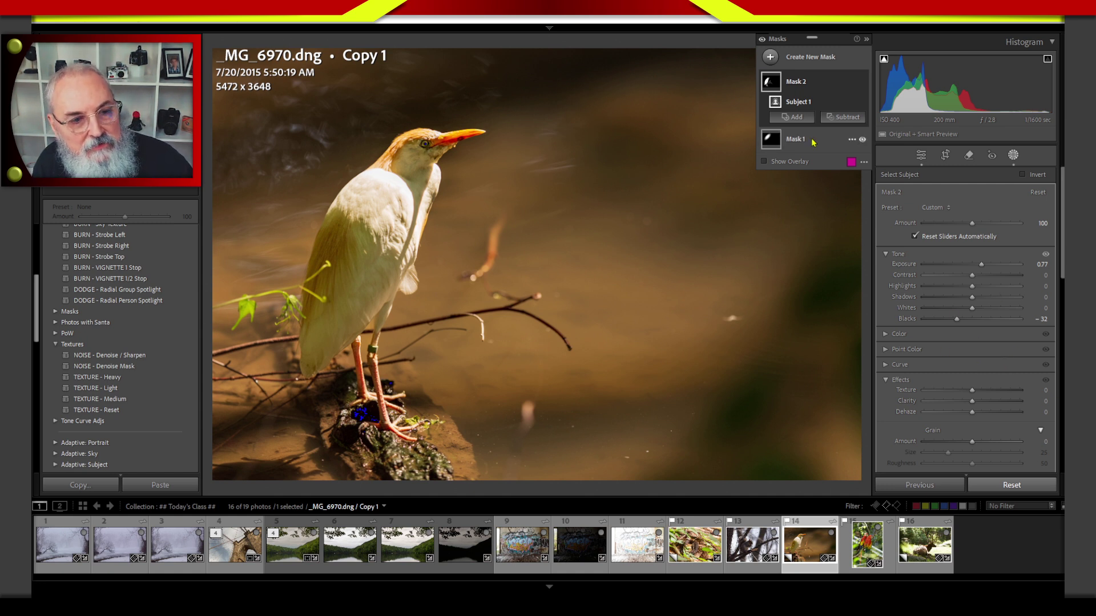
click(1013, 155)
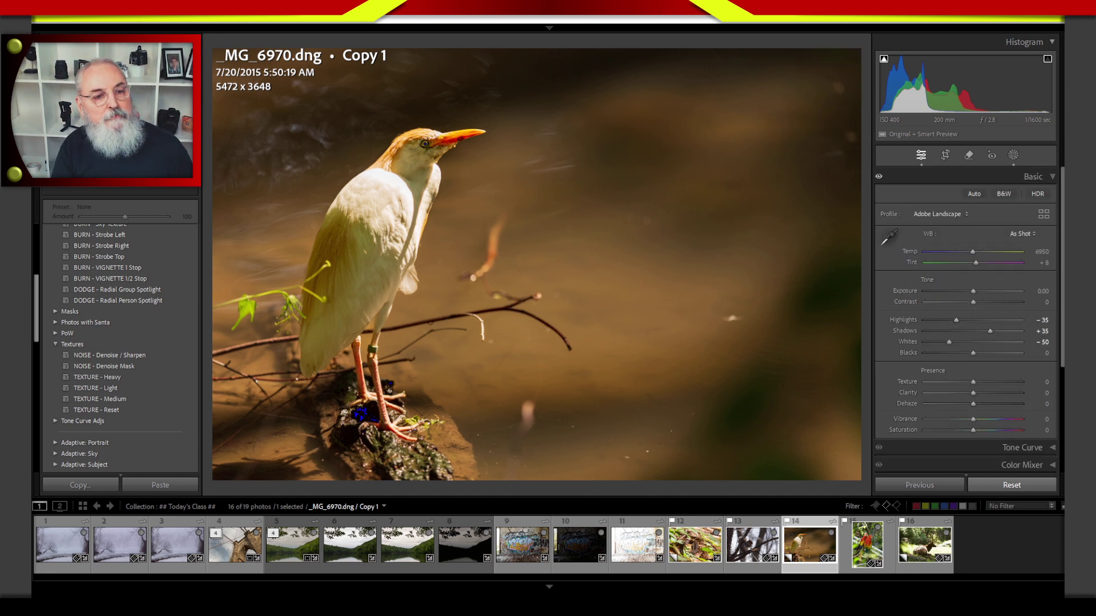
Step: Add a diagonal linear gradient mask over the water behind the egret with Exposure −0.77 and Shadows 13, and leave masking
click(1013, 155)
click(808, 71)
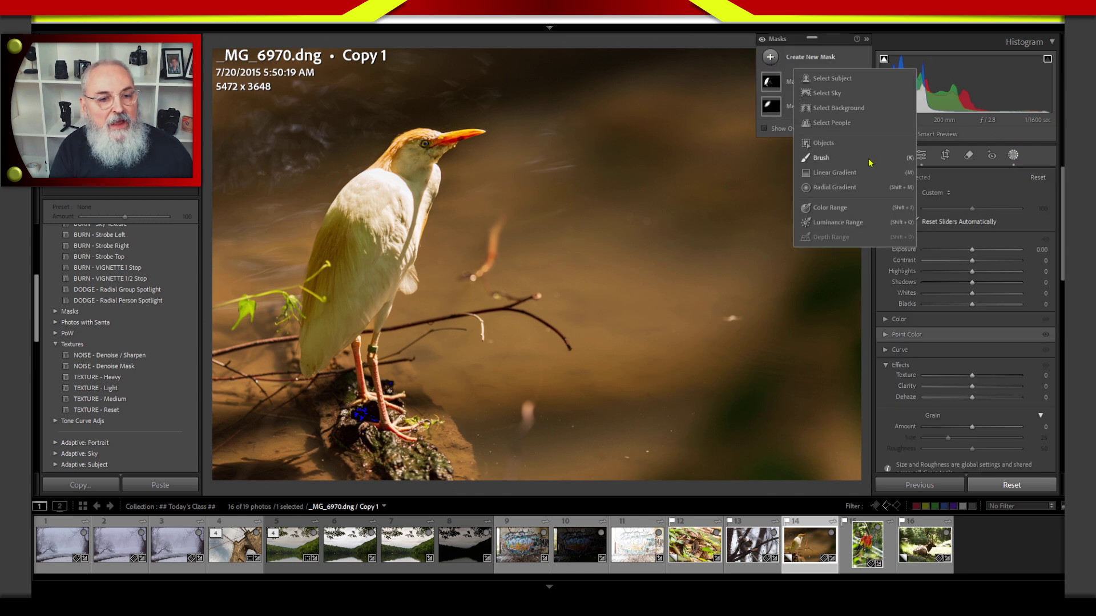
click(825, 176)
drag(684, 291, 318, 174)
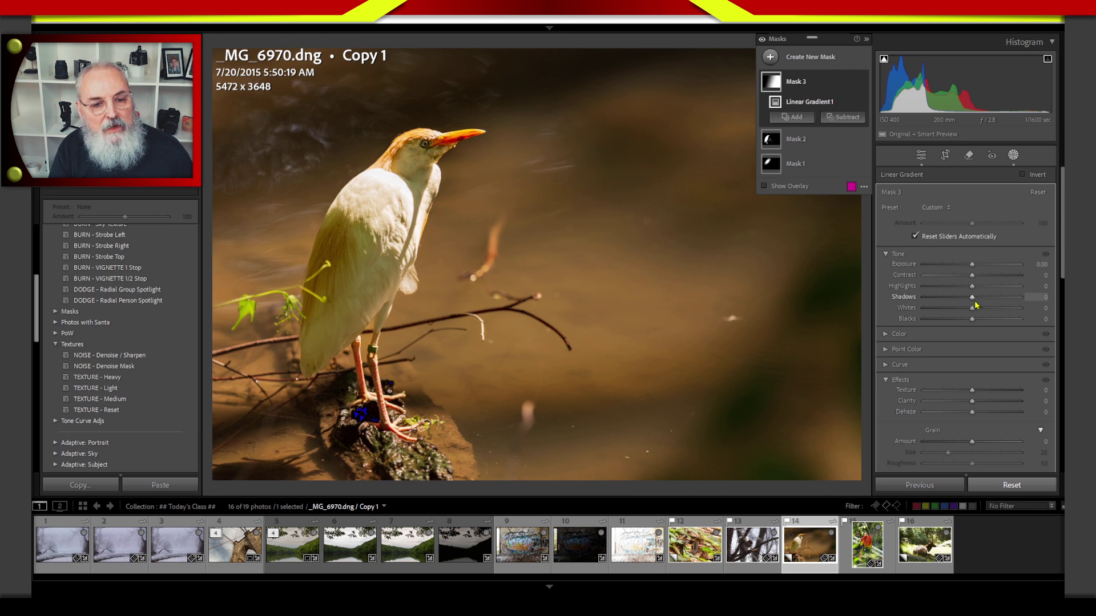
mouse_move(972, 264)
mouse_down()
mouse_move(976, 301)
mouse_move(965, 271)
mouse_up()
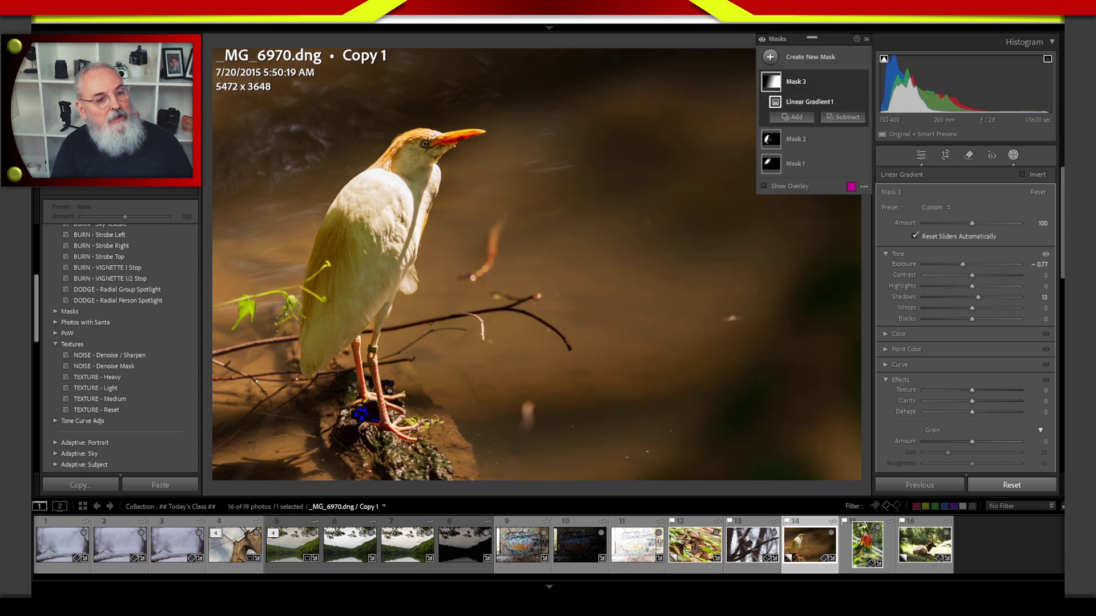
click(1013, 155)
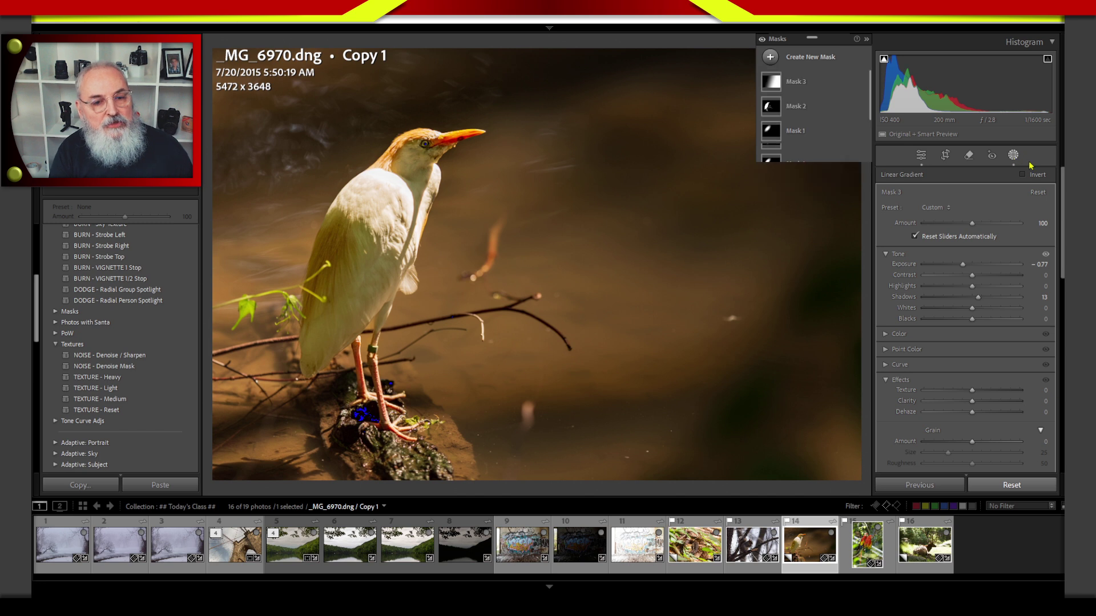
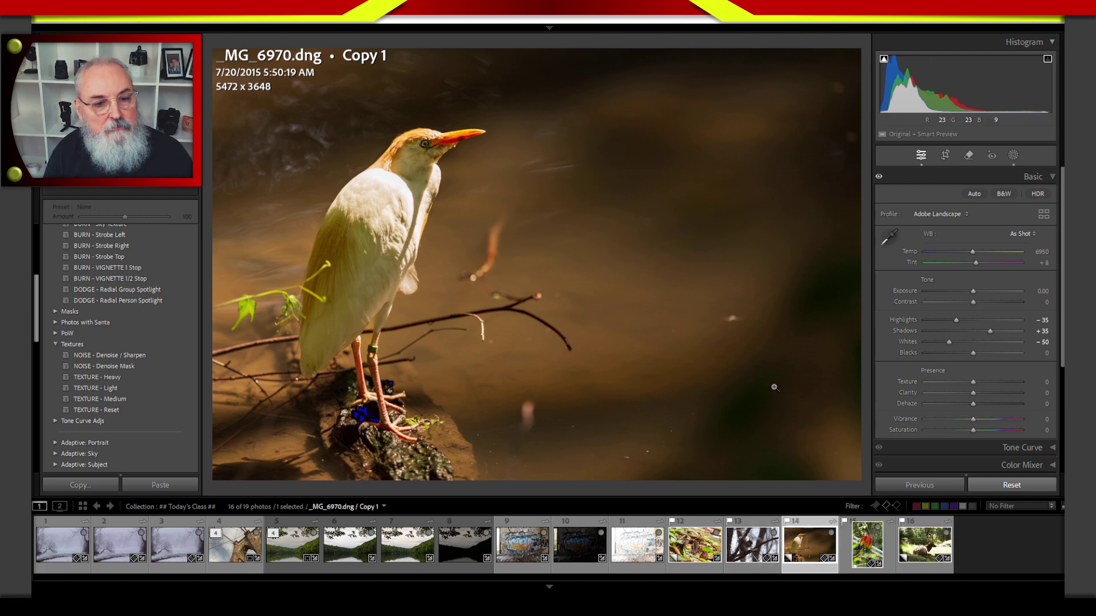
Step: Switch to the squirrel photo, compare the Adaptive Color, Adobe Color and Adobe Landscape profiles, and apply Adobe Neutral
key(Left)
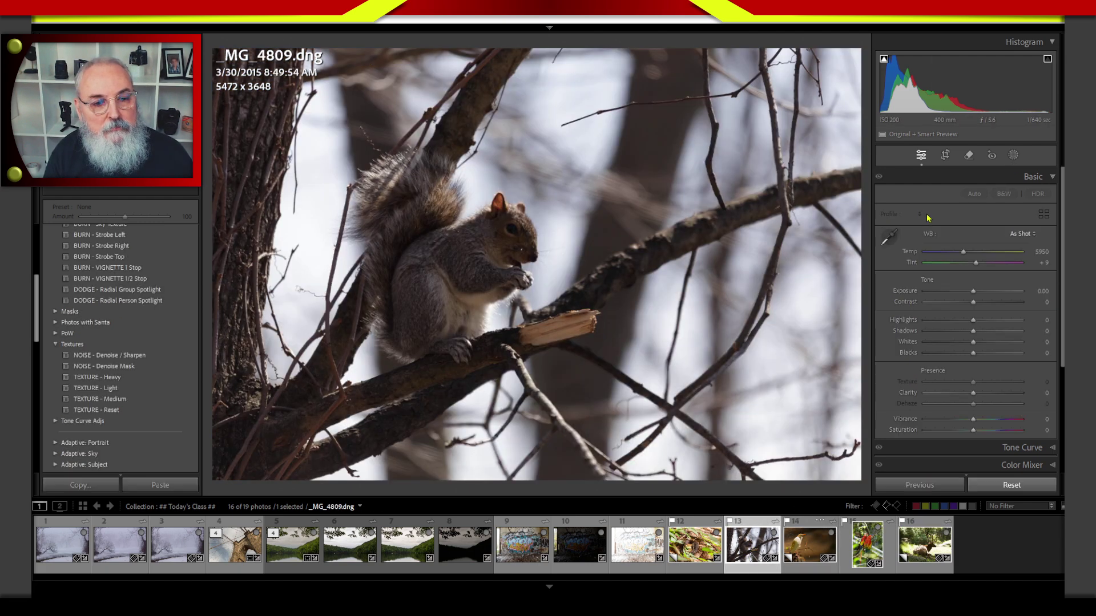
click(943, 216)
click(975, 247)
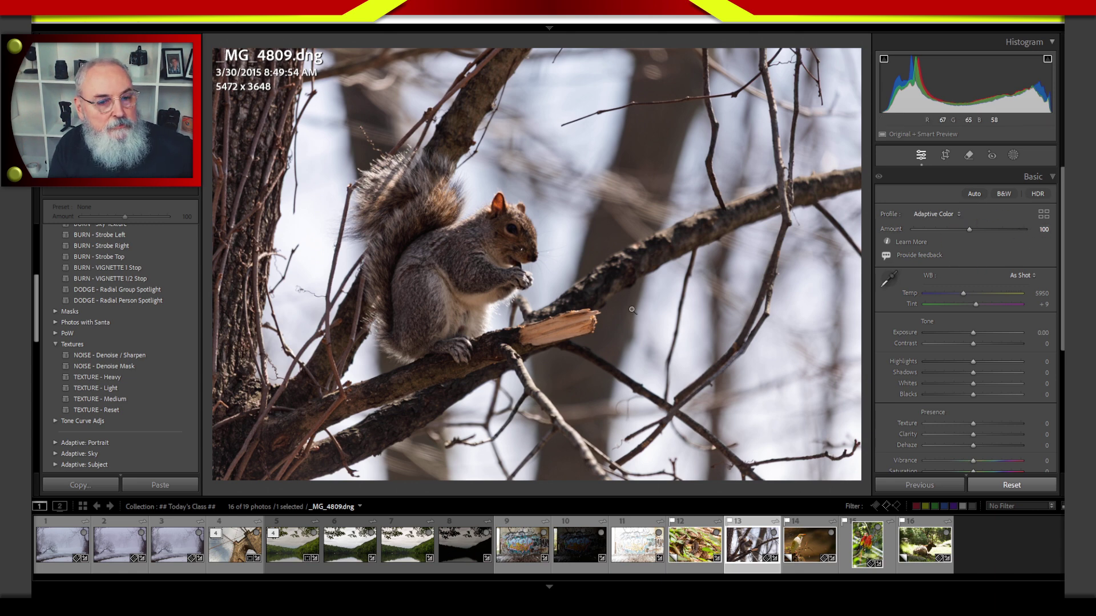
click(944, 215)
click(979, 245)
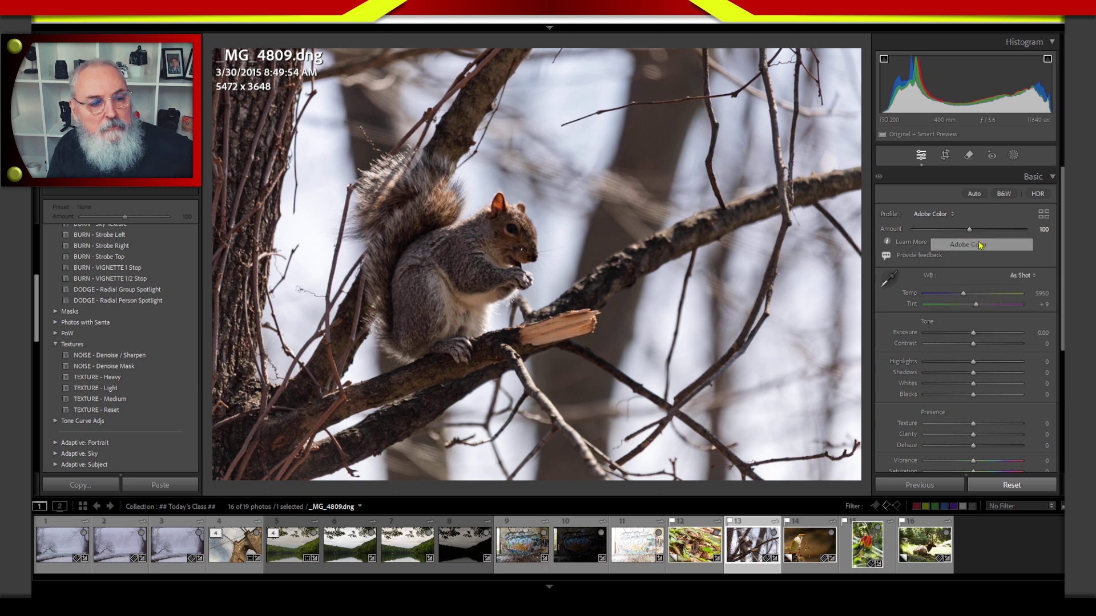
click(942, 215)
click(973, 256)
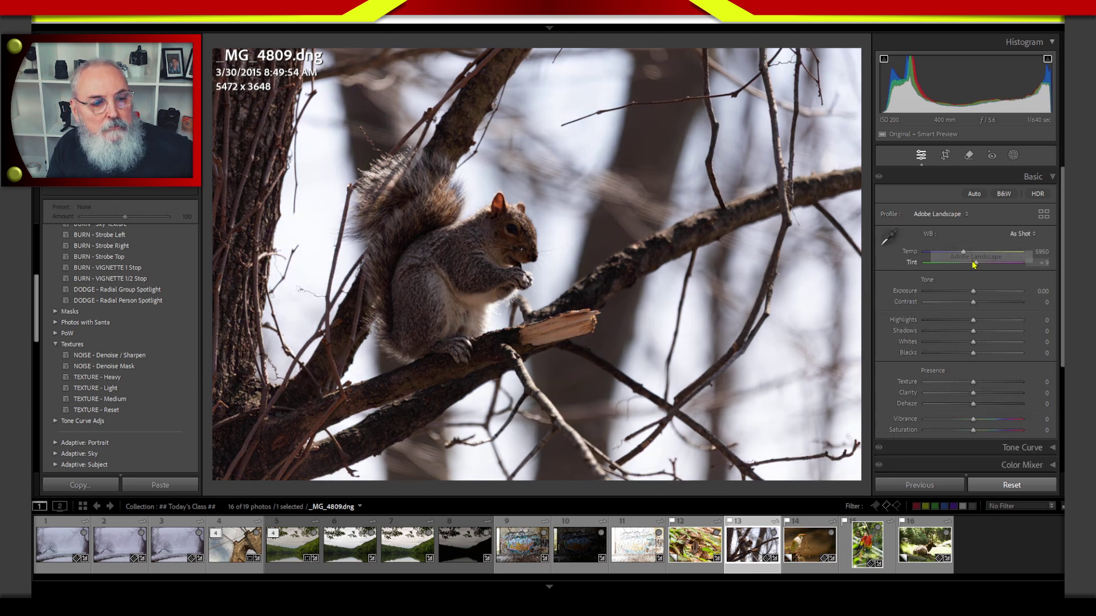
click(942, 215)
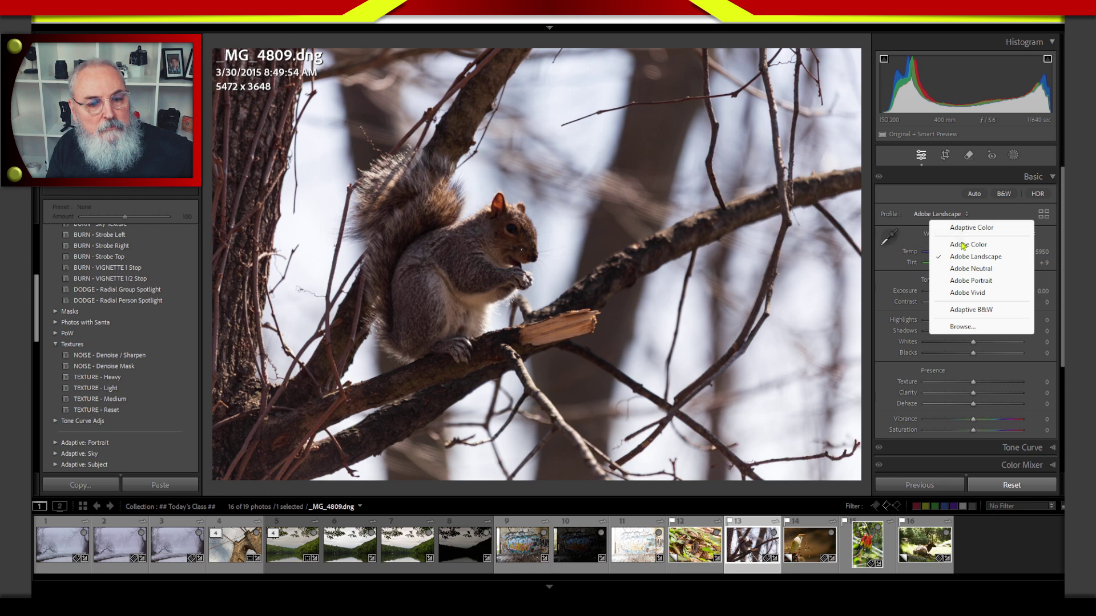
click(970, 269)
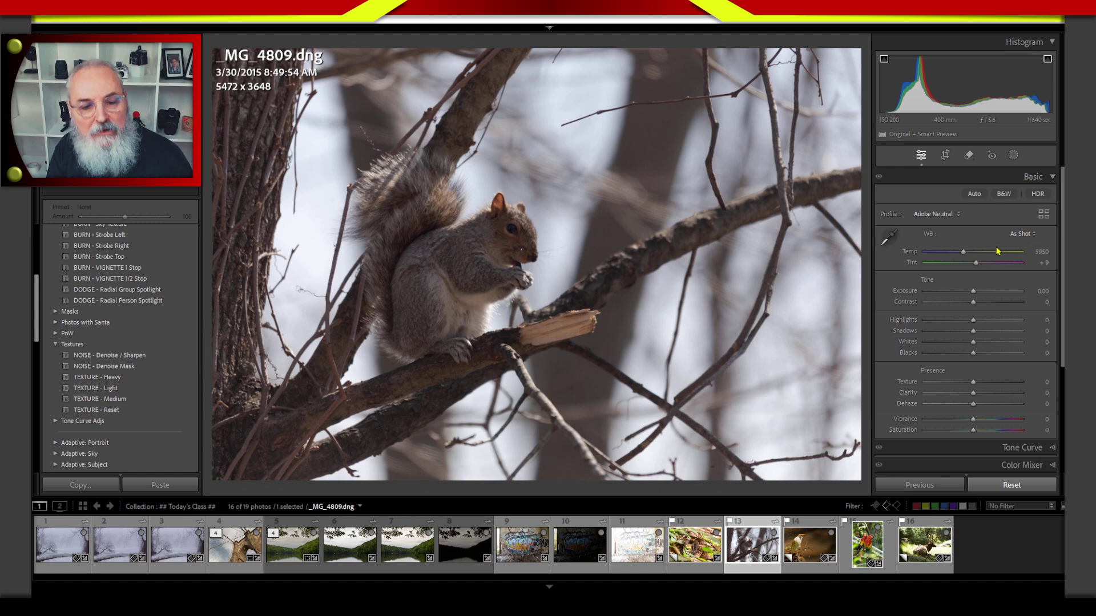
click(944, 215)
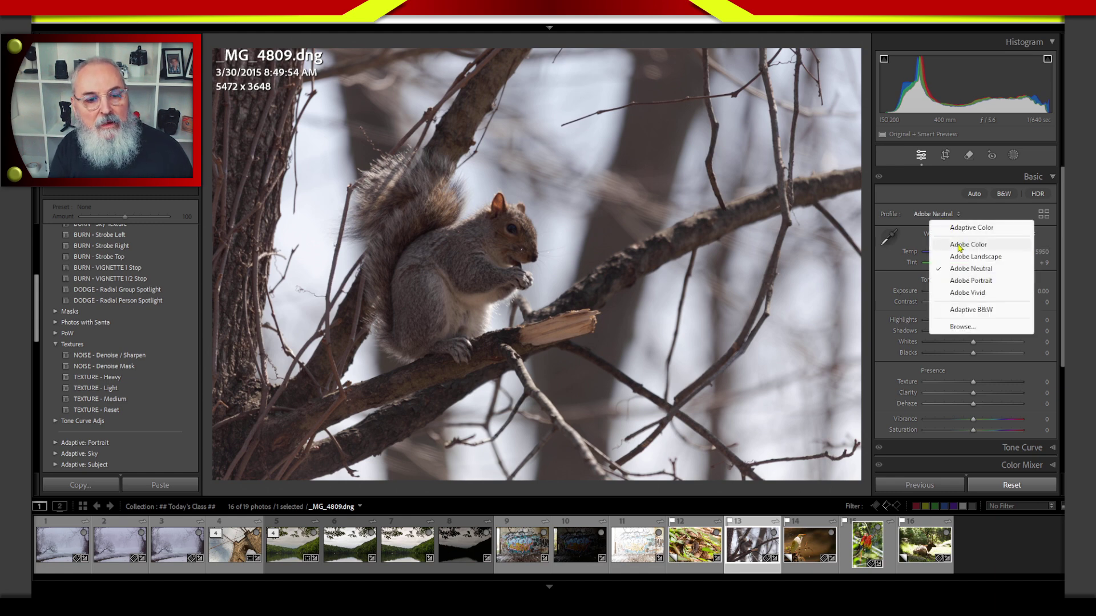
click(983, 212)
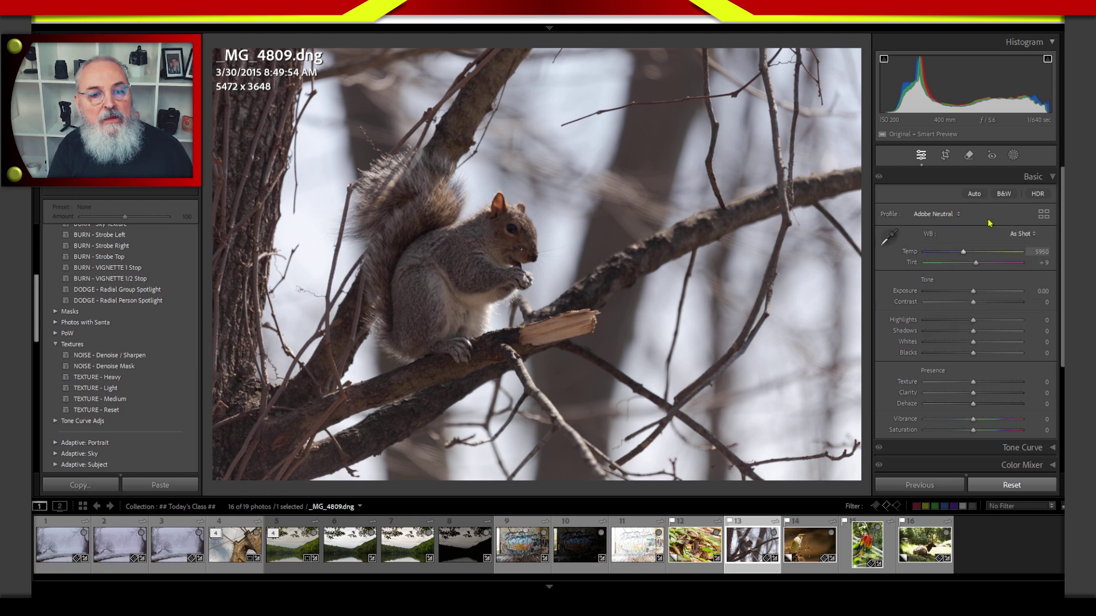
click(937, 213)
click(939, 201)
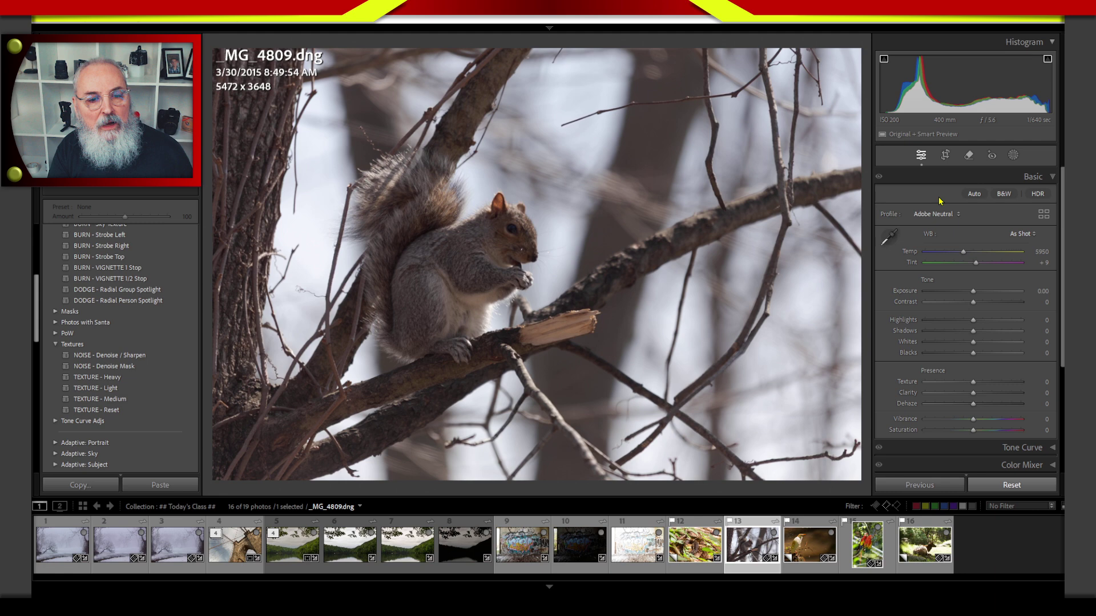
Step: Apply the automatic Basic adjustments to the squirrel photo and change its profile to Adobe Landscape
click(974, 195)
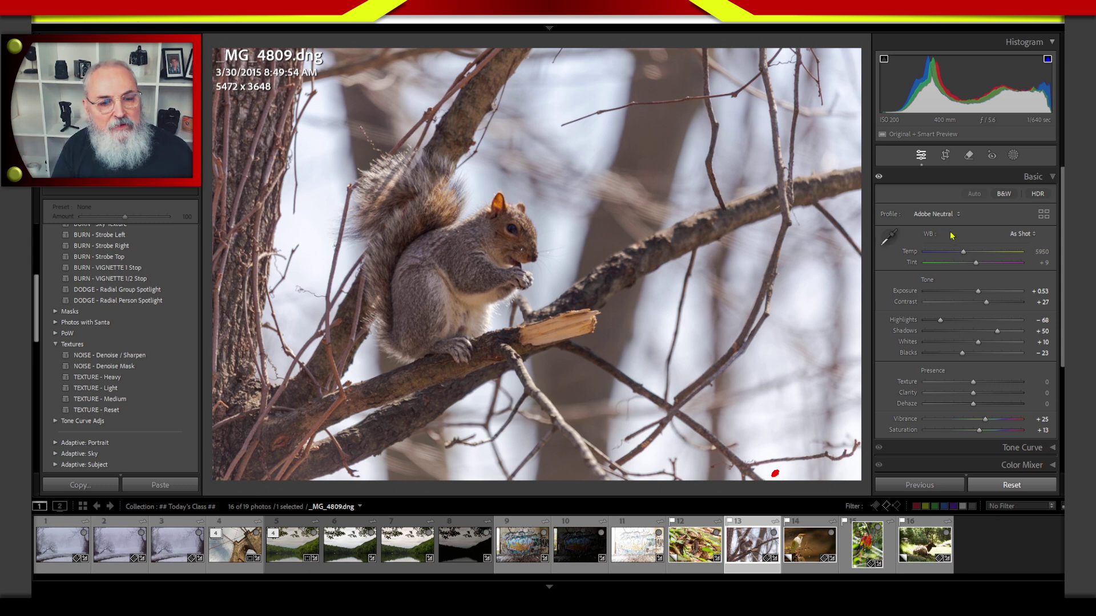
click(933, 216)
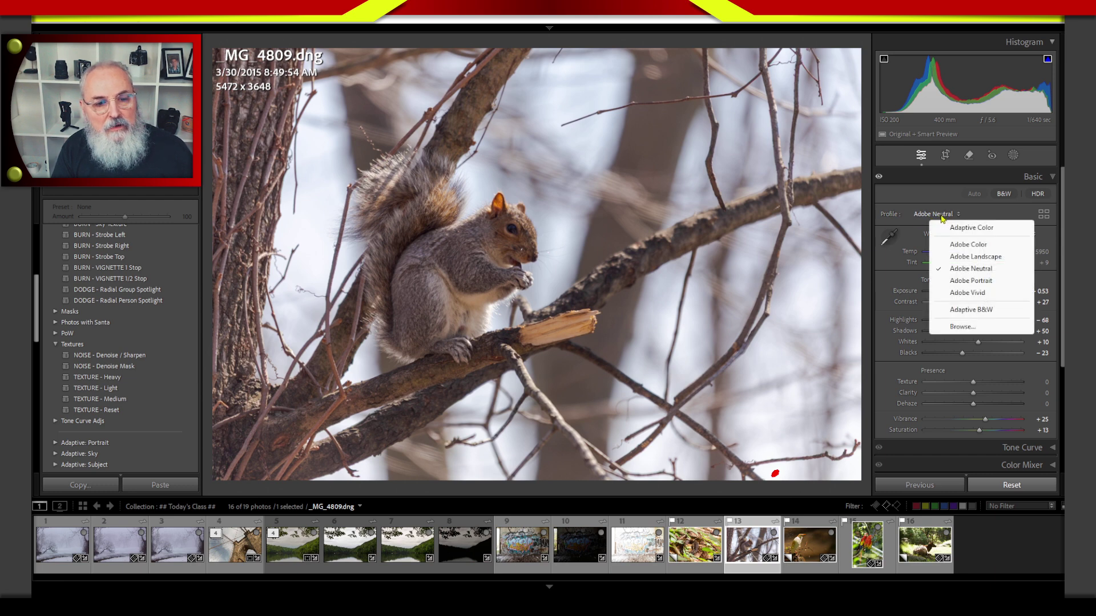
click(974, 257)
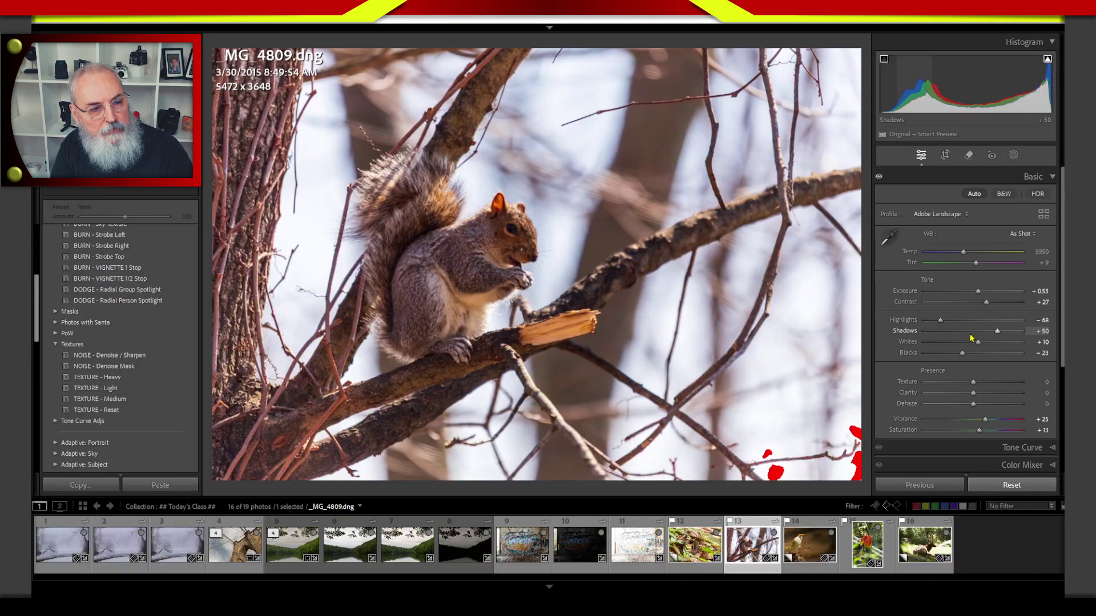
Step: Change the squirrel photo's profile to Adaptive Color and magnify the clipped highlights near the photo's lower-right corner
click(953, 217)
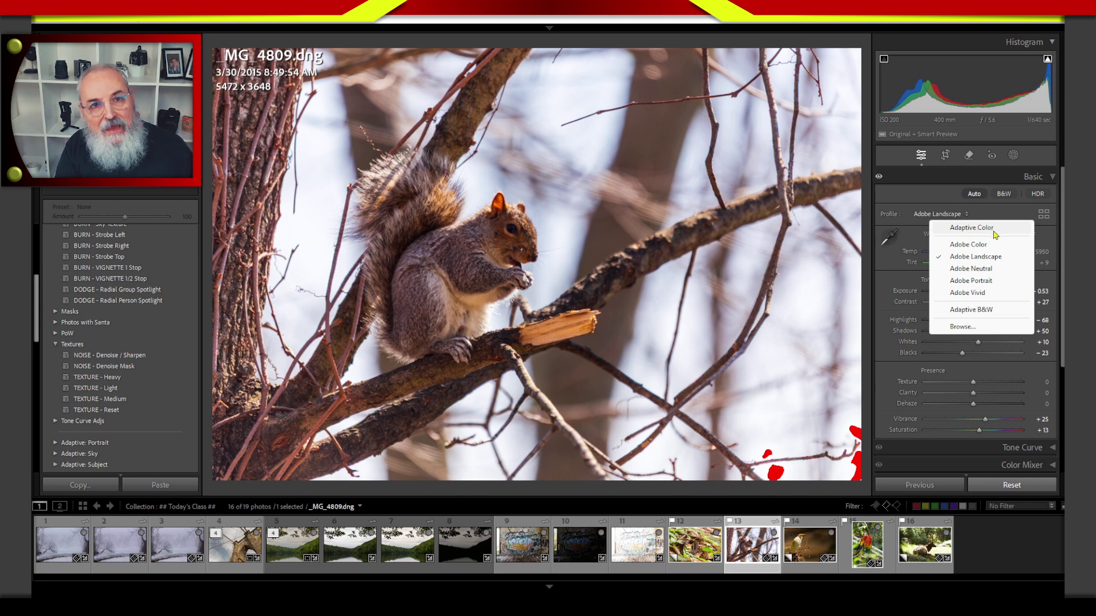
click(894, 278)
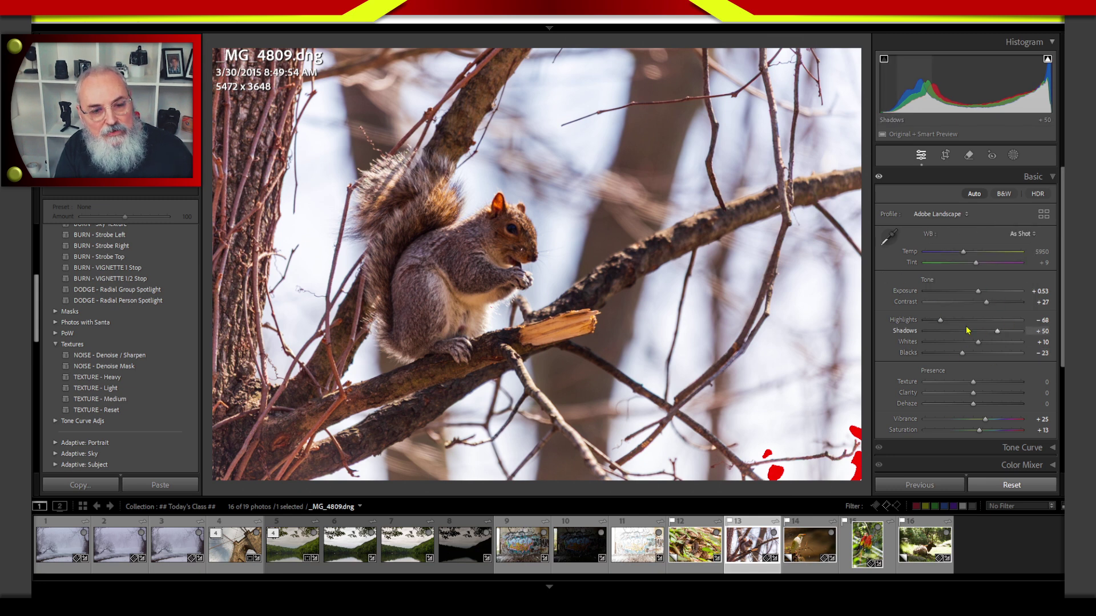
click(950, 215)
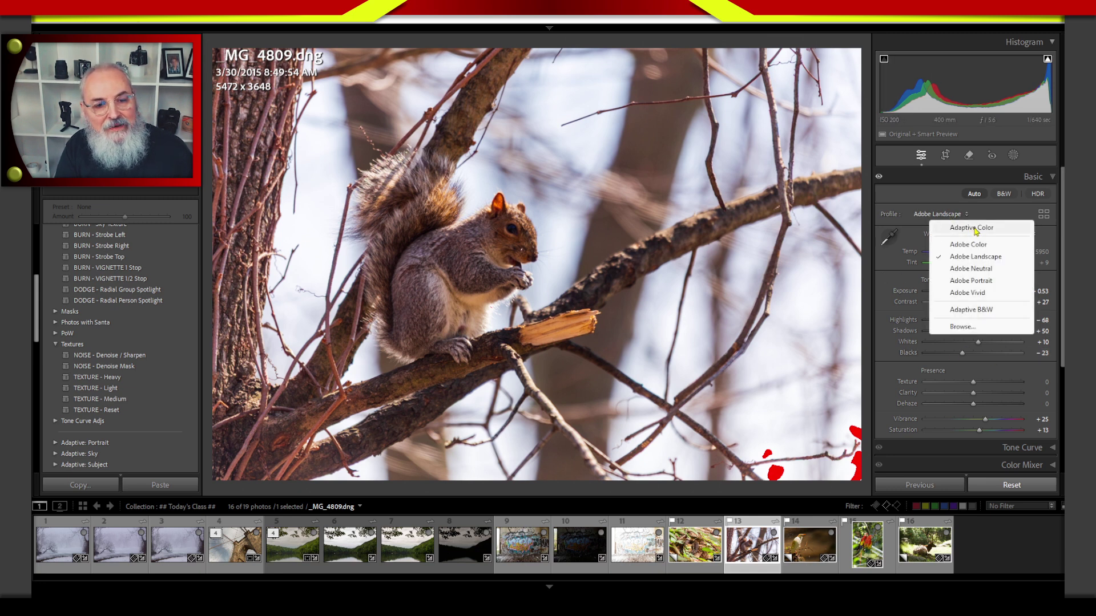
click(973, 228)
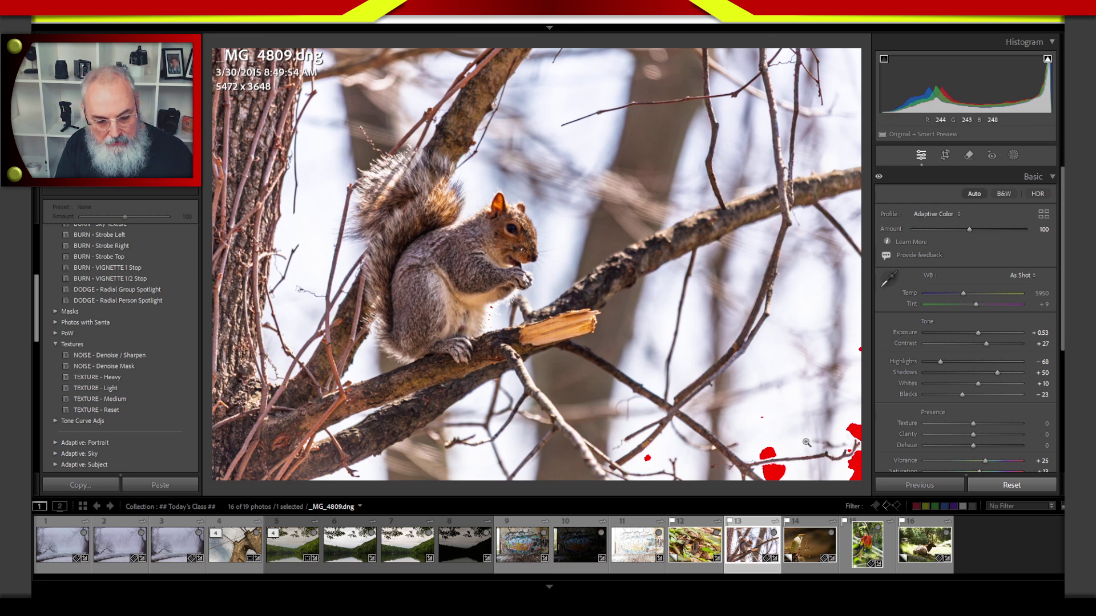
key(super+plus)
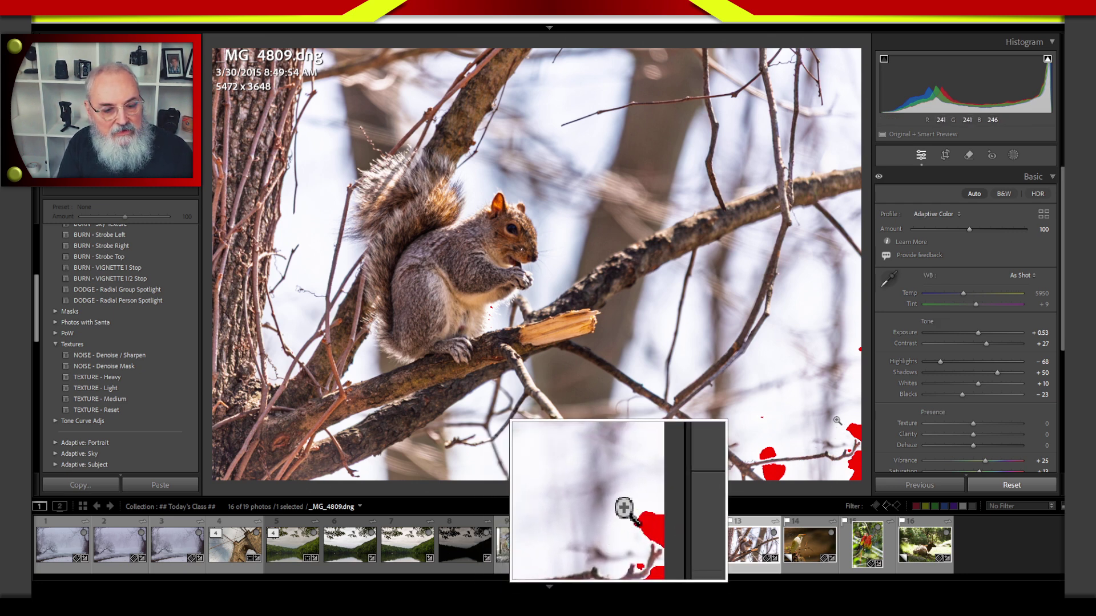
key(super+Escape)
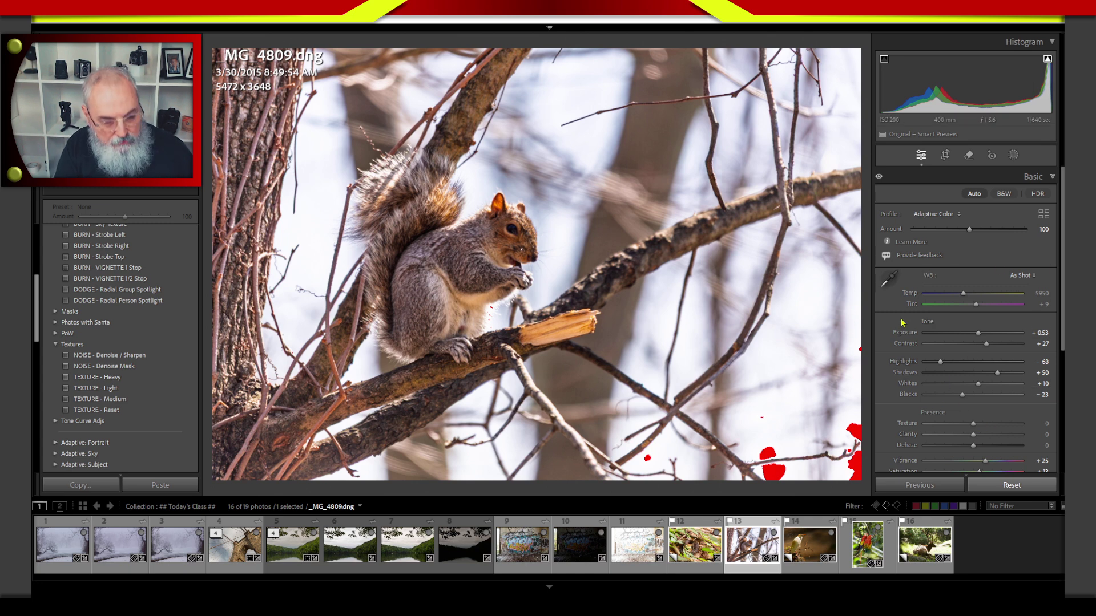
Step: Reset the squirrel photo's Tone adjustments and compare the Adobe Landscape and Adaptive Color profiles, keeping Adaptive Color
key(alt)
alt+click(935, 322)
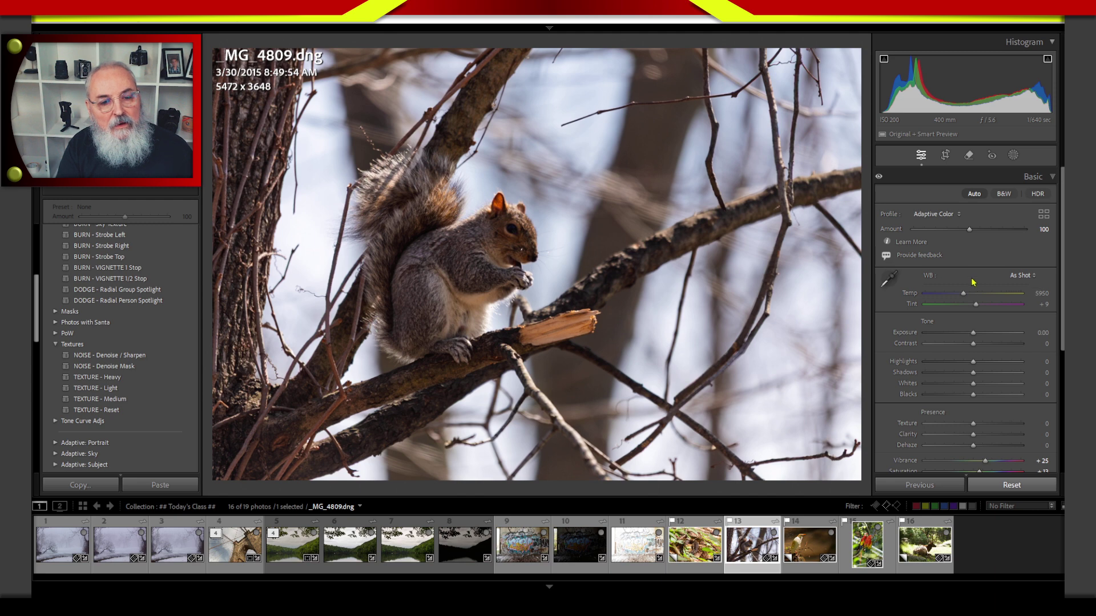
click(948, 216)
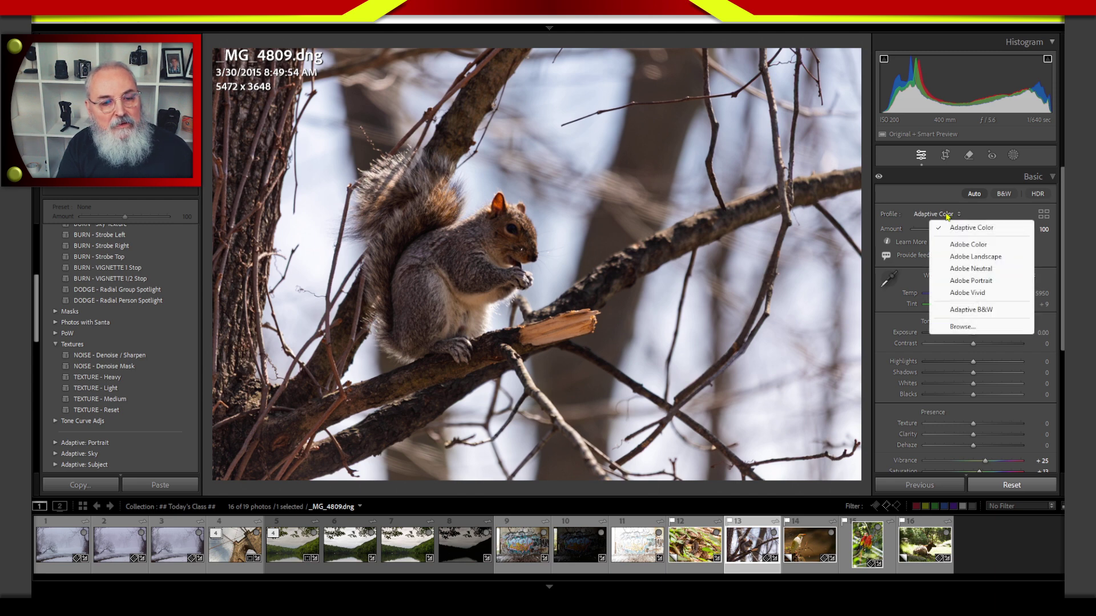
click(981, 258)
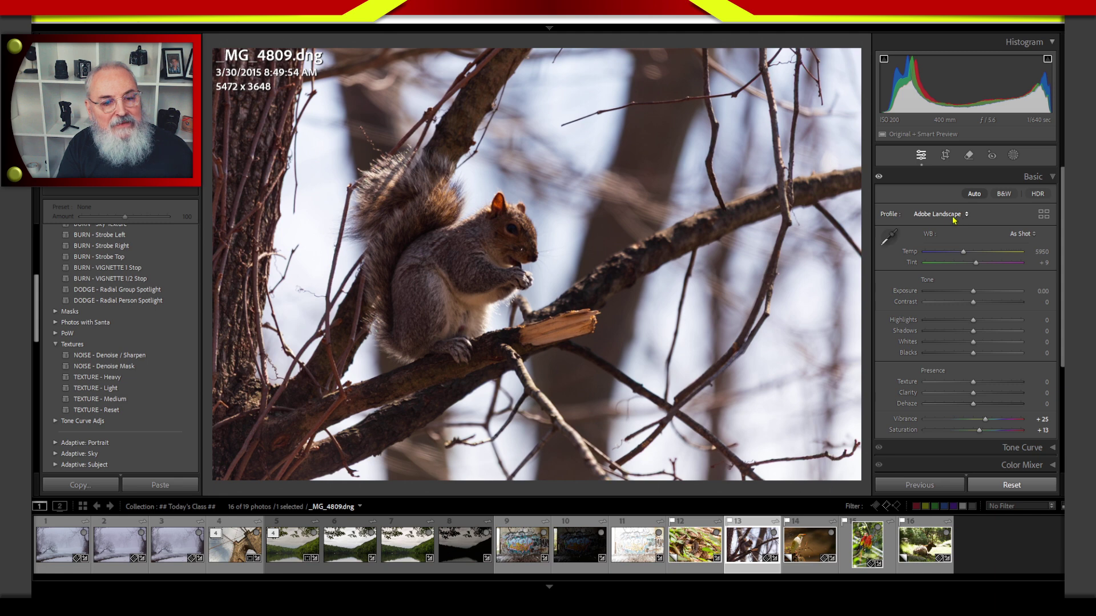
click(953, 218)
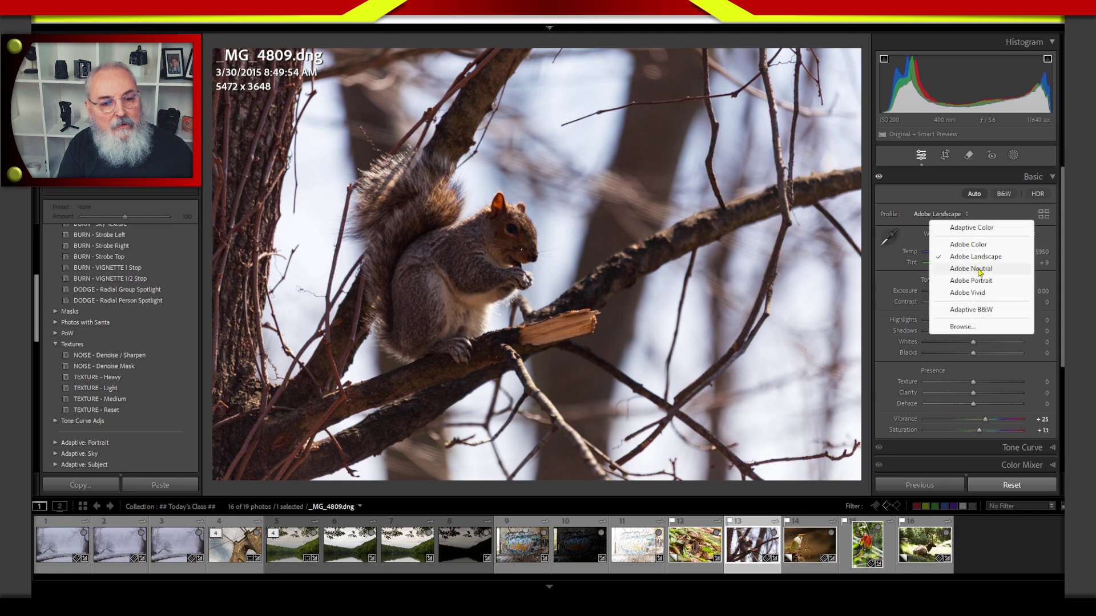
click(982, 229)
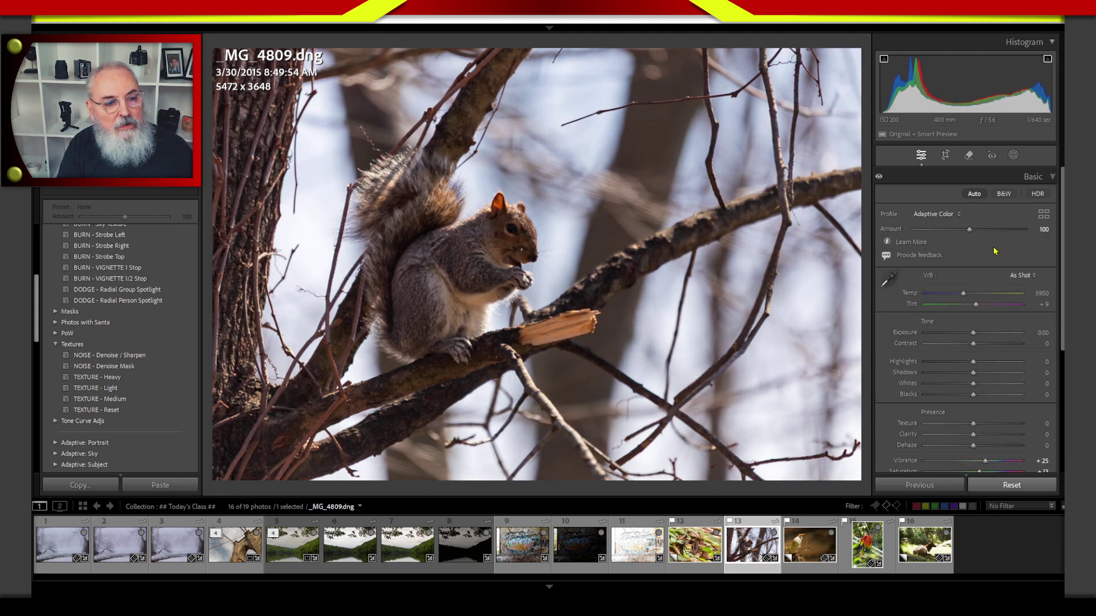
click(952, 215)
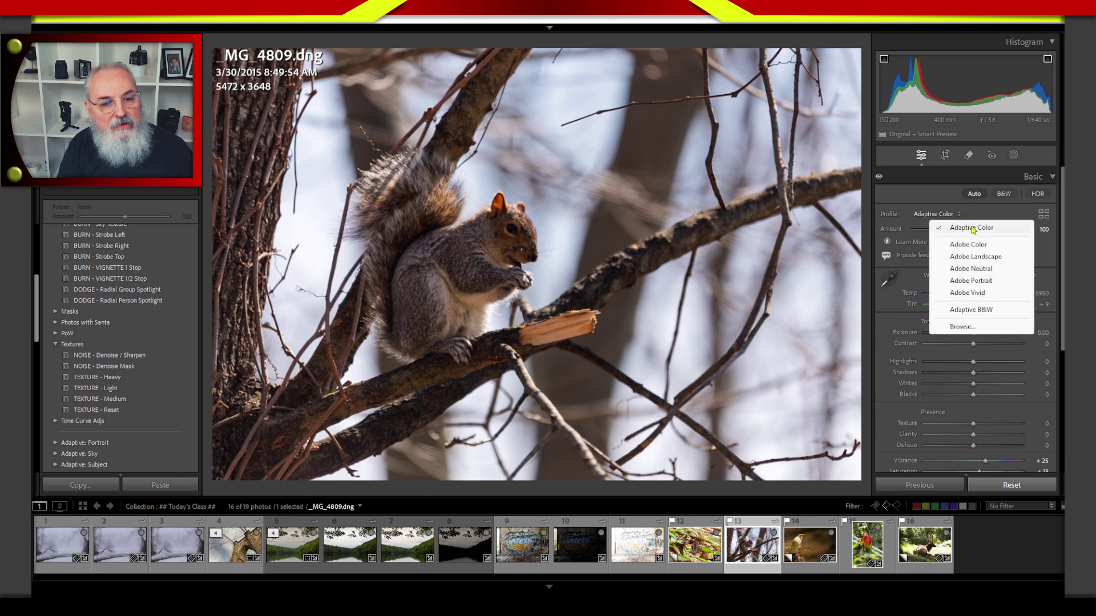
click(918, 214)
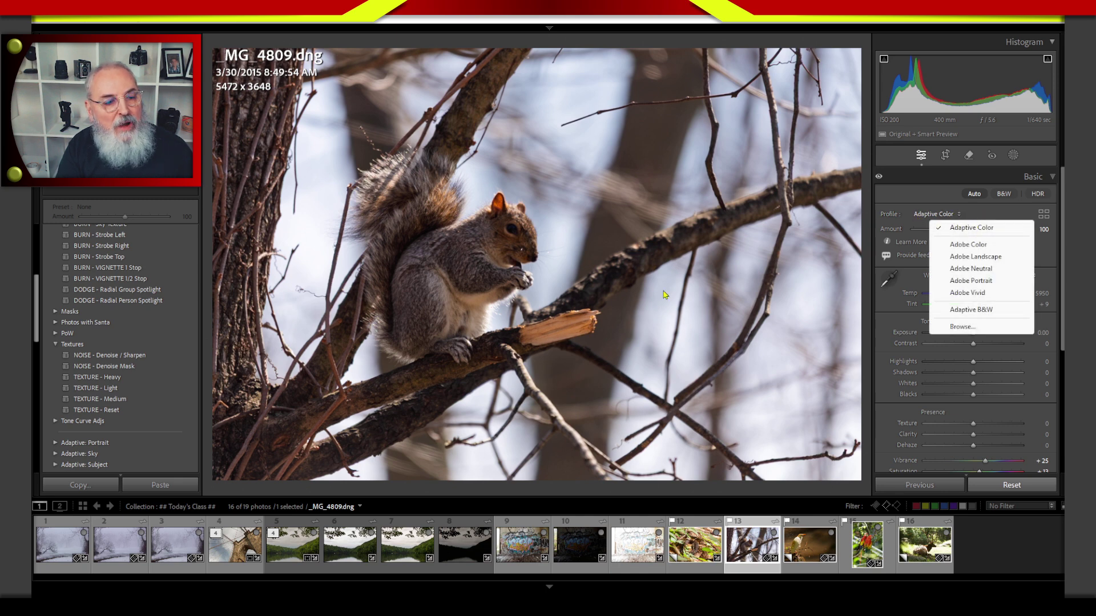
click(975, 256)
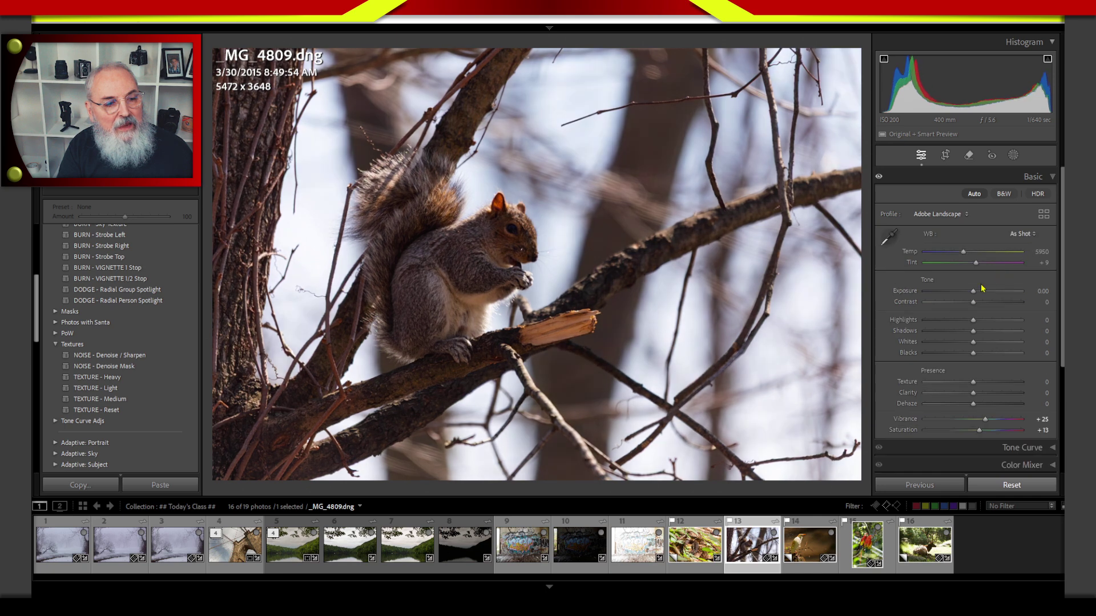
click(950, 214)
click(973, 228)
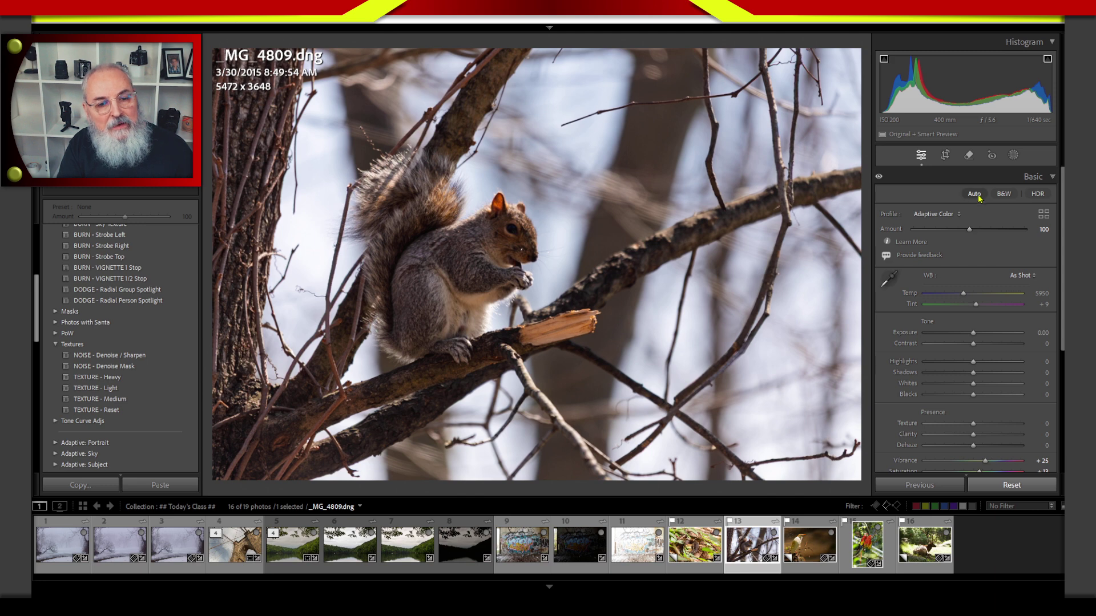
Step: Apply Auto adjustments over the Adaptive Color profile and set Highlights to −76, Shadows to 34, Whites to 6 and Blacks to −16
click(975, 193)
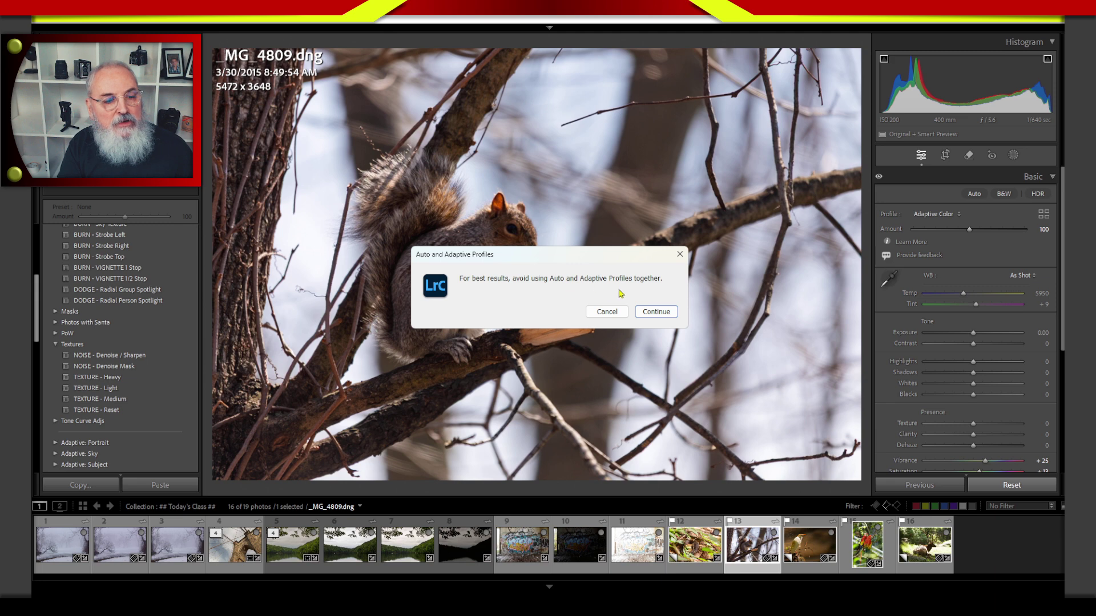
click(656, 312)
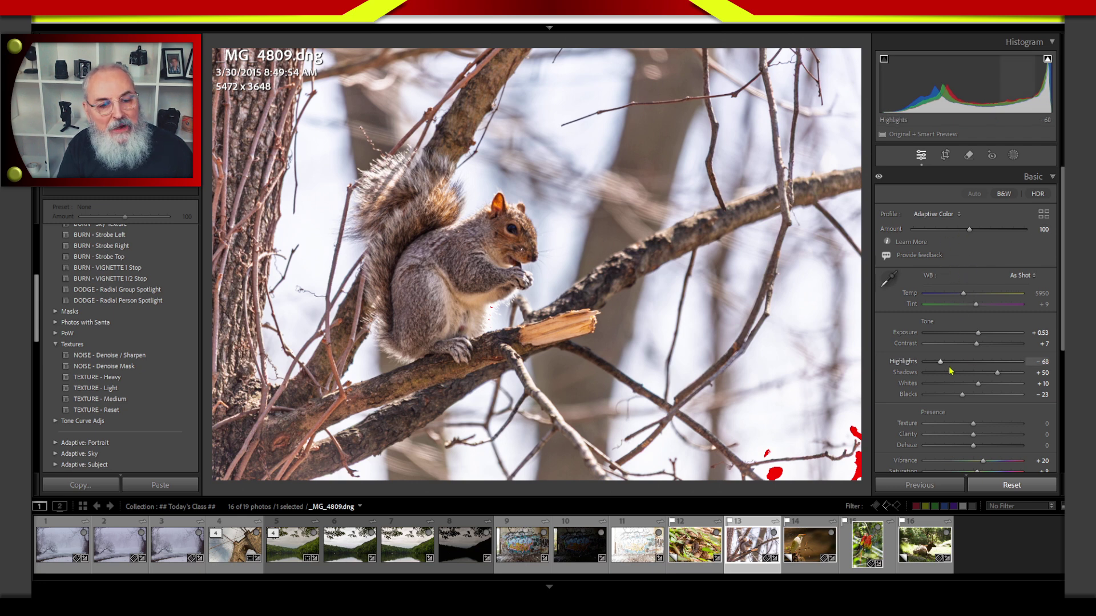
drag(941, 365, 967, 397)
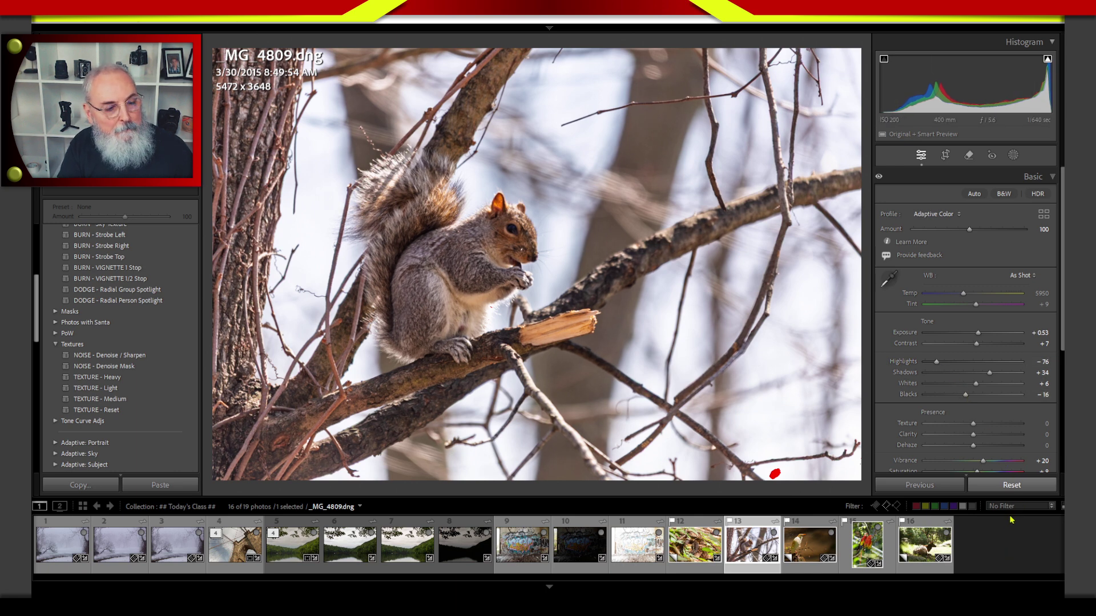
click(1009, 554)
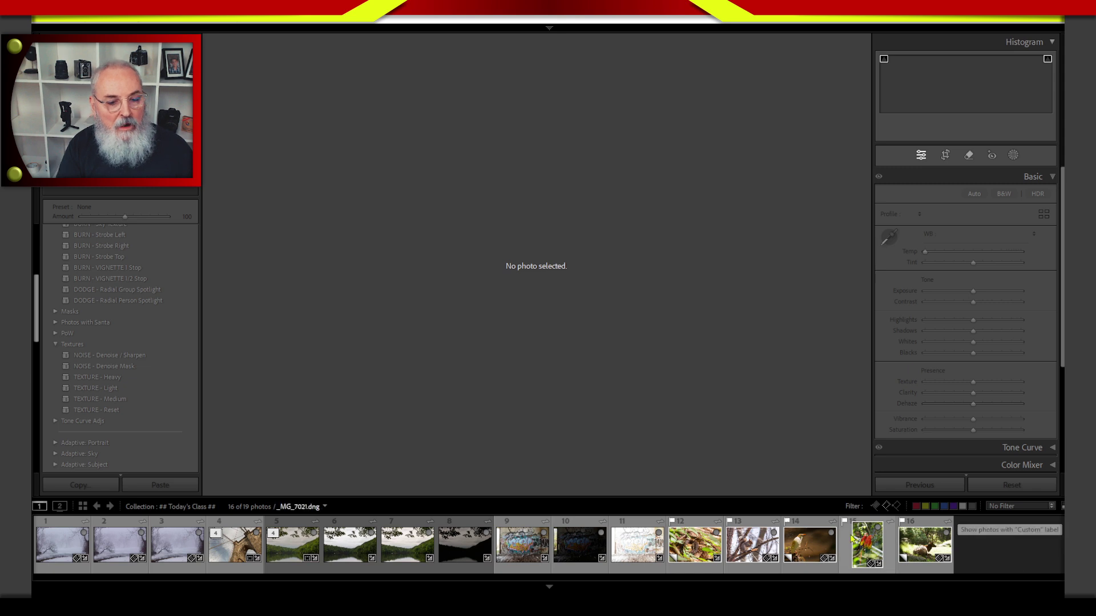
click(758, 562)
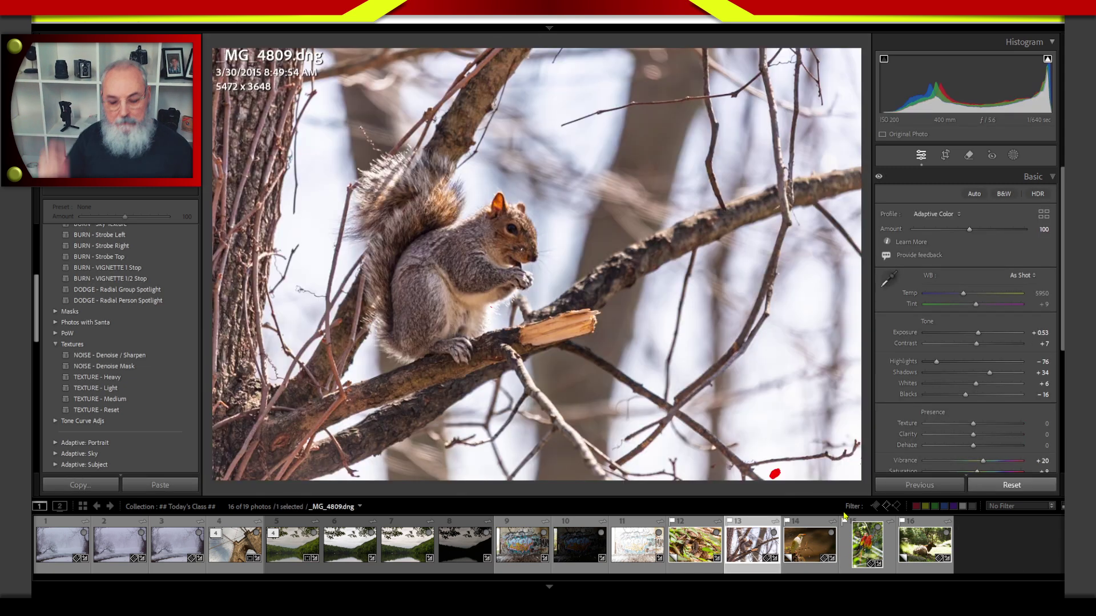